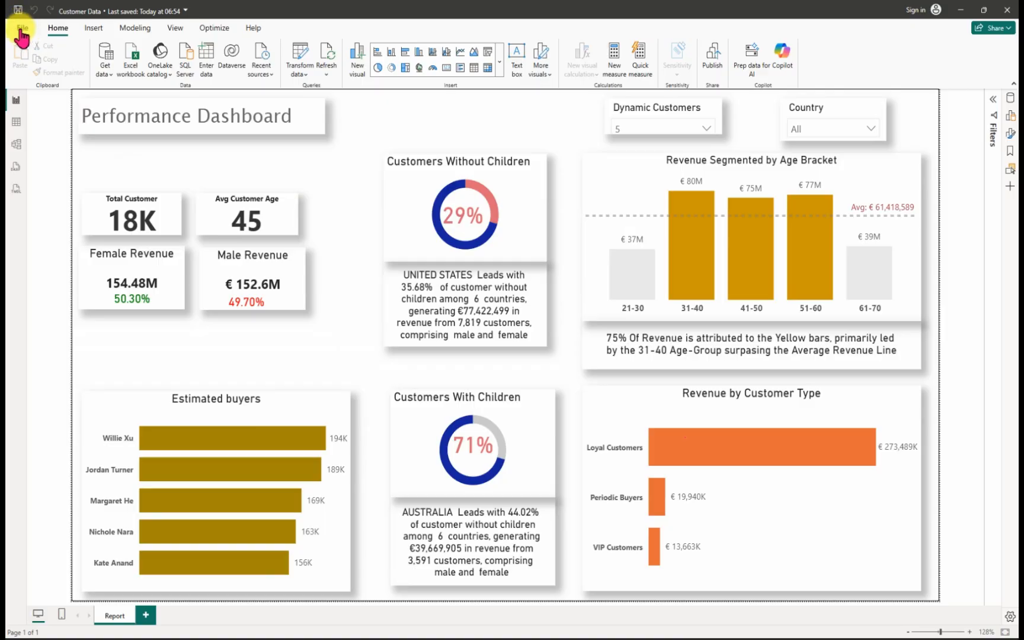
# Step: Create a new blank report from the open Customer Data report
pyautogui.click(24, 33)
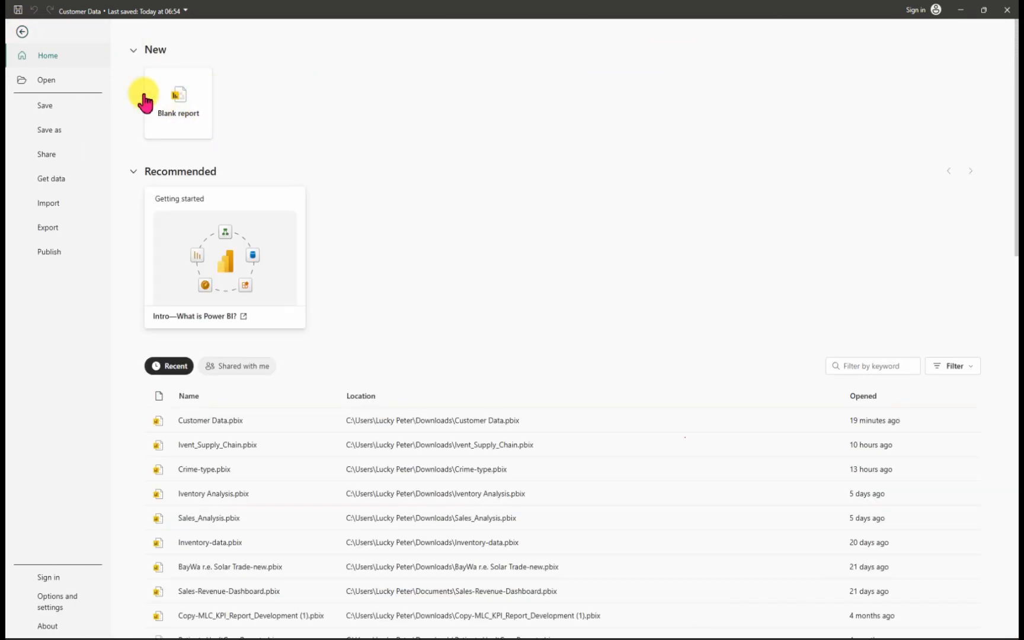
pyautogui.click(22, 32)
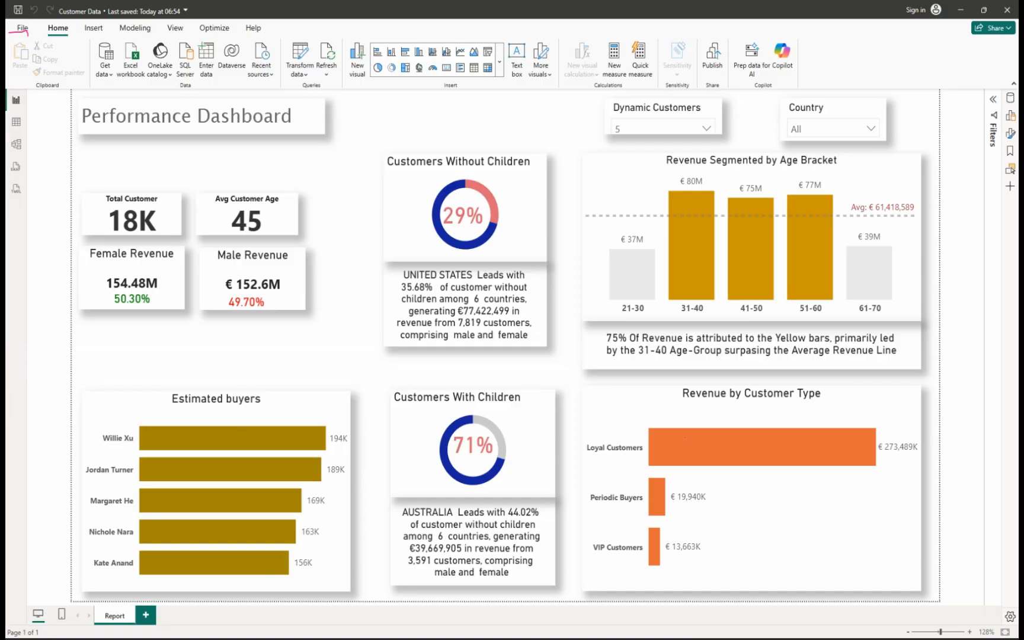
pyautogui.click(26, 34)
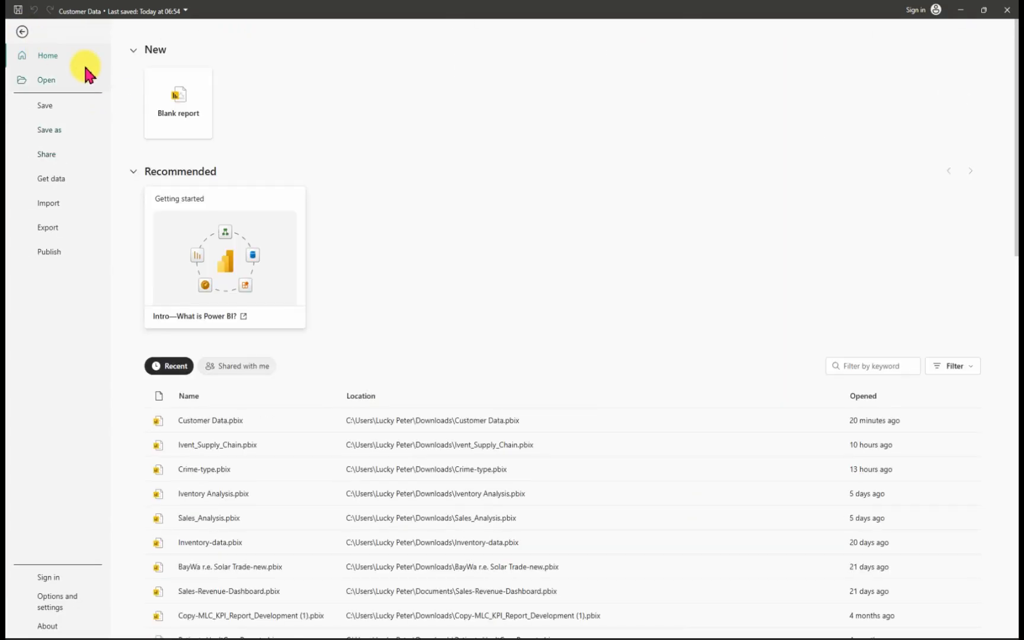
pyautogui.click(186, 119)
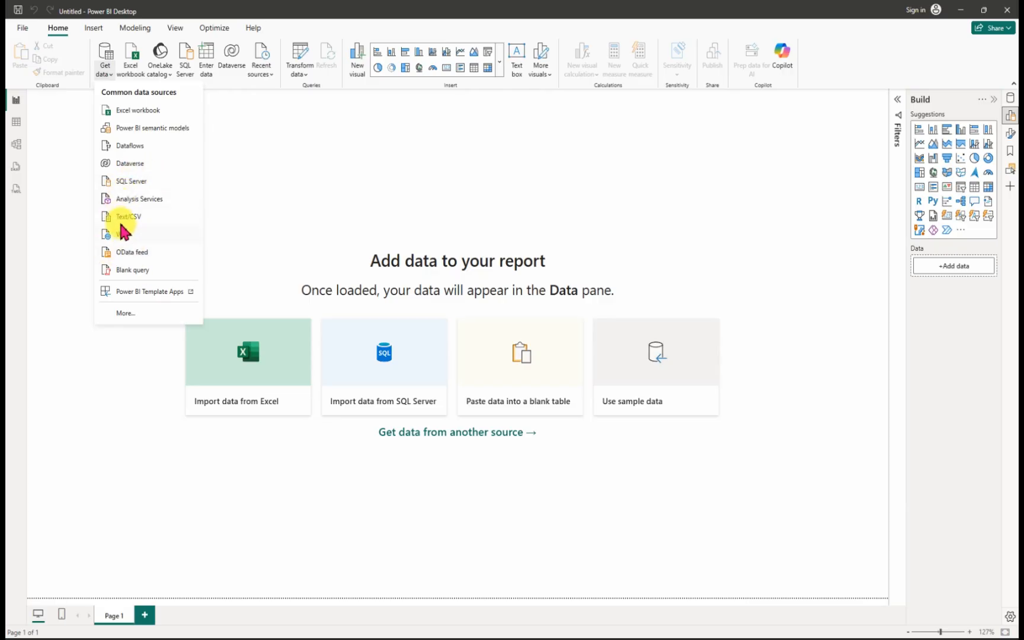
# Step: Connect to the AdventureWorksDW Excel workbook in the nested Power BI AW Dataset folder under Downloads > Power BI
pyautogui.click(134, 109)
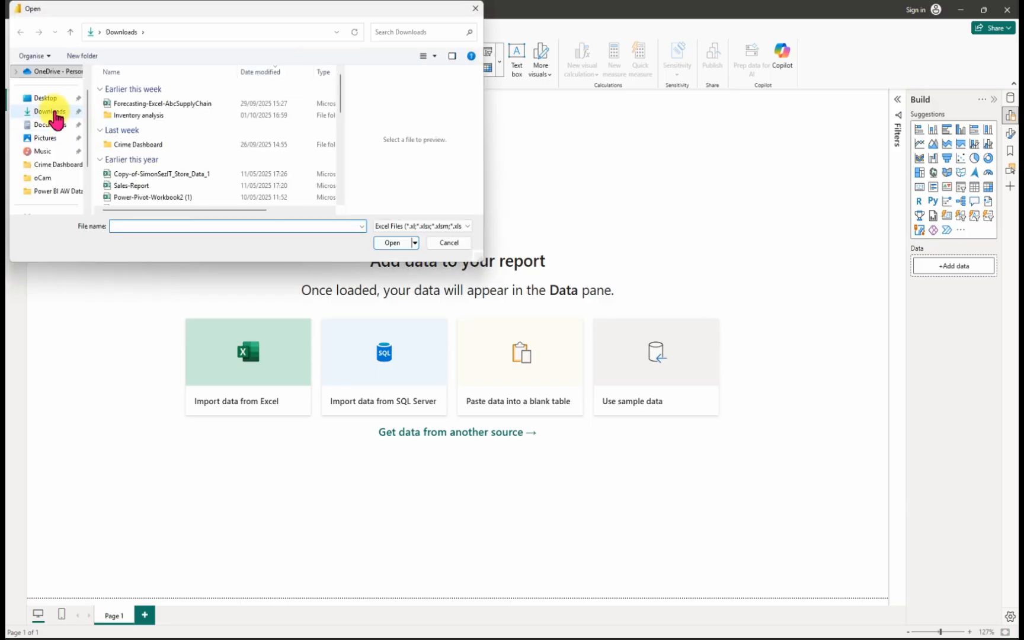
pyautogui.click(50, 111)
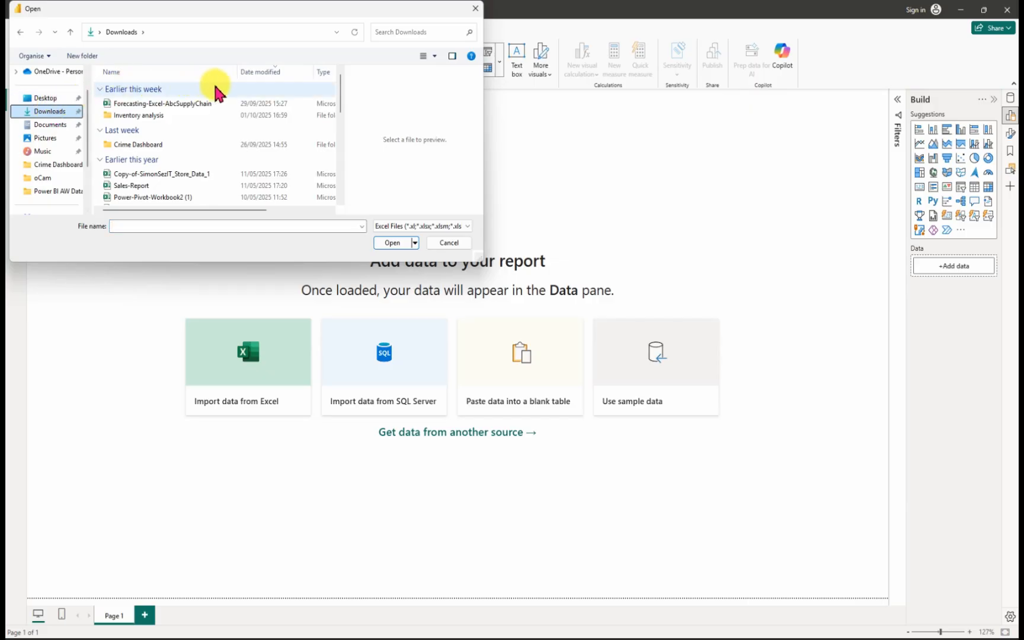
pyautogui.moveTo(340, 95); pyautogui.dragTo(339, 126)
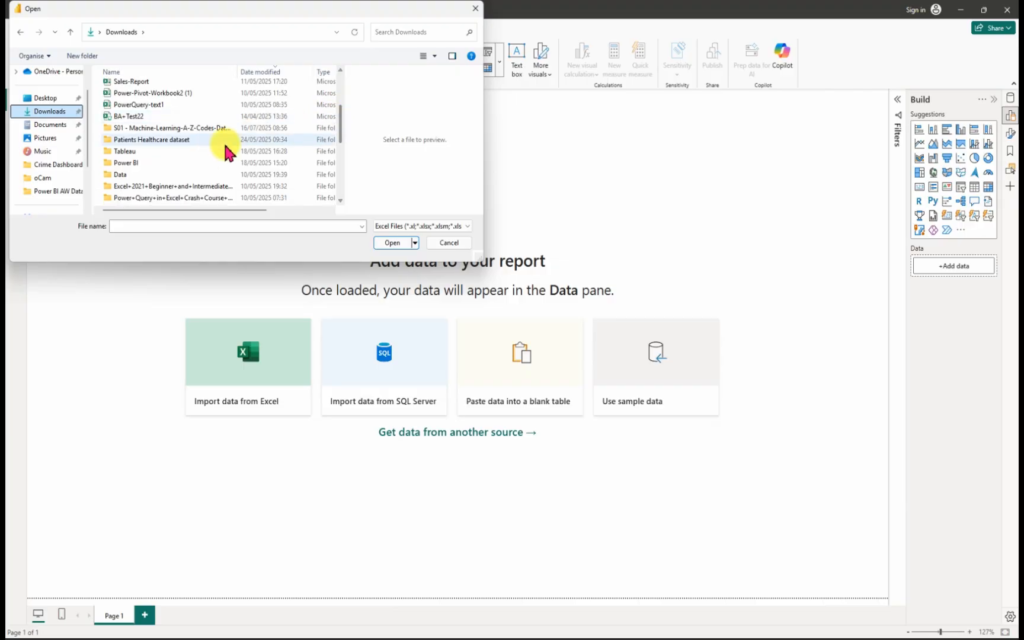
pyautogui.click(151, 165)
pyautogui.doubleClick(150, 166)
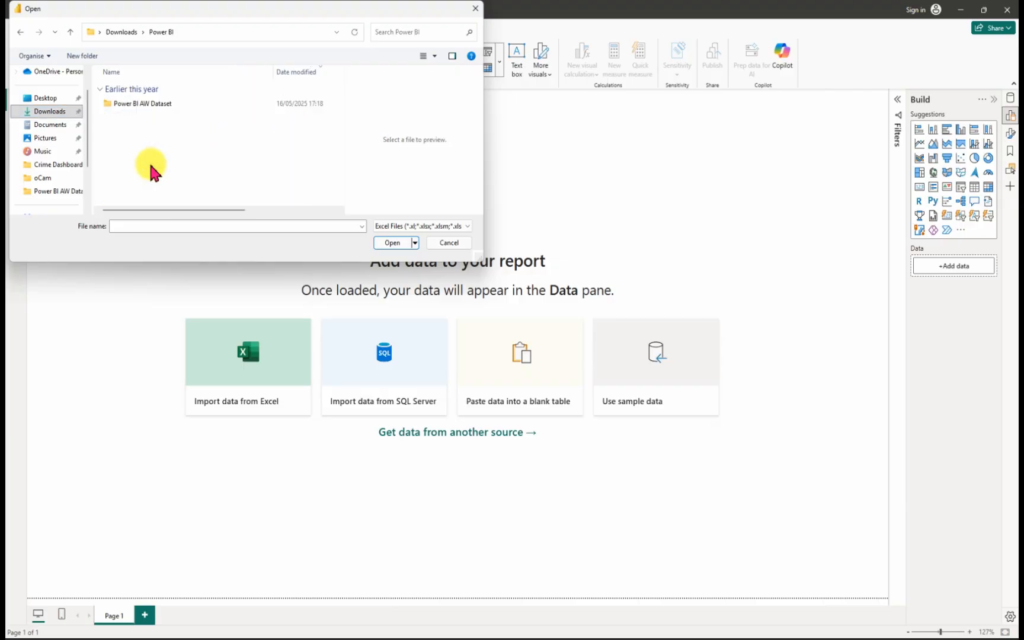
pyautogui.click(144, 102)
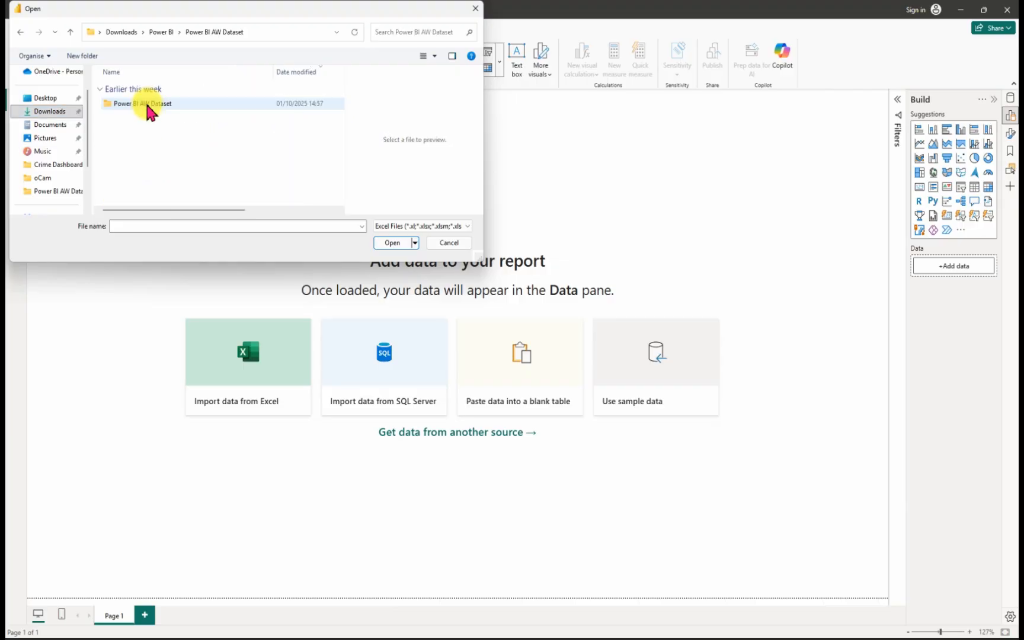
pyautogui.click(136, 101)
pyautogui.doubleClick(136, 102)
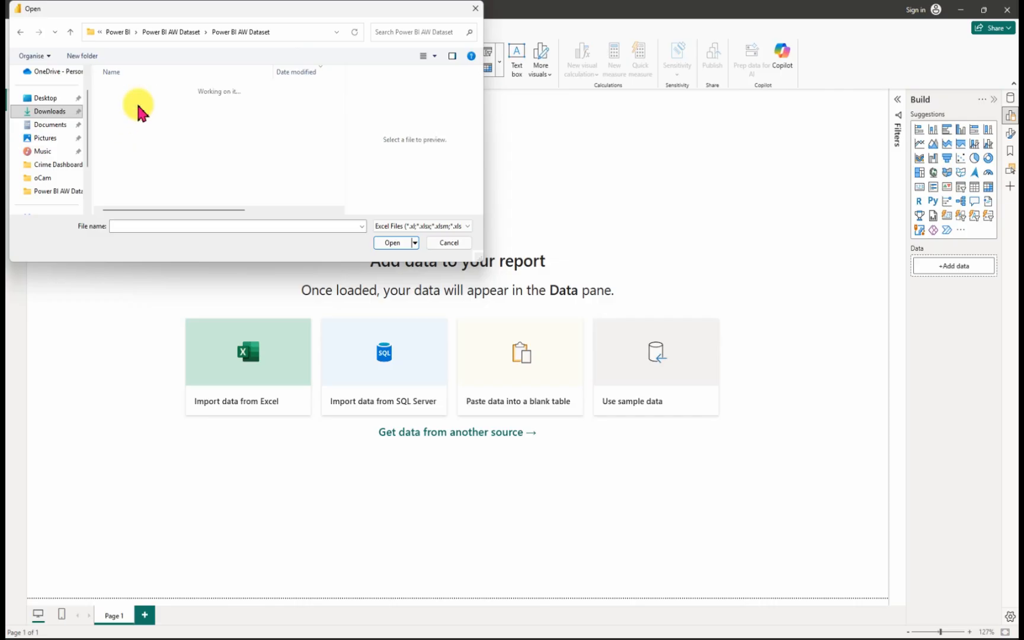
pyautogui.click(142, 108)
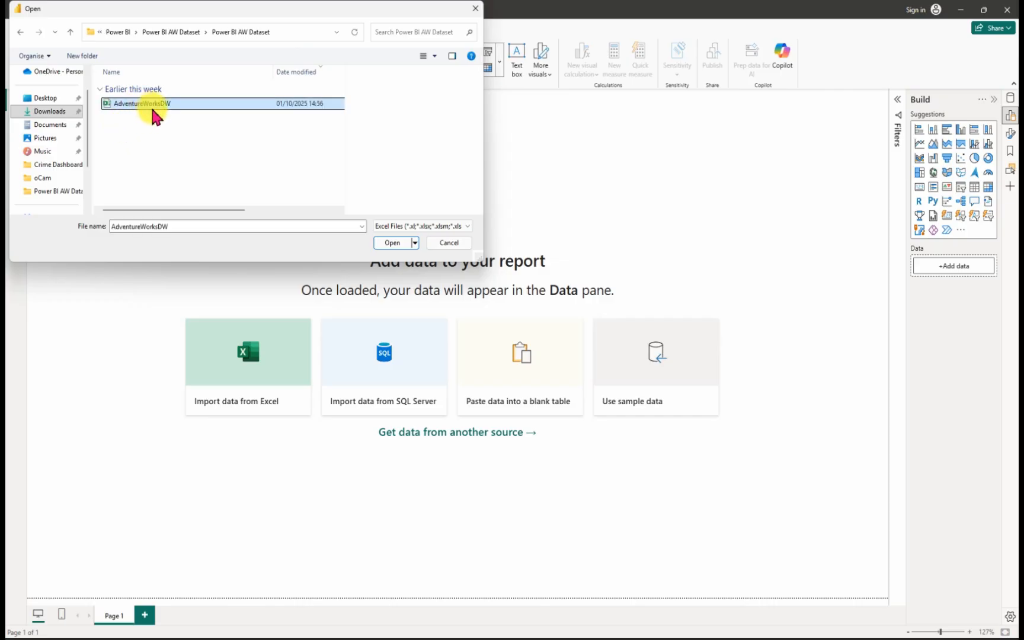
pyautogui.click(393, 245)
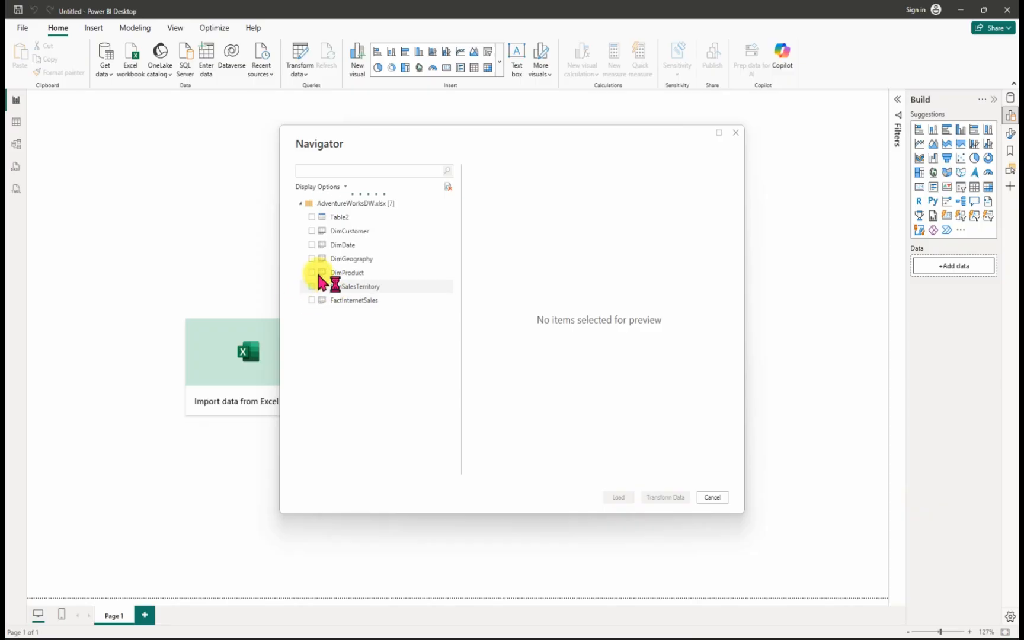
# Step: Preview the columns of Table2 and DimCustomer, leaving both tables unselected
pyautogui.click(311, 218)
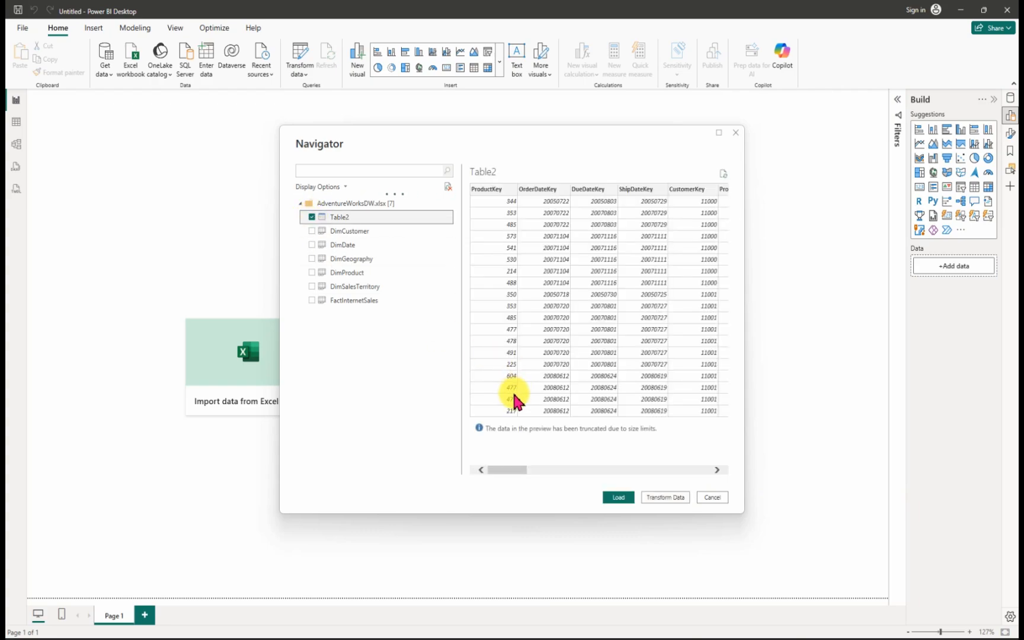
pyautogui.moveTo(519, 470); pyautogui.dragTo(588, 464)
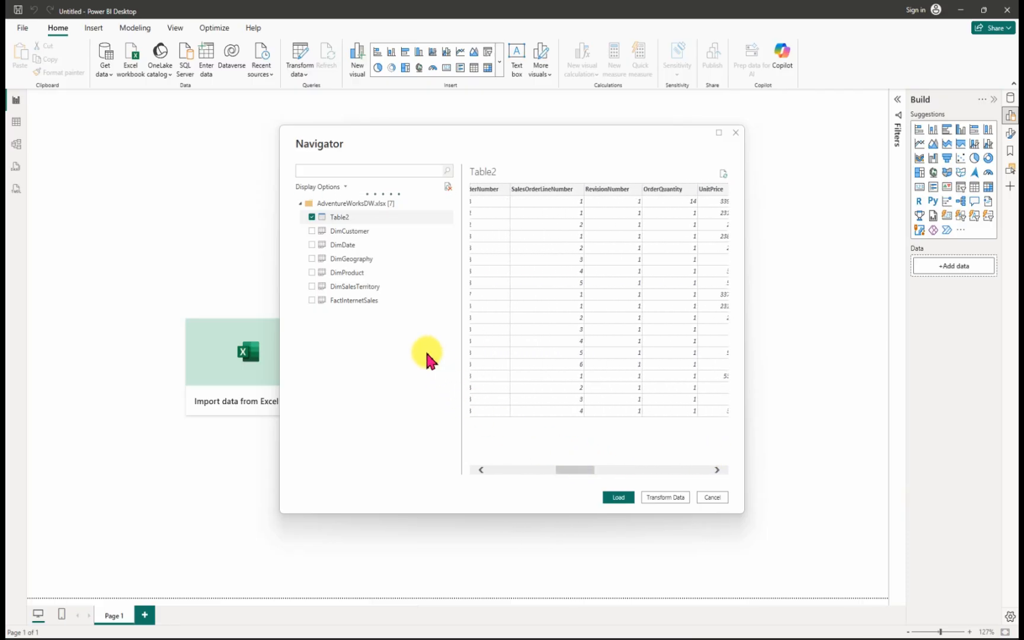
pyautogui.click(311, 218)
pyautogui.click(312, 231)
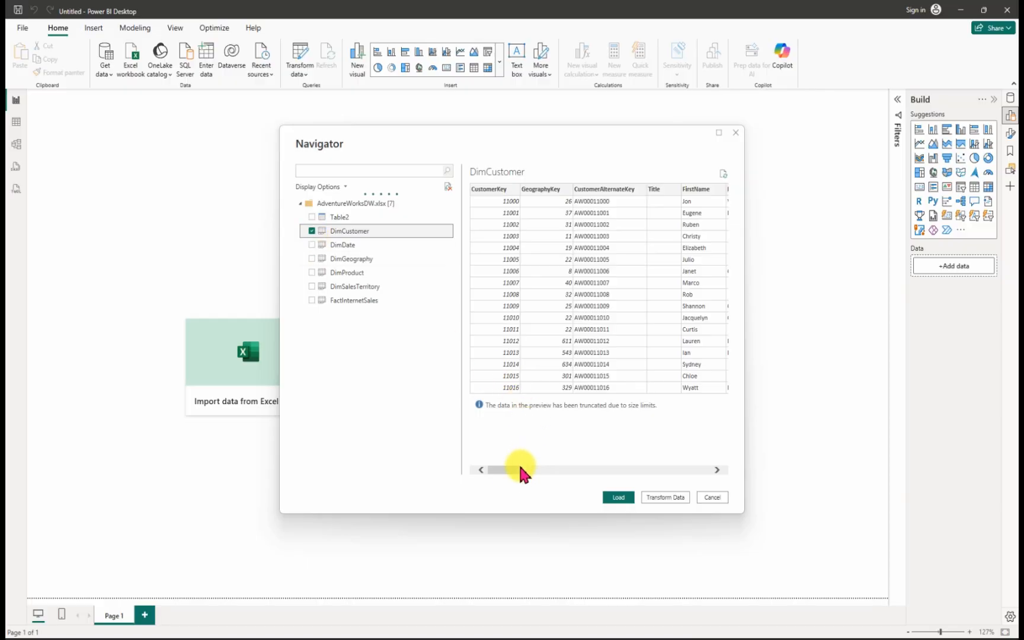
pyautogui.moveTo(512, 473); pyautogui.dragTo(709, 472)
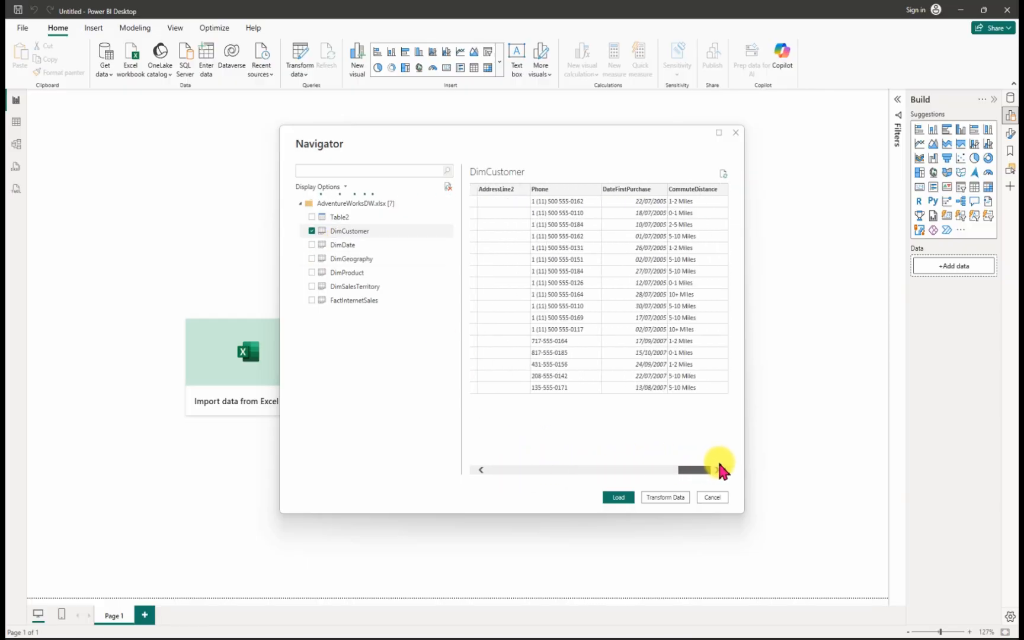
pyautogui.moveTo(705, 471); pyautogui.dragTo(482, 472)
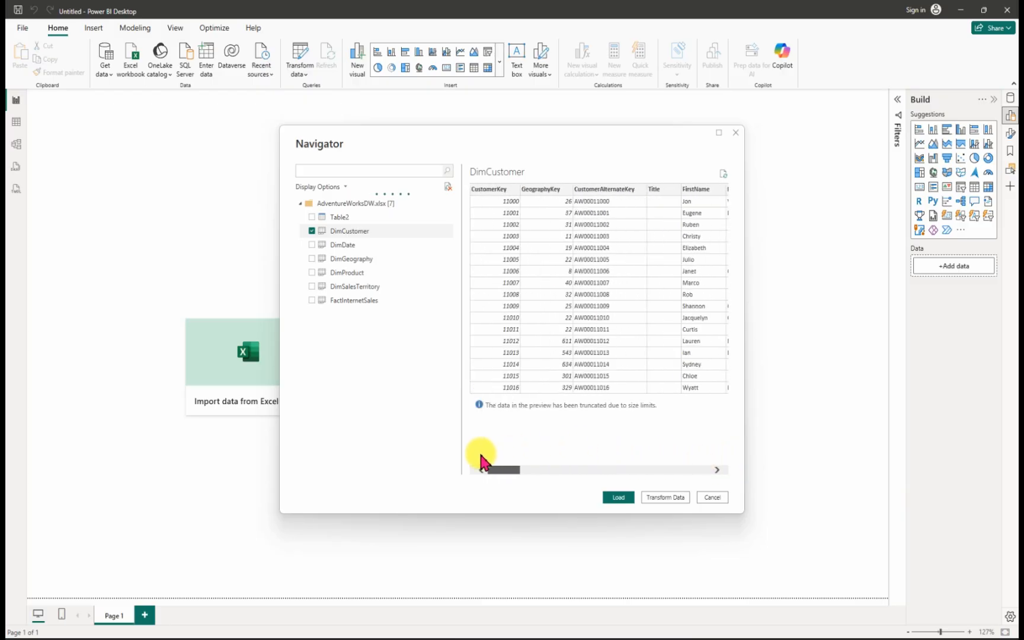
pyautogui.click(313, 232)
# Step: Preview the columns of DimDate and DimGeography, leaving both tables unselected
pyautogui.click(314, 246)
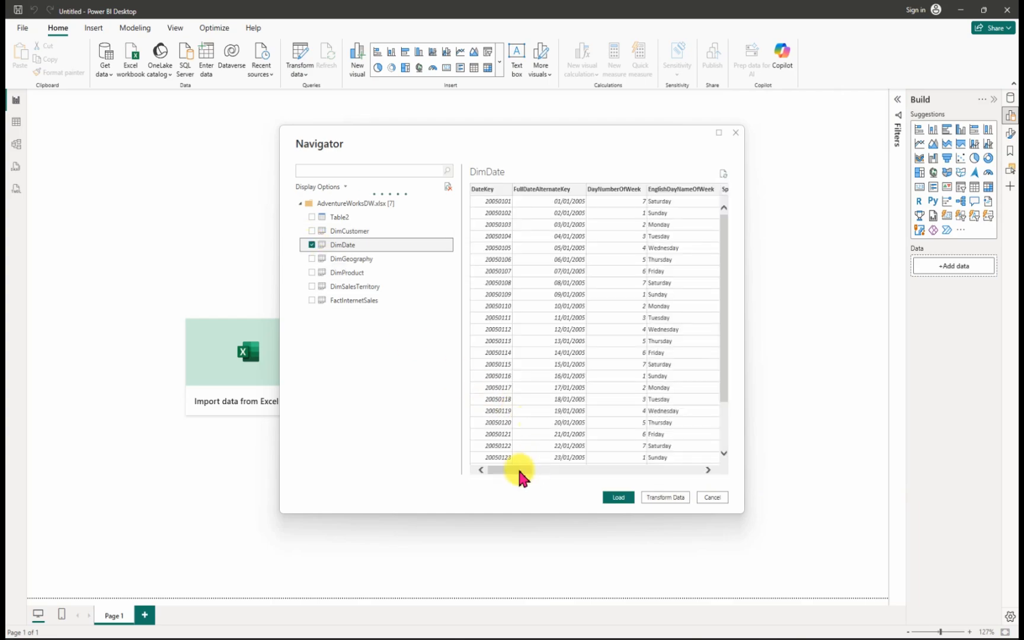
pyautogui.moveTo(521, 473); pyautogui.dragTo(697, 479)
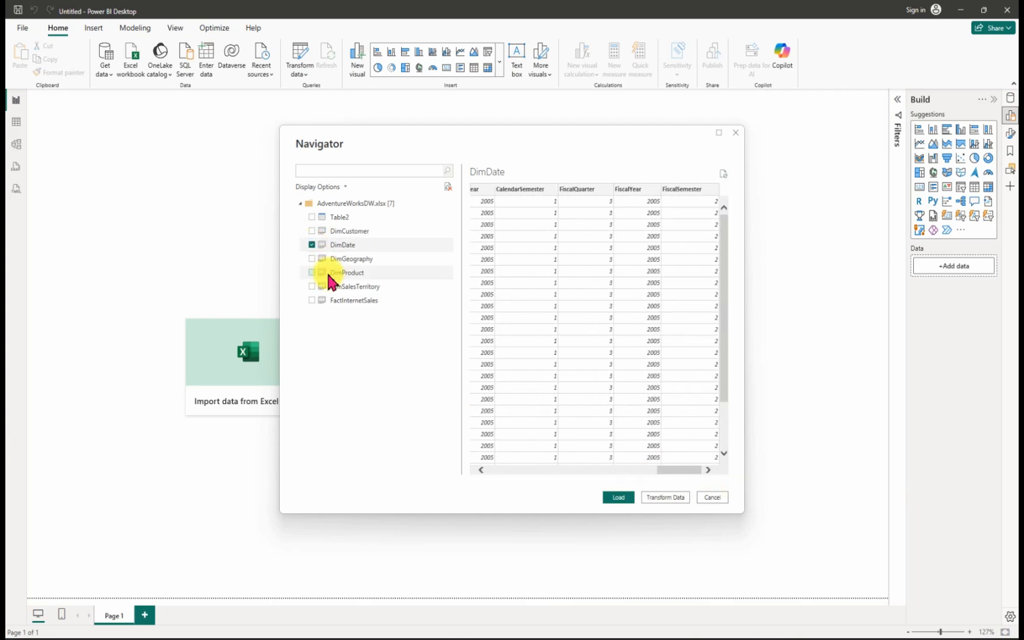
pyautogui.click(312, 244)
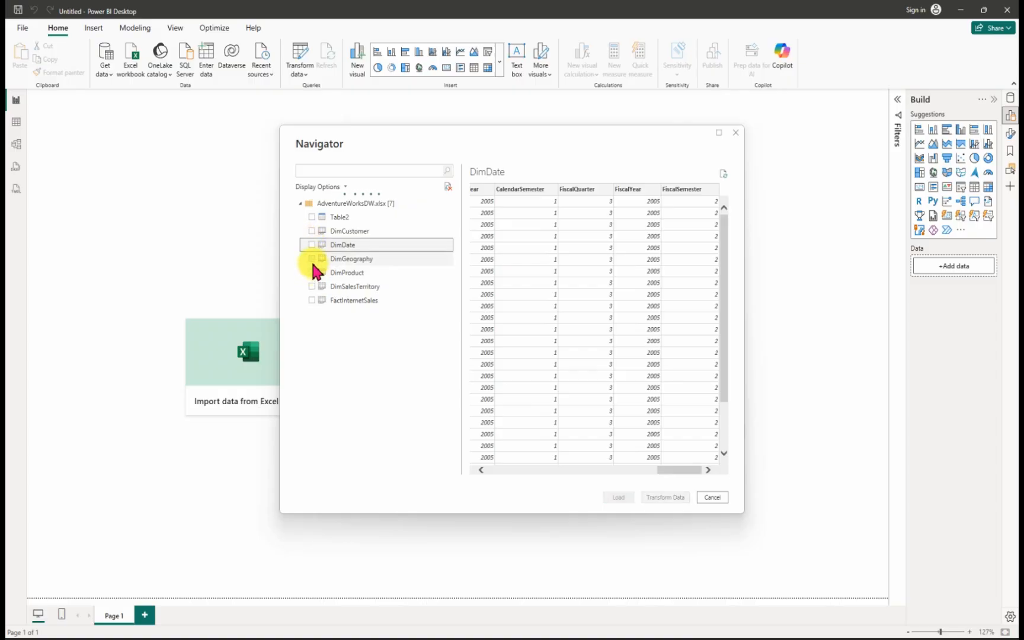
pyautogui.click(312, 260)
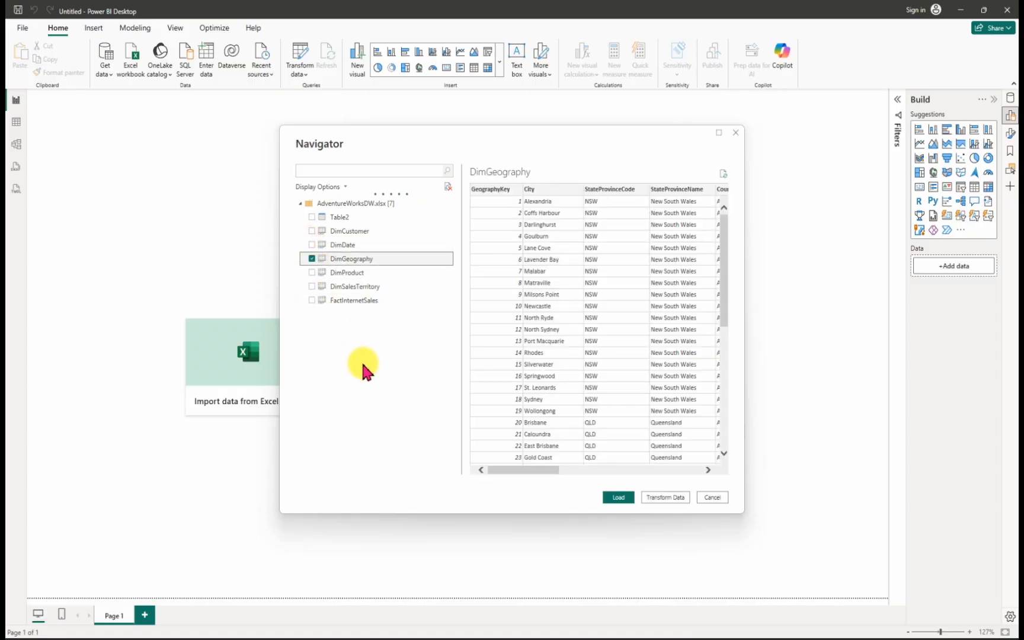
pyautogui.moveTo(544, 475)
pyautogui.mouseDown()
pyautogui.moveTo(708, 475)
pyautogui.moveTo(559, 473)
pyautogui.mouseUp()
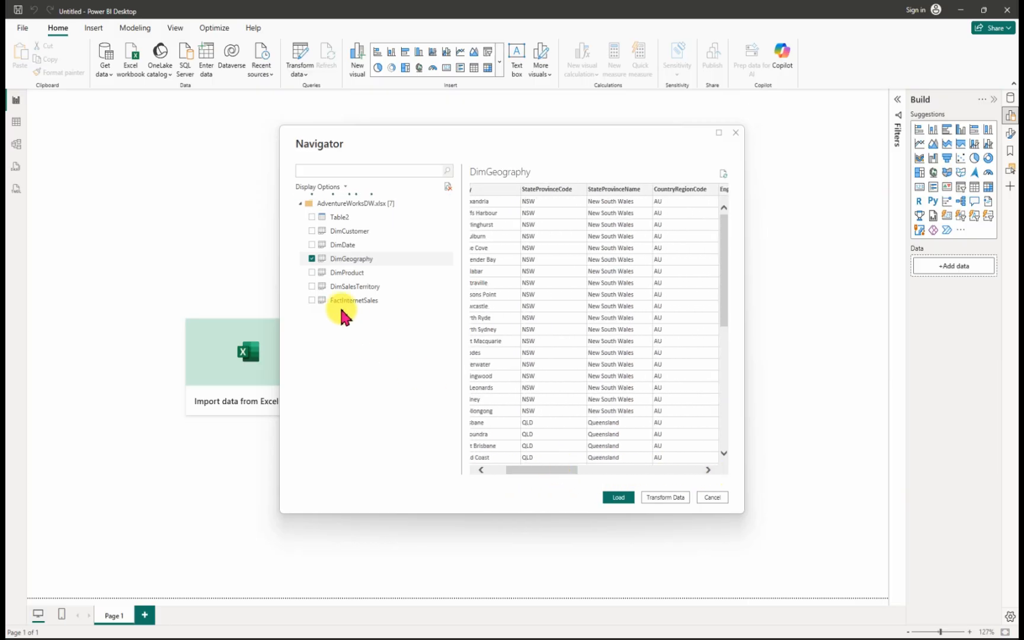
pyautogui.click(312, 259)
# Step: Preview the columns of DimProduct and DimSalesTerritory, leaving both tables unselected
pyautogui.click(312, 273)
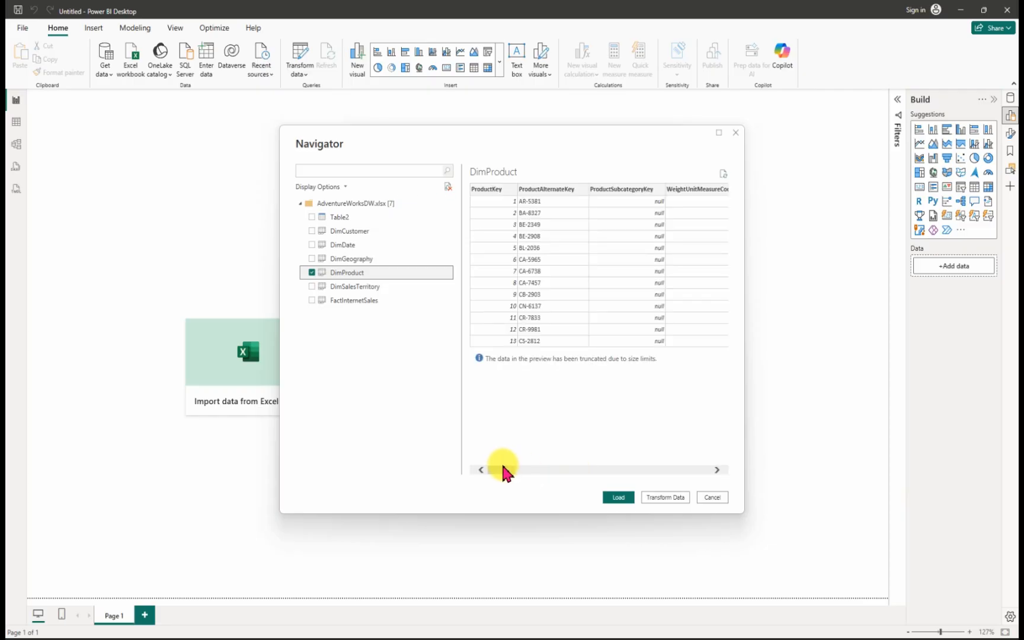
pyautogui.click(503, 471)
pyautogui.moveTo(511, 473)
pyautogui.mouseDown()
pyautogui.moveTo(723, 467)
pyautogui.moveTo(507, 469)
pyautogui.mouseUp()
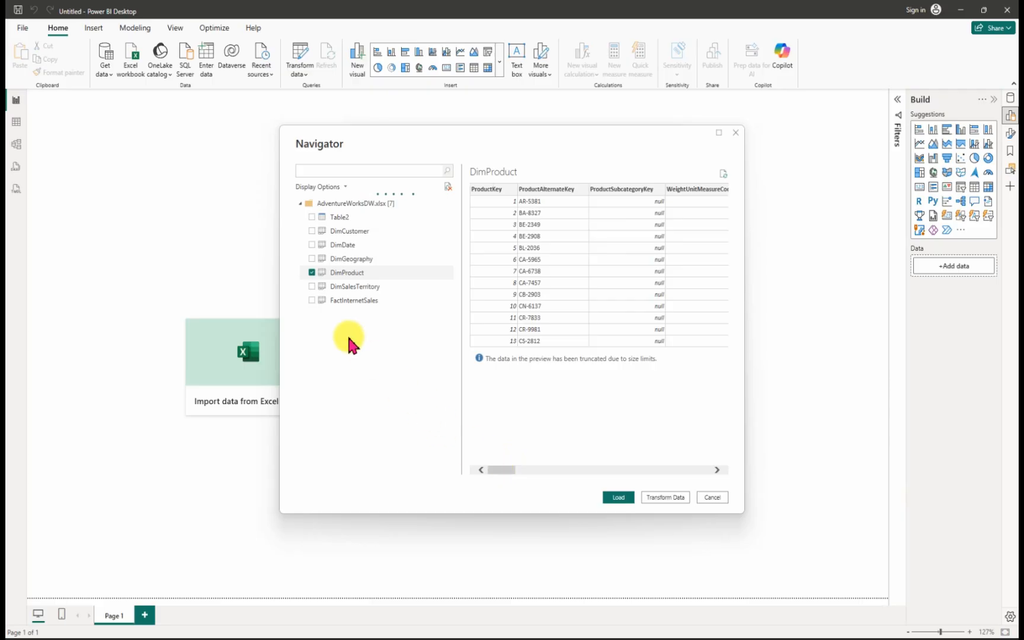
pyautogui.click(309, 285)
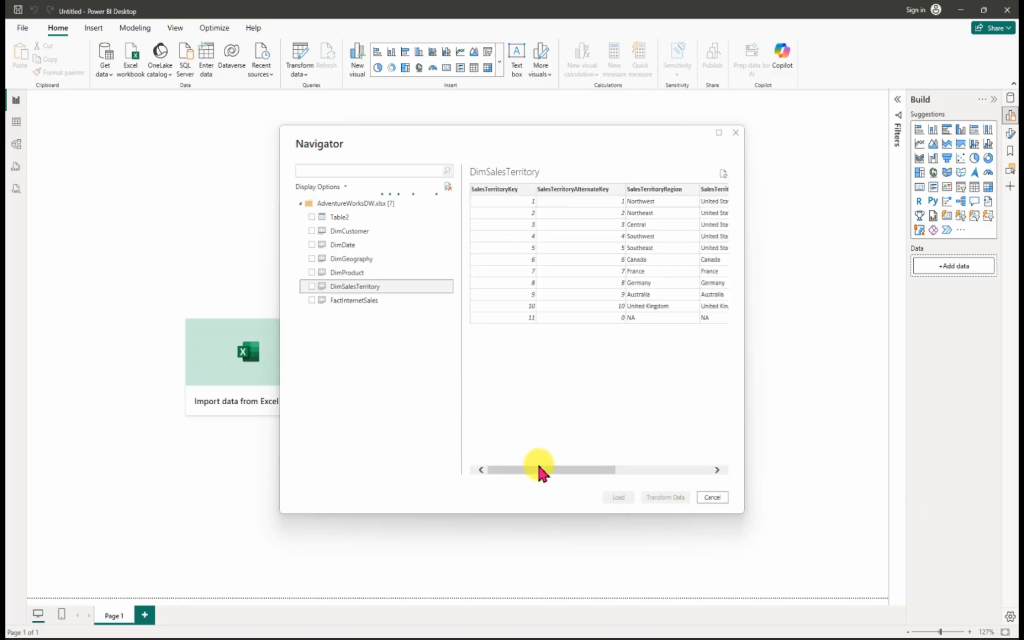
pyautogui.moveTo(549, 470); pyautogui.dragTo(729, 472)
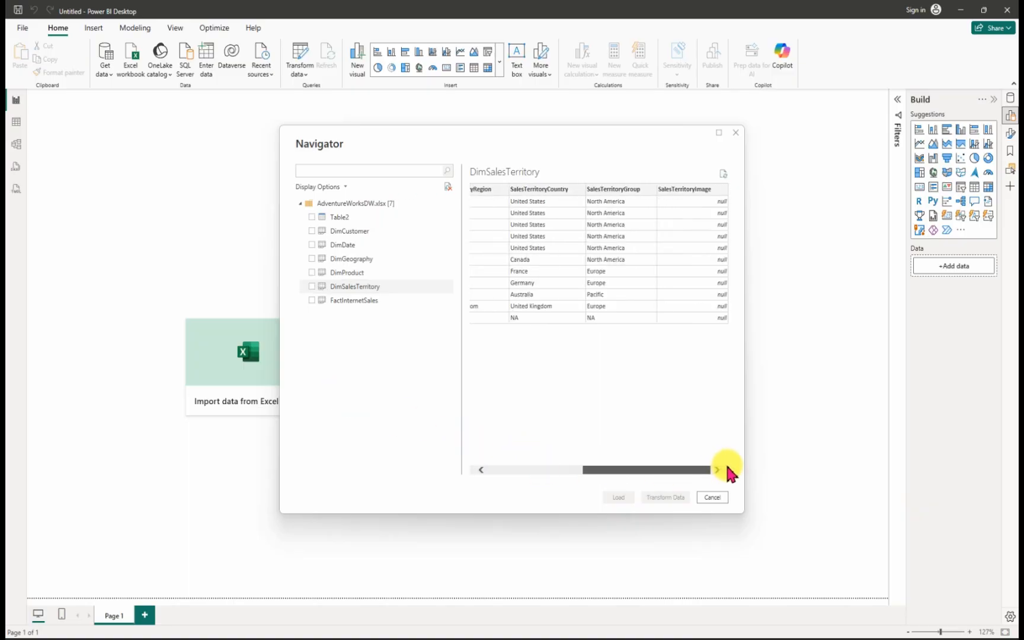
pyautogui.moveTo(646, 473); pyautogui.dragTo(510, 450)
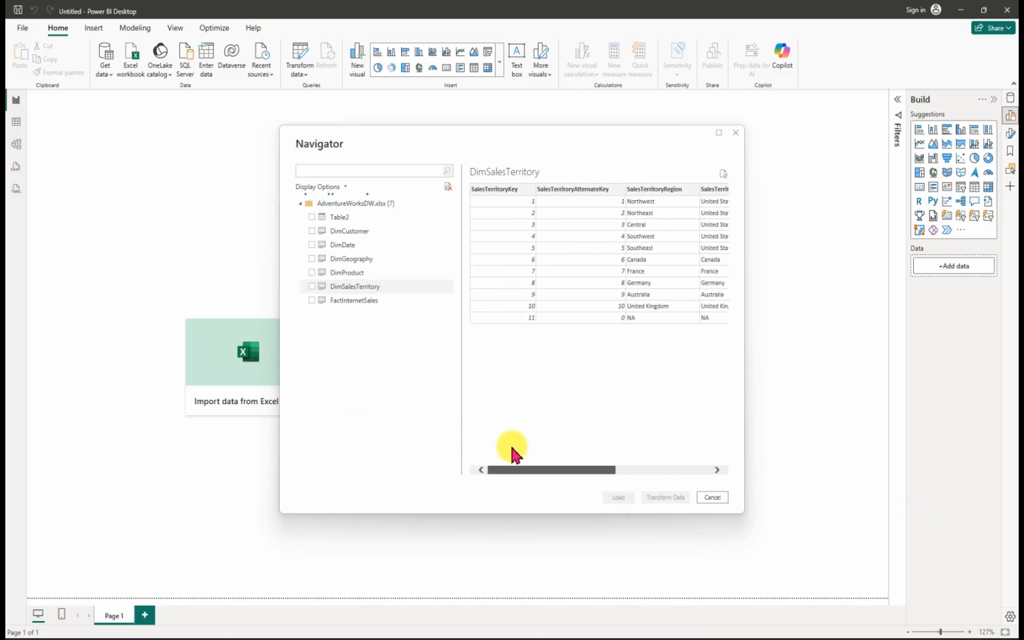
# Step: Select FactInternetSales, Table2, DimCustomer, DimDate, DimGeography, DimProduct and DimSalesTerritory, and open them in Power Query for transformation
pyautogui.click(312, 301)
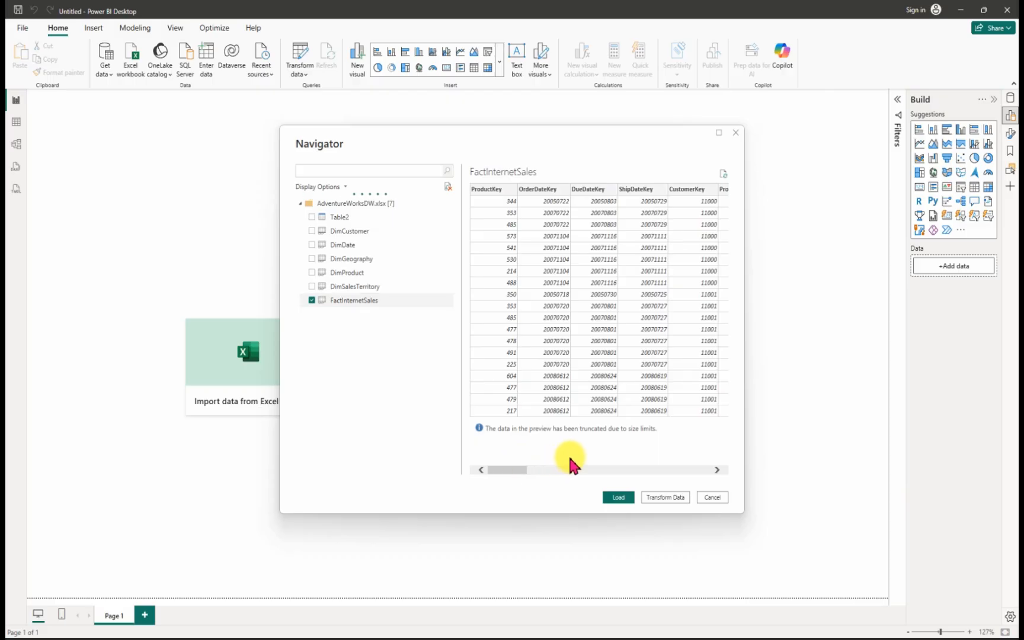
pyautogui.moveTo(503, 469); pyautogui.dragTo(538, 474)
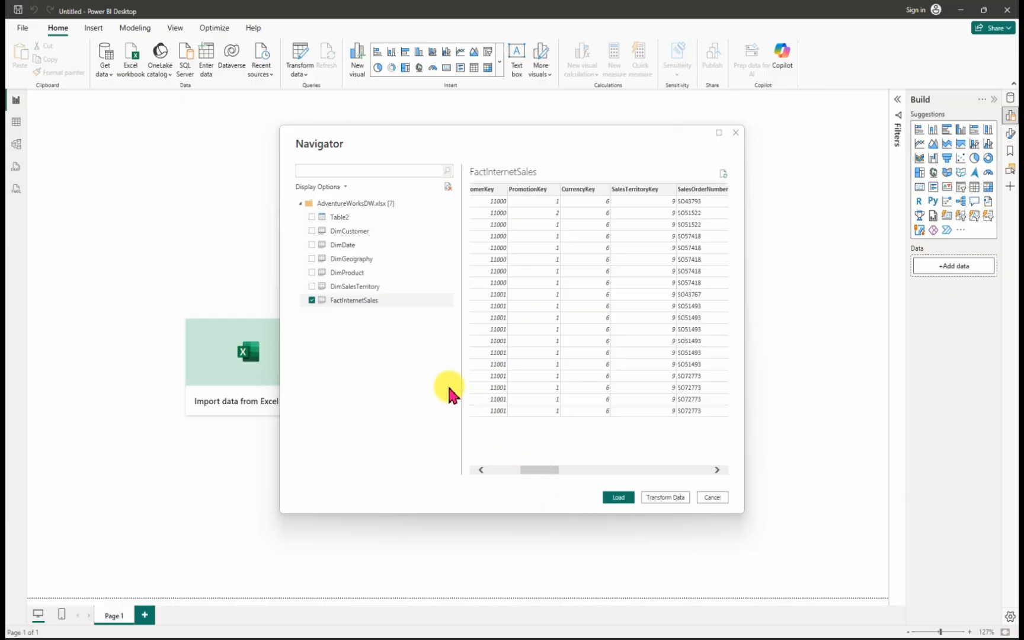
pyautogui.click(313, 222)
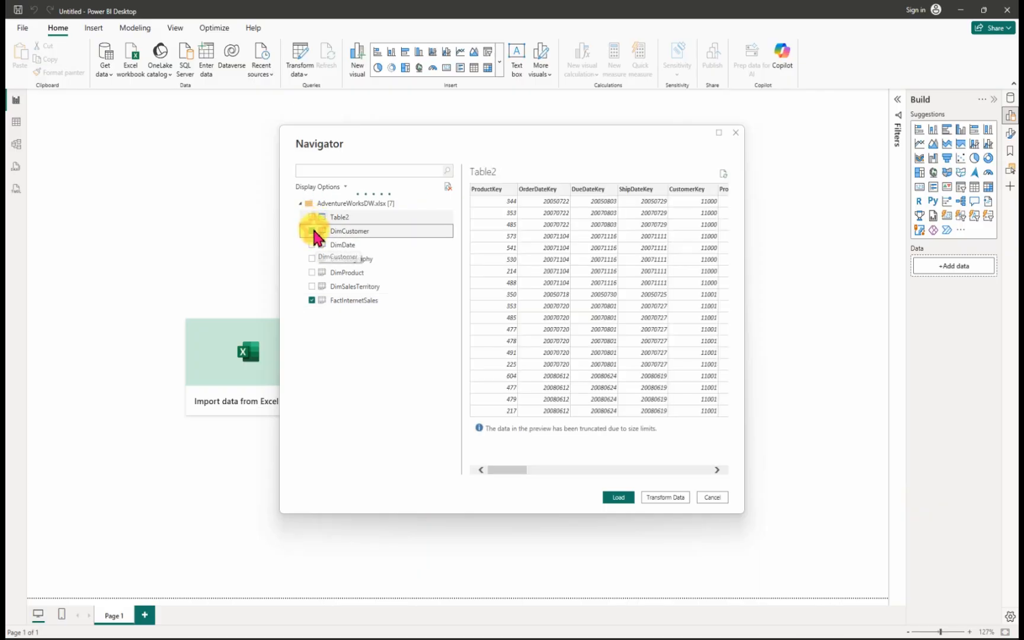
pyautogui.click(312, 231)
pyautogui.click(312, 217)
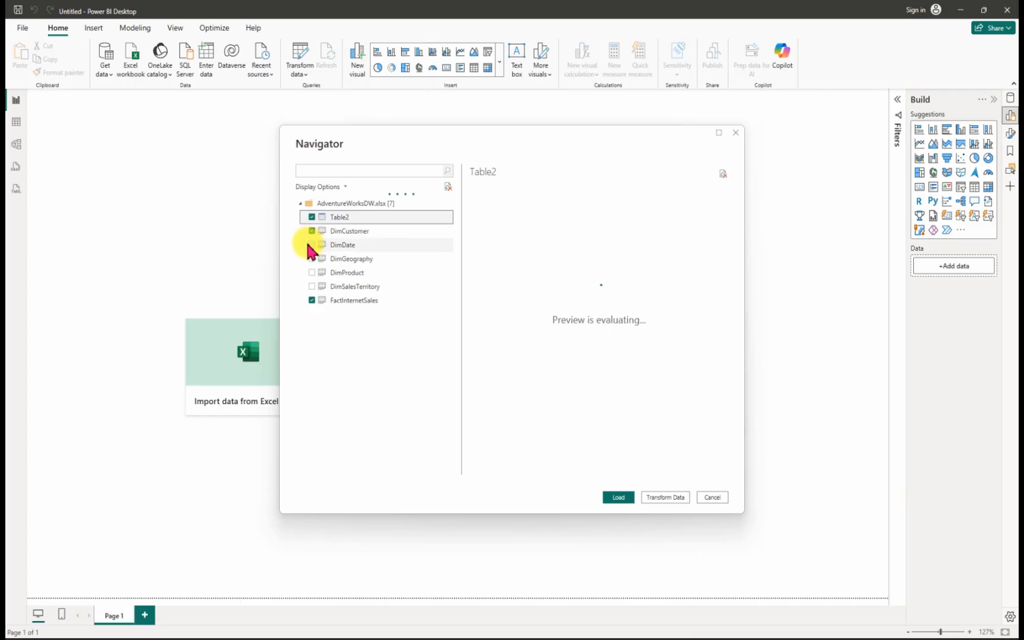
pyautogui.click(311, 245)
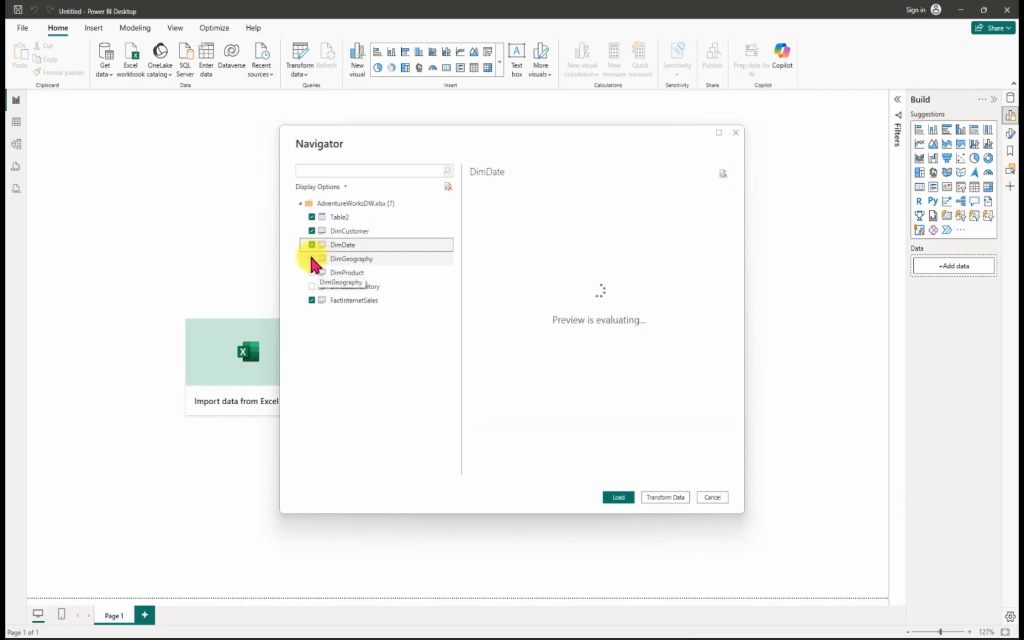
pyautogui.click(312, 259)
pyautogui.click(312, 273)
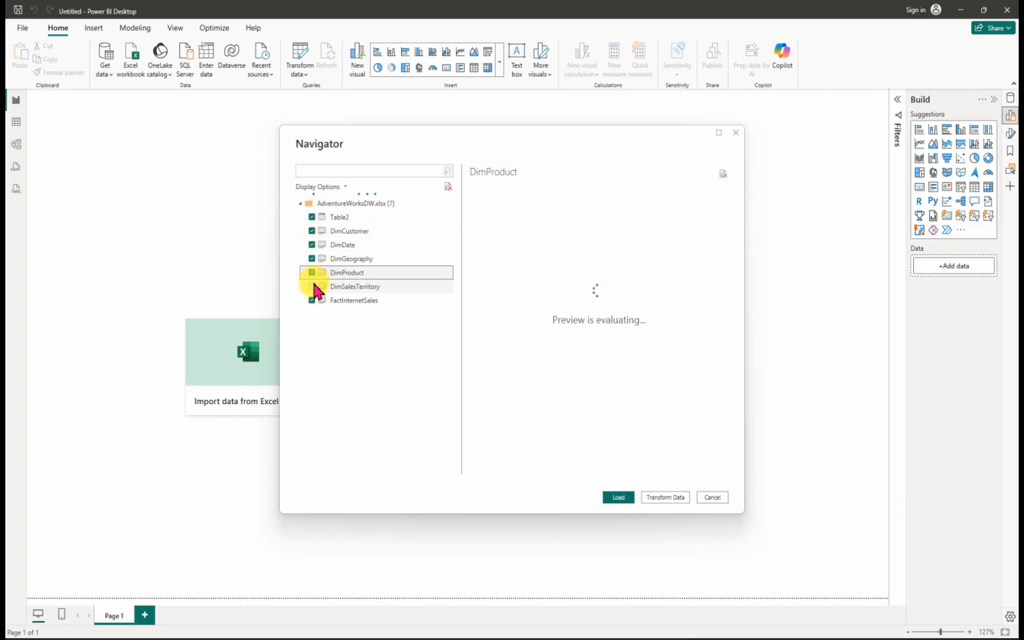
pyautogui.click(312, 287)
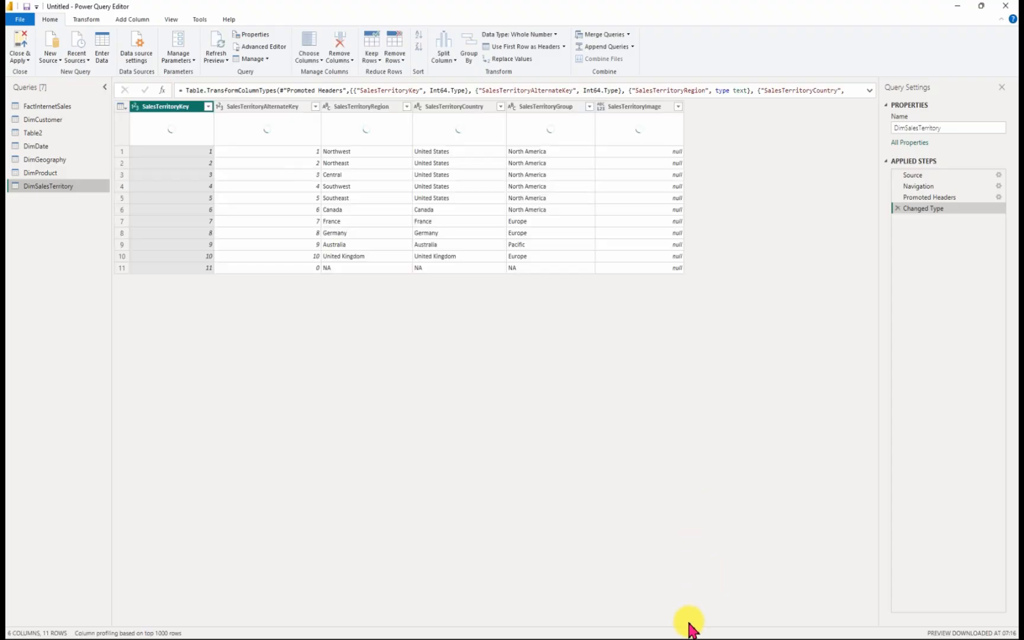
pyautogui.moveTo(677, 639)
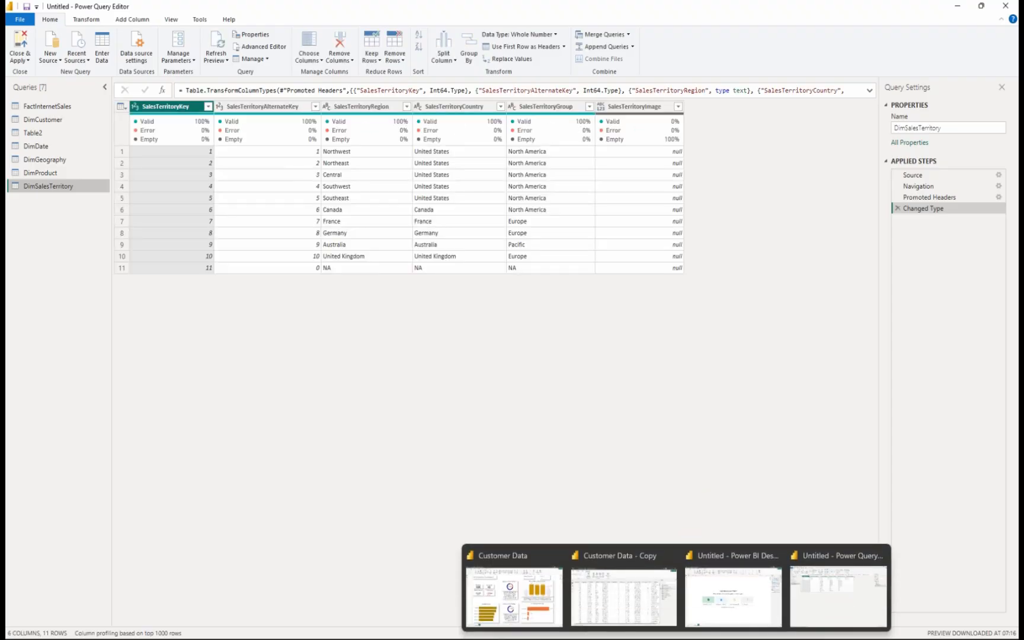
# Step: Switch to the Customer Data report and review its tables and measures, collapsing every expanded table in the data list
pyautogui.click(535, 602)
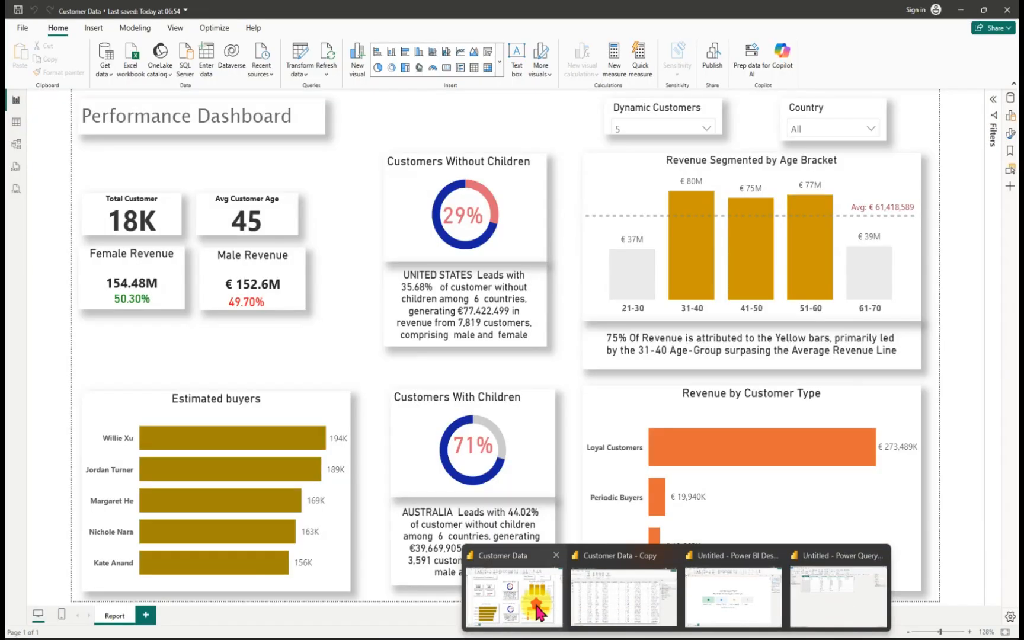
pyautogui.click(131, 303)
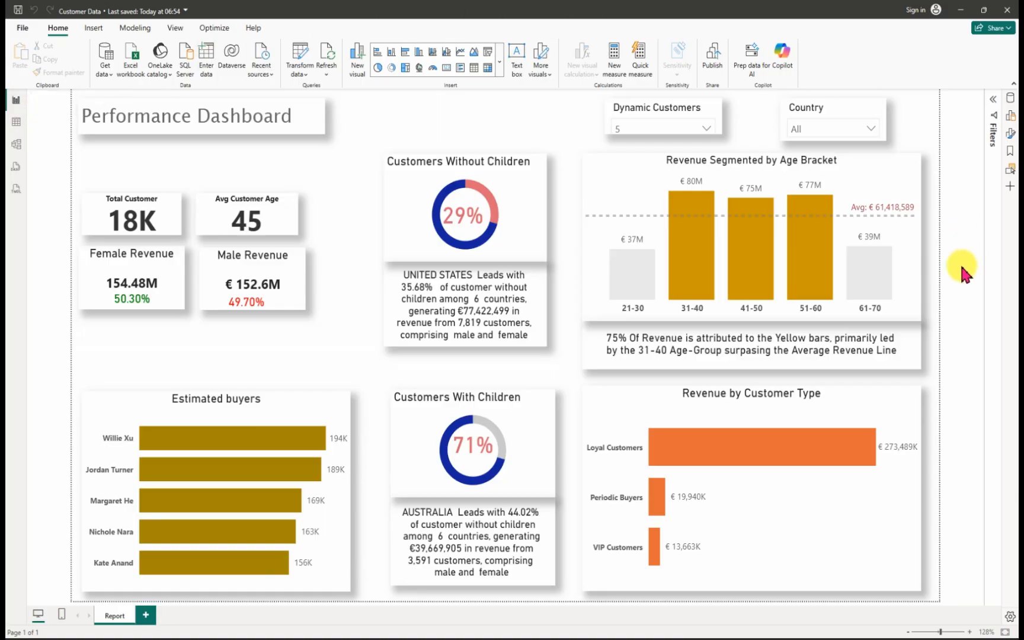
pyautogui.click(1011, 100)
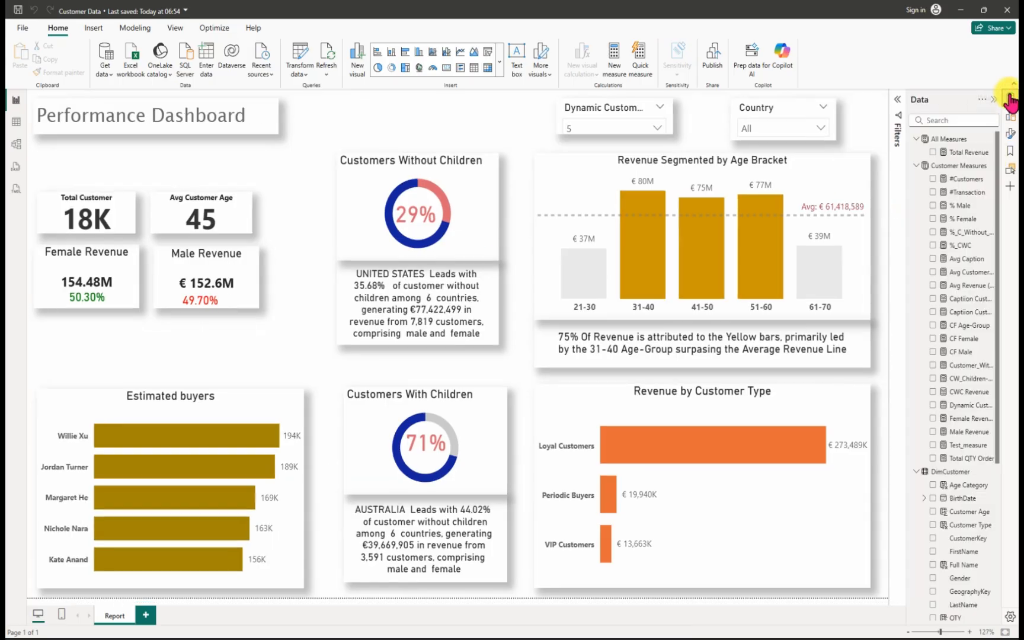
pyautogui.click(916, 167)
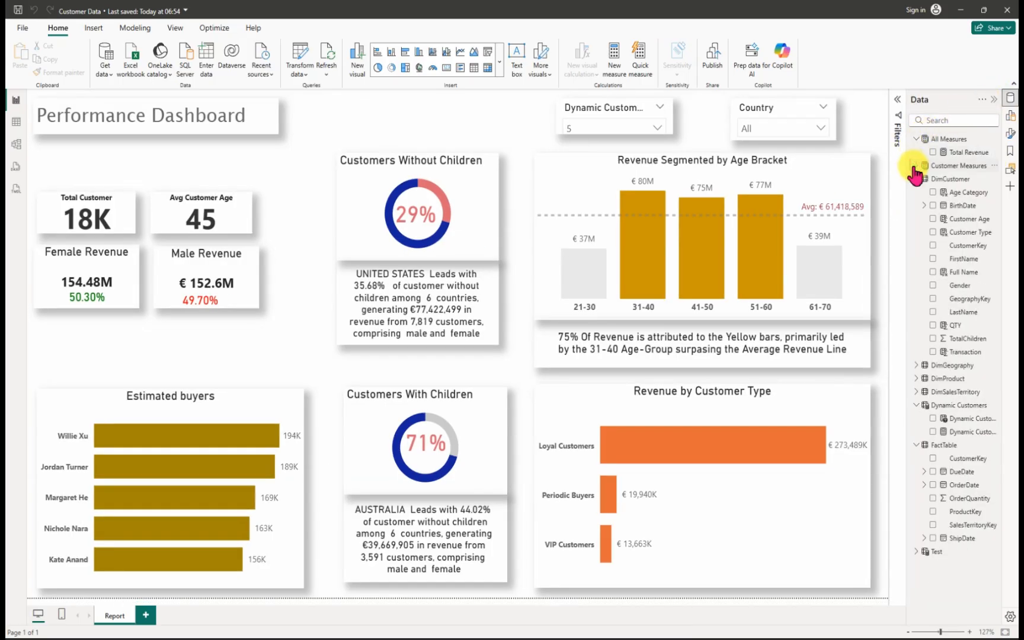
pyautogui.click(917, 140)
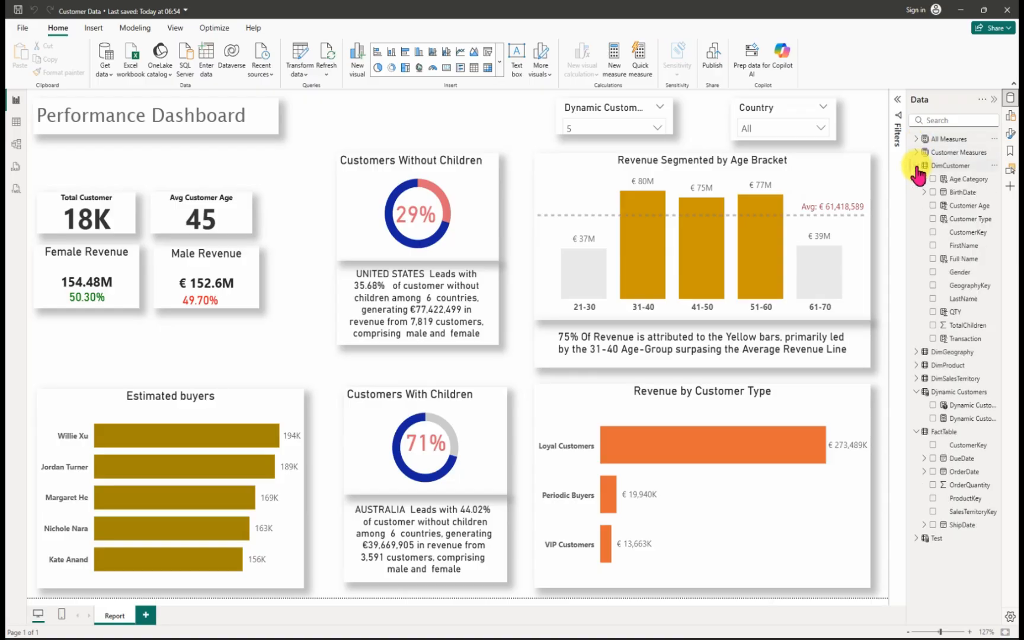
pyautogui.click(917, 165)
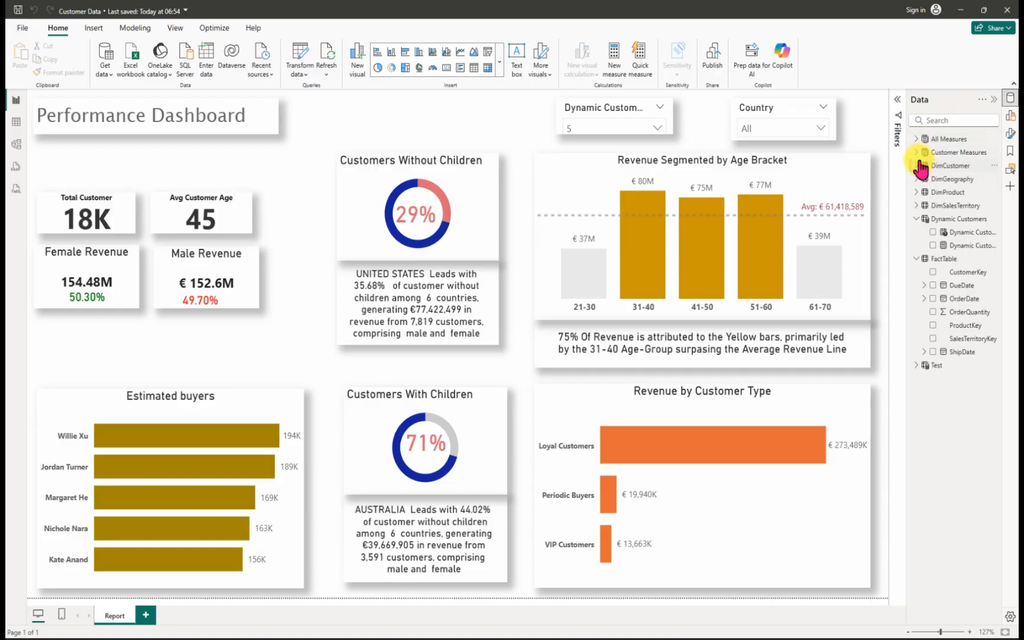
pyautogui.click(917, 259)
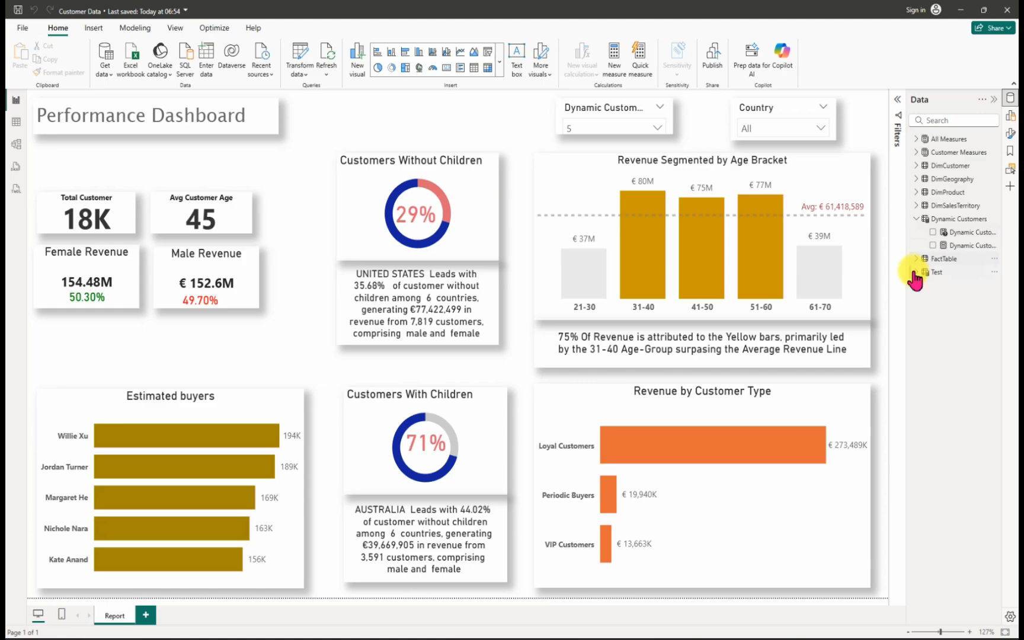
pyautogui.click(917, 219)
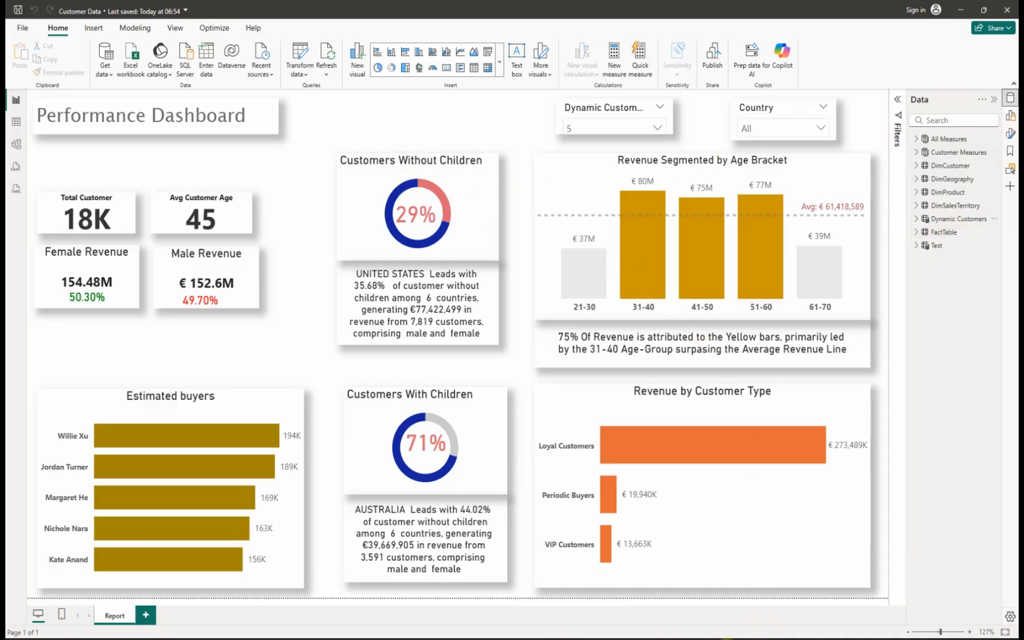
# Step: Return to the untitled Power Query Editor and open the DimCustomer query to examine its columns
pyautogui.moveTo(674, 639)
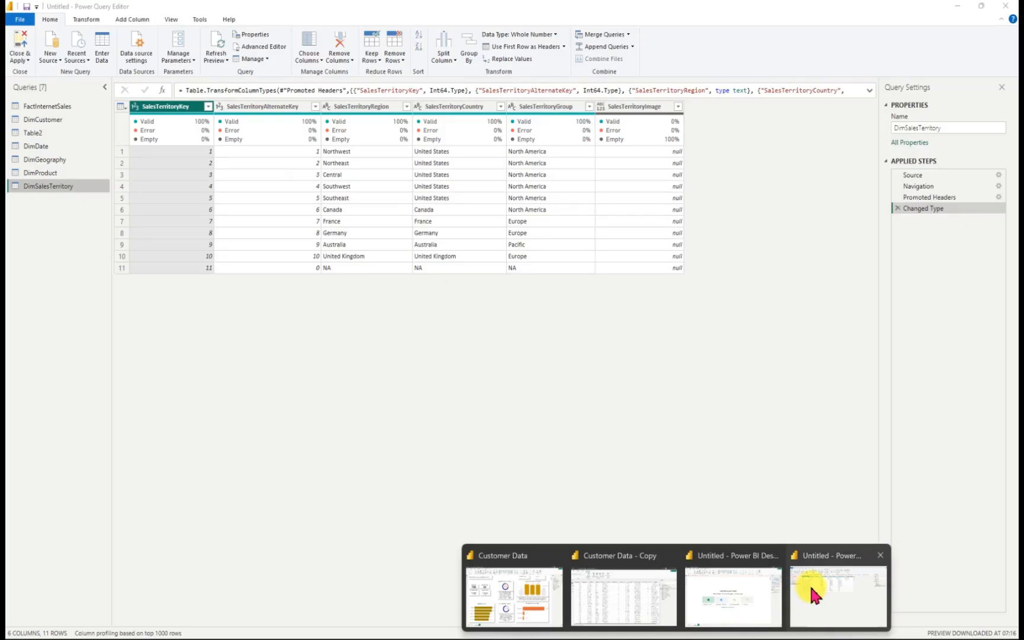
pyautogui.click(809, 585)
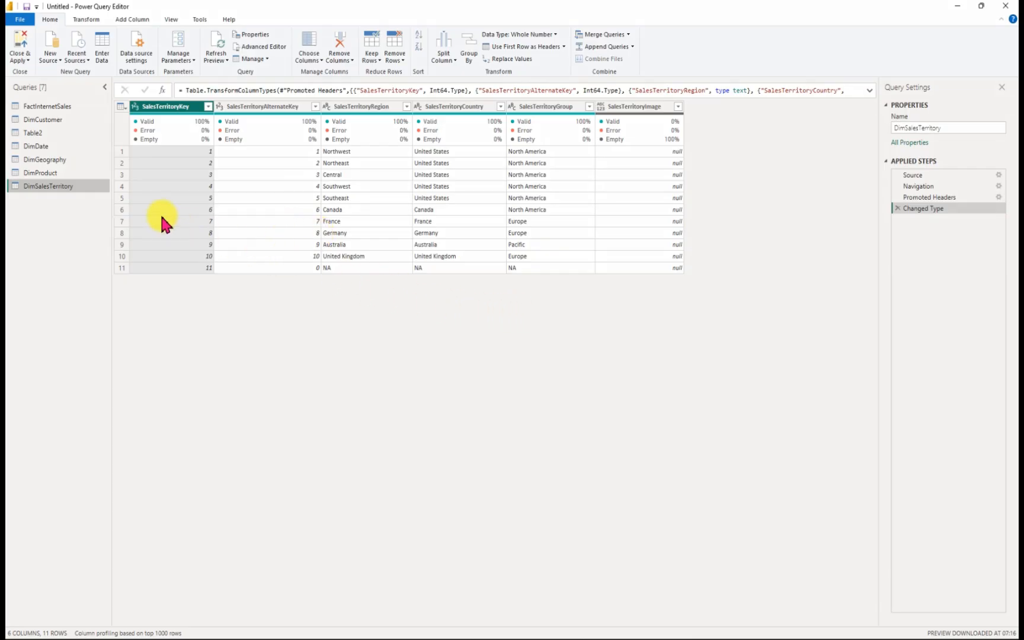
pyautogui.click(59, 128)
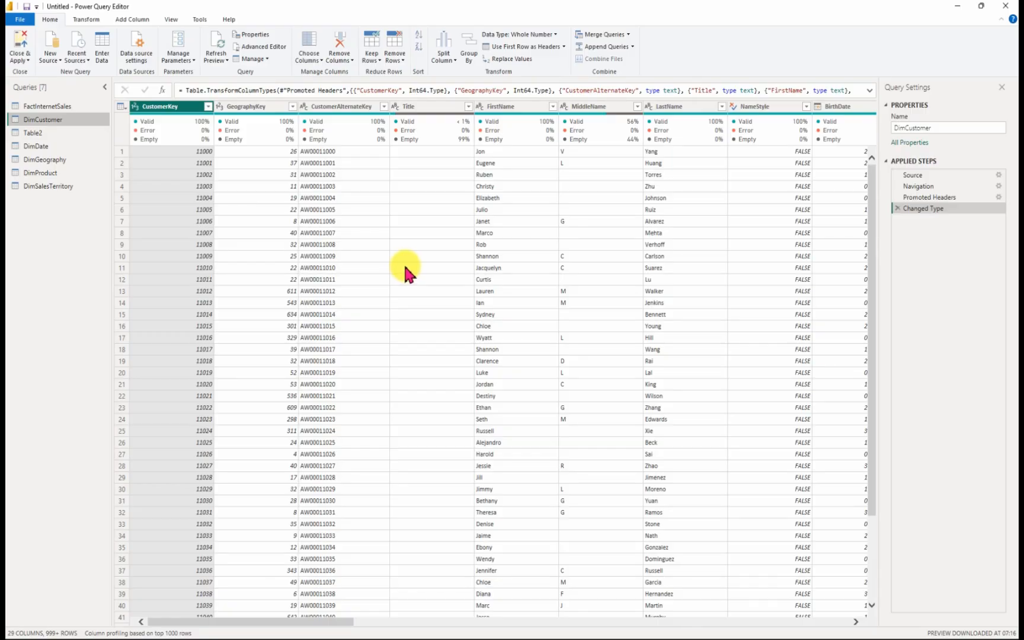
pyautogui.moveTo(343, 622); pyautogui.dragTo(248, 621)
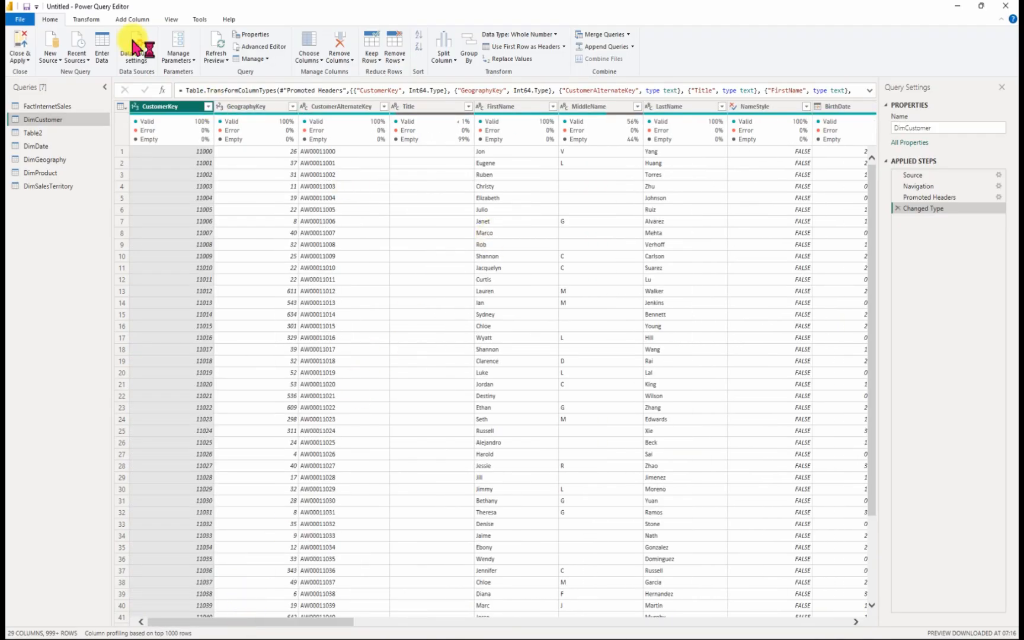
# Step: Turn the column quality details of the data preview off and back on
pyautogui.click(172, 19)
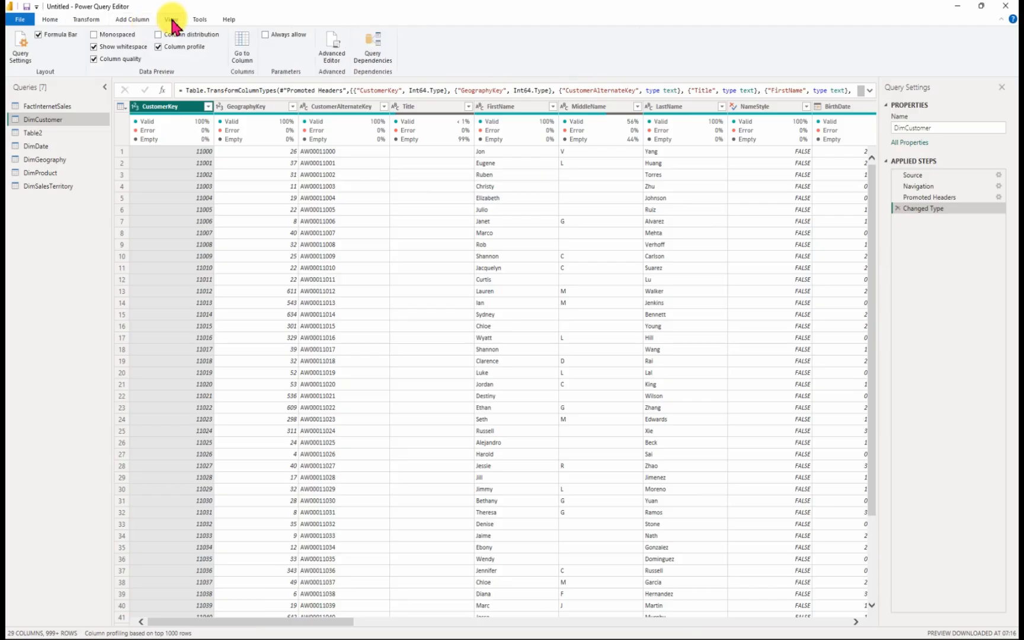
pyautogui.click(93, 59)
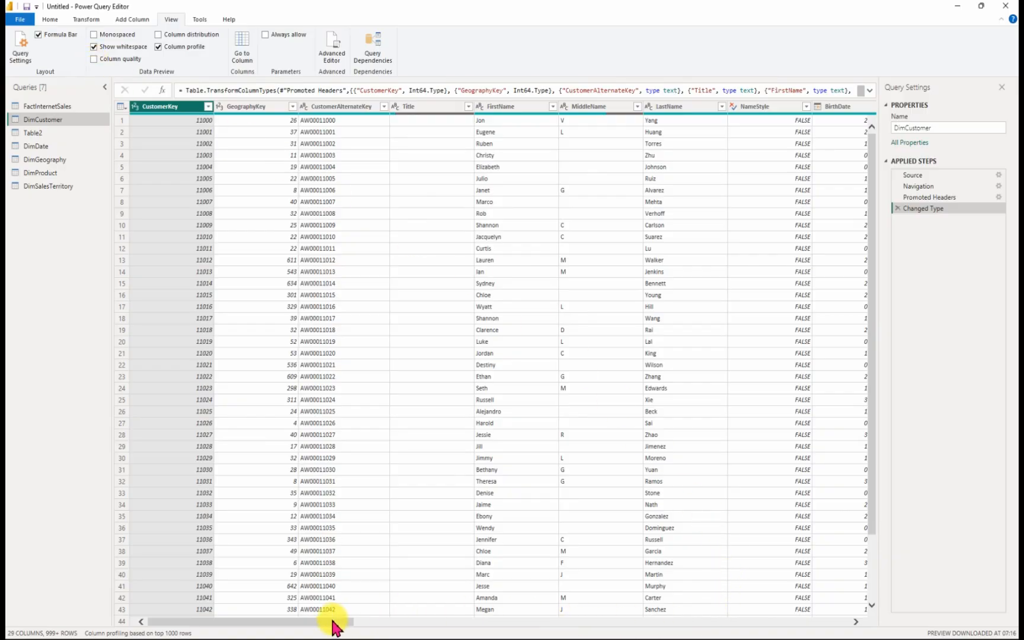
pyautogui.moveTo(334, 621); pyautogui.dragTo(268, 627)
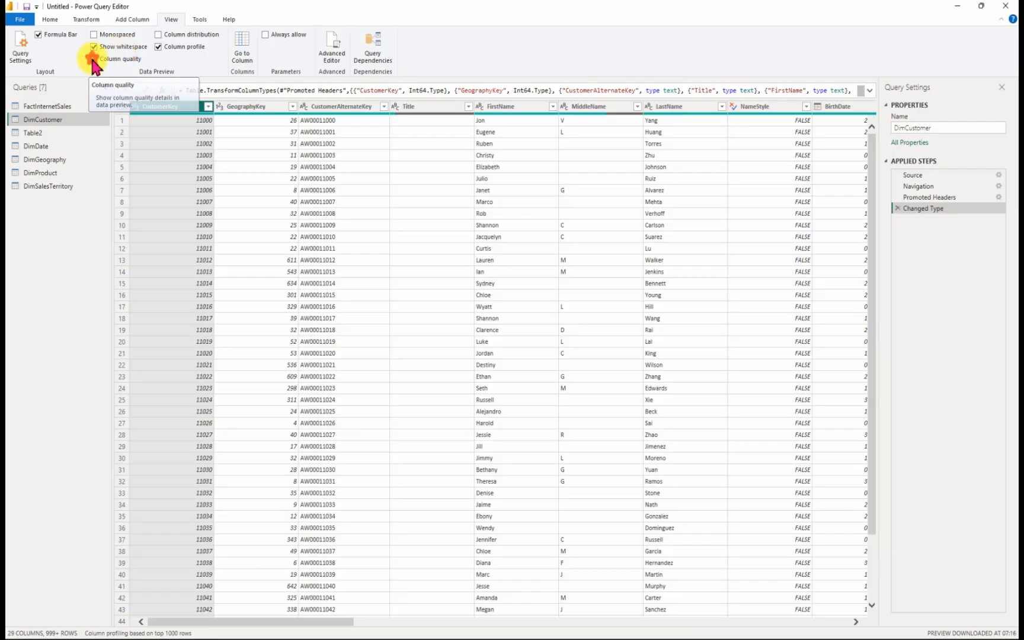
pyautogui.click(94, 59)
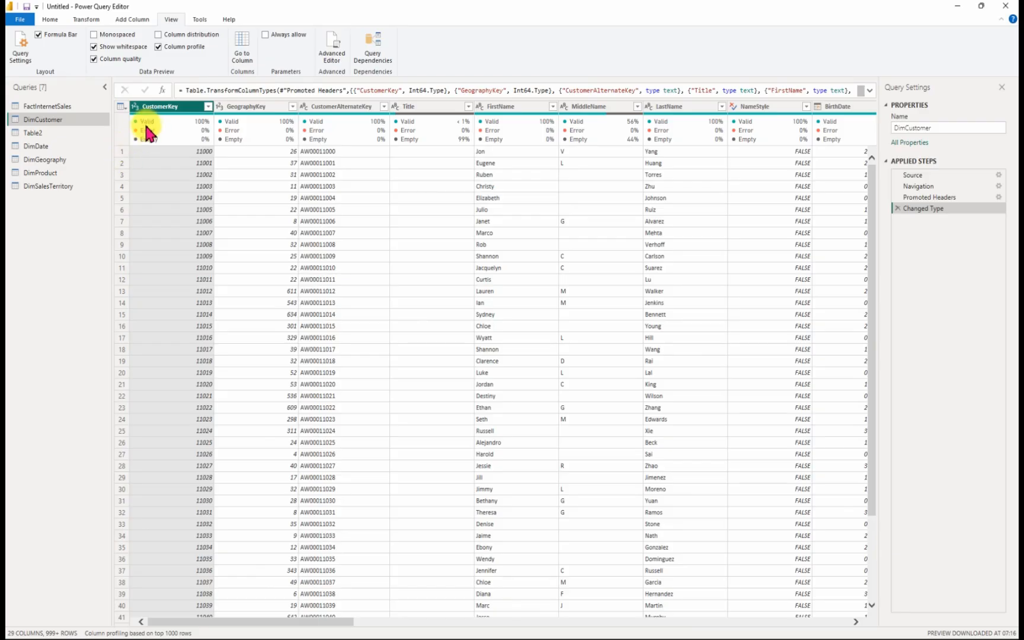
pyautogui.moveTo(172, 130)
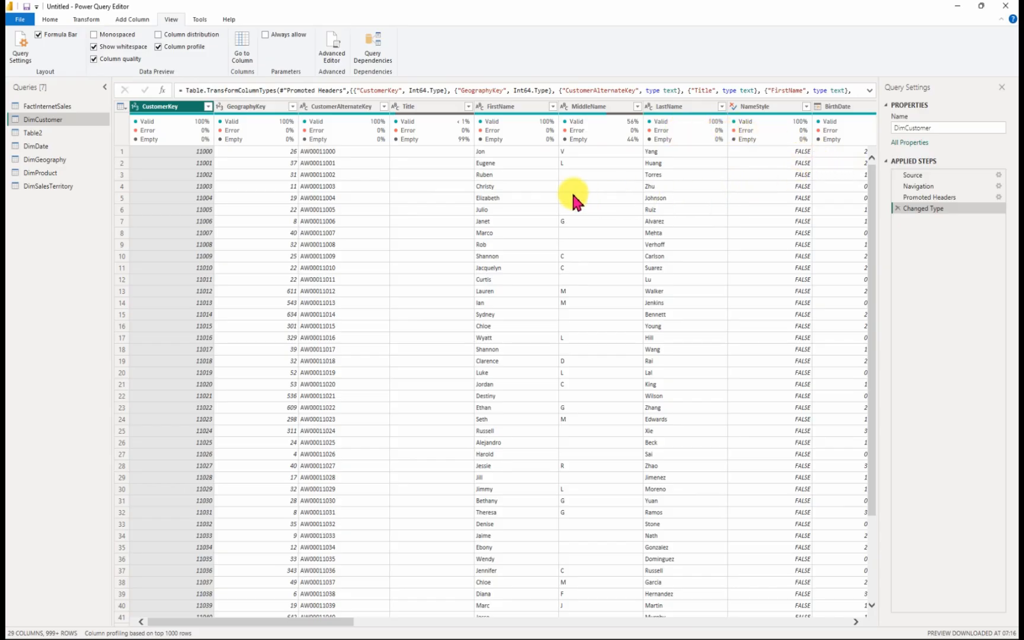
# Step: Select the CustomerAlternateKey and Title columns in DimCustomer and move them to directly after FirstName
pyautogui.click(328, 107)
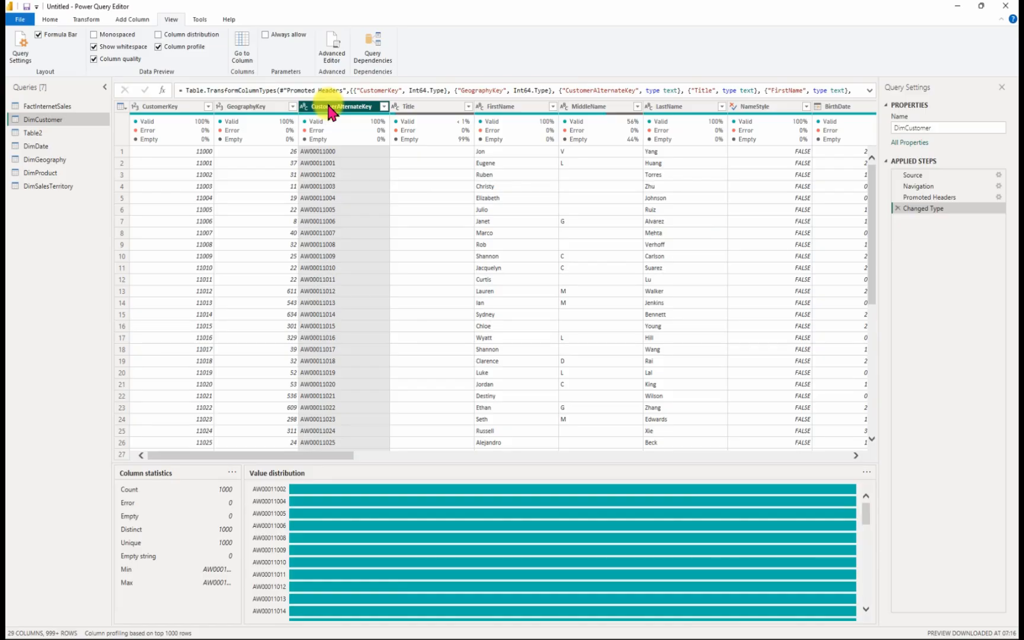
pyautogui.keyDown('ctrl'); pyautogui.click(424, 112); pyautogui.keyUp('ctrl')
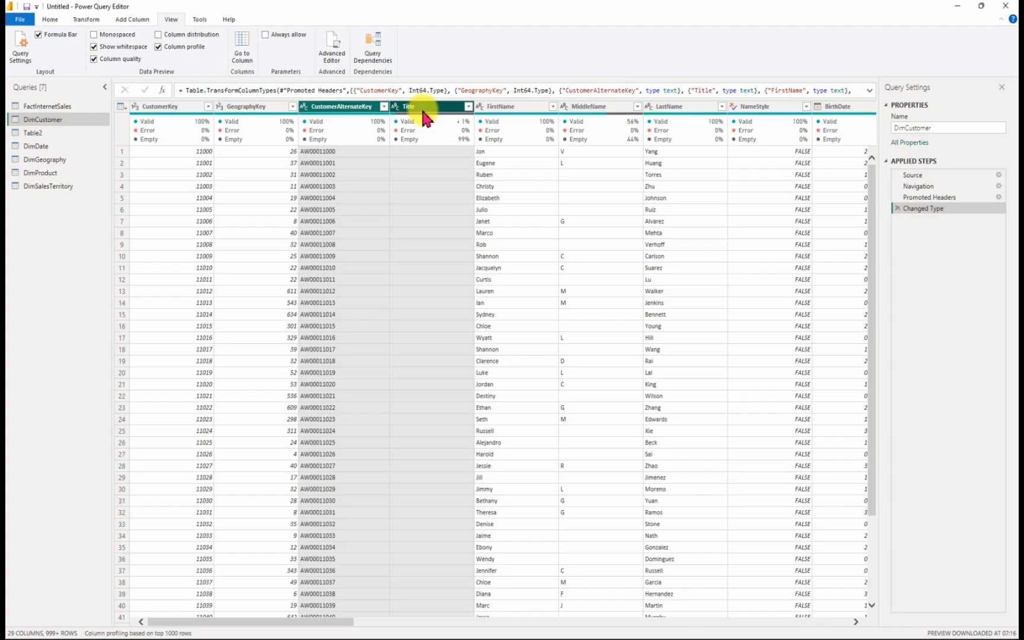
pyautogui.moveTo(423, 115); pyautogui.dragTo(427, 118)
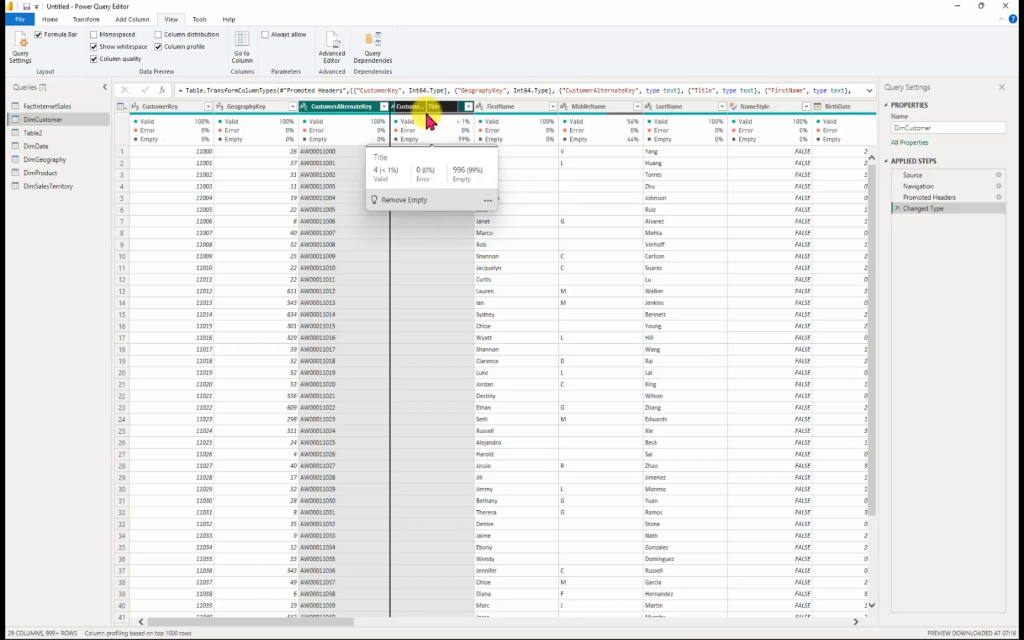
pyautogui.moveTo(427, 115); pyautogui.dragTo(592, 102)
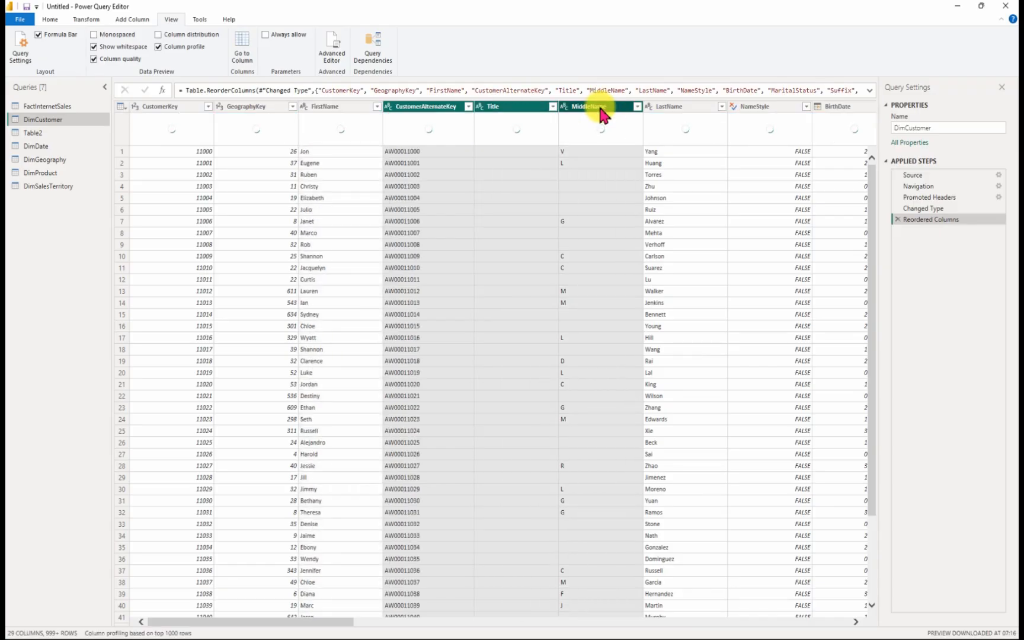
pyautogui.moveTo(601, 113); pyautogui.dragTo(488, 94)
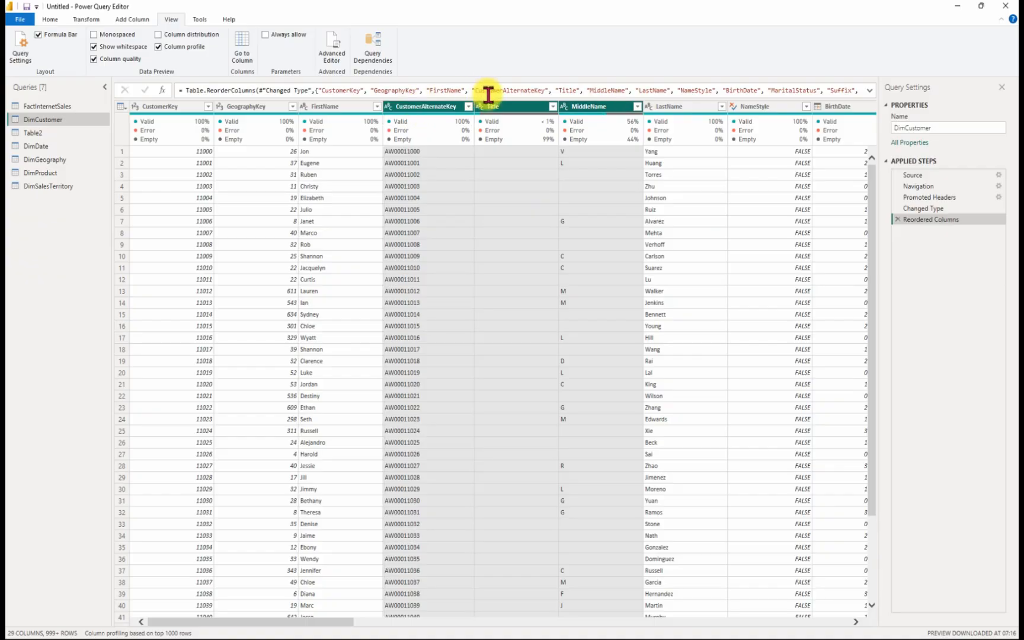
# Step: View the column profile of Title and select the MiddleName column in DimCustomer
pyautogui.click(502, 108)
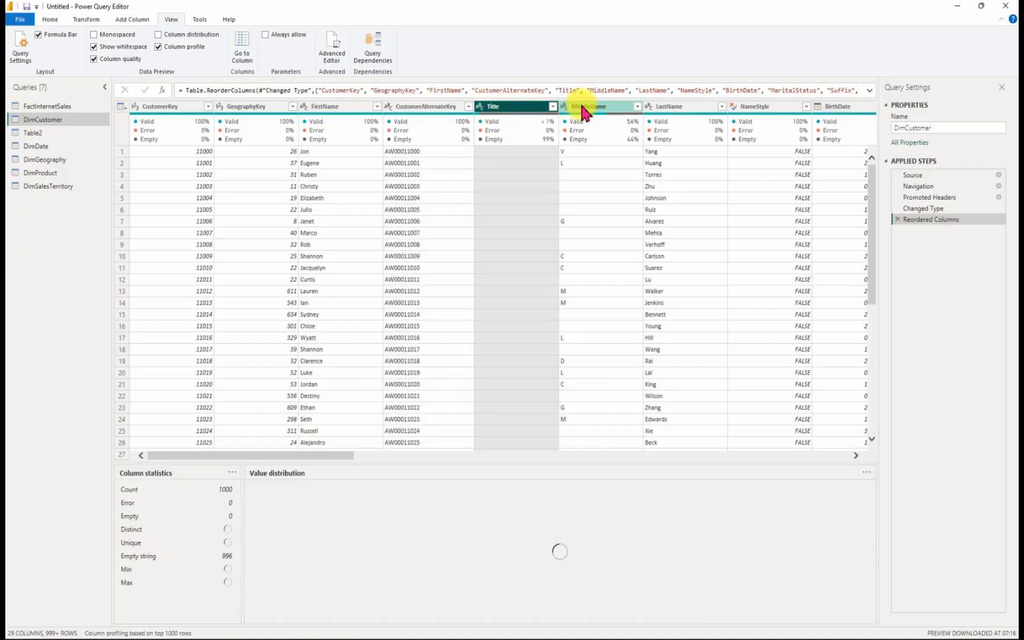
pyautogui.click(585, 109)
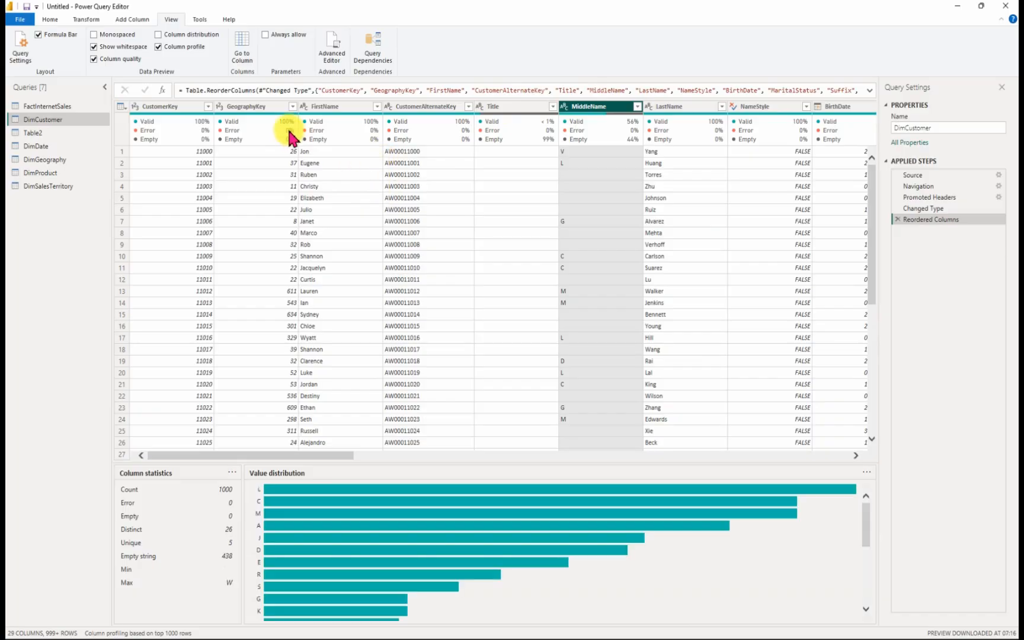
pyautogui.click(50, 18)
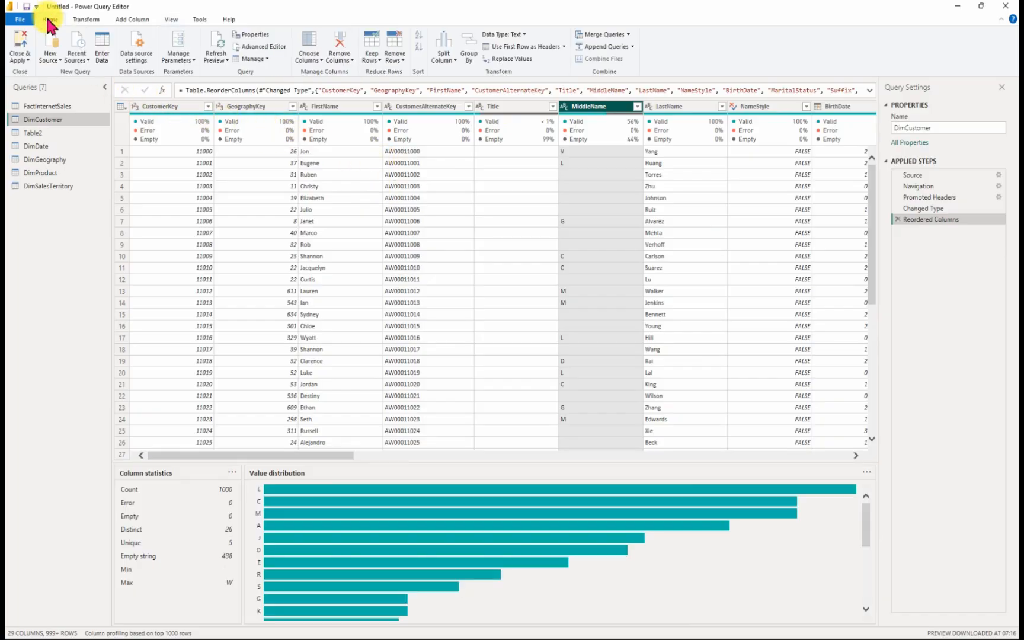
pyautogui.click(87, 21)
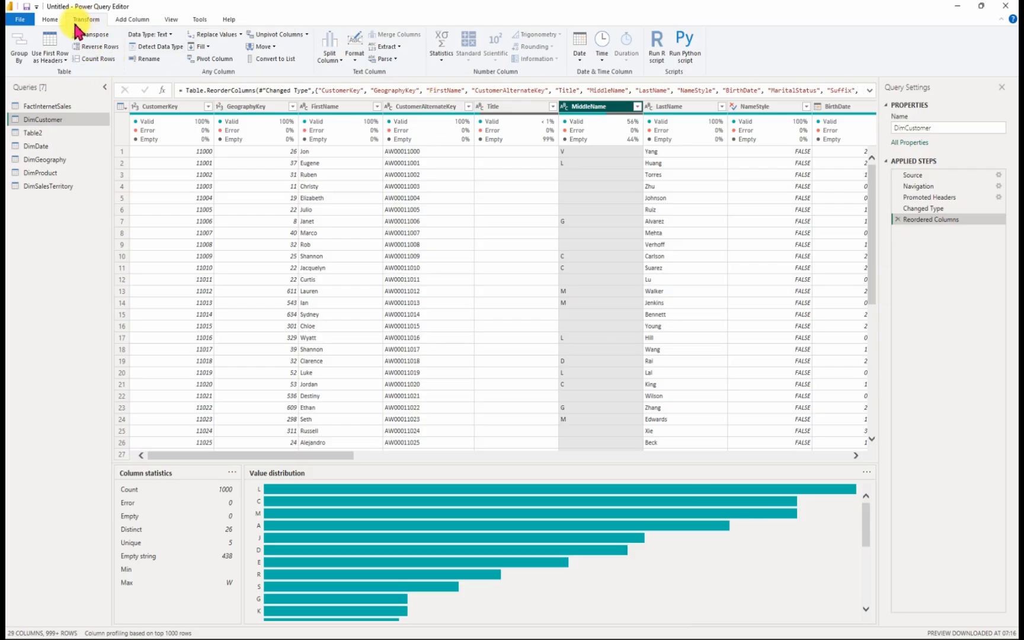
pyautogui.click(51, 20)
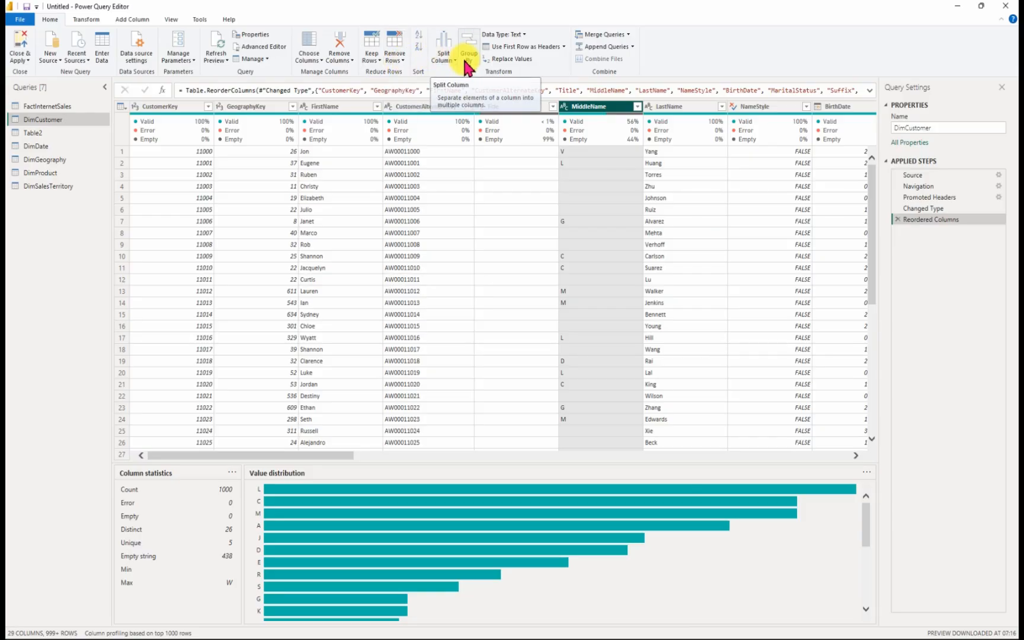
pyautogui.click(322, 60)
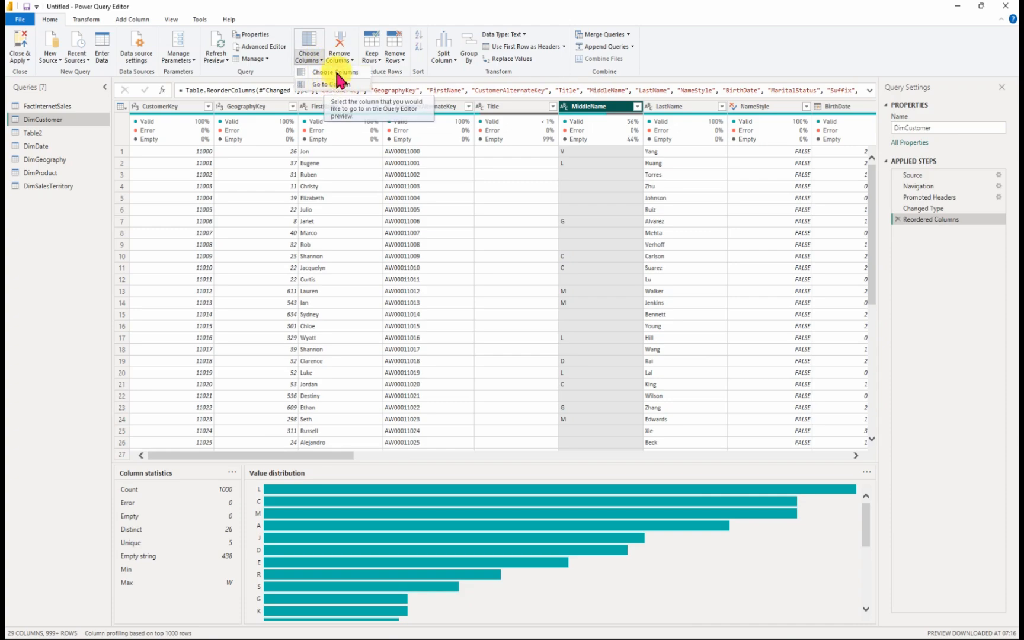
pyautogui.click(323, 84)
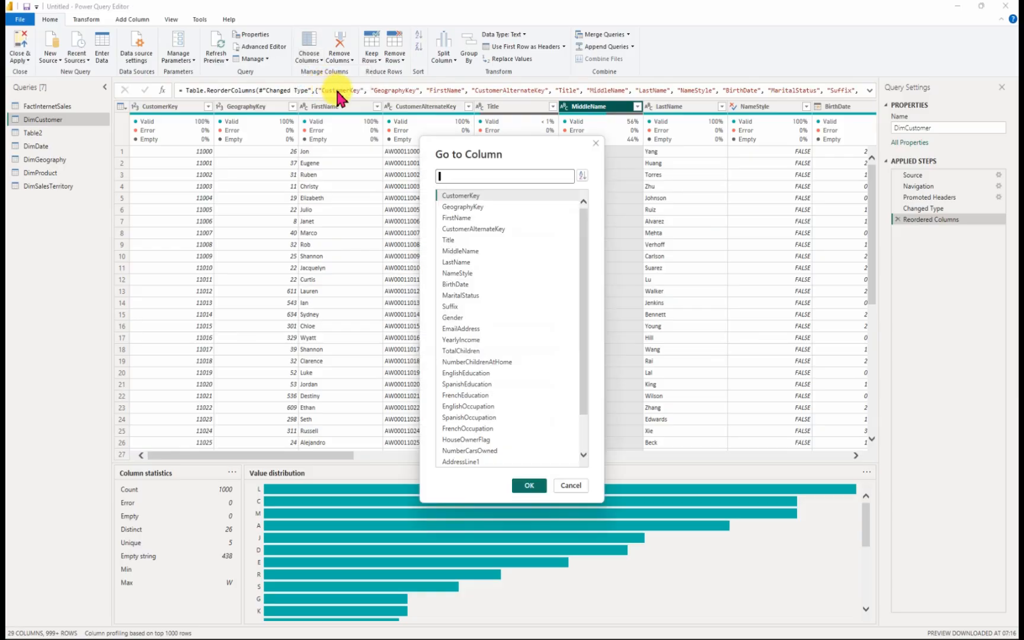
pyautogui.moveTo(584, 299); pyautogui.dragTo(582, 267)
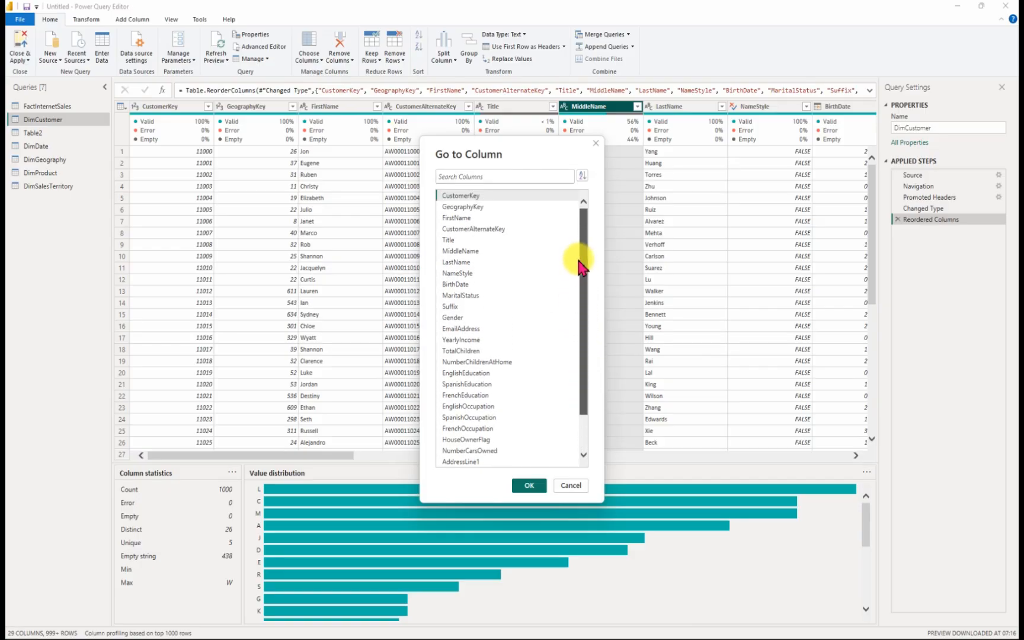
pyautogui.moveTo(582, 267); pyautogui.dragTo(582, 268)
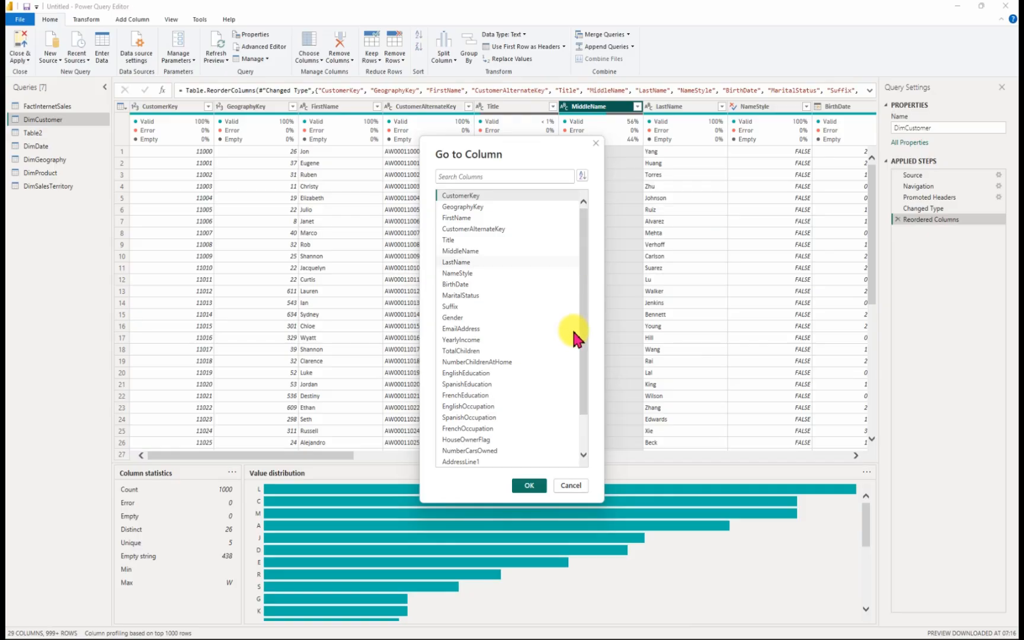
pyautogui.click(571, 486)
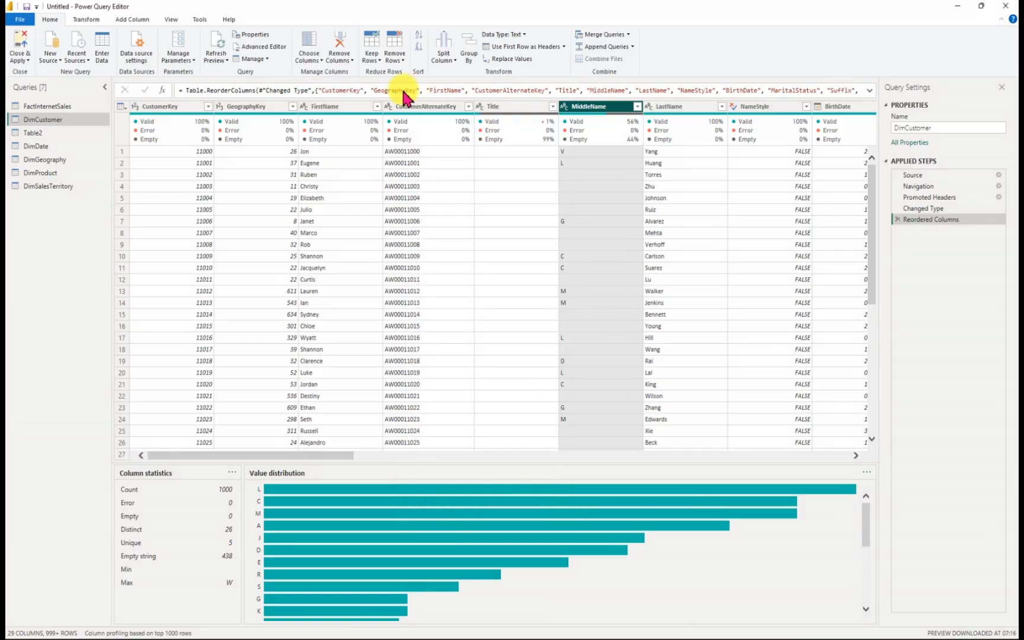
# Step: Remove the selected MiddleName column from DimCustomer
pyautogui.click(351, 65)
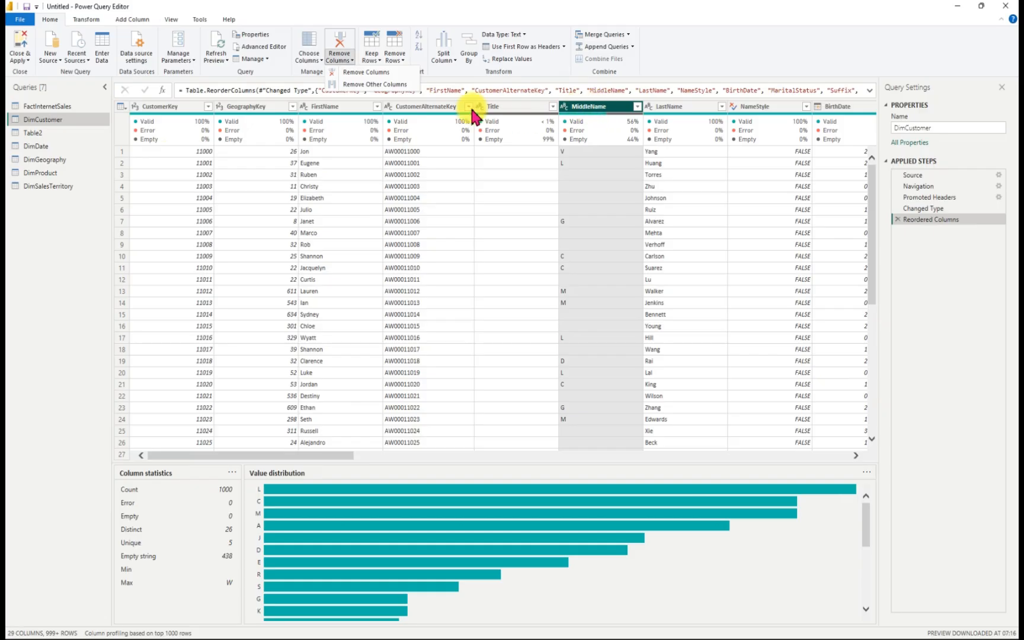
pyautogui.click(360, 71)
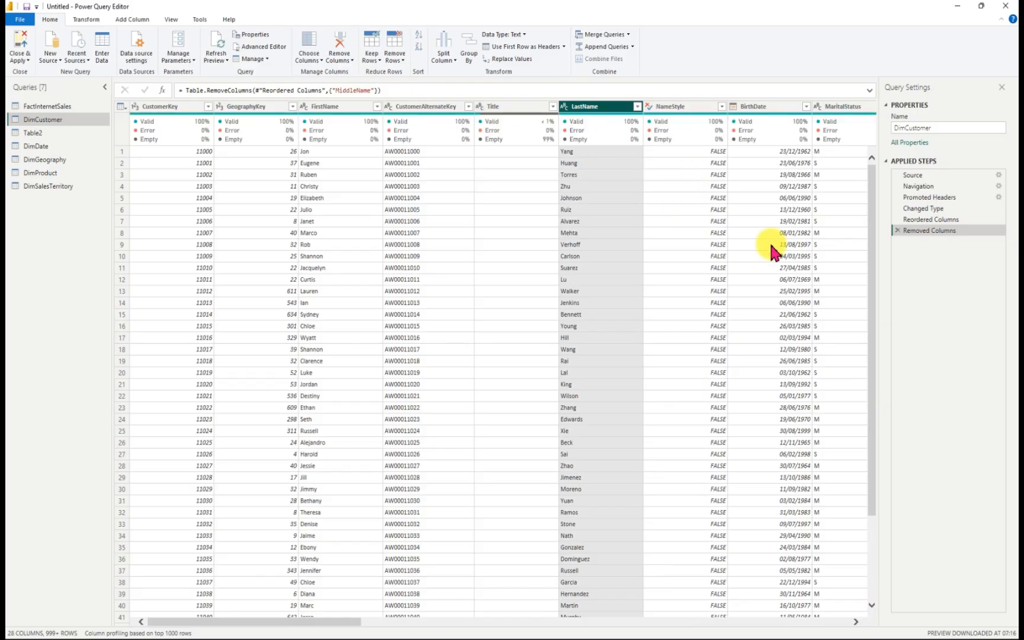
# Step: Rename the Removed Columns applied step of DimCustomer to "middle name"
pyautogui.rightClick(967, 232)
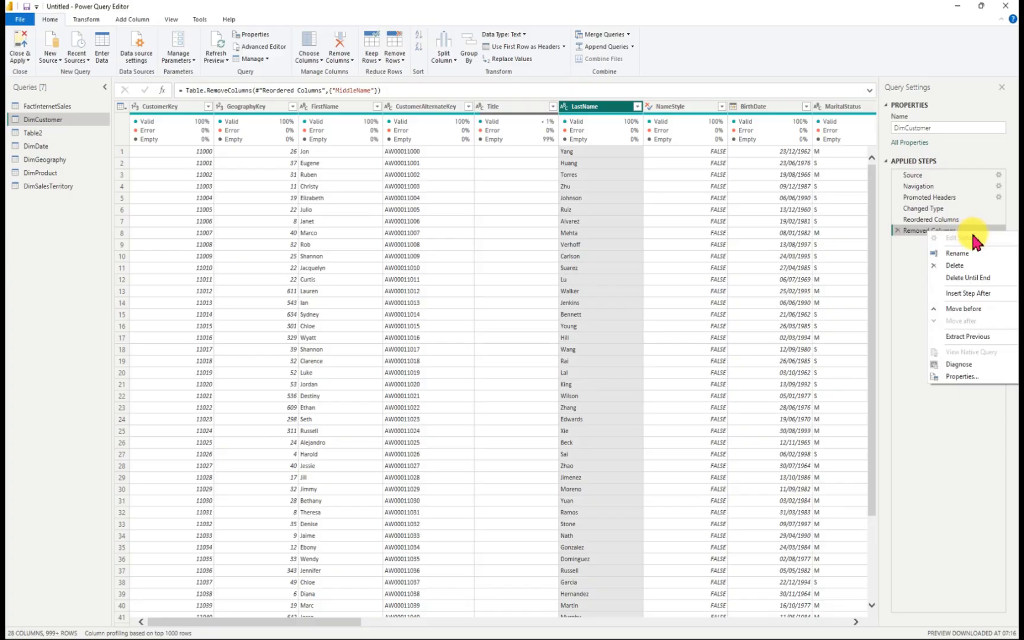
pyautogui.click(968, 258)
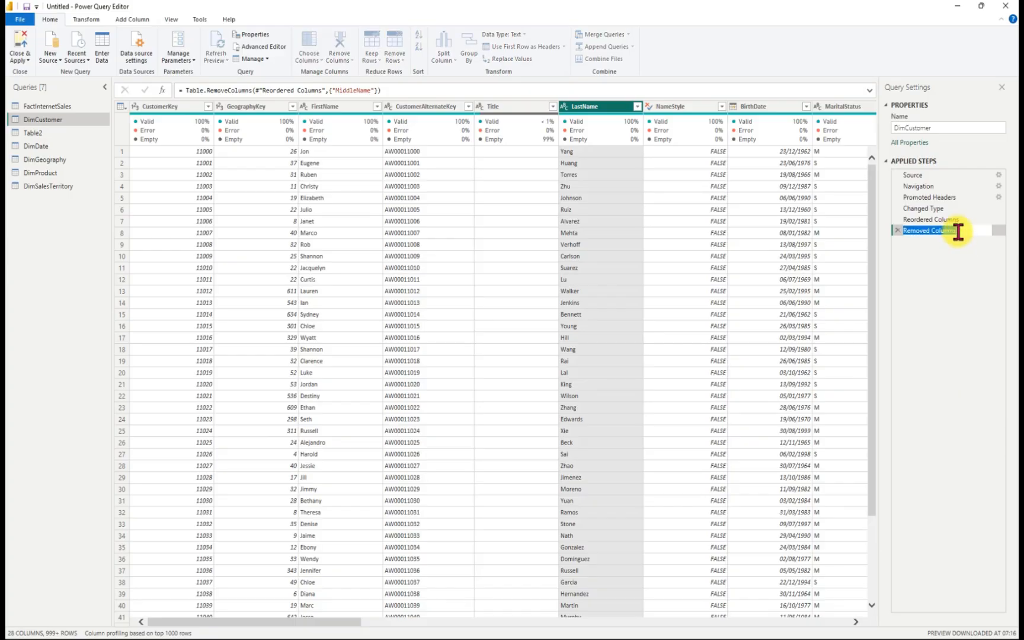
pyautogui.press('BackSpace')
pyautogui.press('Return')
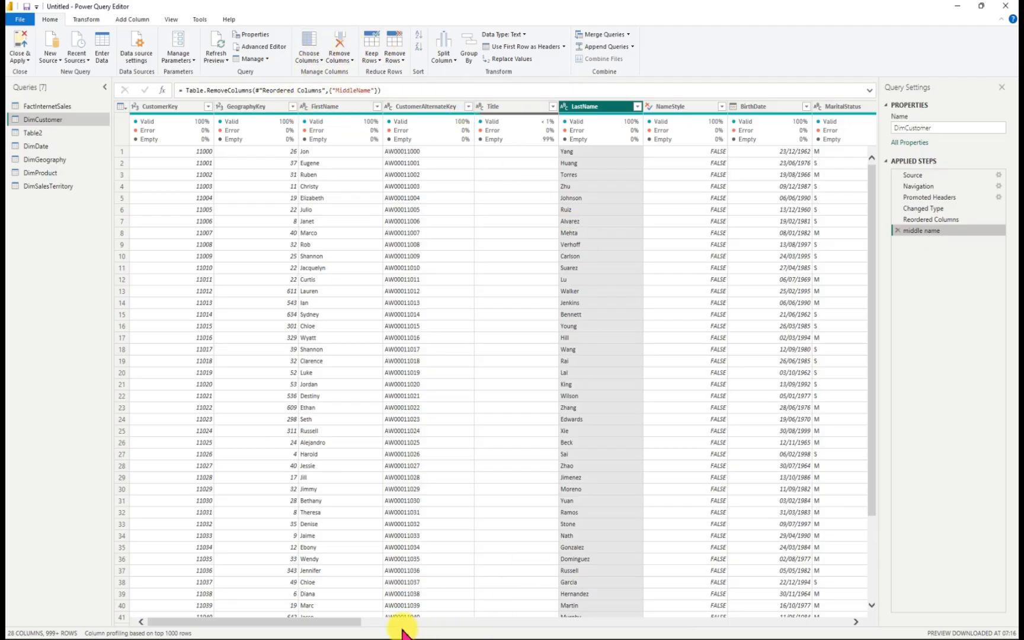
# Step: Start choosing which DimCustomer columns to keep, excluding Title, Suffix and EmailAddress
pyautogui.moveTo(338, 621); pyautogui.dragTo(857, 609)
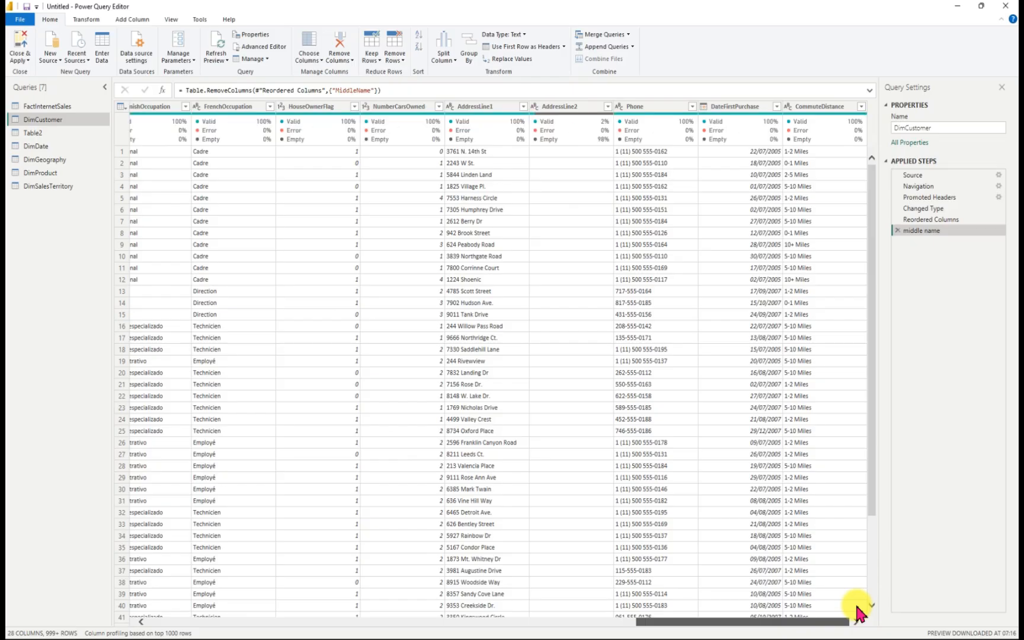
pyautogui.moveTo(858, 613); pyautogui.dragTo(254, 520)
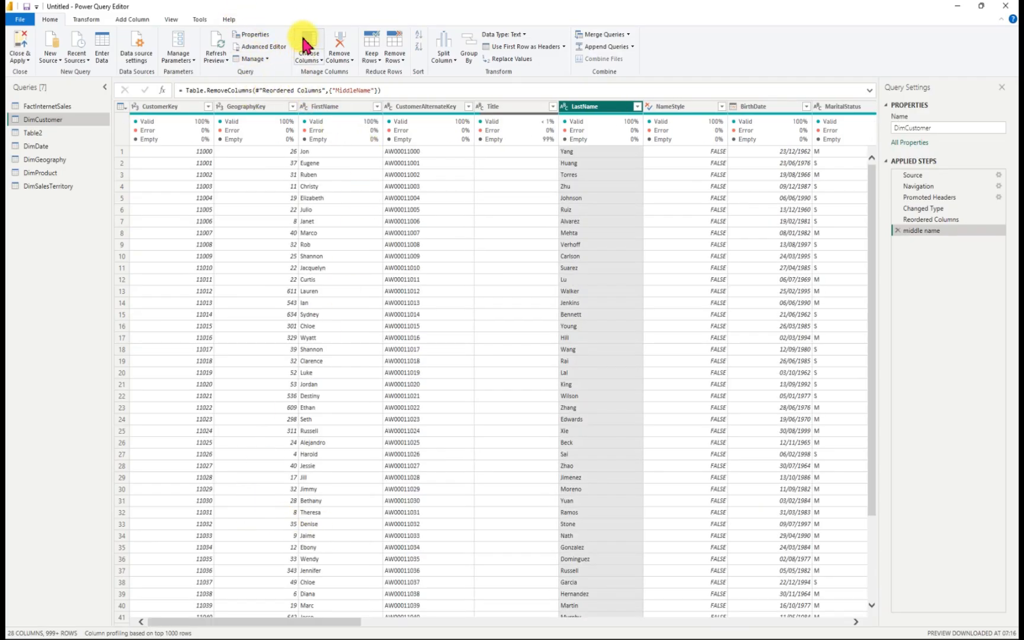
pyautogui.click(320, 53)
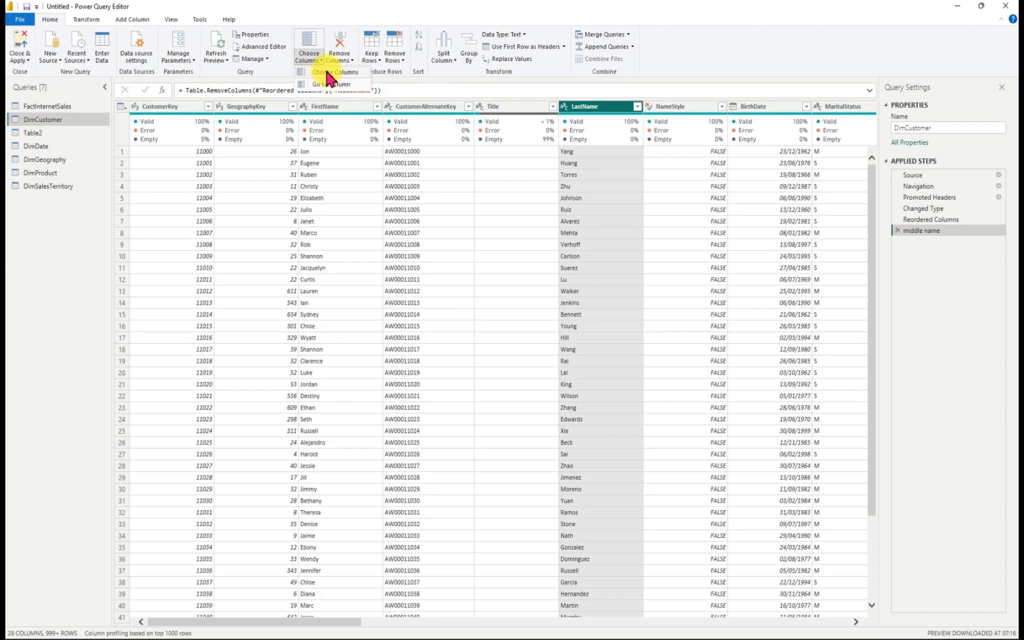
pyautogui.click(329, 74)
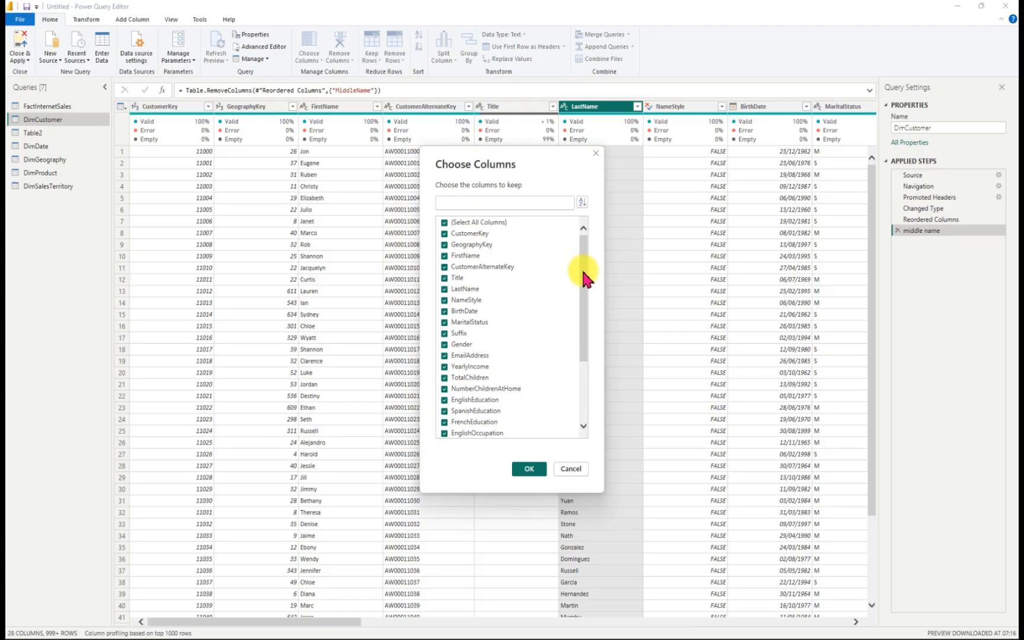
pyautogui.moveTo(584, 270); pyautogui.dragTo(589, 241)
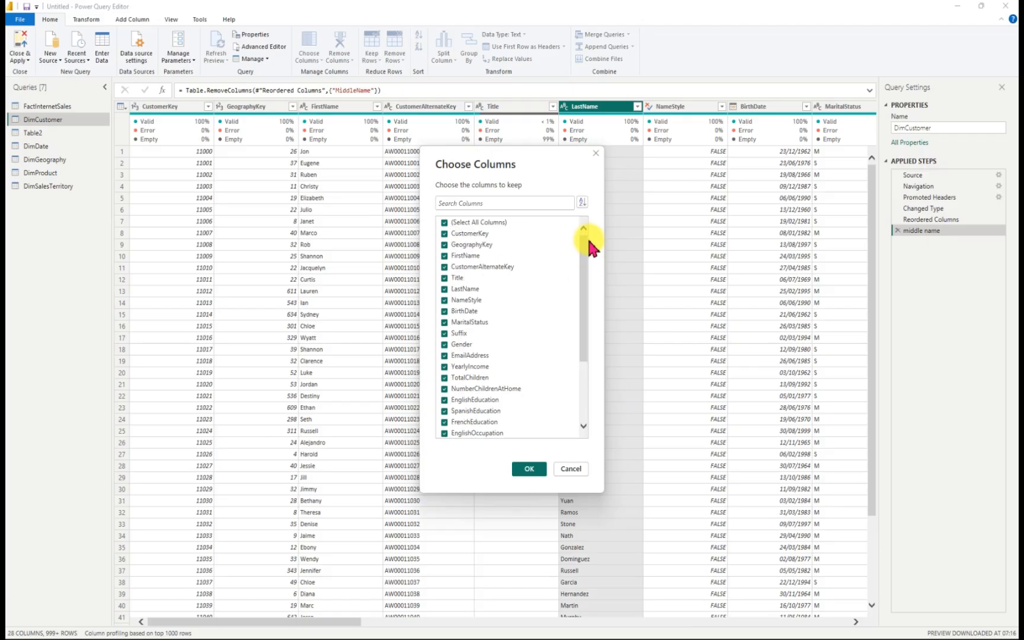
pyautogui.click(444, 278)
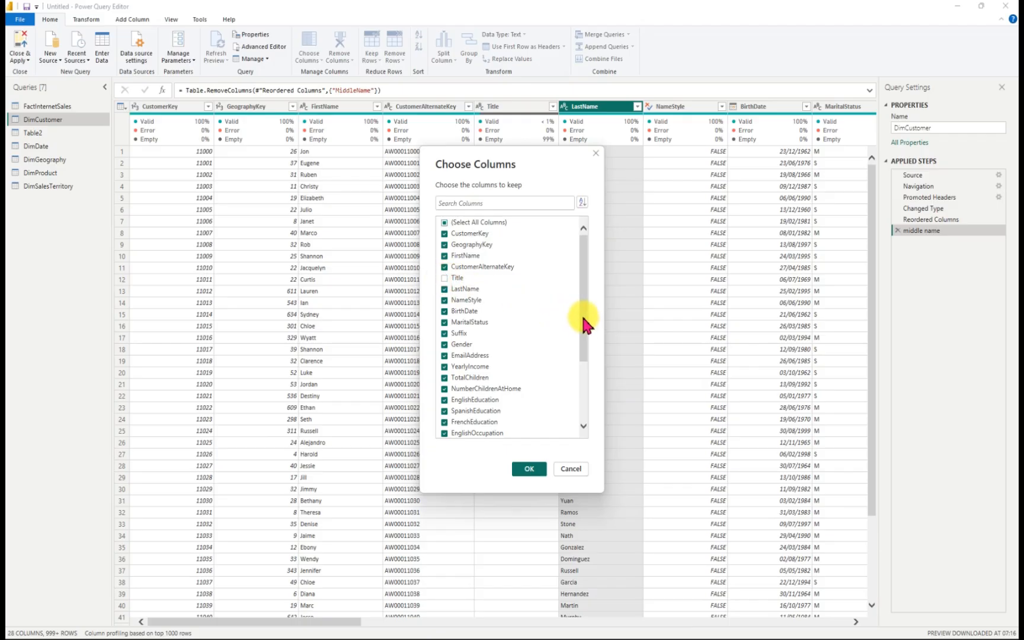
pyautogui.moveTo(584, 317); pyautogui.dragTo(592, 316)
pyautogui.click(444, 334)
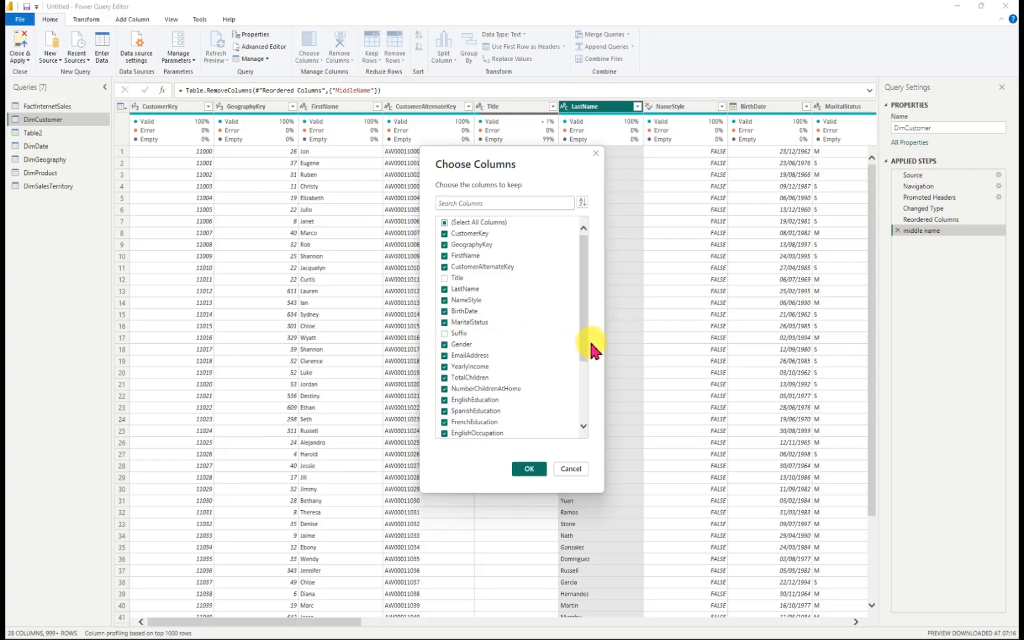
pyautogui.moveTo(585, 347); pyautogui.dragTo(585, 400)
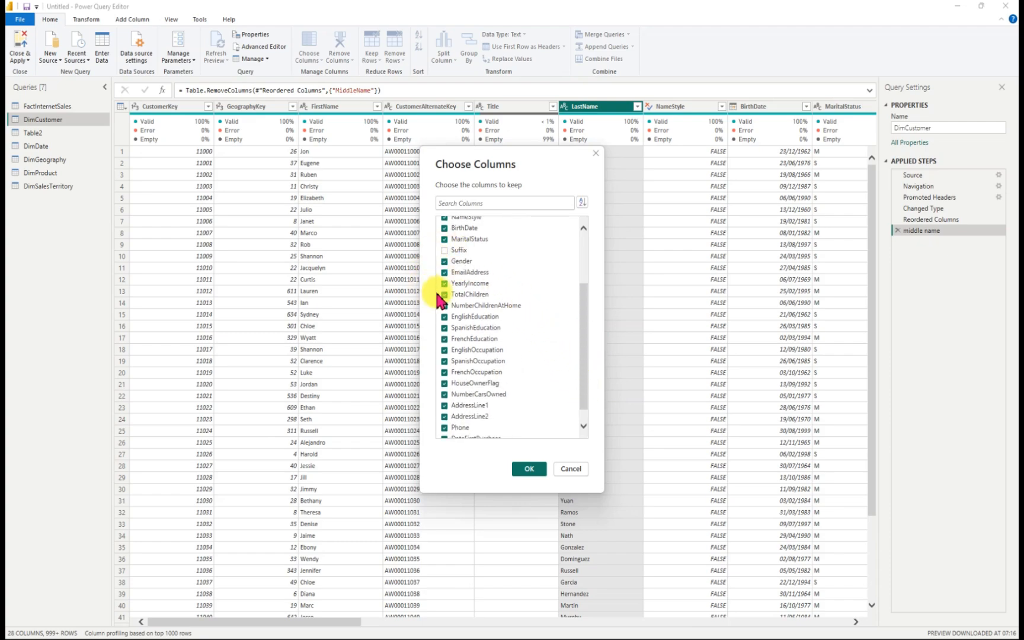
pyautogui.click(445, 272)
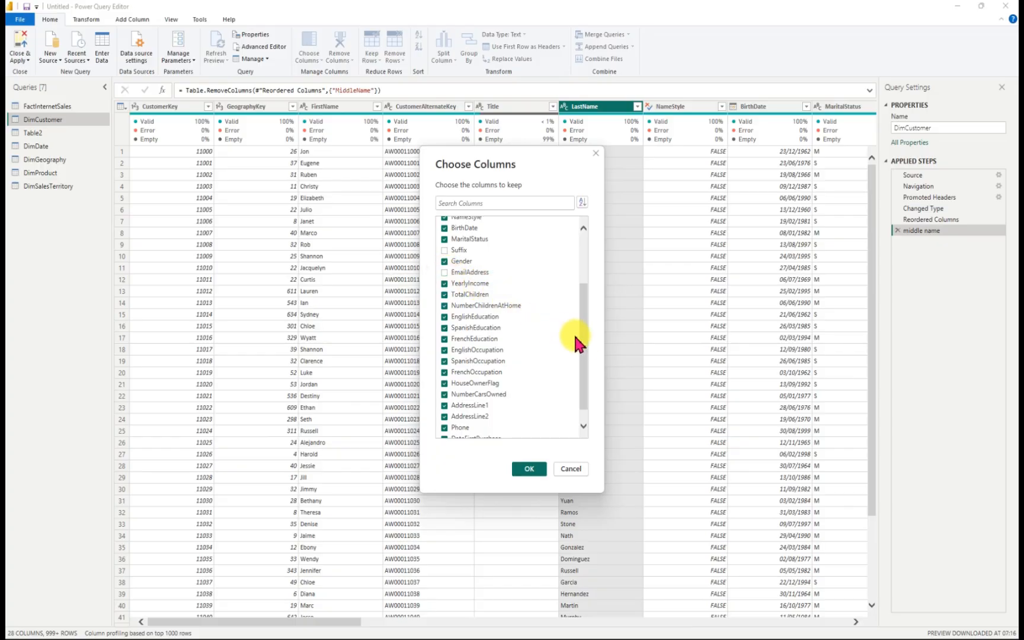
# Step: Exclude NumberChildrenAtHome, EnglishEducation, SpanishEducation and FrenchEducation from the columns to keep
pyautogui.moveTo(581, 342); pyautogui.dragTo(581, 343)
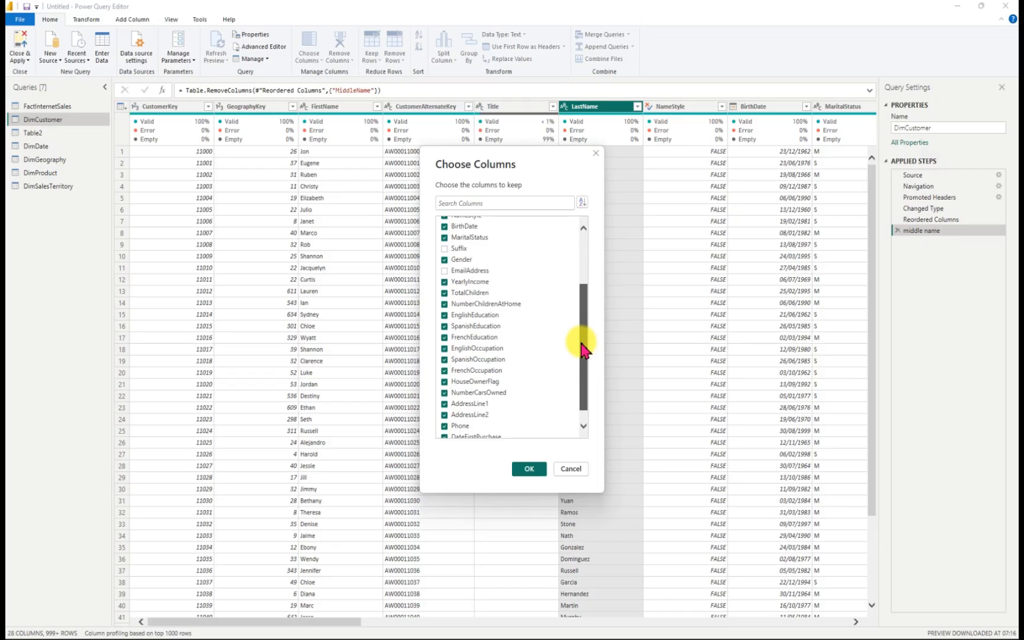
pyautogui.moveTo(581, 351); pyautogui.dragTo(585, 353)
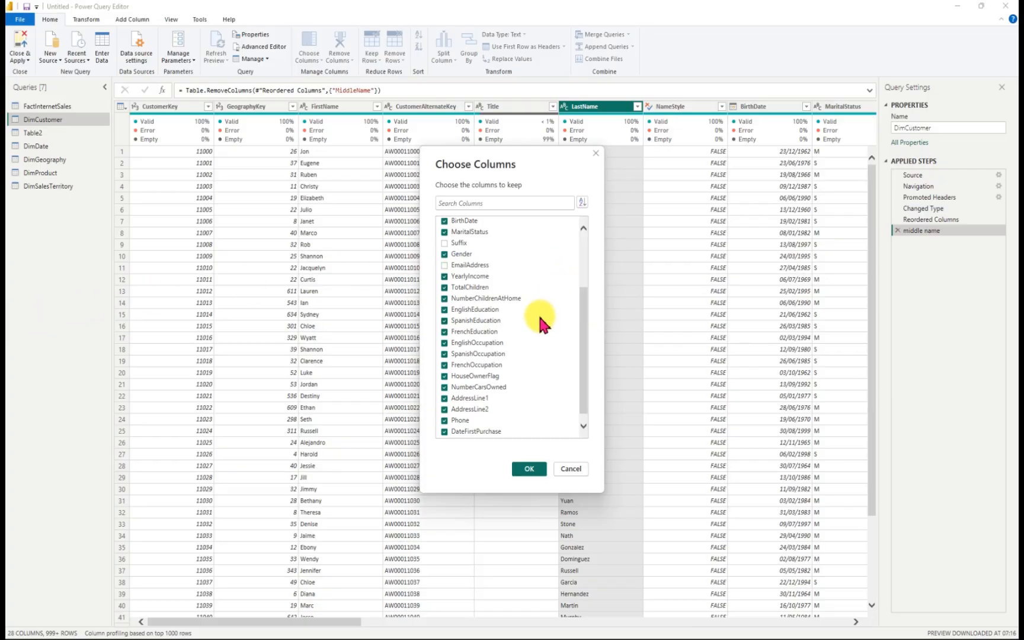
pyautogui.click(444, 299)
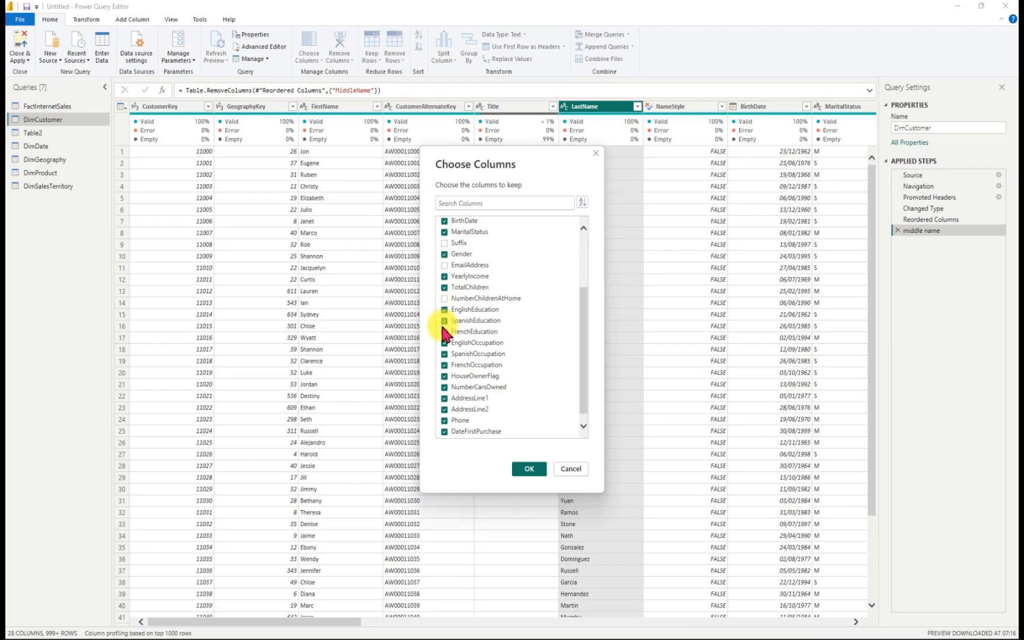
pyautogui.click(444, 309)
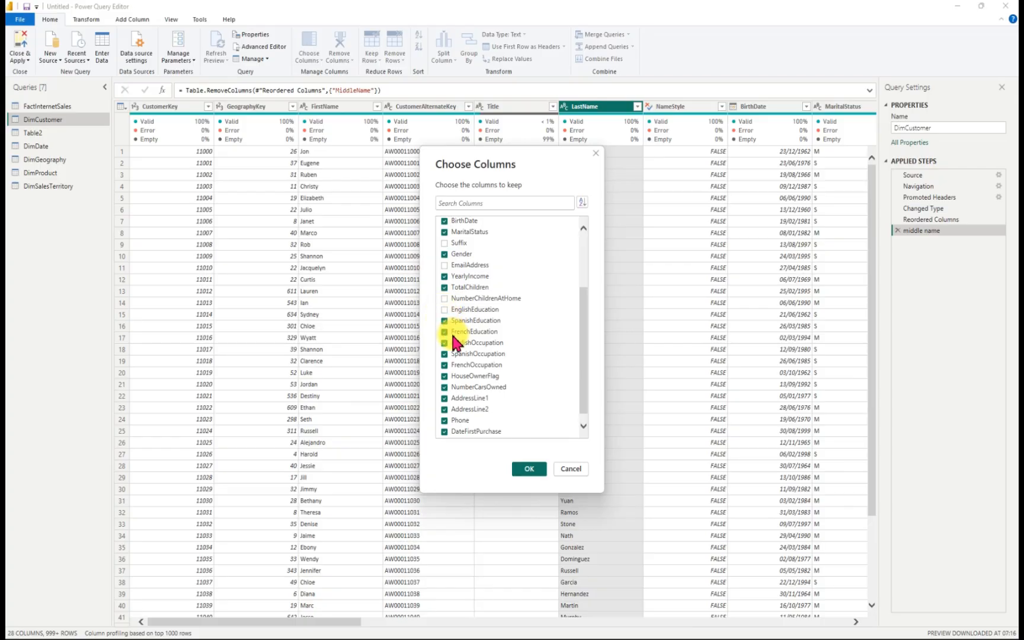
pyautogui.click(445, 320)
pyautogui.click(444, 331)
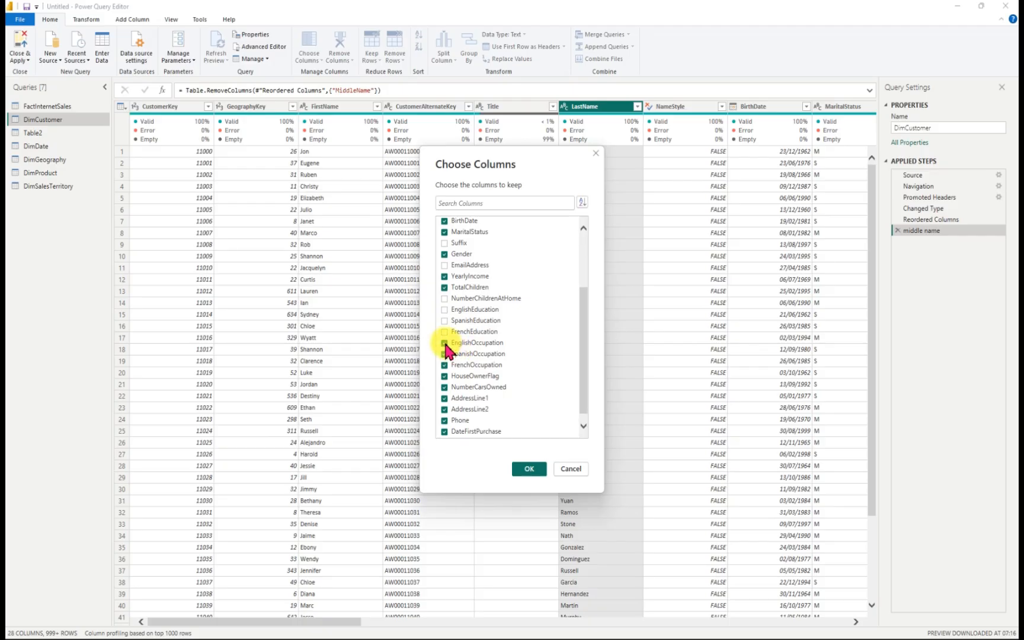
# Step: Exclude EnglishOccupation, SpanishOccupation and HouseOwnerFlag from the columns to keep, leaving FrenchOccupation included
pyautogui.click(444, 343)
pyautogui.click(445, 354)
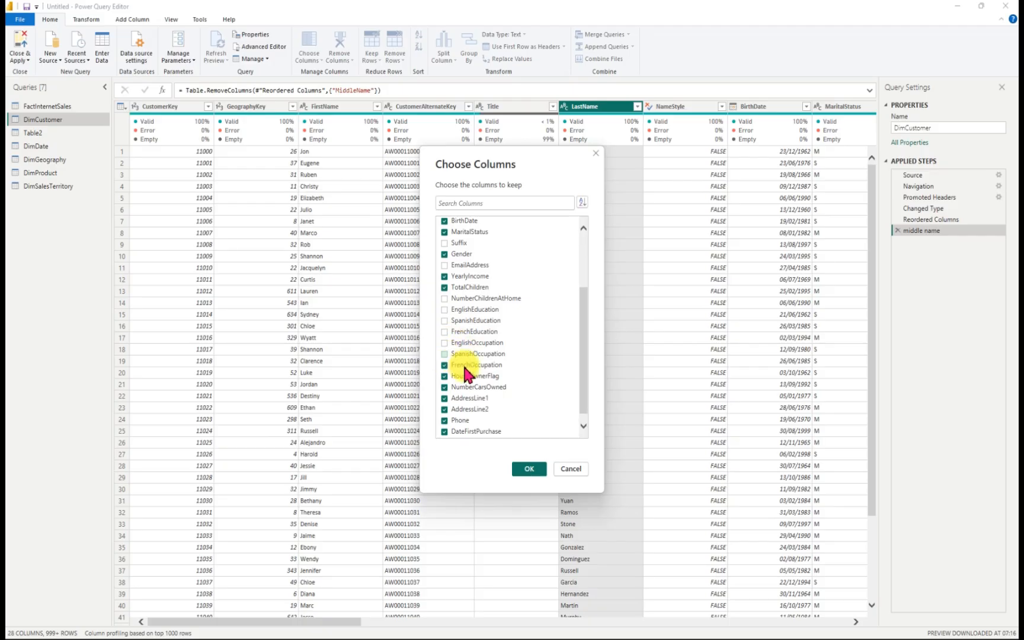
pyautogui.click(444, 365)
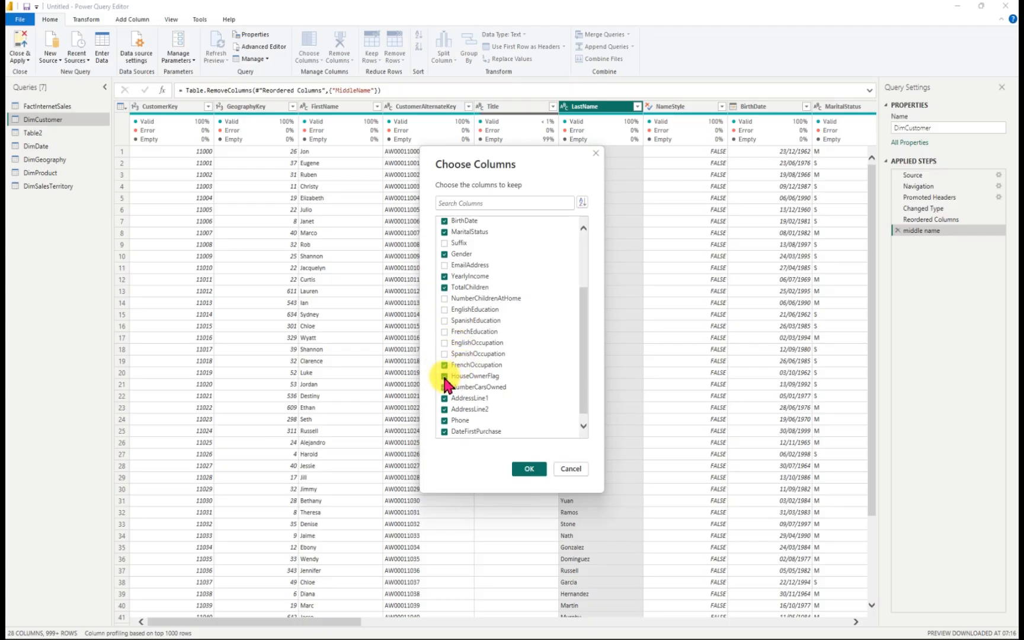
pyautogui.click(446, 377)
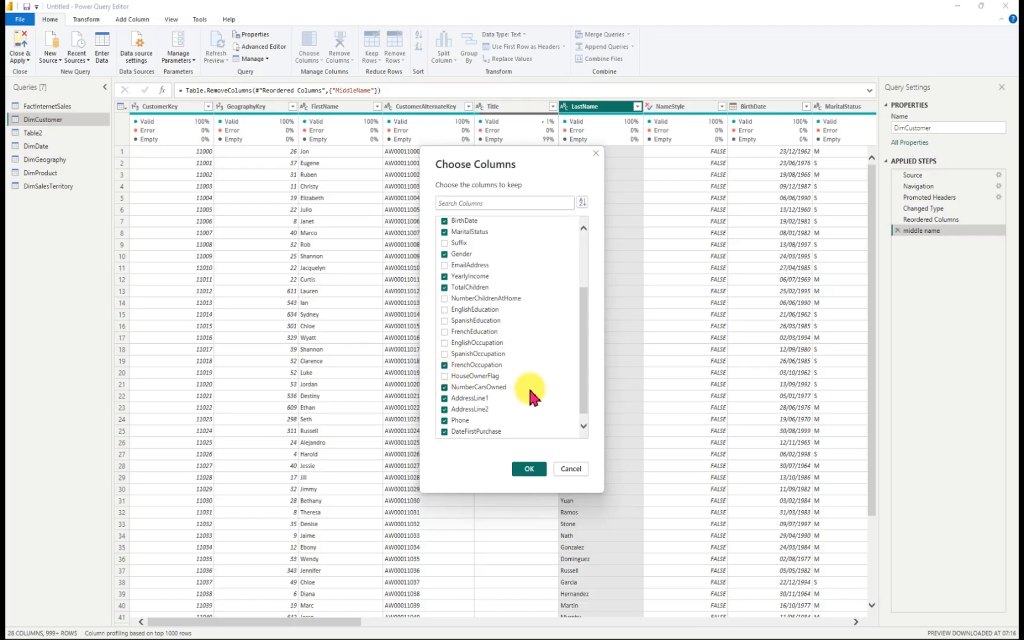
# Step: Exclude NumberCarsOwned, AddressLine1, AddressLine2, Phone, DateFirstPurchase and CommuteDistance from the columns to keep
pyautogui.click(445, 388)
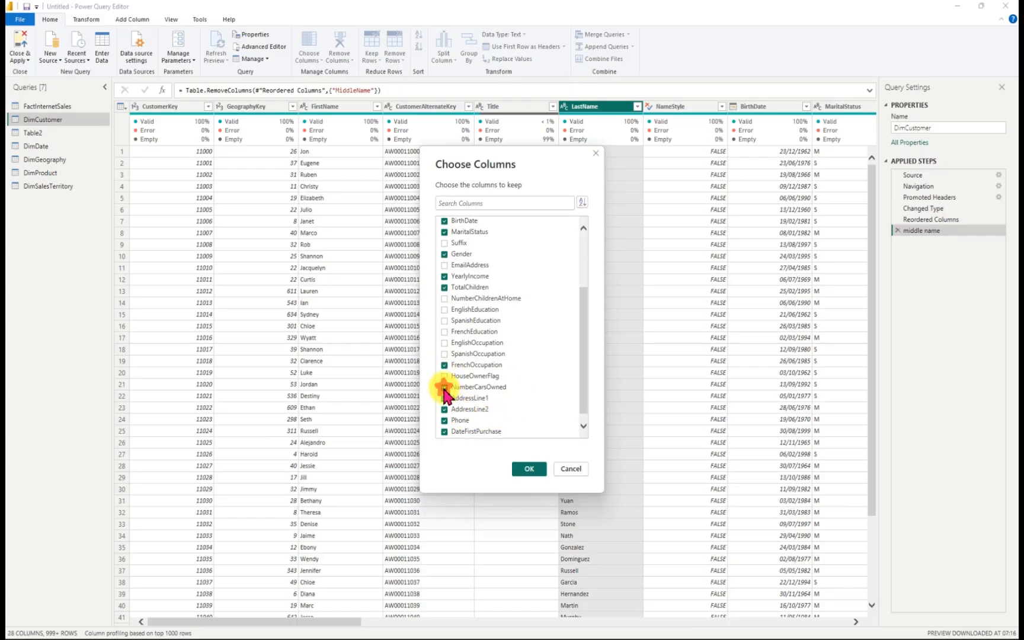
pyautogui.click(445, 399)
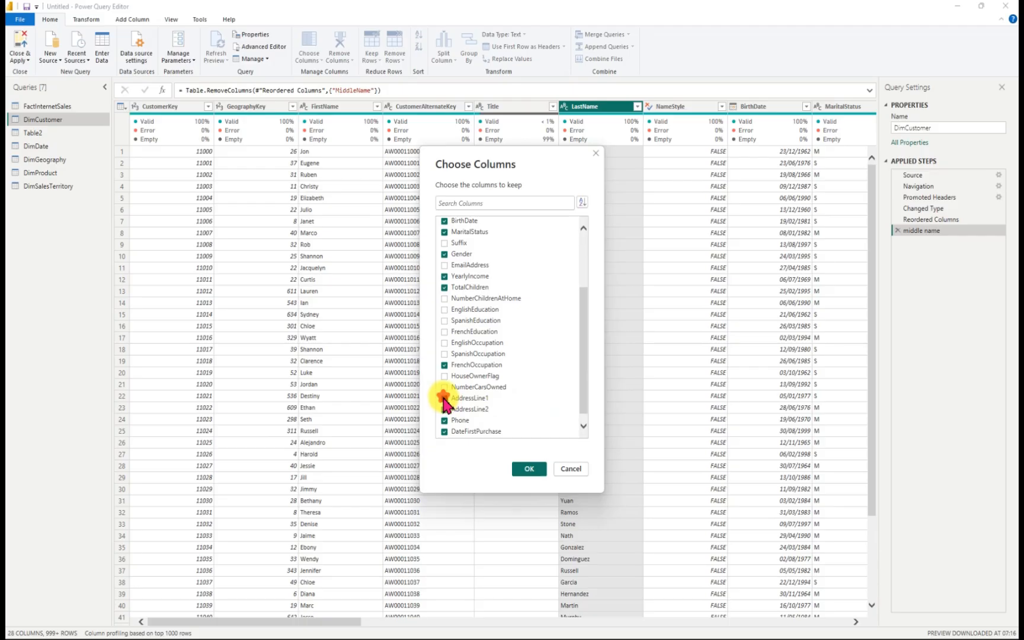
pyautogui.click(444, 410)
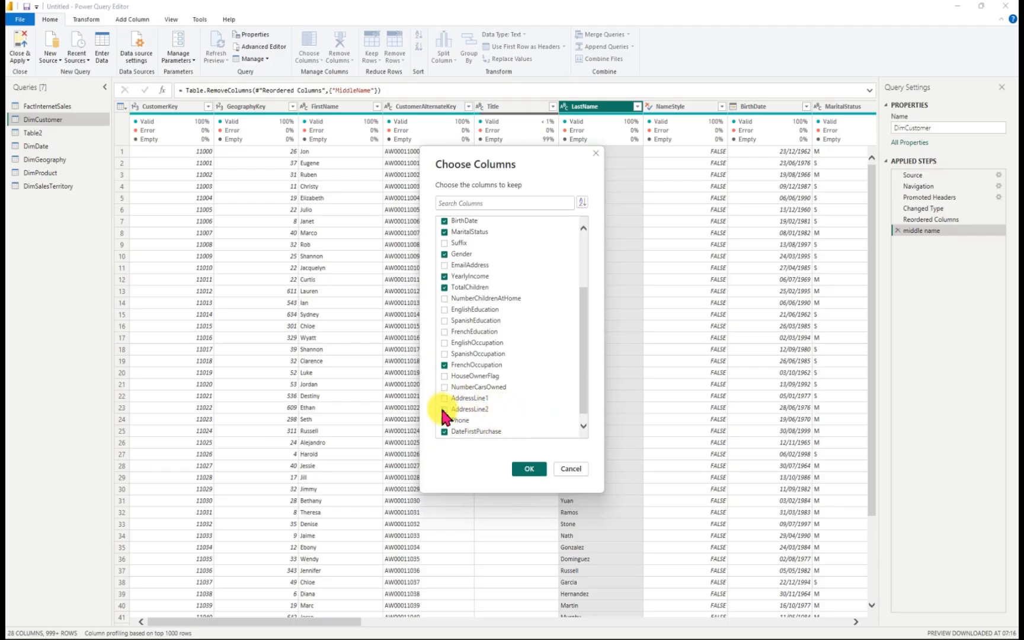
pyautogui.click(585, 424)
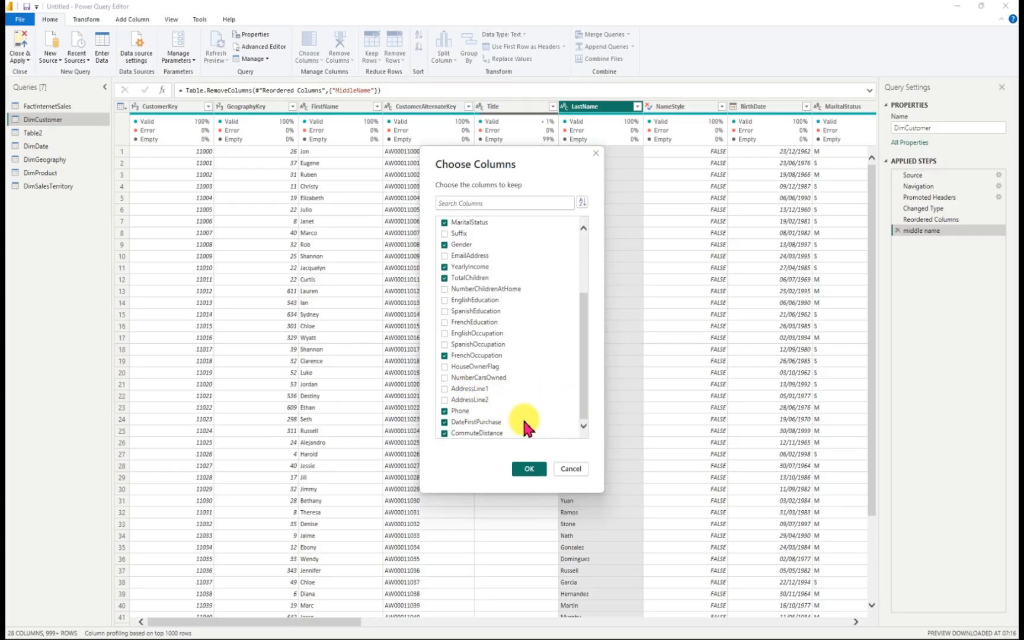
pyautogui.click(445, 411)
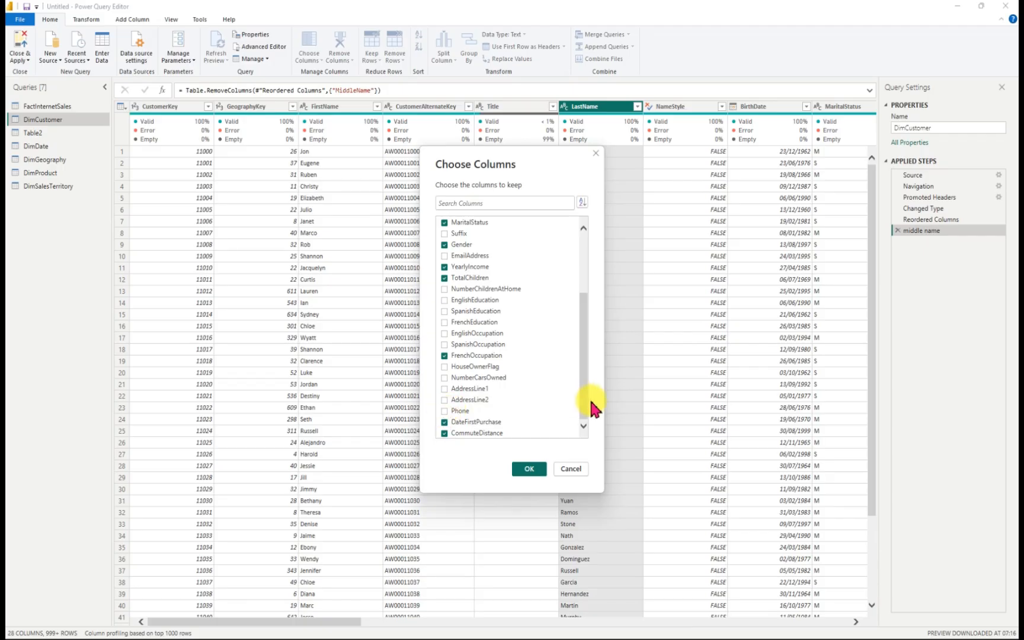
pyautogui.click(444, 422)
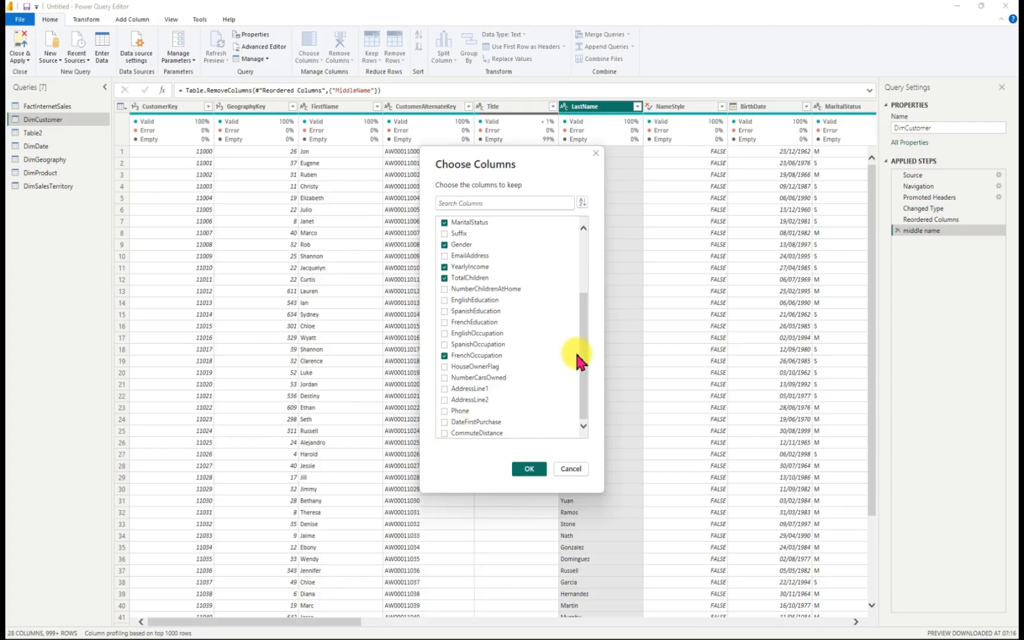
# Step: Review the column selection, exclude CustomerAlternateKey as well, and apply the selection to DimCustomer
pyautogui.moveTo(582, 348); pyautogui.dragTo(585, 268)
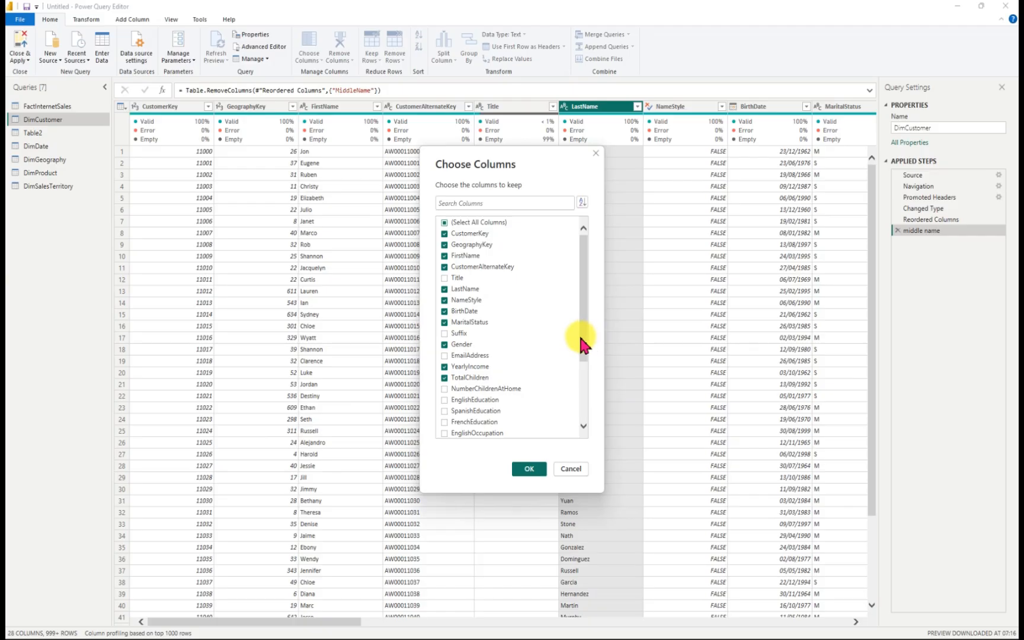
pyautogui.moveTo(581, 344); pyautogui.dragTo(587, 354)
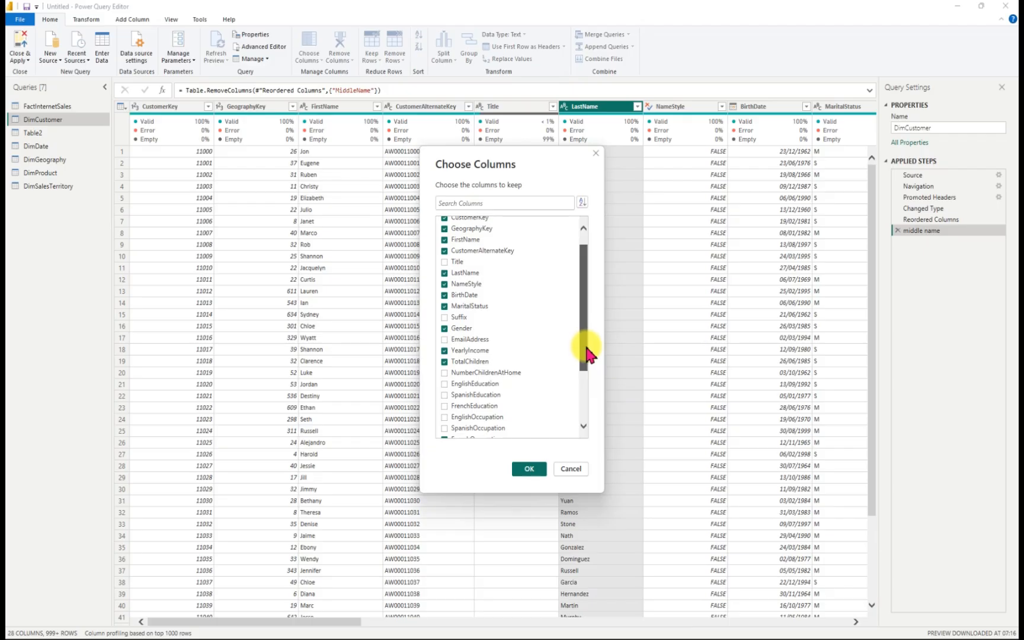
pyautogui.moveTo(587, 354); pyautogui.dragTo(591, 416)
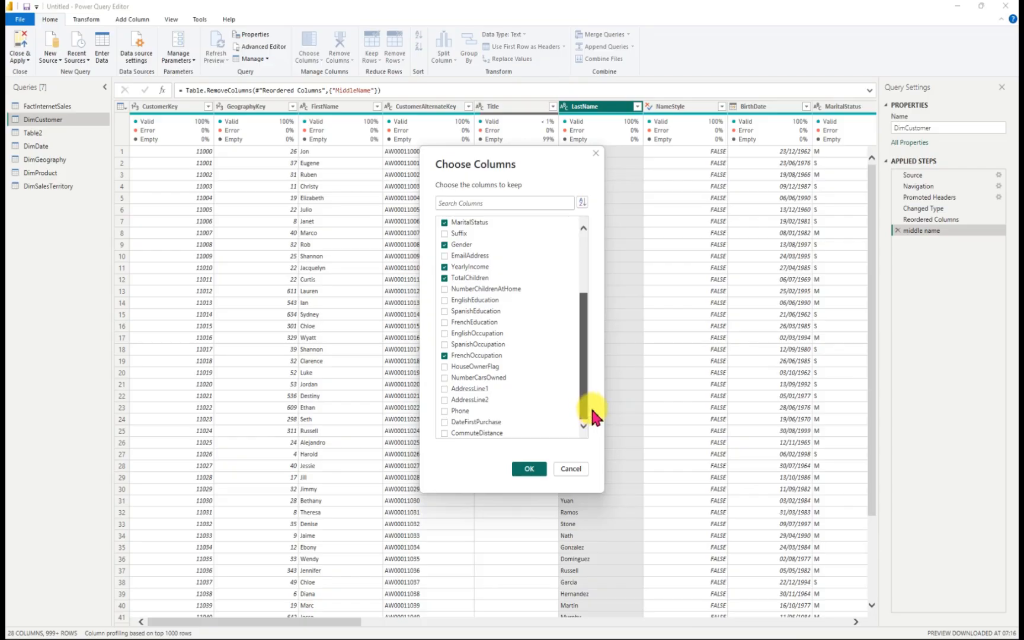
pyautogui.moveTo(592, 410); pyautogui.dragTo(585, 320)
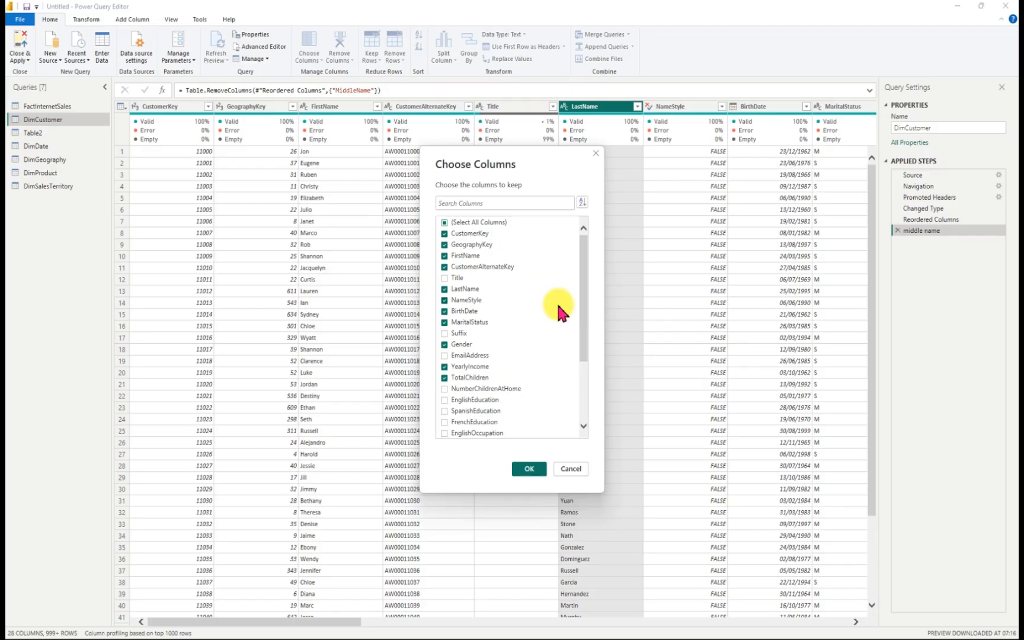
pyautogui.click(444, 267)
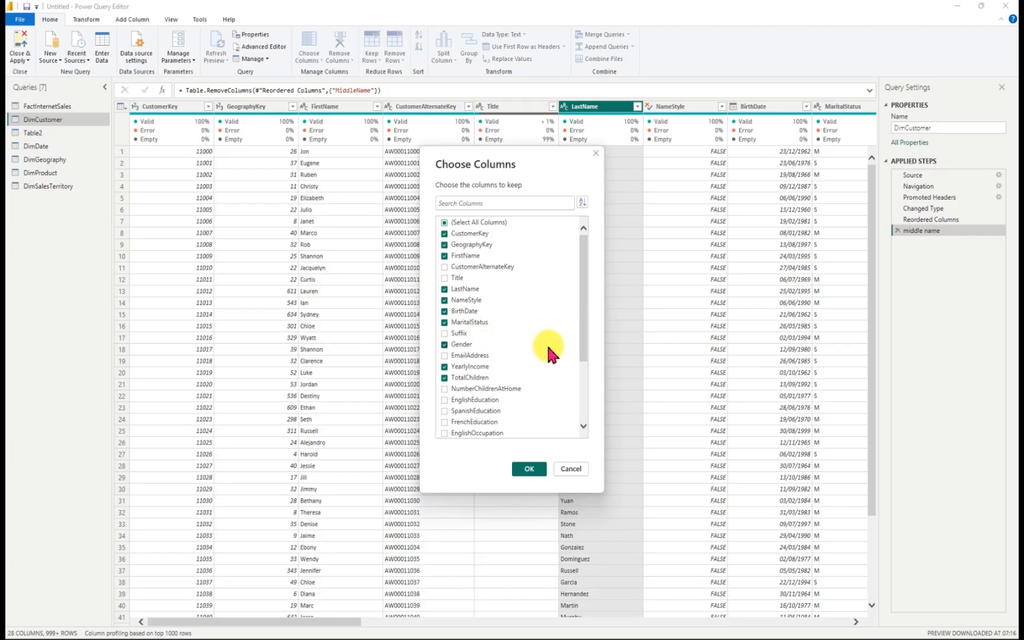
pyautogui.moveTo(587, 341); pyautogui.dragTo(580, 394)
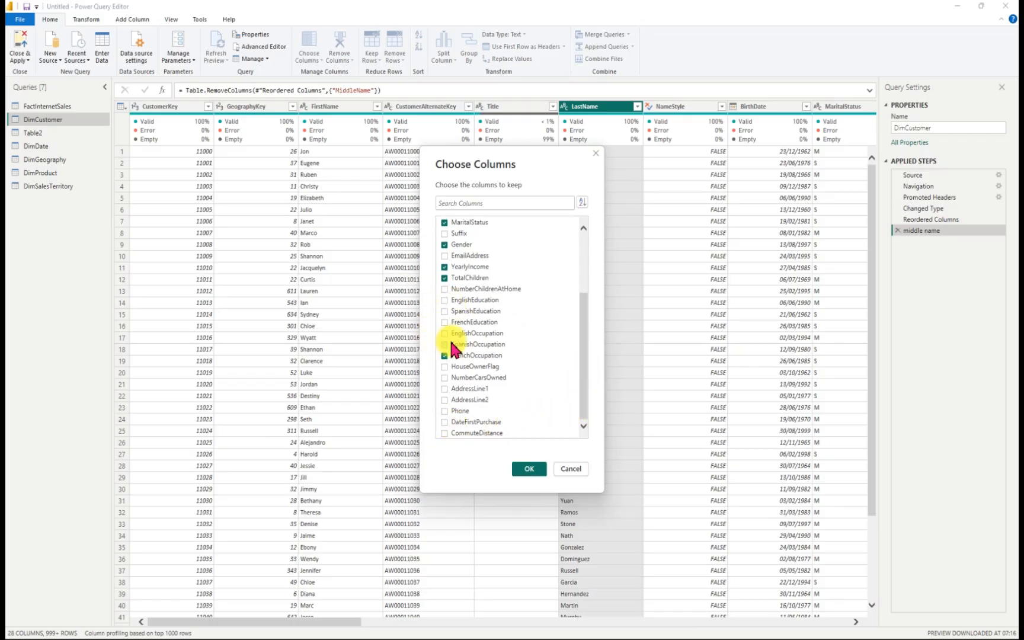
pyautogui.moveTo(585, 396); pyautogui.dragTo(589, 279)
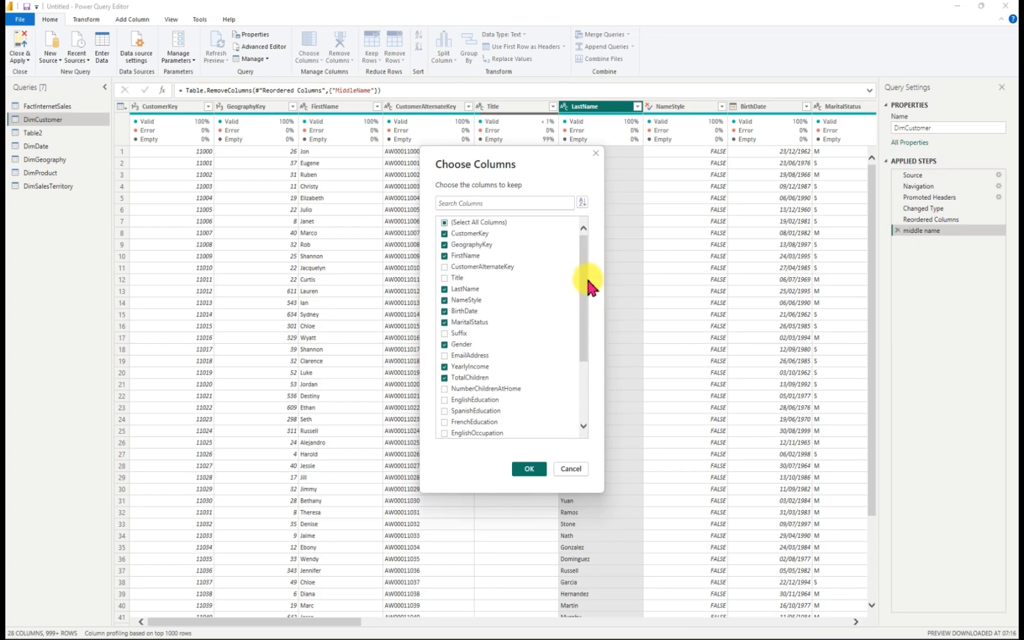
pyautogui.click(529, 471)
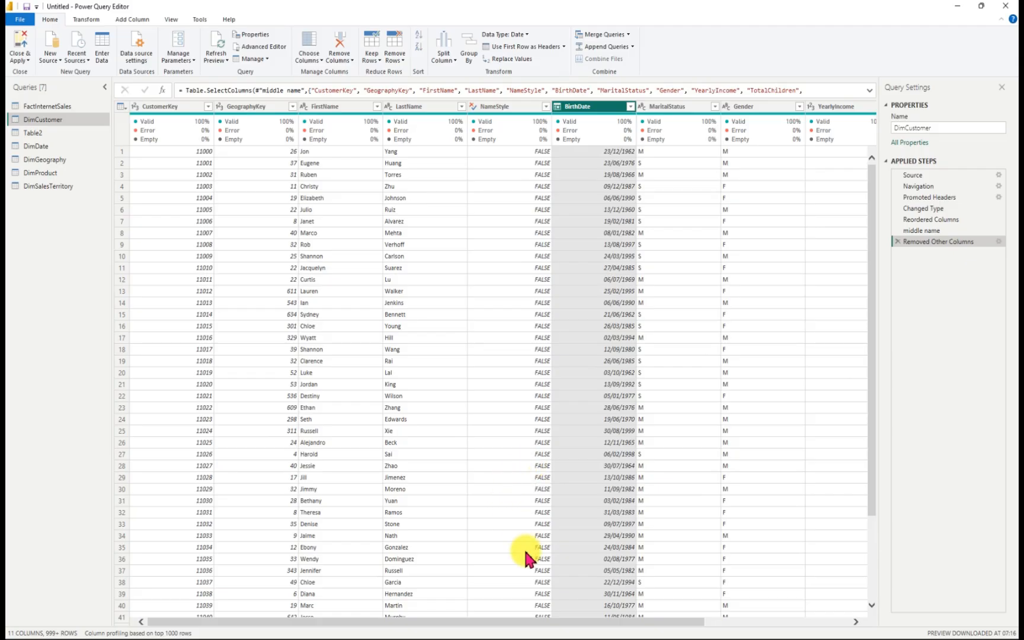
pyautogui.moveTo(592, 623); pyautogui.dragTo(771, 613)
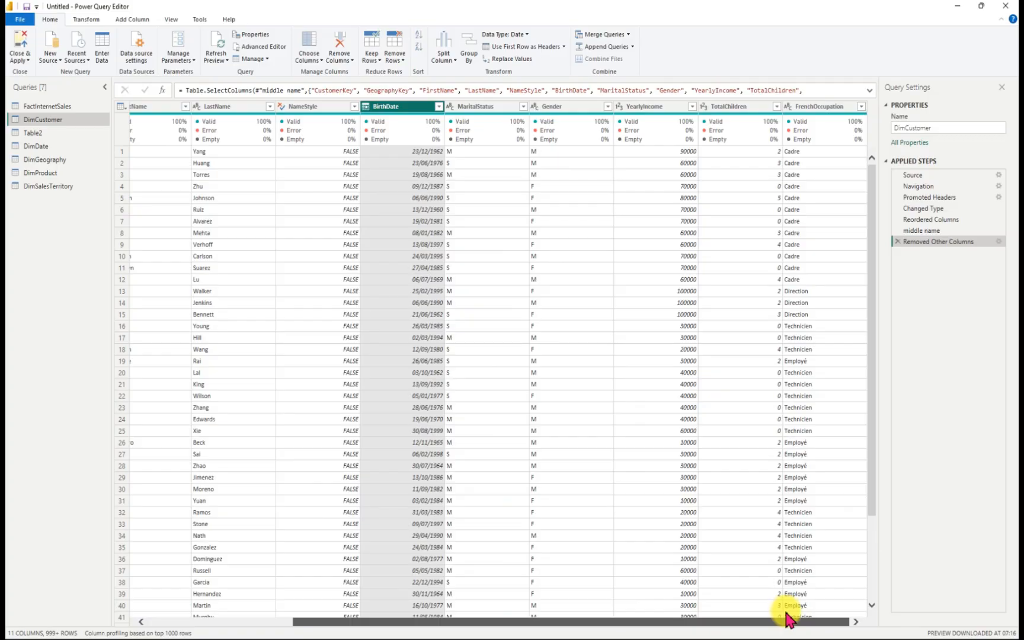
# Step: Look over the remaining DimCustomer columns, the columns of Table2 through ShipDate, and the DimDate table
pyautogui.moveTo(789, 620); pyautogui.dragTo(448, 597)
pyautogui.moveTo(218, 573); pyautogui.dragTo(212, 568)
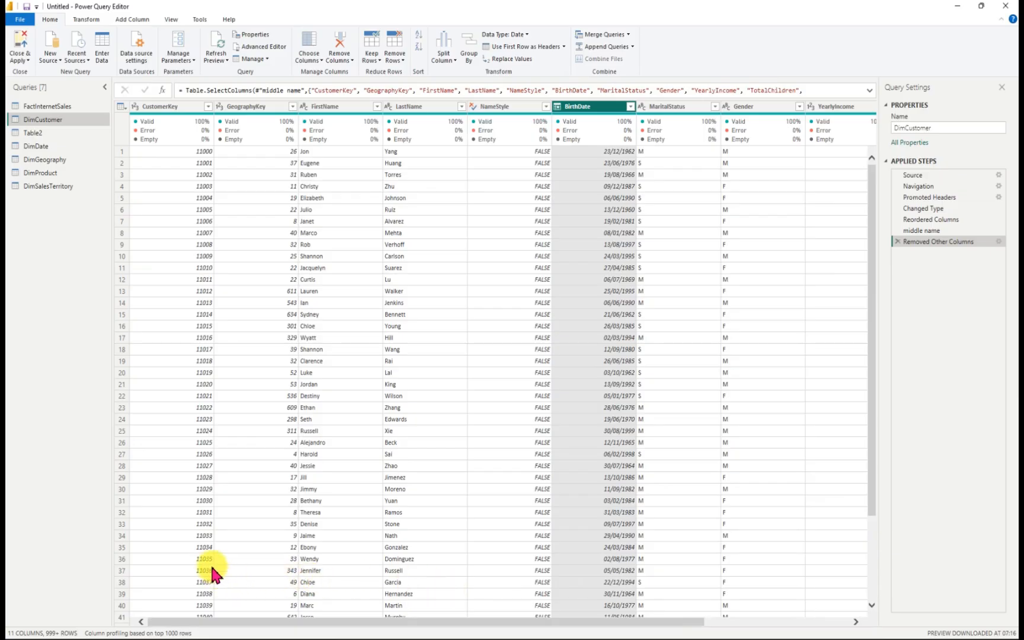
pyautogui.click(35, 134)
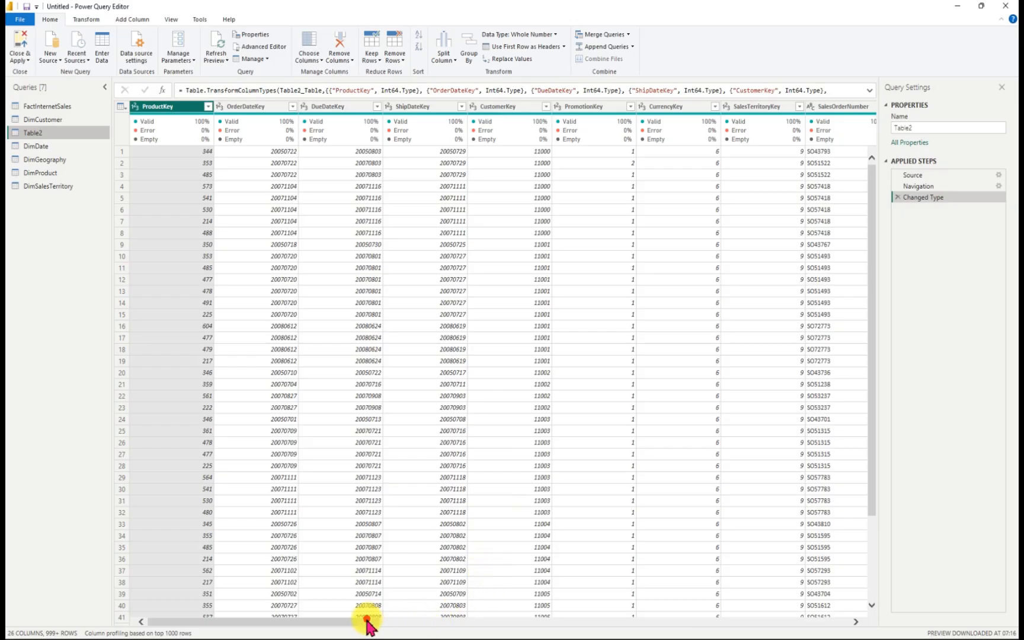
pyautogui.moveTo(366, 621); pyautogui.dragTo(892, 637)
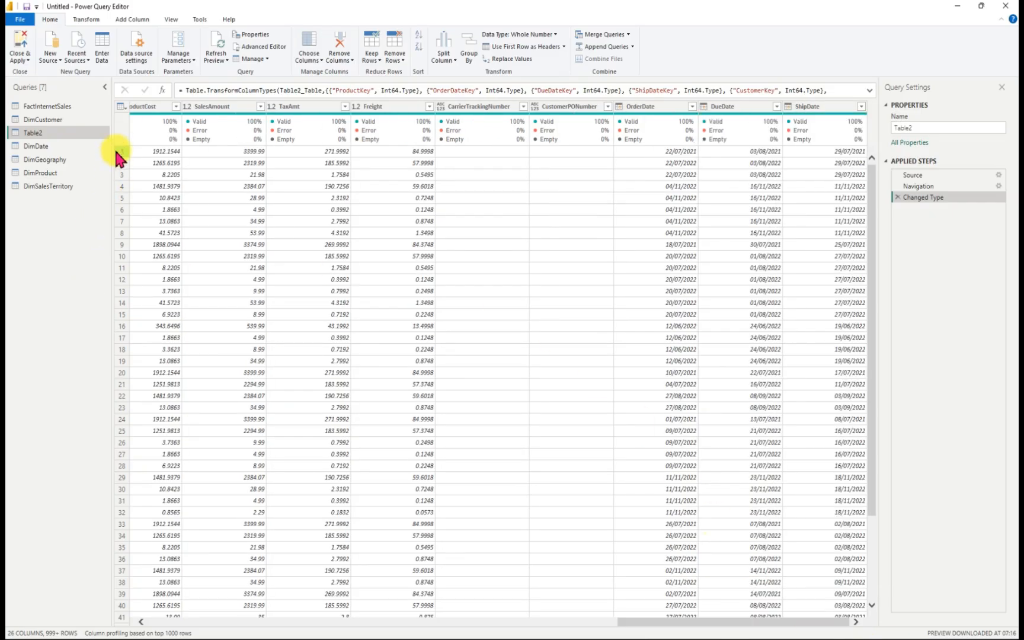
pyautogui.click(51, 146)
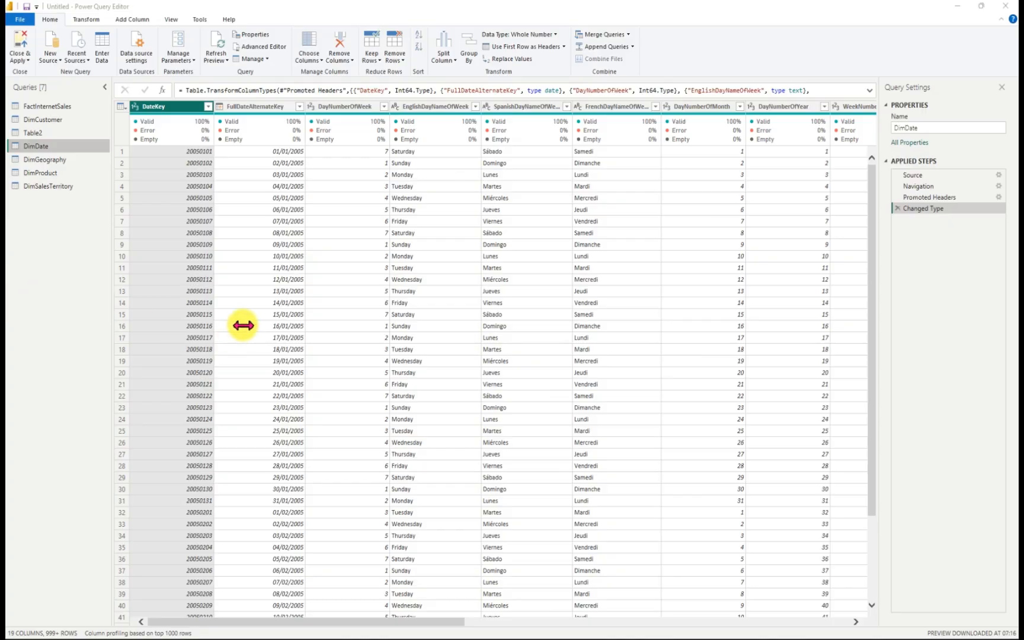
# Step: Reduce DimGeography to the columns GeographyKey, City and StateProvinceName
pyautogui.click(53, 159)
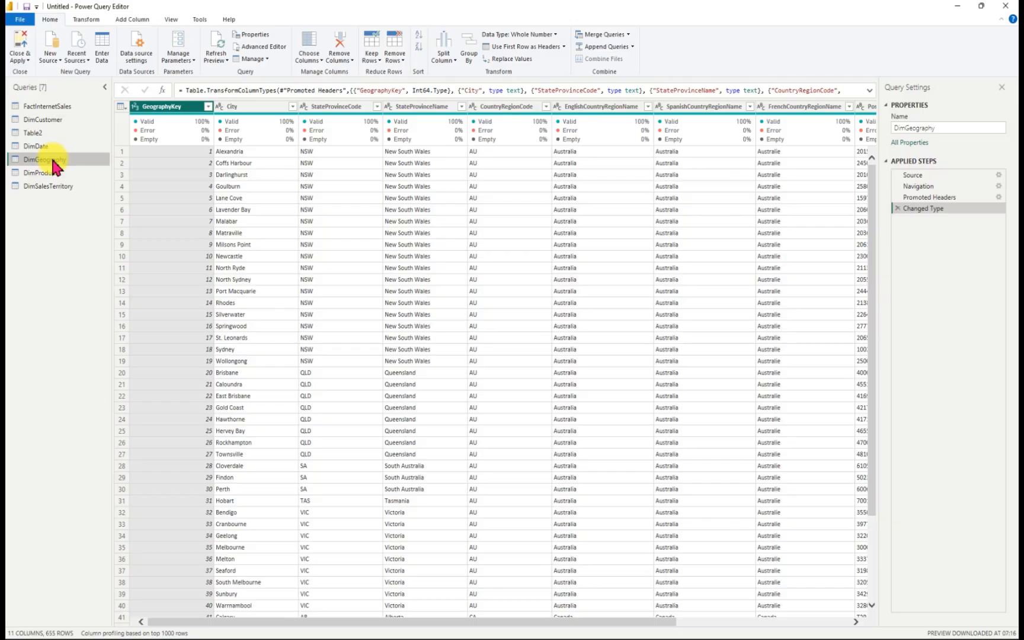
pyautogui.click(318, 60)
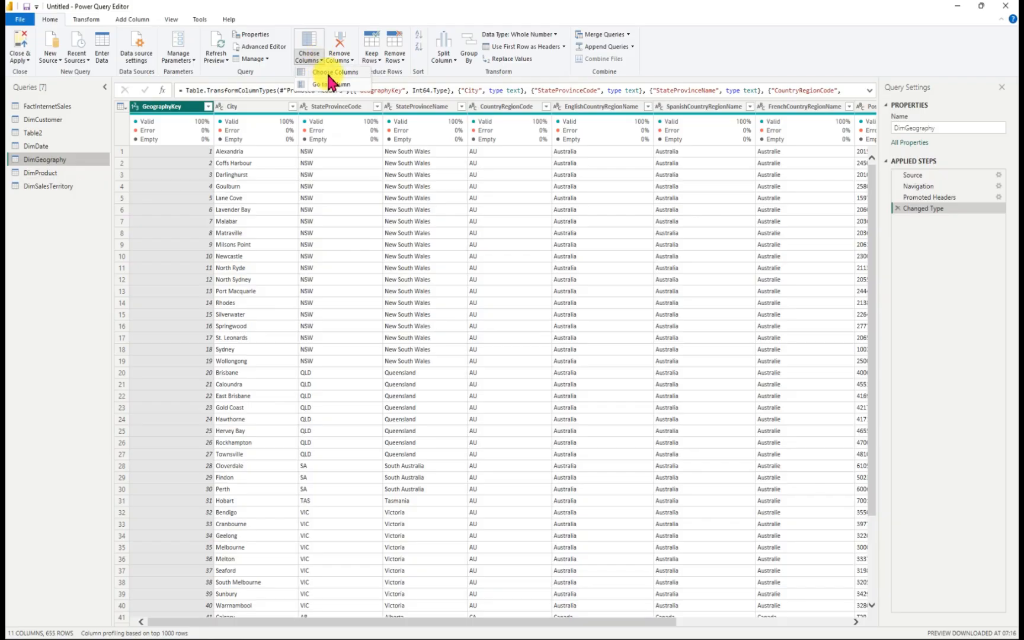
pyautogui.click(329, 74)
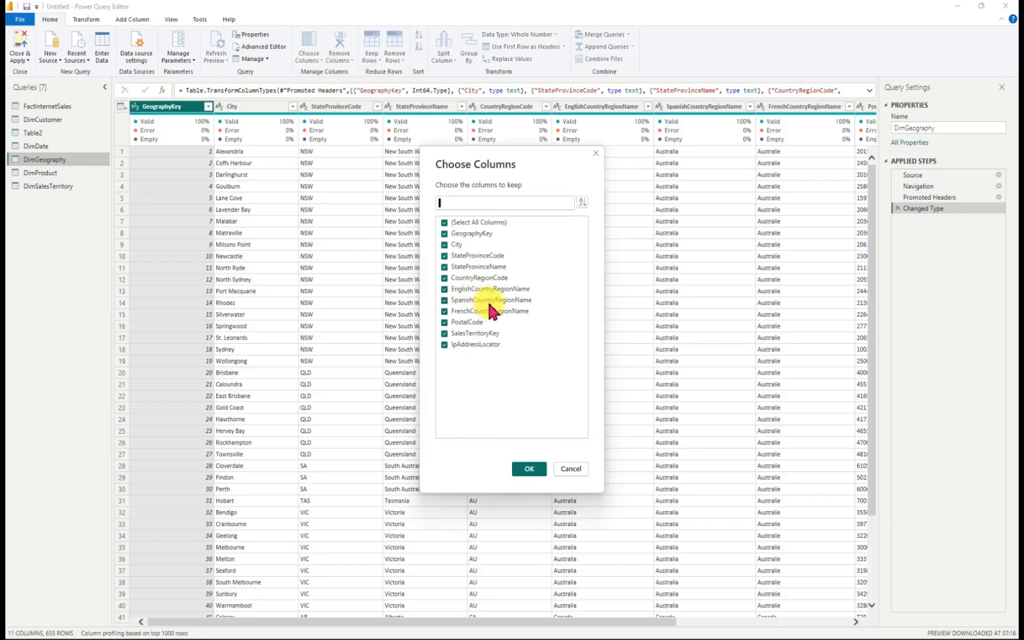
pyautogui.click(444, 222)
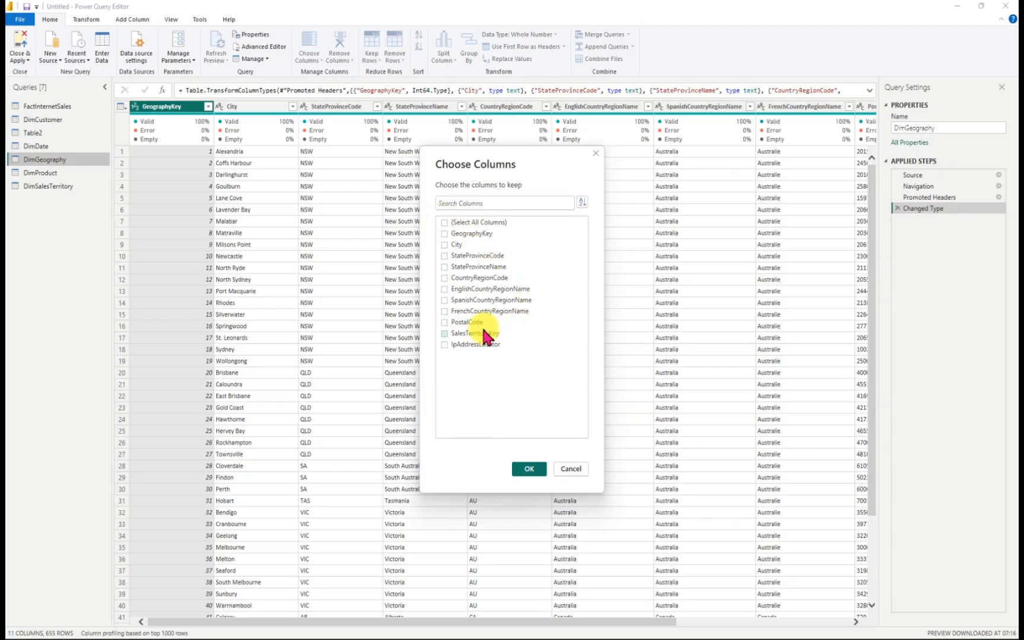
pyautogui.click(444, 234)
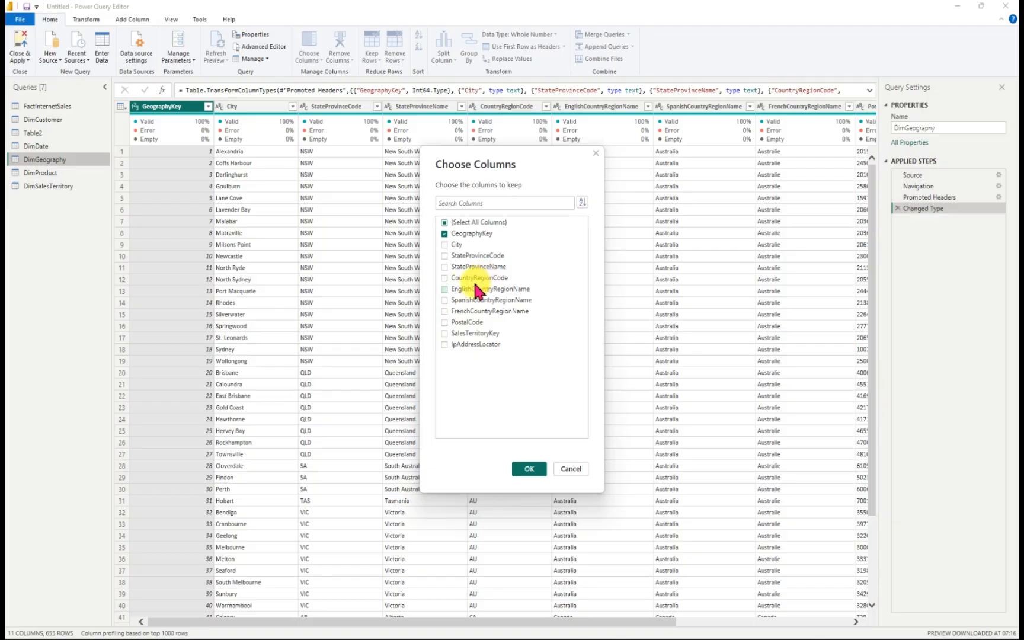
pyautogui.click(444, 267)
pyautogui.click(447, 244)
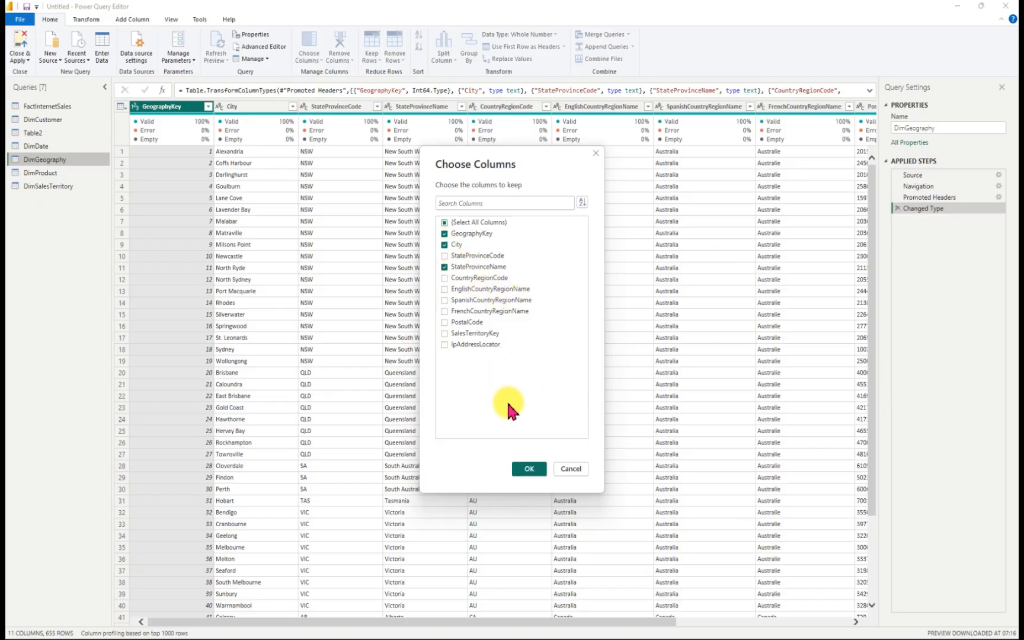
pyautogui.click(529, 469)
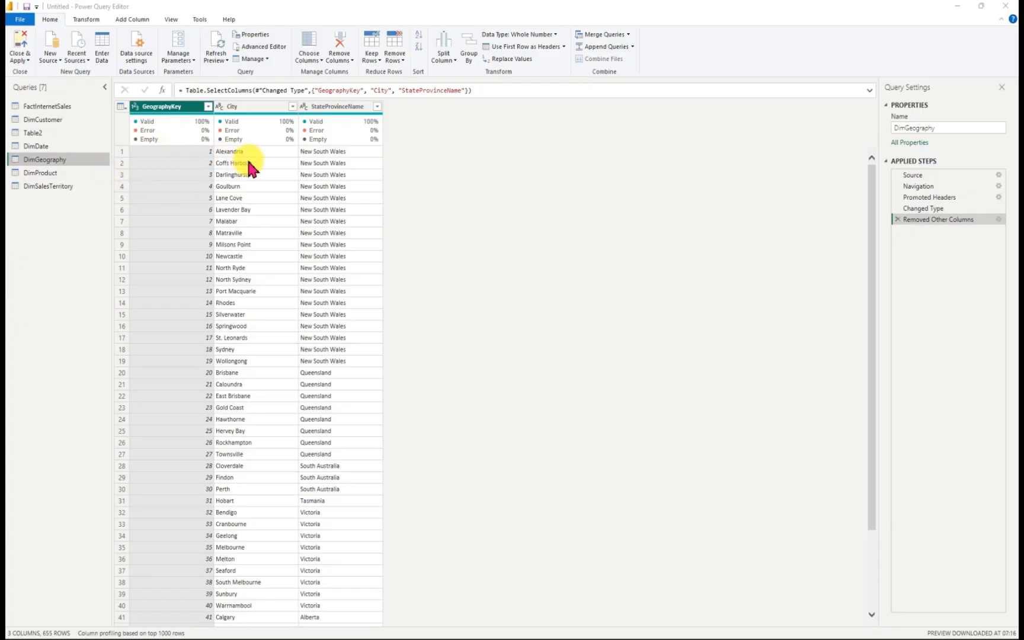
# Step: Start choosing columns for DimProduct, clearing the full selection and including only ProductKey and Color
pyautogui.click(46, 172)
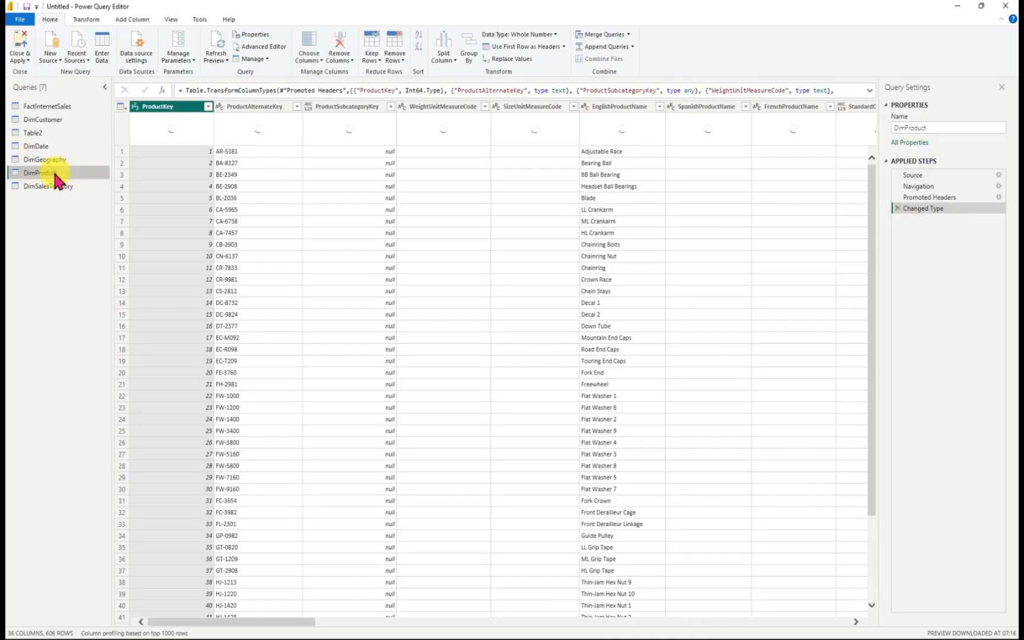
pyautogui.click(318, 59)
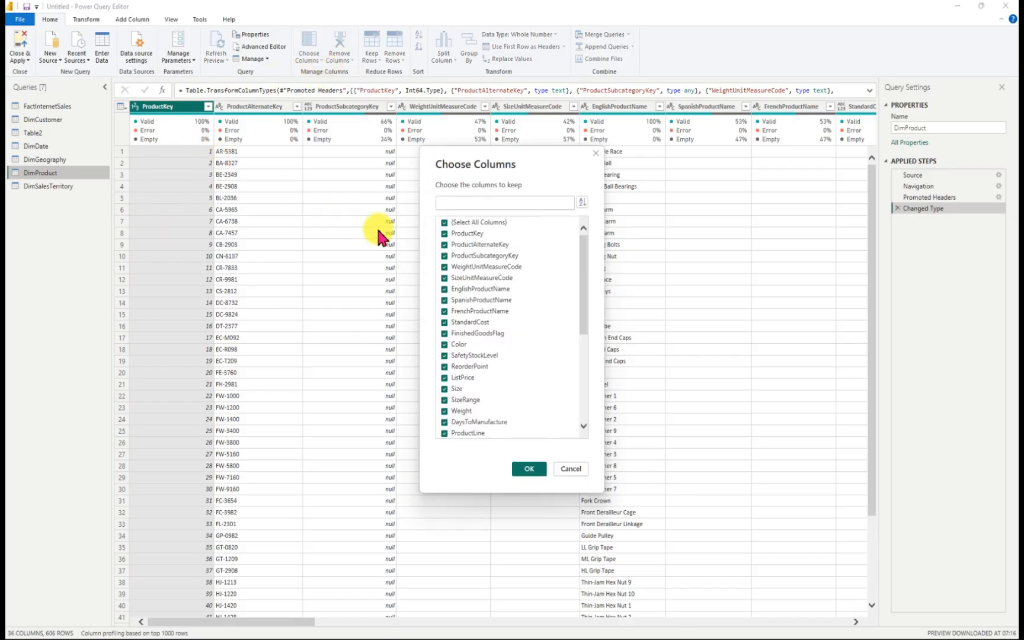
pyautogui.click(444, 222)
pyautogui.click(444, 234)
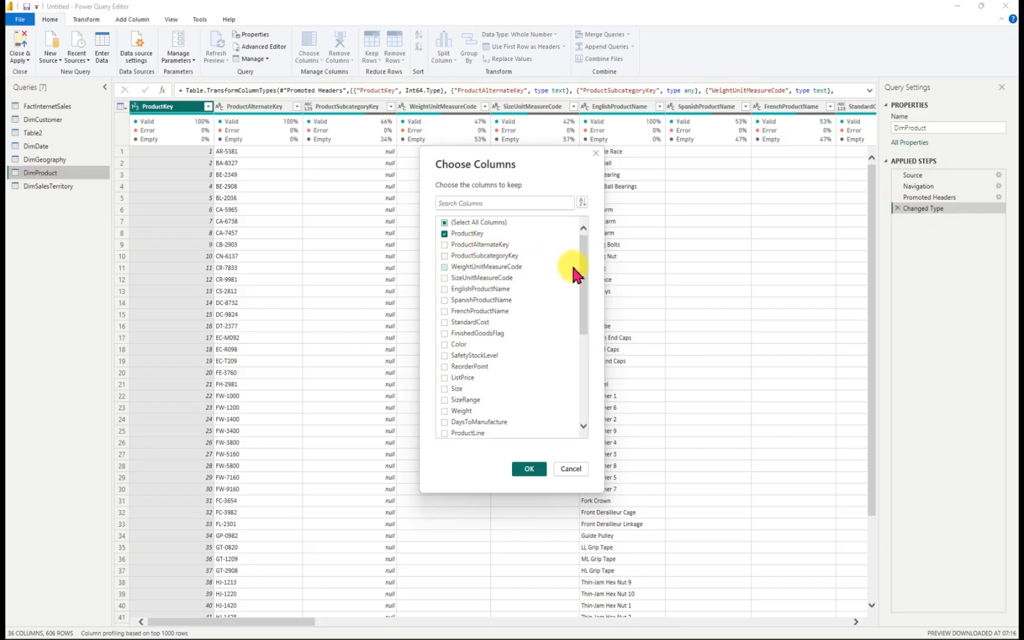
pyautogui.moveTo(583, 279); pyautogui.dragTo(593, 409)
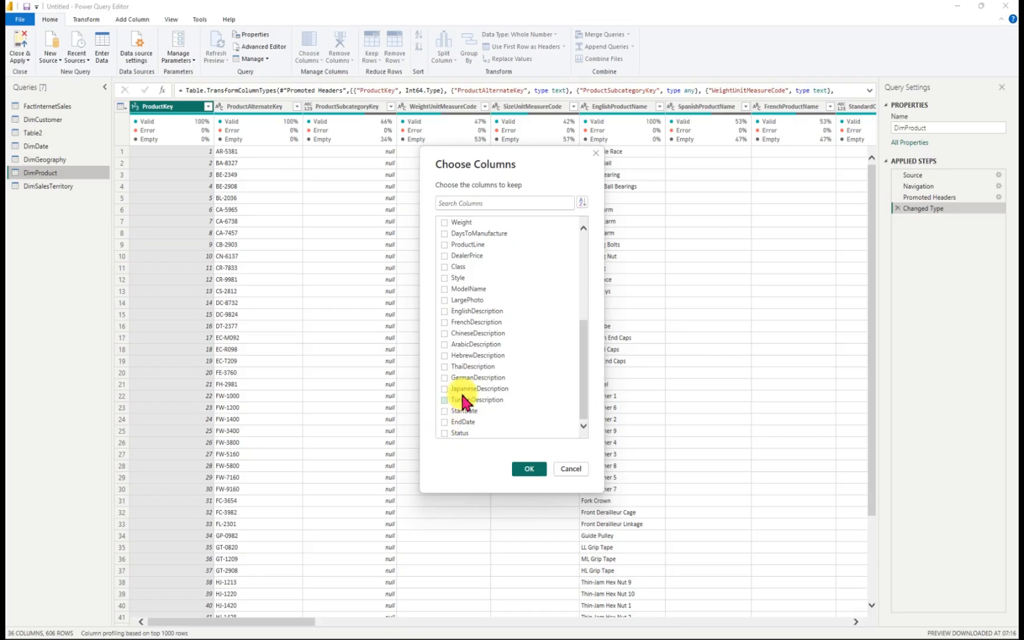
pyautogui.moveTo(584, 356); pyautogui.dragTo(588, 285)
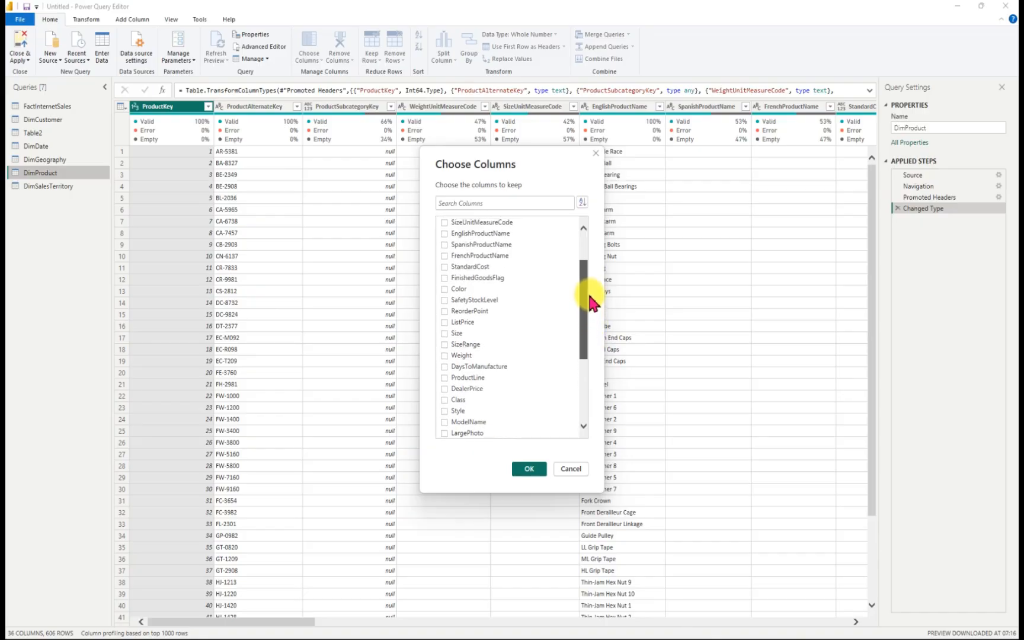
pyautogui.click(442, 290)
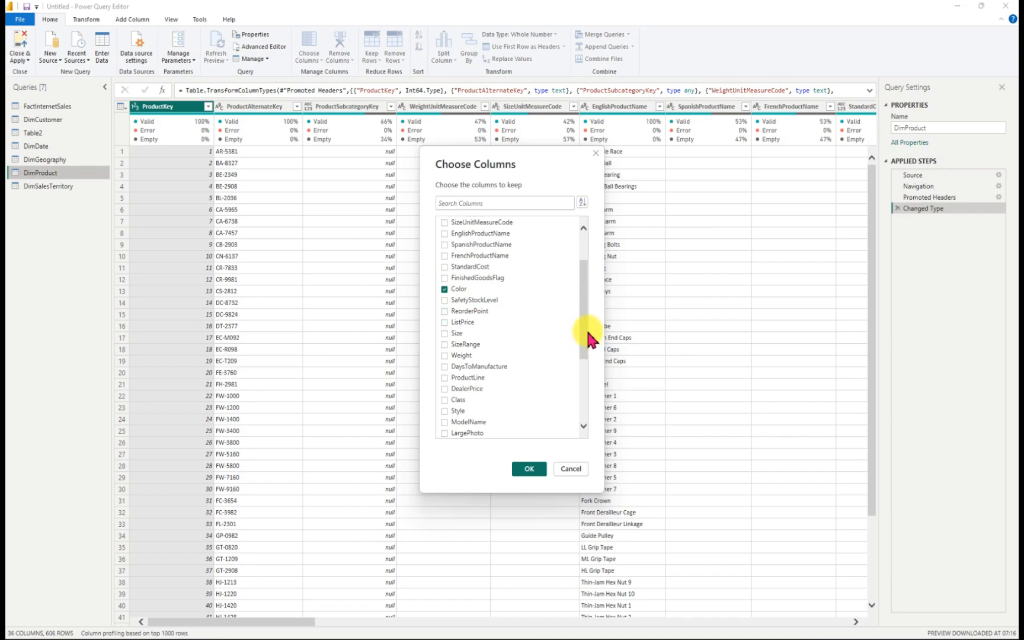
# Step: Include ListPrice in the DimProduct columns to keep
pyautogui.moveTo(591, 339); pyautogui.dragTo(592, 409)
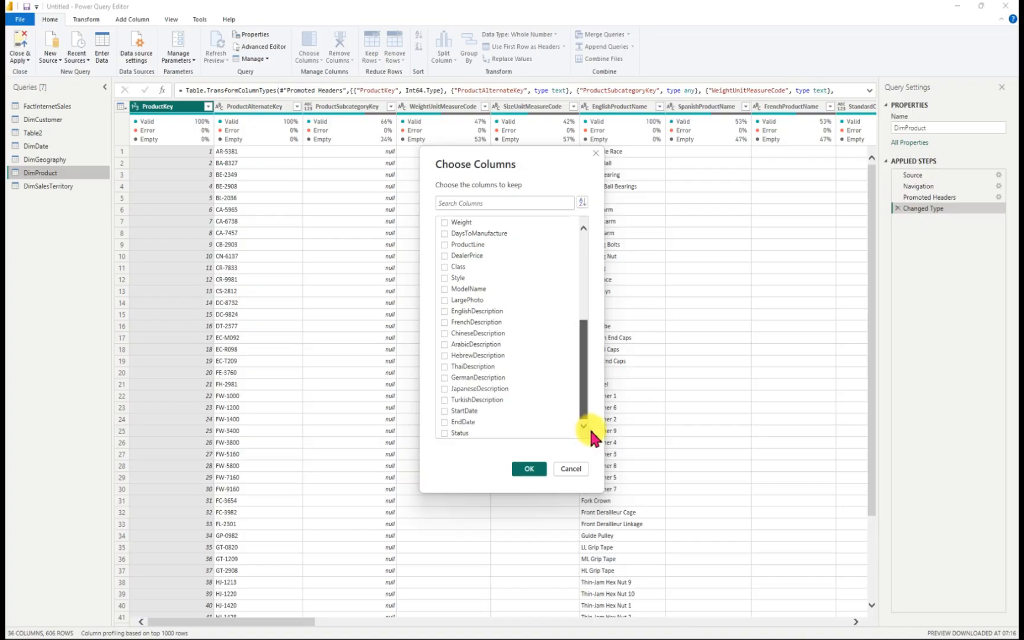
pyautogui.scroll(3, 583, 403)
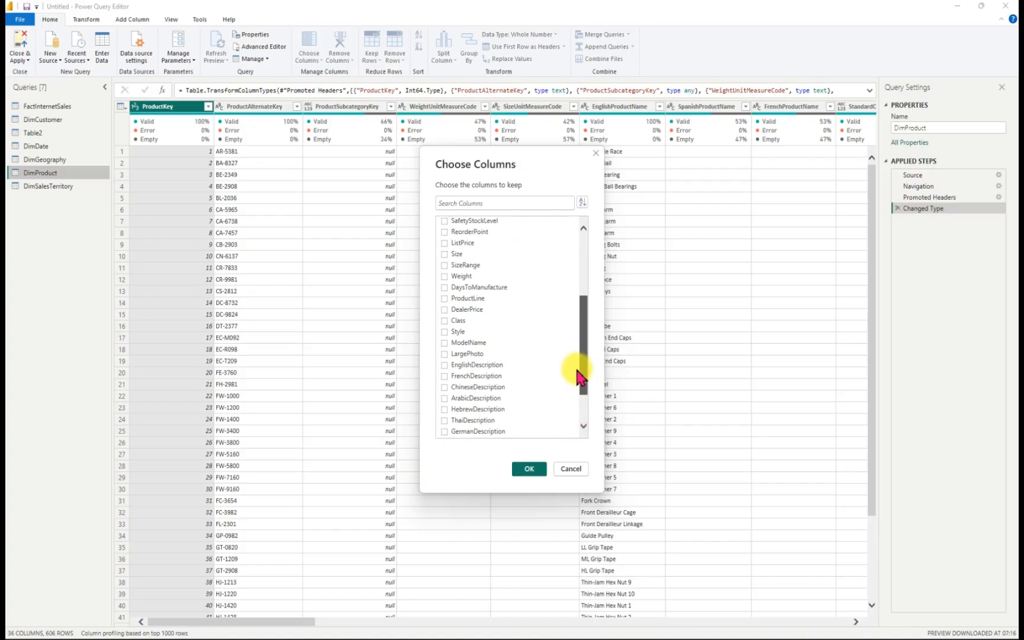
pyautogui.scroll(2, 580, 359)
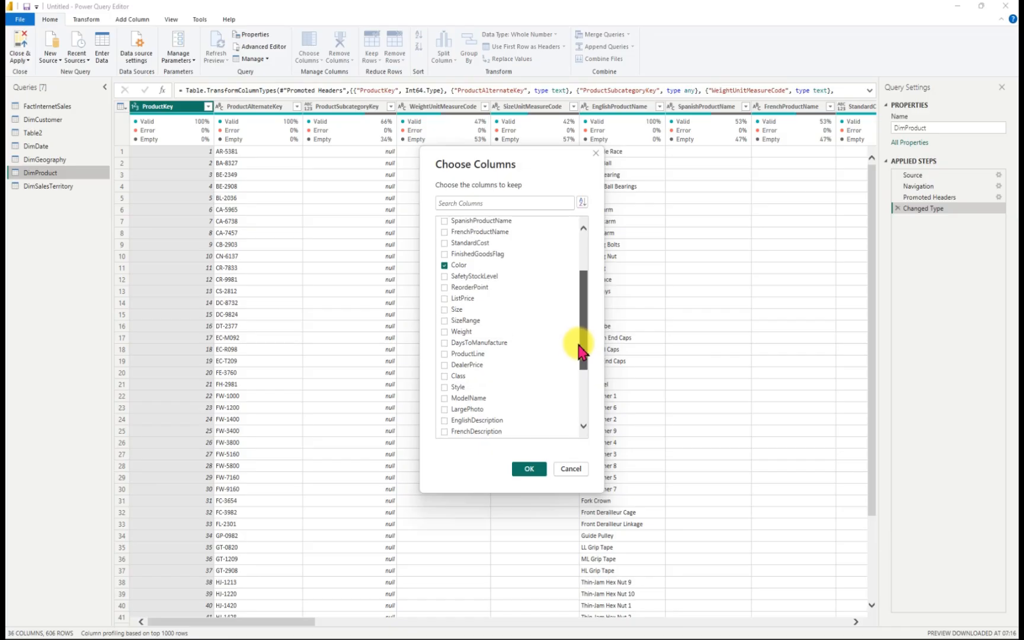
pyautogui.scroll(3, 580, 344)
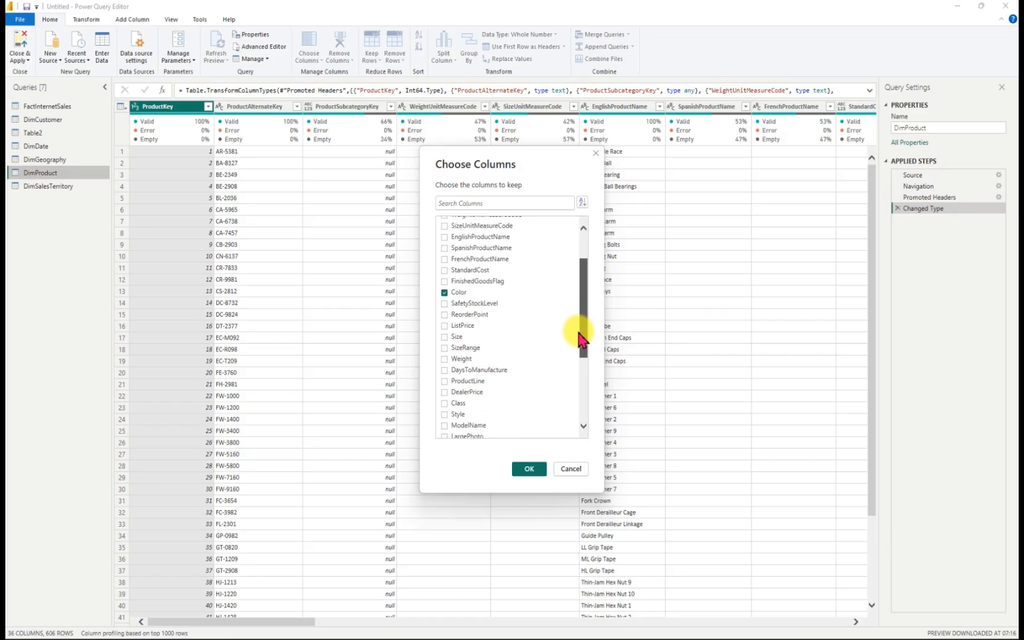
pyautogui.click(446, 339)
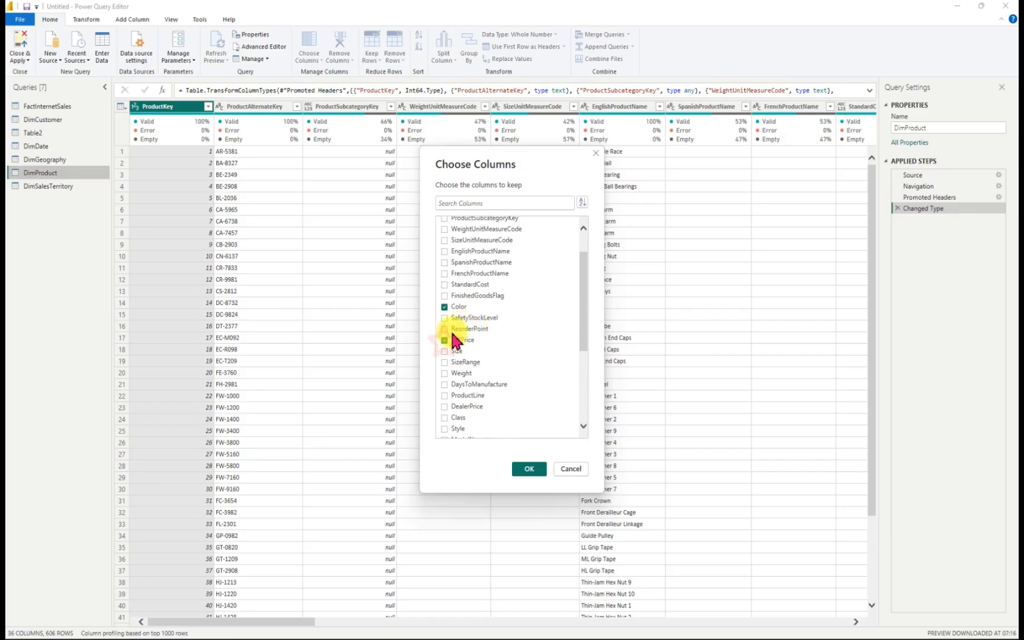
# Step: Include ProductLine in the columns to keep and apply the selection to DimProduct
pyautogui.scroll(3, 583, 317)
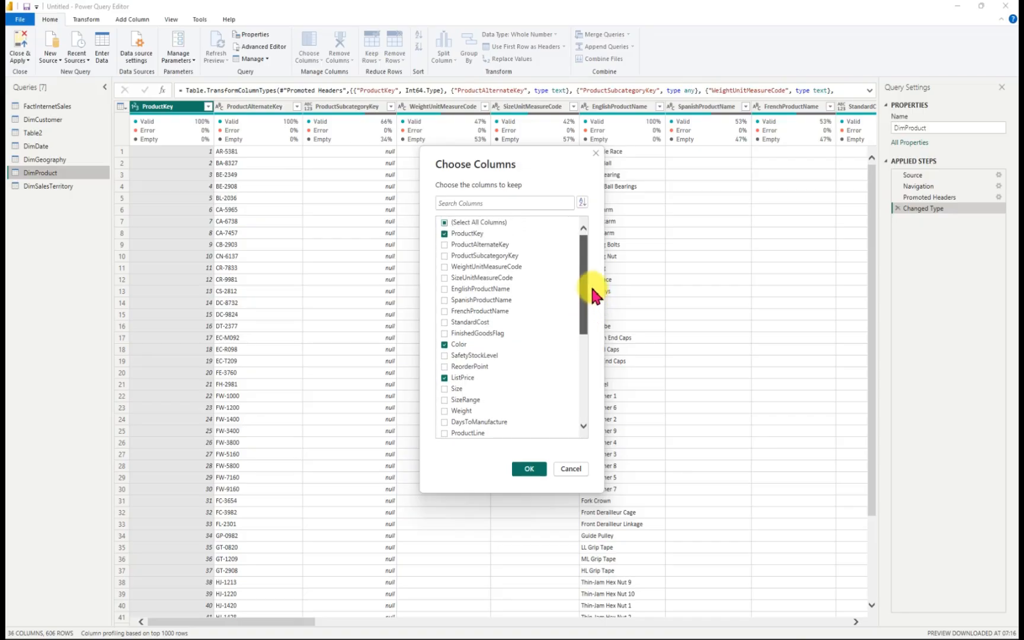
pyautogui.scroll(-3, 591, 288)
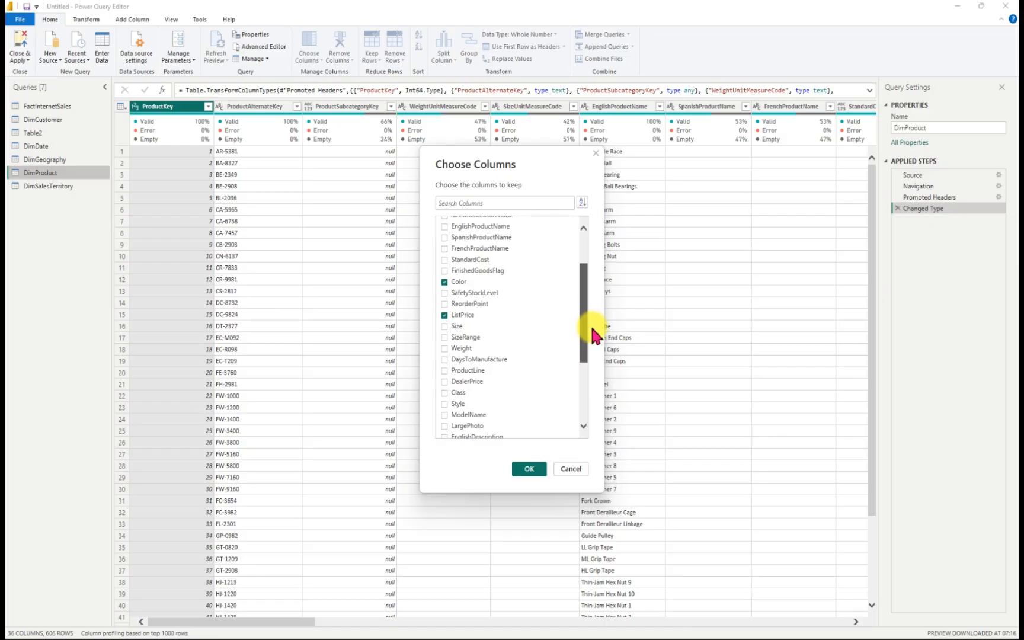
pyautogui.scroll(-1, 592, 332)
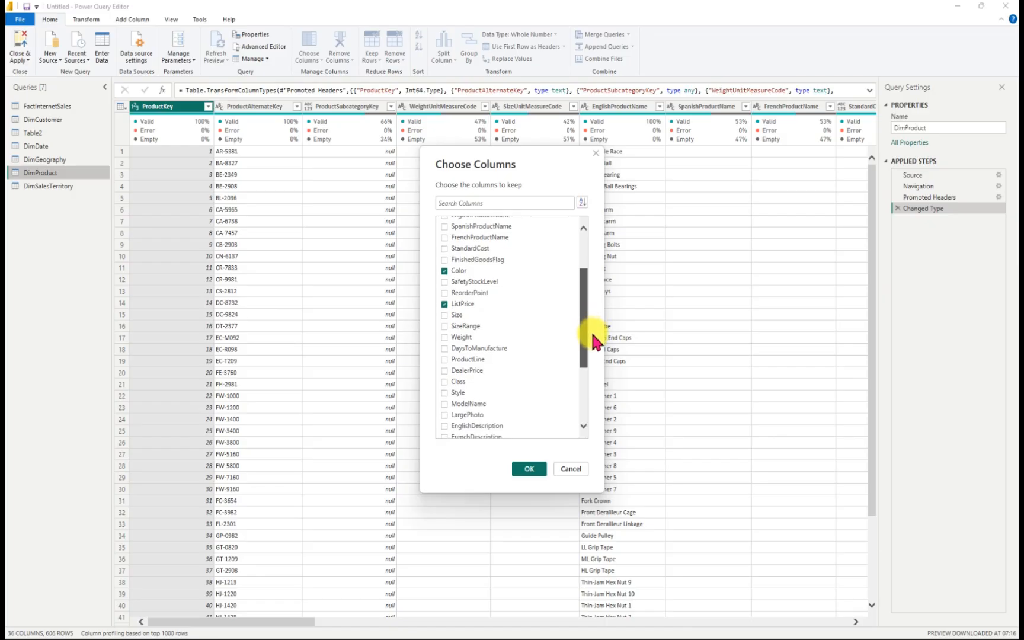
pyautogui.scroll(-2, 591, 333)
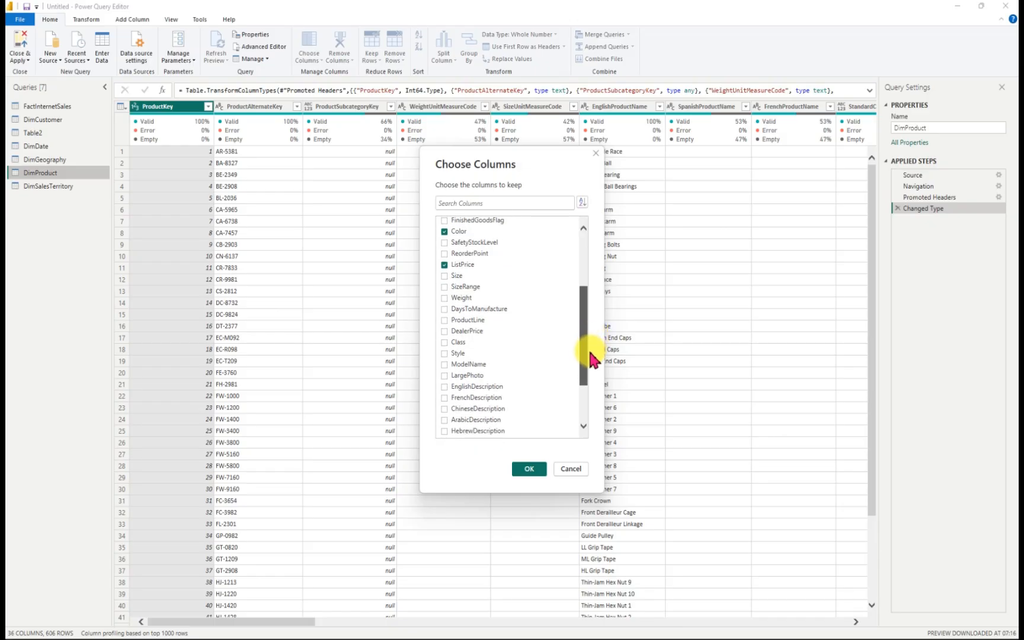
pyautogui.moveTo(590, 354); pyautogui.dragTo(585, 417)
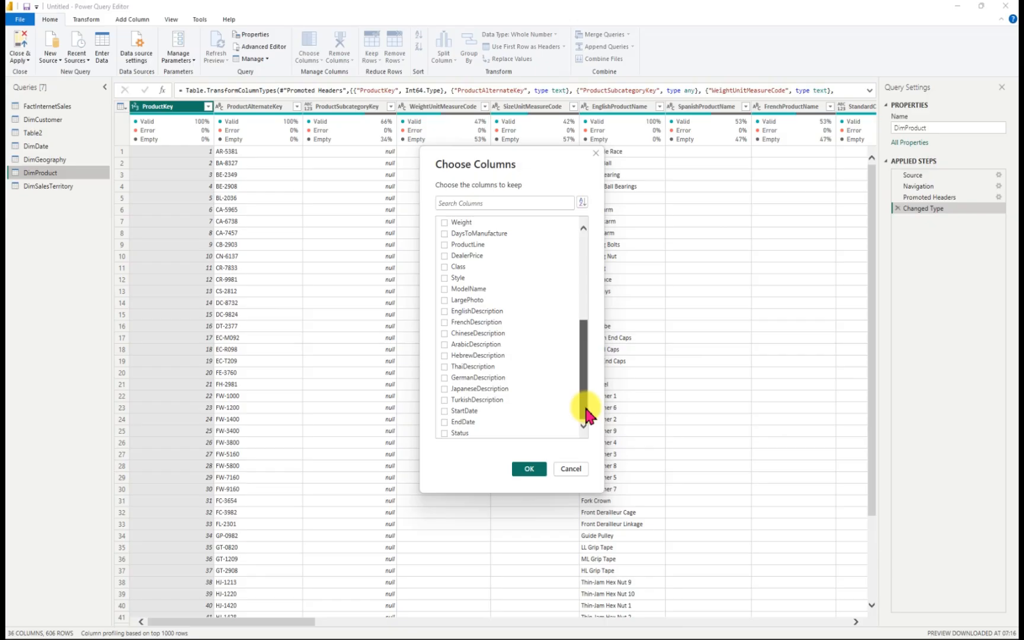
pyautogui.moveTo(585, 408); pyautogui.dragTo(583, 273)
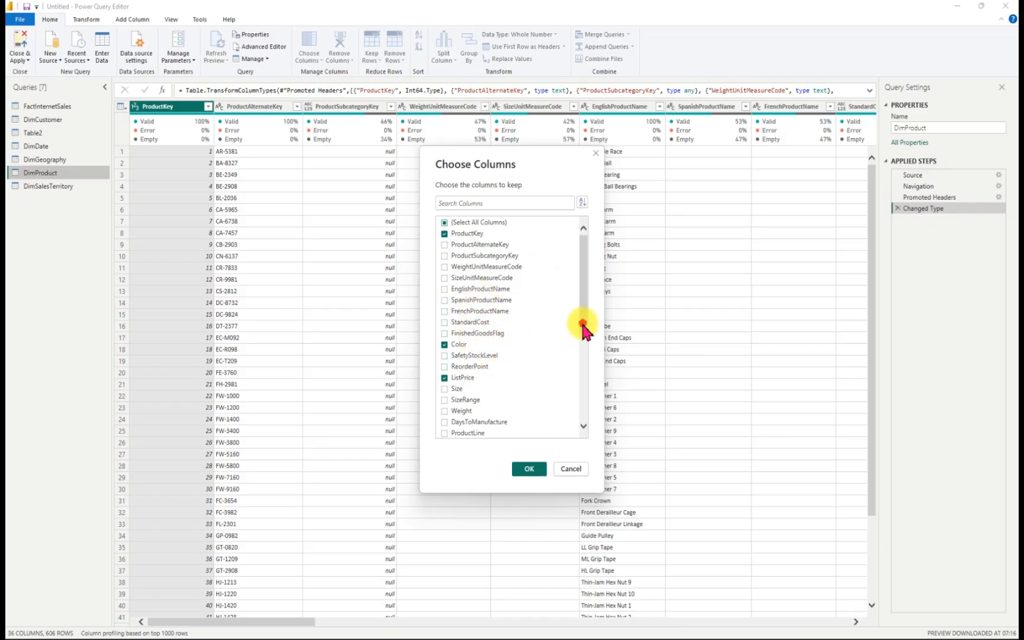
pyautogui.moveTo(584, 326); pyautogui.dragTo(585, 371)
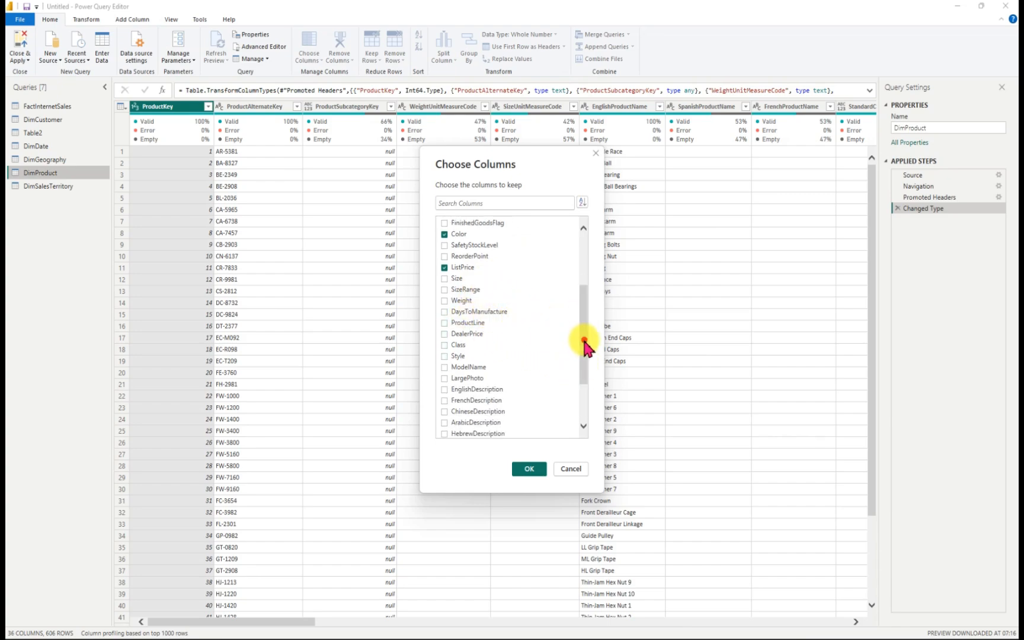
pyautogui.moveTo(584, 345); pyautogui.dragTo(584, 361)
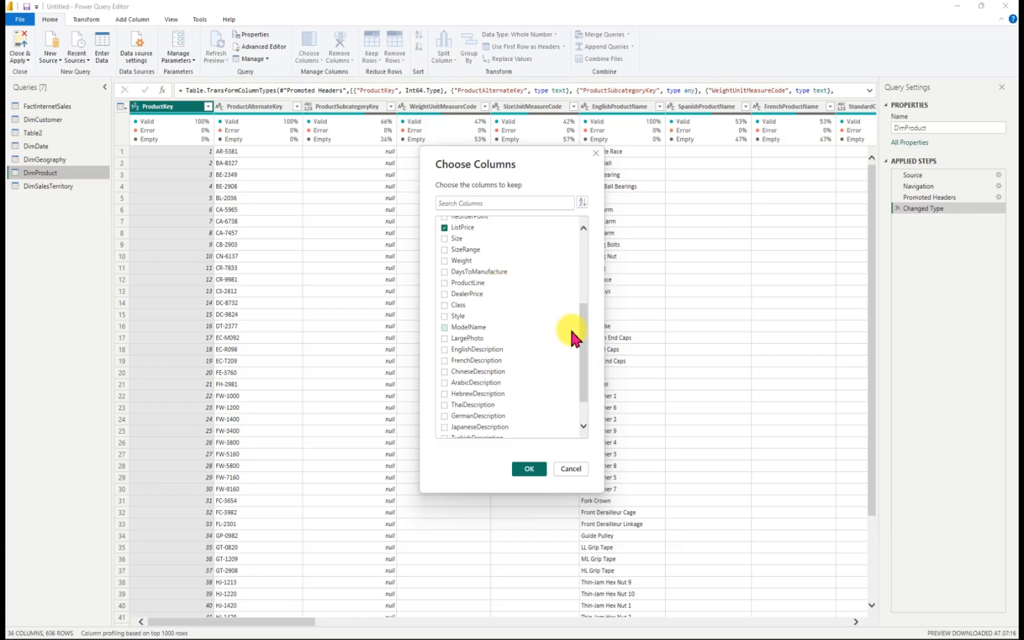
pyautogui.click(444, 283)
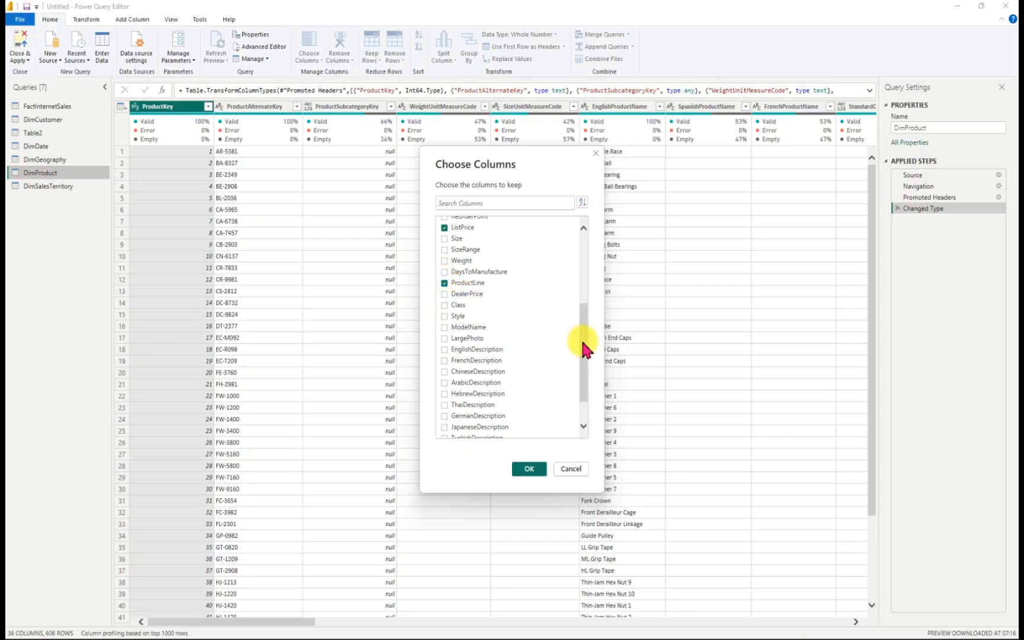
pyautogui.moveTo(586, 346); pyautogui.dragTo(585, 350)
pyautogui.scroll(-1, 584, 349)
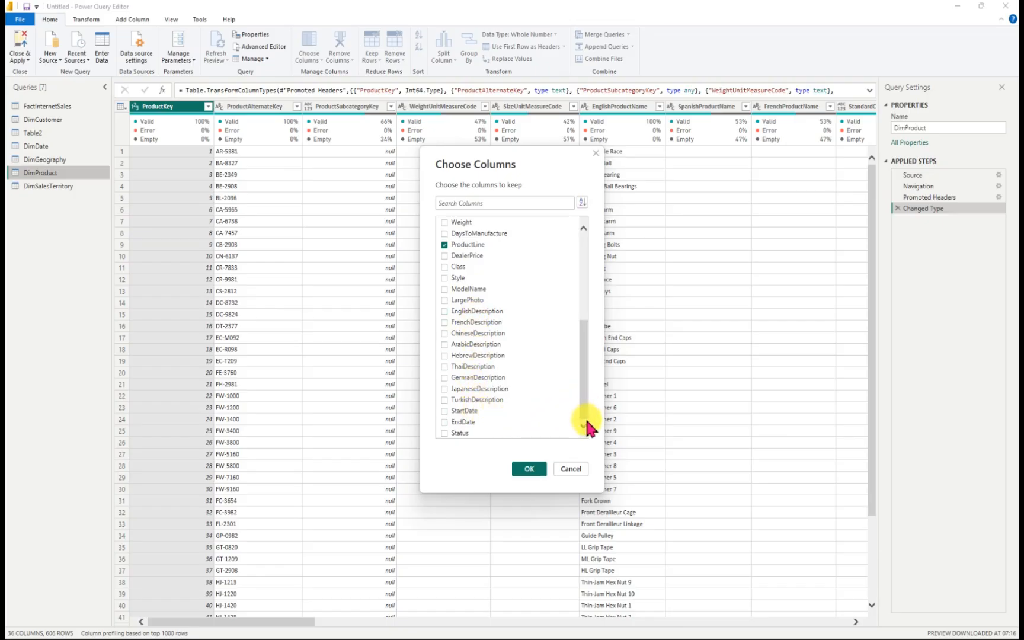
pyautogui.click(529, 469)
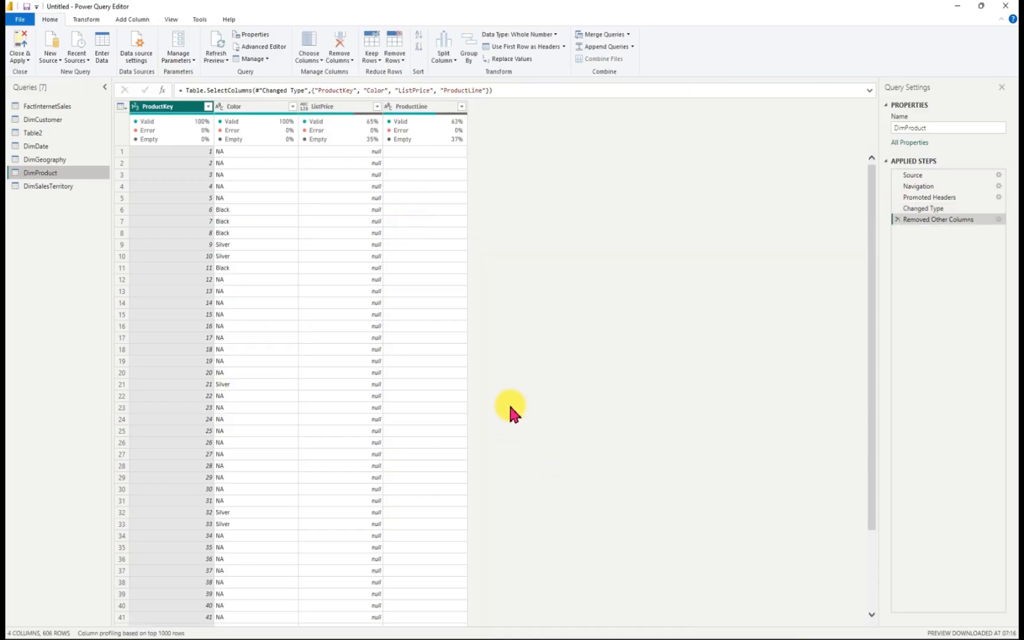
# Step: Filter DimProduct on the ListPrice column to exclude rows with null values
pyautogui.click(376, 107)
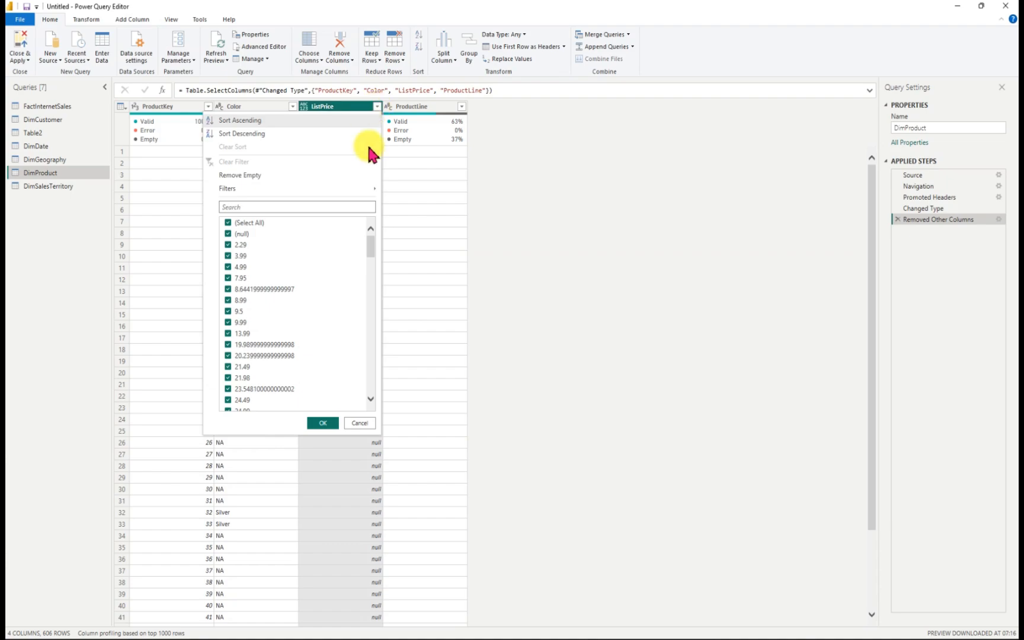
pyautogui.click(323, 423)
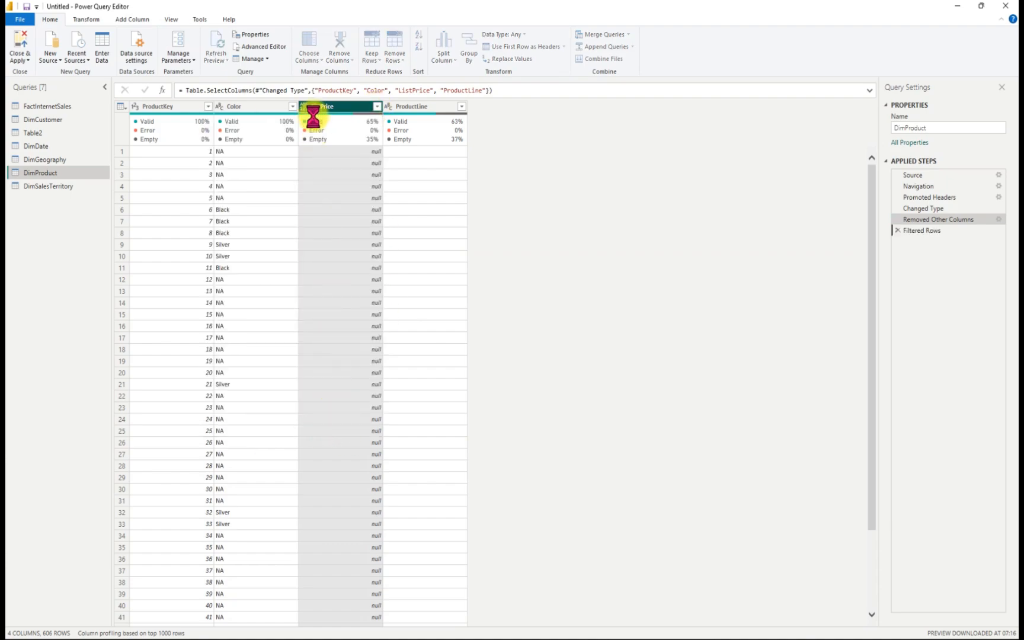
# Step: Change the data type of DimProduct's ListPrice column to Decimal Number
pyautogui.click(305, 108)
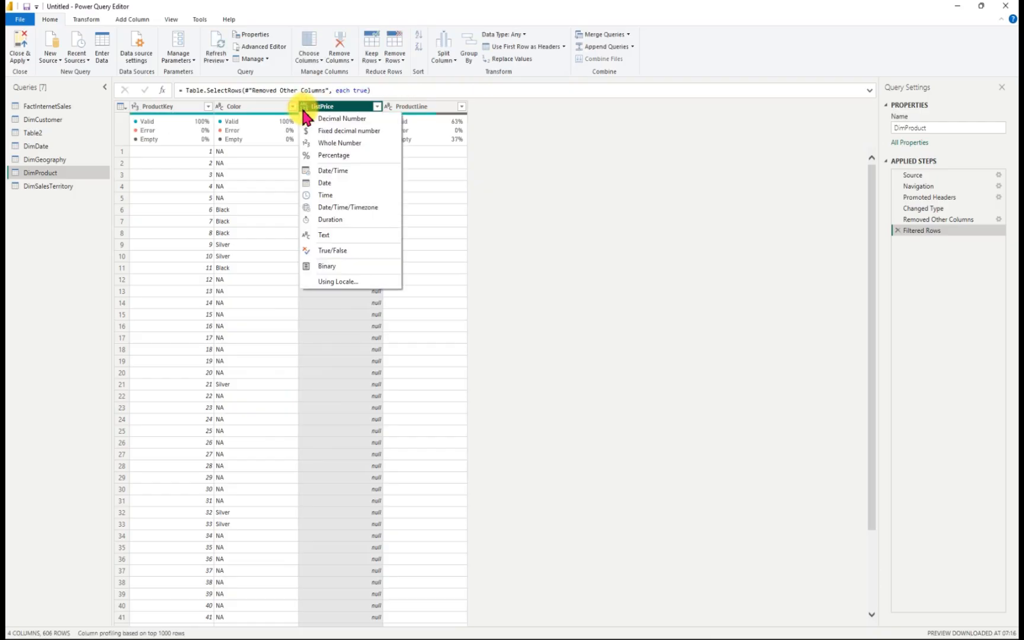
pyautogui.click(340, 121)
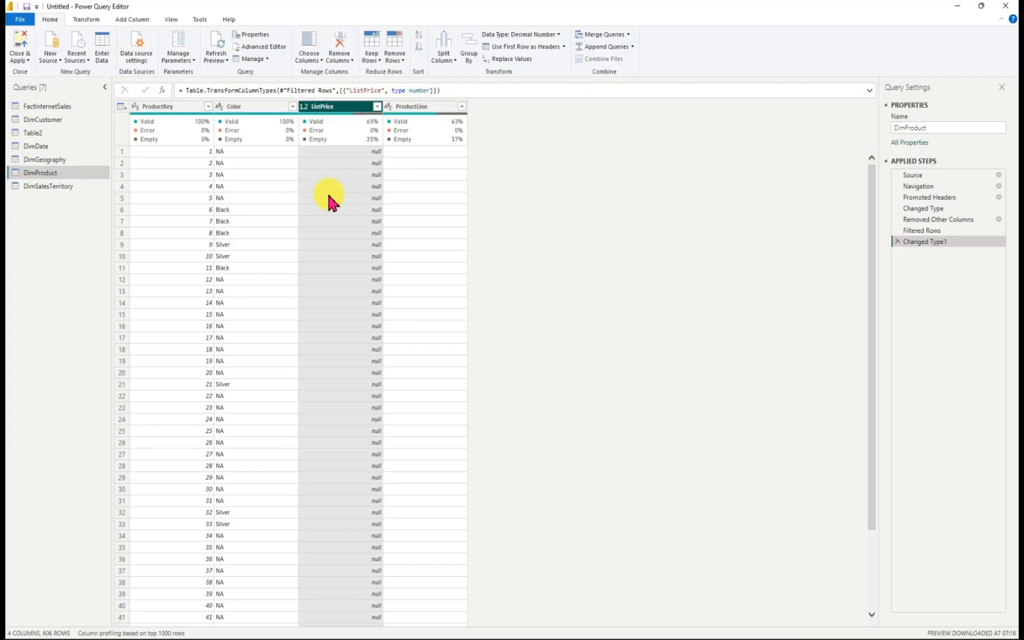
pyautogui.moveTo(411, 132)
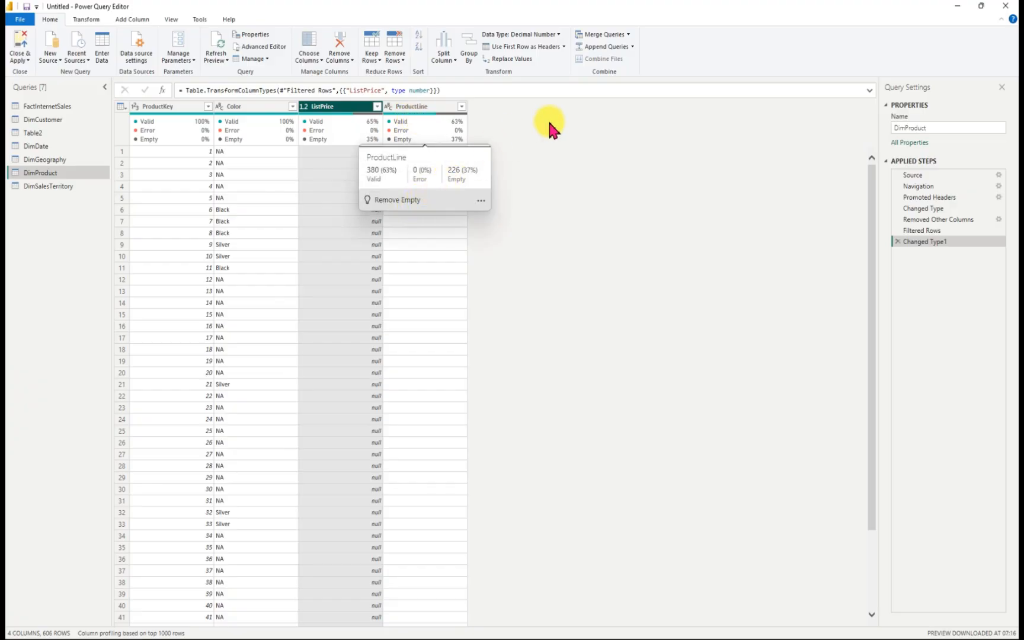
pyautogui.click(462, 107)
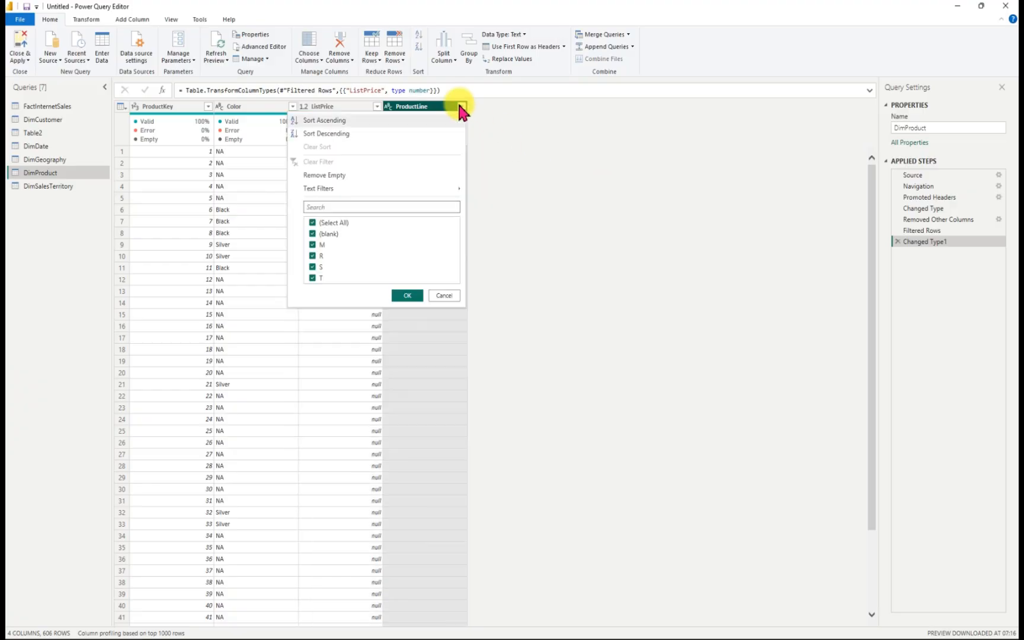
pyautogui.click(413, 298)
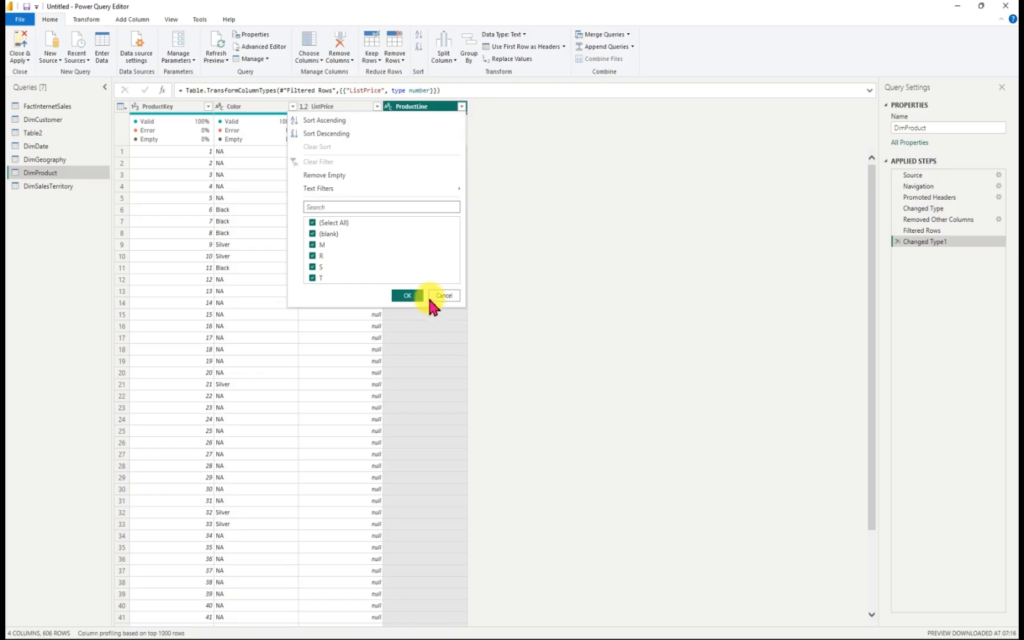
pyautogui.click(441, 295)
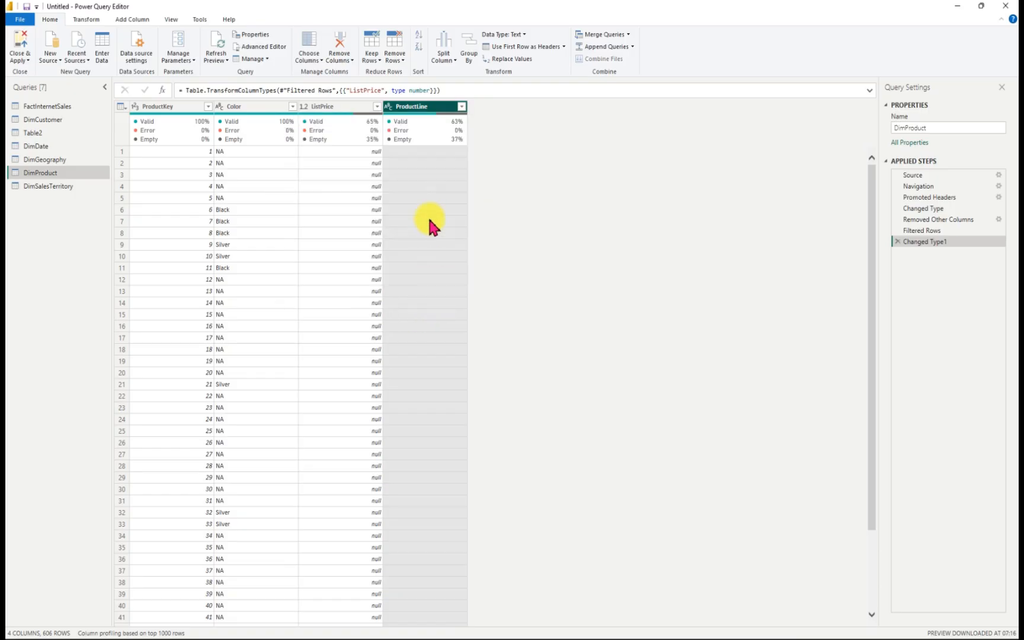
# Step: Remove the ListPrice and ProductLine columns from DimProduct
pyautogui.click(340, 107)
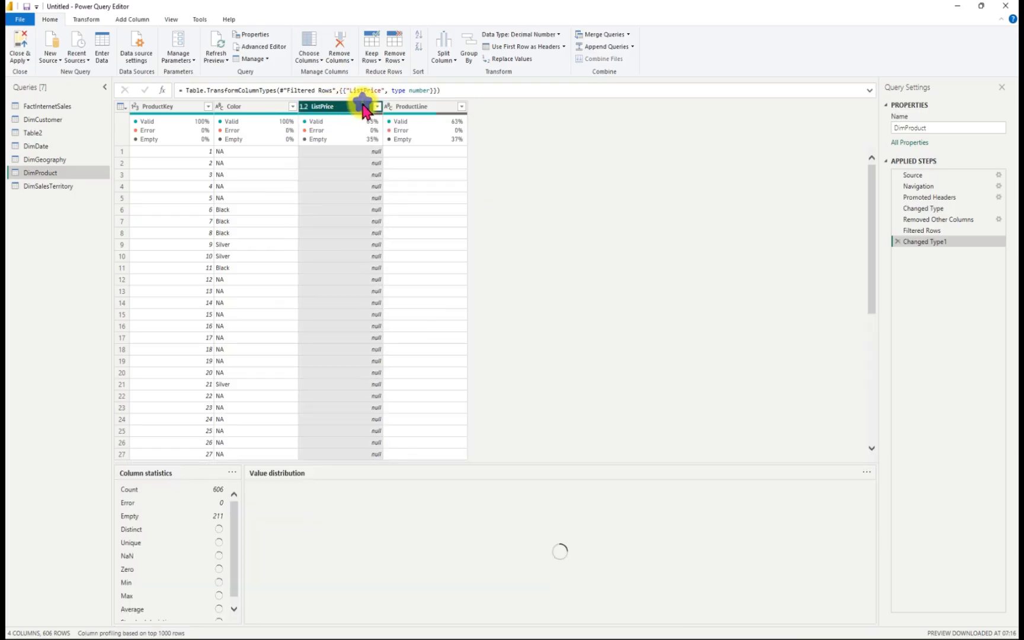
pyautogui.rightClick(365, 108)
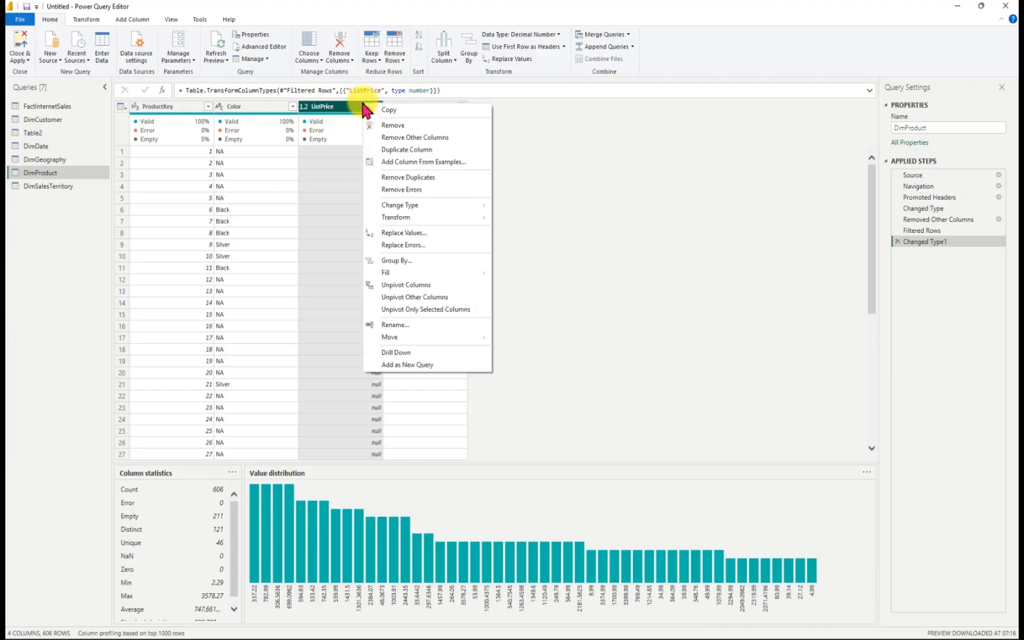
pyautogui.click(393, 126)
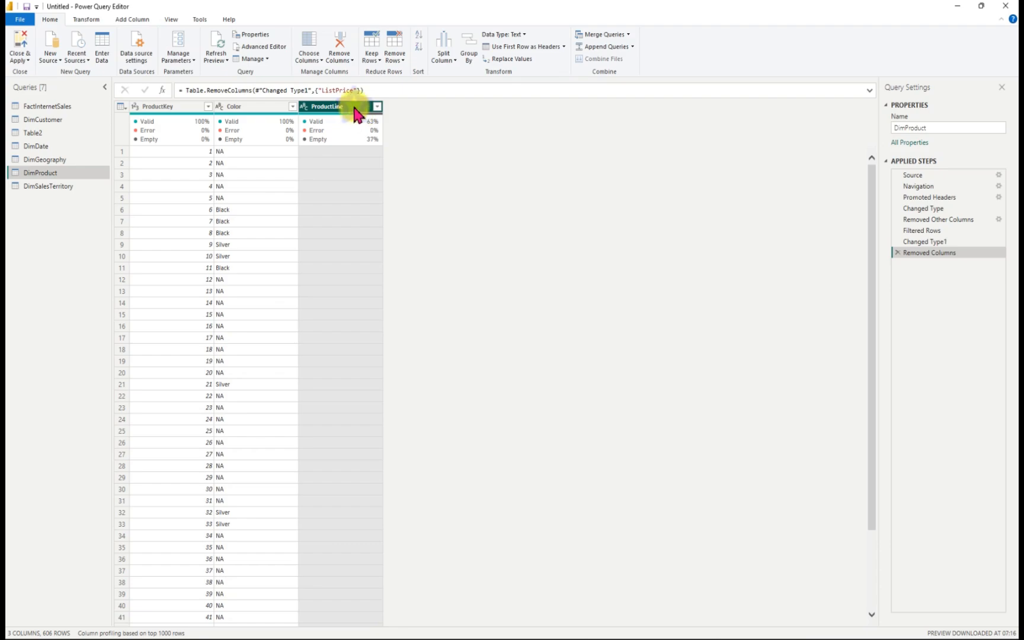
pyautogui.rightClick(358, 111)
pyautogui.click(382, 129)
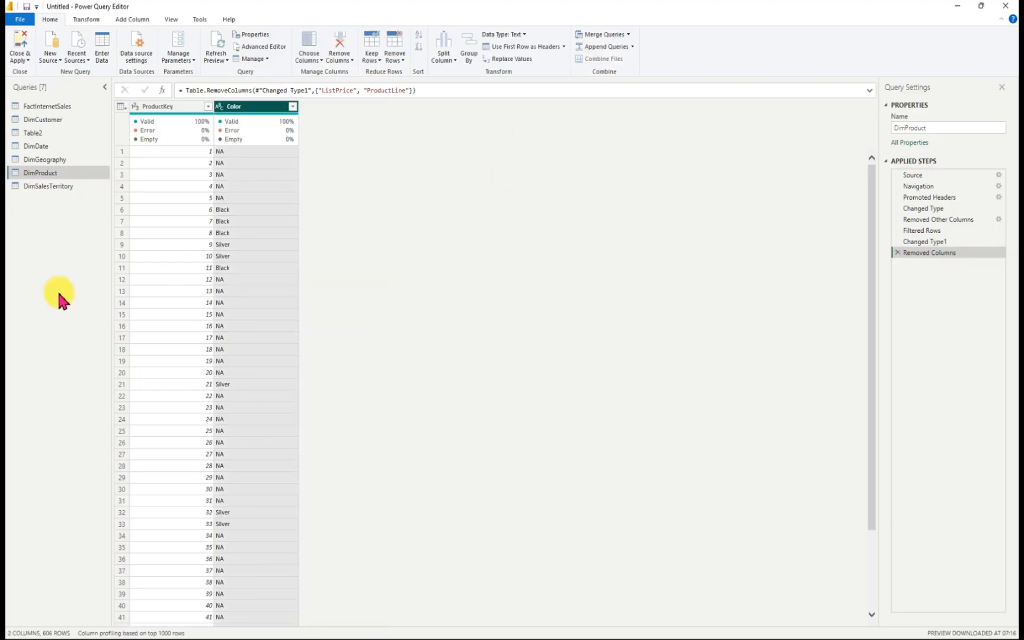
# Step: Remove the SalesTerritoryImage column from the DimSalesTerritory query
pyautogui.click(54, 185)
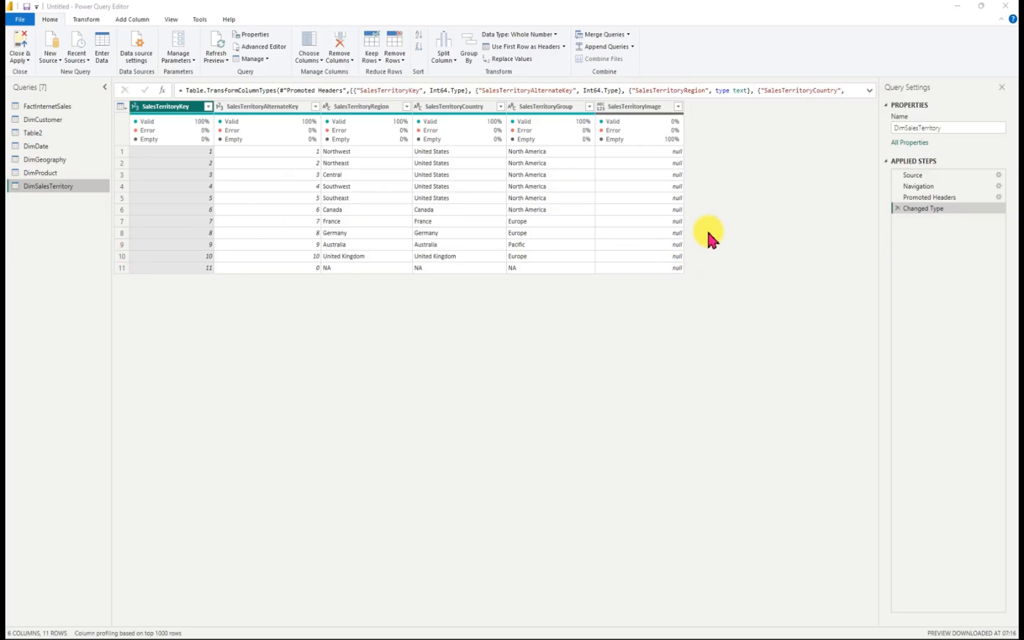
pyautogui.rightClick(644, 107)
pyautogui.click(673, 128)
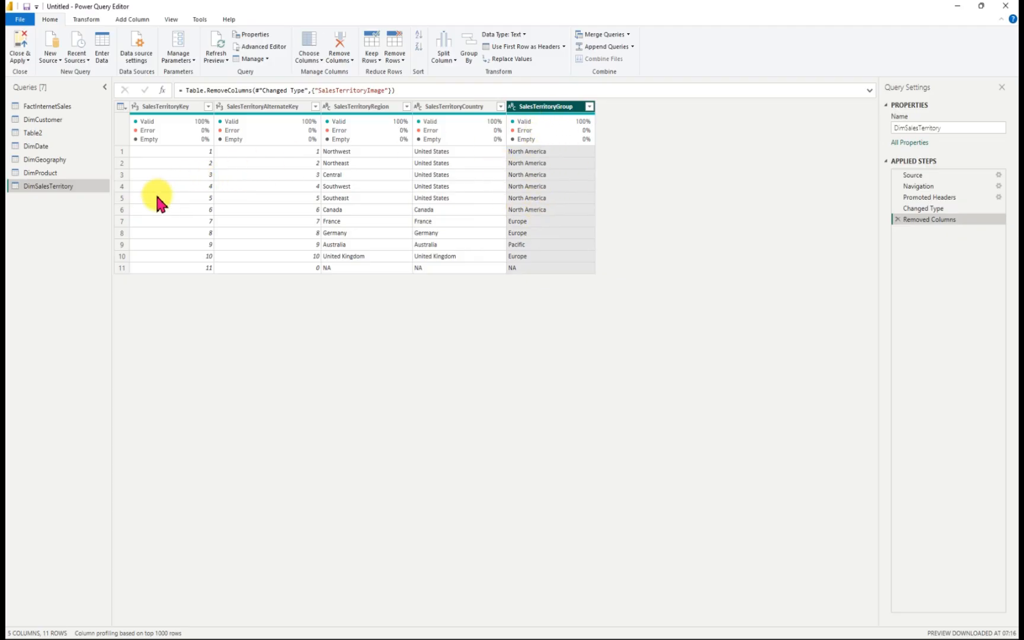
# Step: Review the columns of the DimDate query, from the date keys through to the calendar fields
pyautogui.click(47, 146)
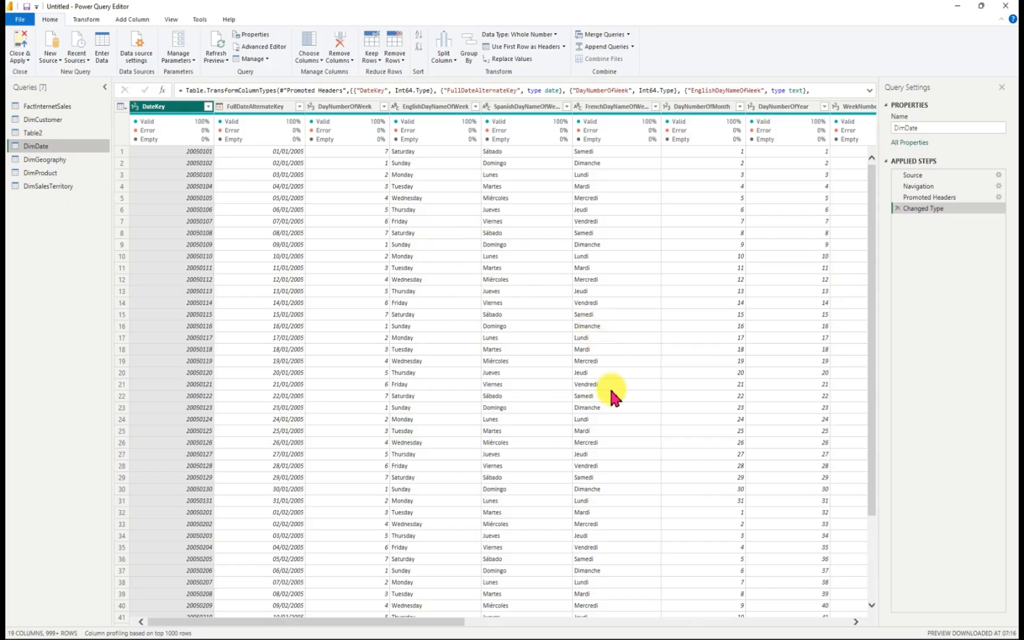
pyautogui.moveTo(464, 617); pyautogui.dragTo(639, 595)
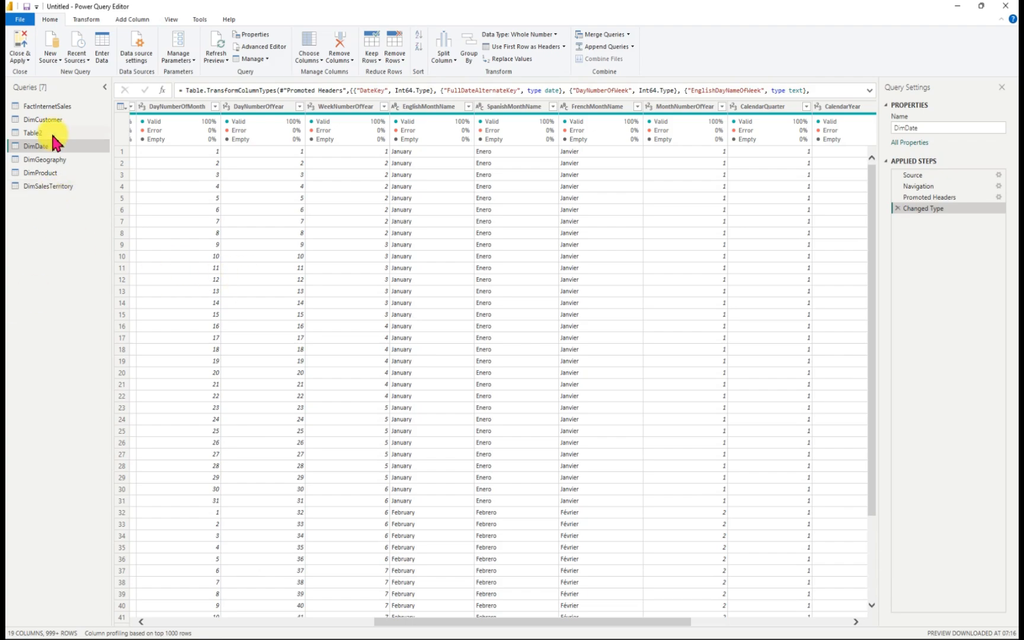
# Step: Start choosing columns for FactInternetSales, clearing the full selection and including only ProductKey and CustomerKey
pyautogui.click(56, 106)
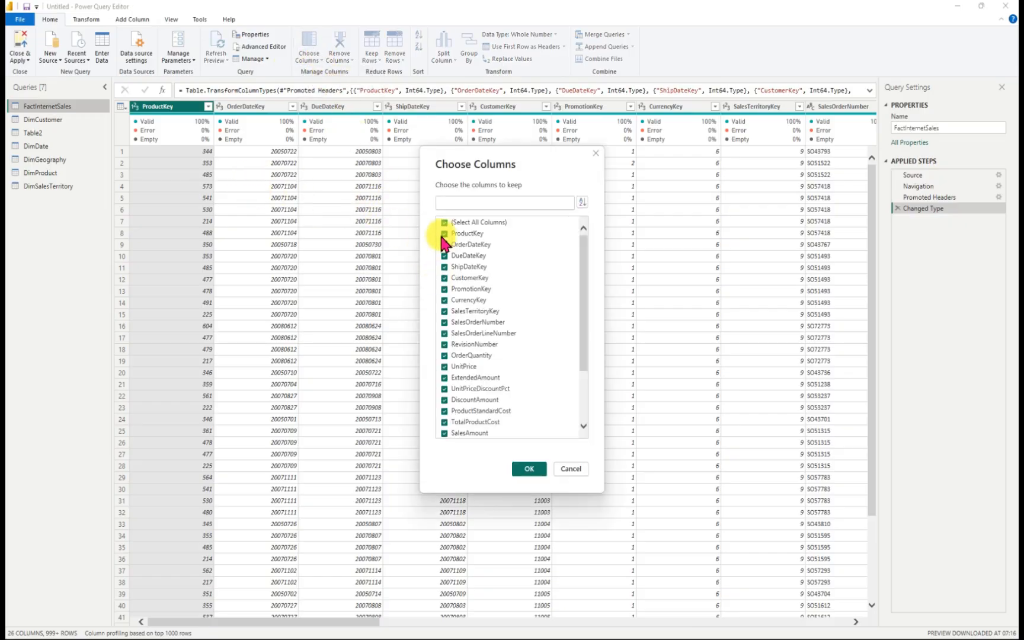
pyautogui.click(444, 223)
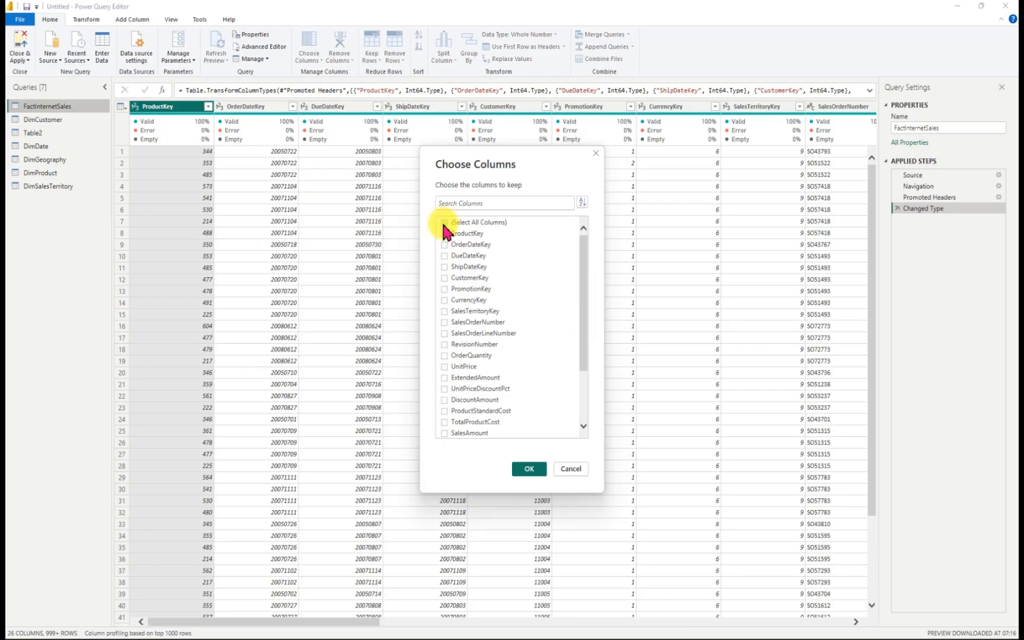
pyautogui.click(445, 234)
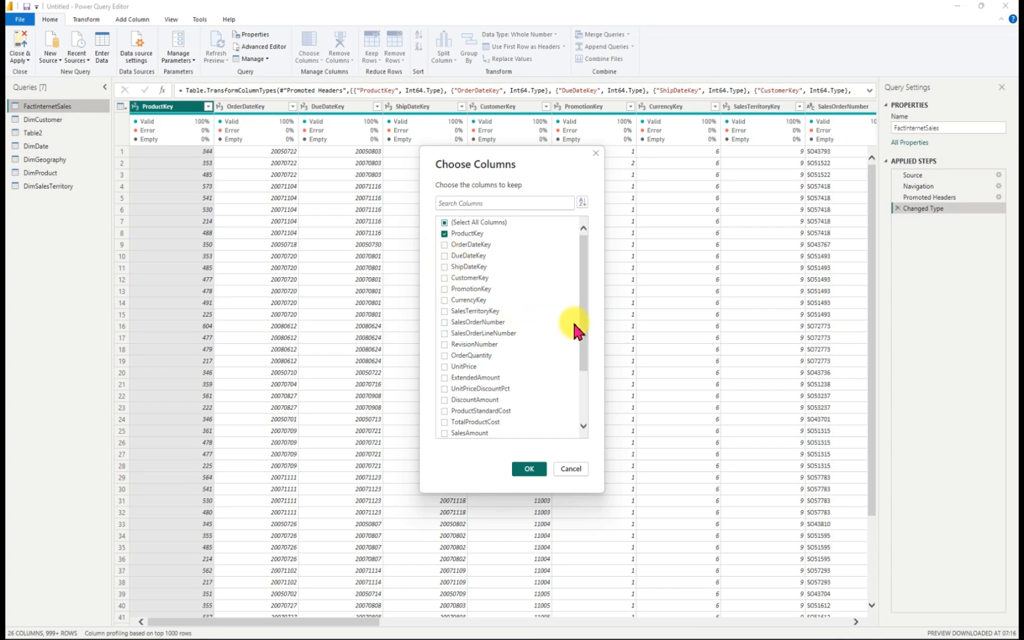
pyautogui.moveTo(583, 326); pyautogui.dragTo(594, 396)
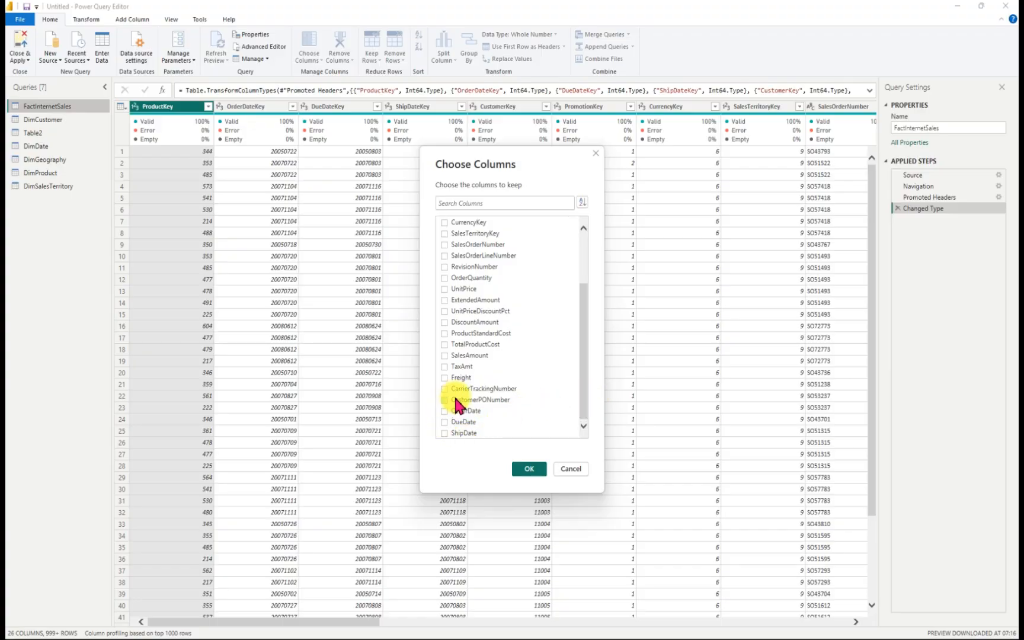
pyautogui.moveTo(583, 359); pyautogui.dragTo(579, 293)
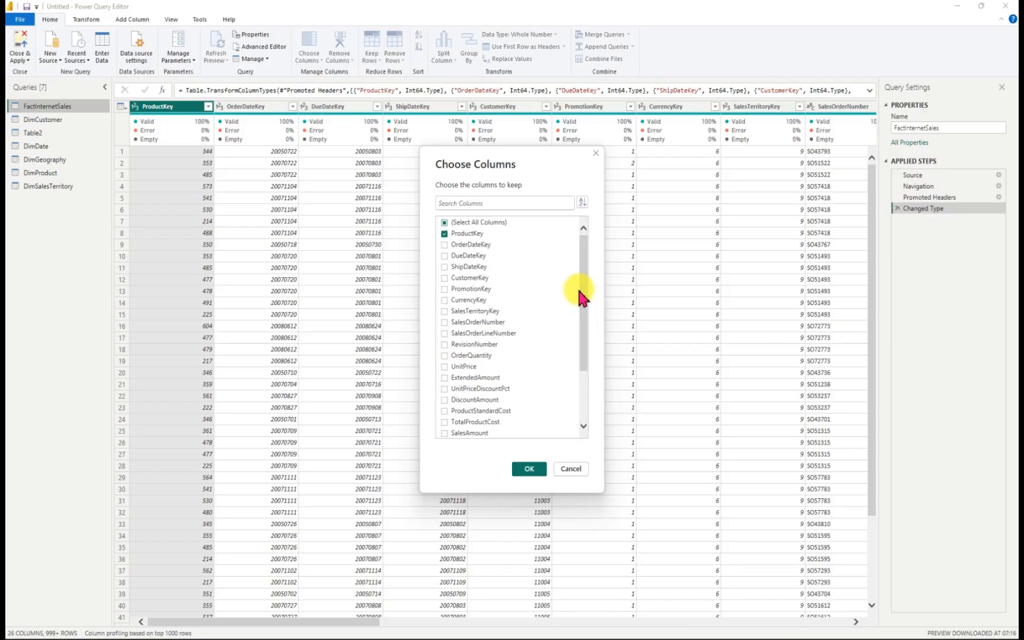
pyautogui.click(445, 278)
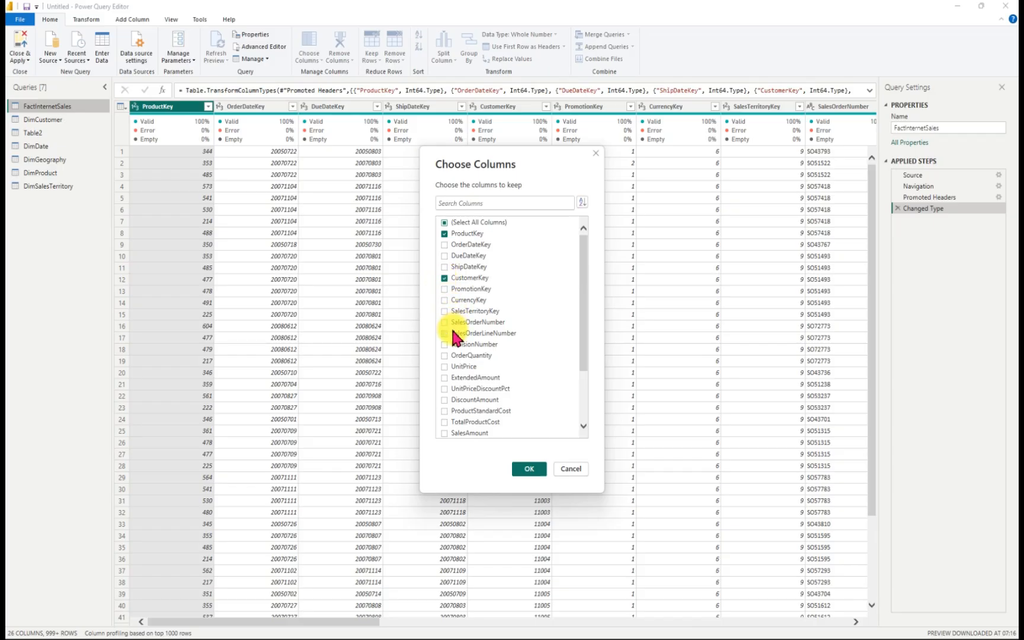
# Step: Include SalesTerritoryKey and OrderQuantity in the FactInternetSales columns to keep
pyautogui.moveTo(582, 335)
pyautogui.mouseDown()
pyautogui.moveTo(578, 407)
pyautogui.moveTo(582, 355)
pyautogui.mouseUp()
pyautogui.click(445, 280)
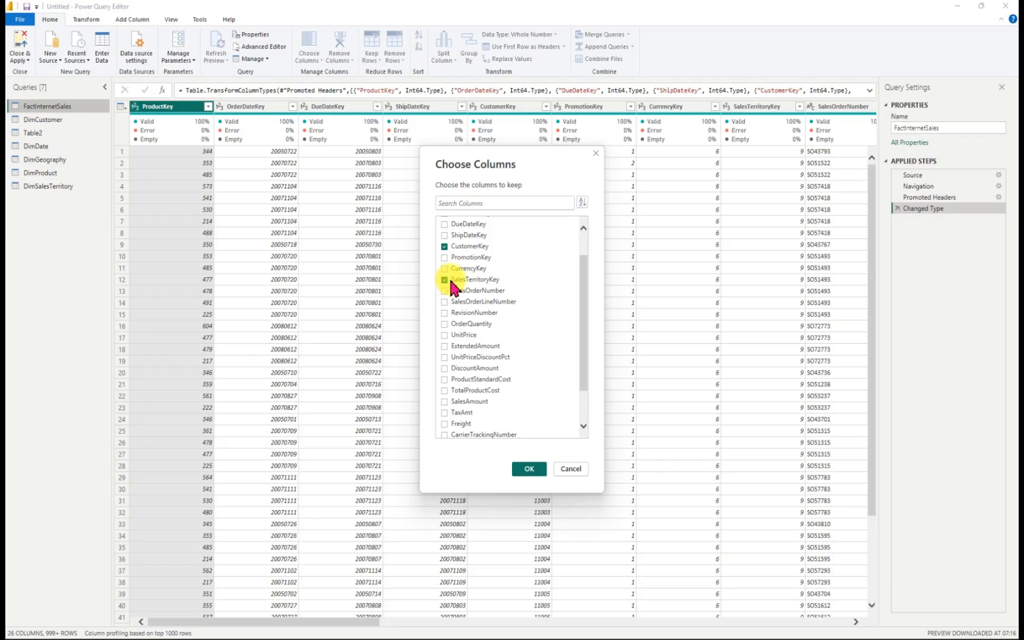
pyautogui.moveTo(583, 292); pyautogui.dragTo(582, 320)
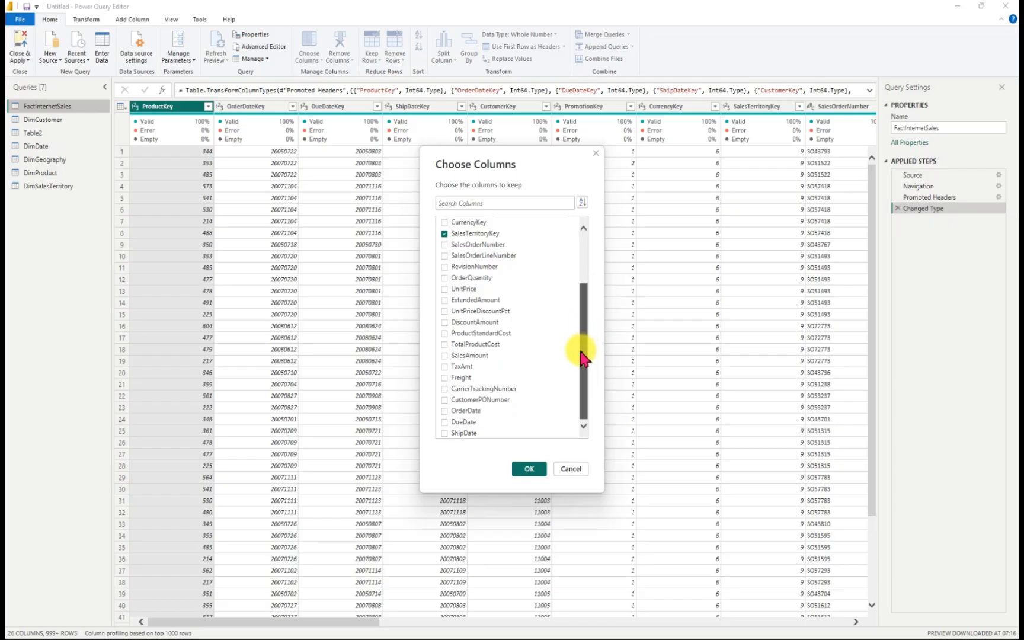
pyautogui.moveTo(579, 338); pyautogui.dragTo(575, 308)
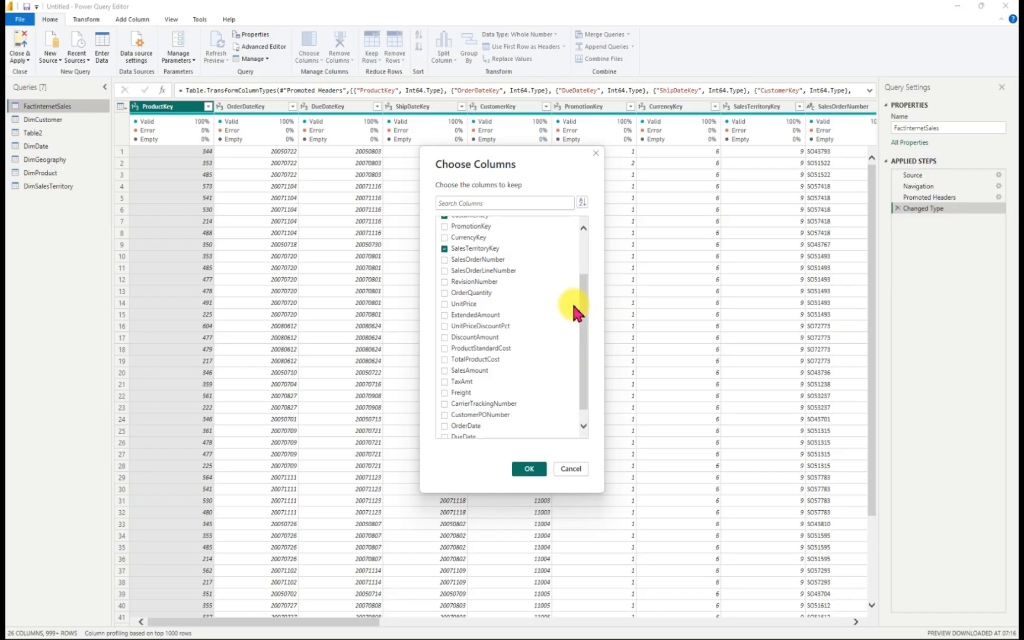
pyautogui.click(445, 293)
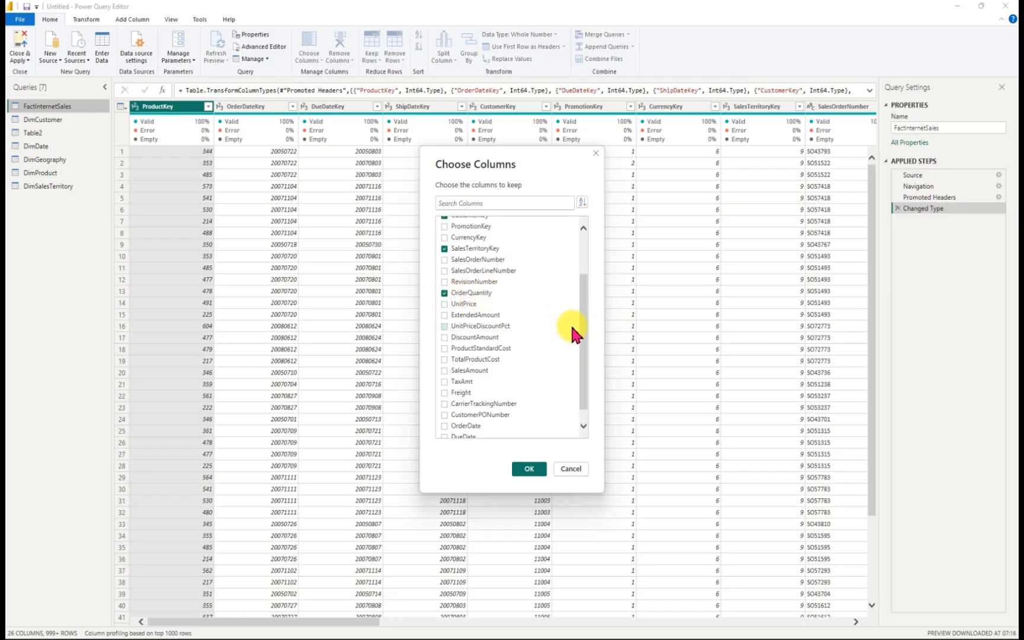
# Step: Include OrderDate, DueDate and ShipDate in the columns to keep and apply the selection to FactInternetSales
pyautogui.moveTo(585, 327); pyautogui.dragTo(567, 285)
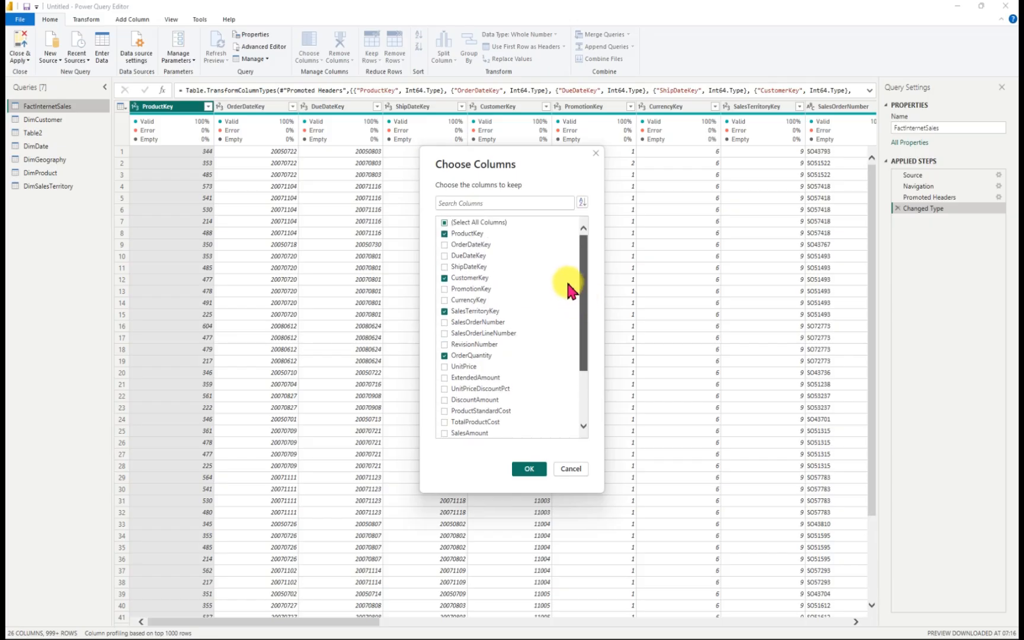
pyautogui.scroll(-6, 573, 286)
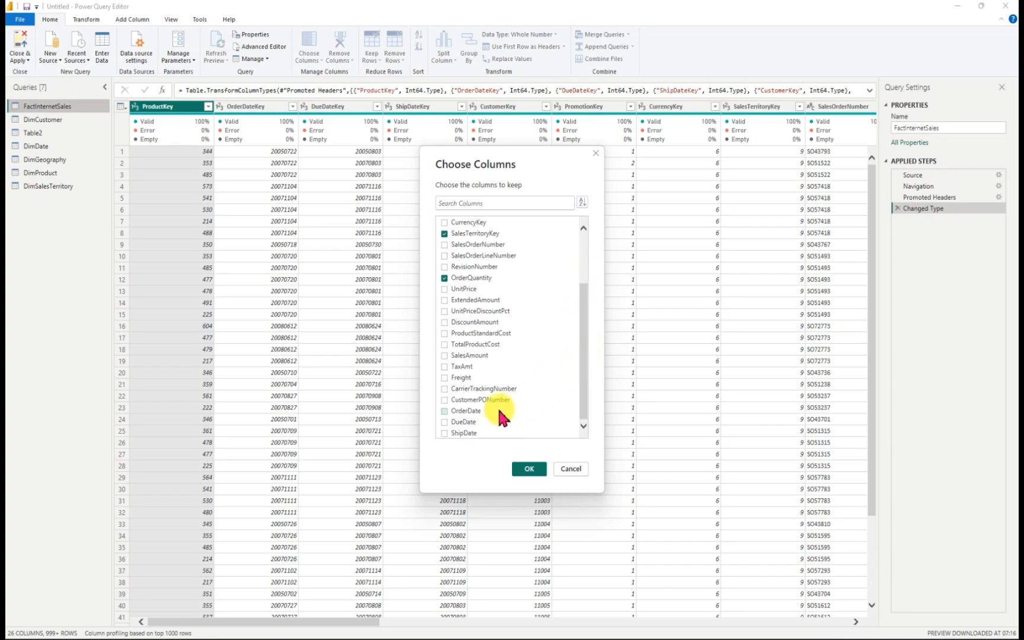
pyautogui.click(445, 410)
pyautogui.click(445, 421)
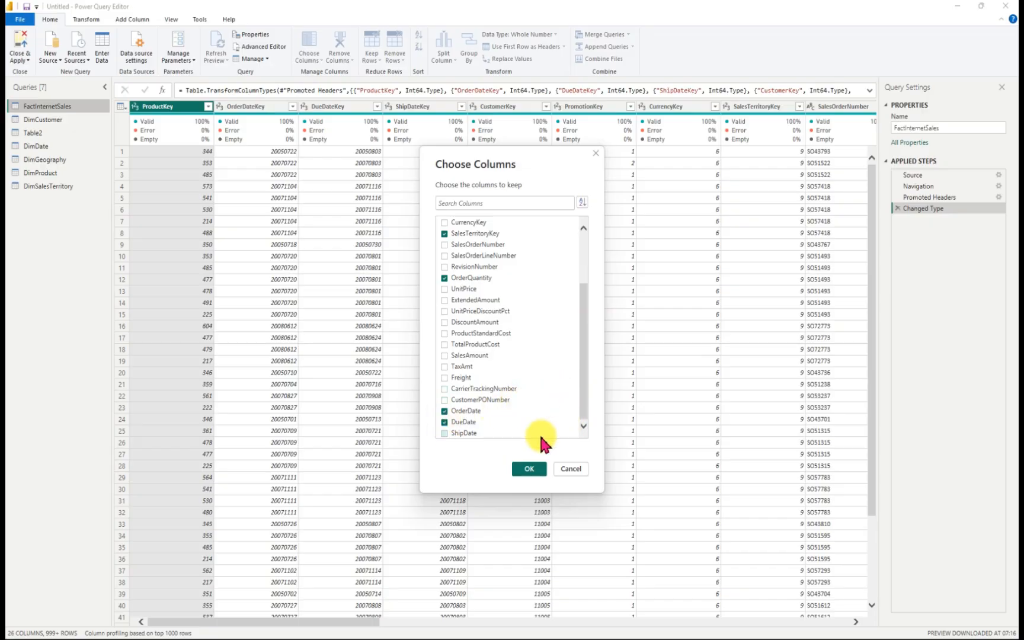
pyautogui.click(444, 433)
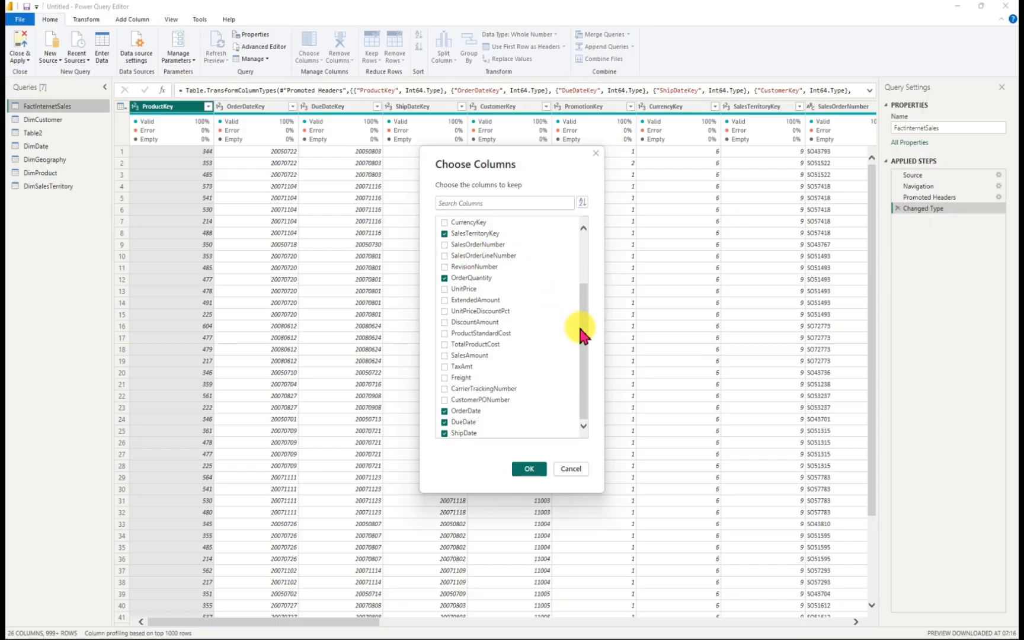
pyautogui.moveTo(583, 331); pyautogui.dragTo(584, 273)
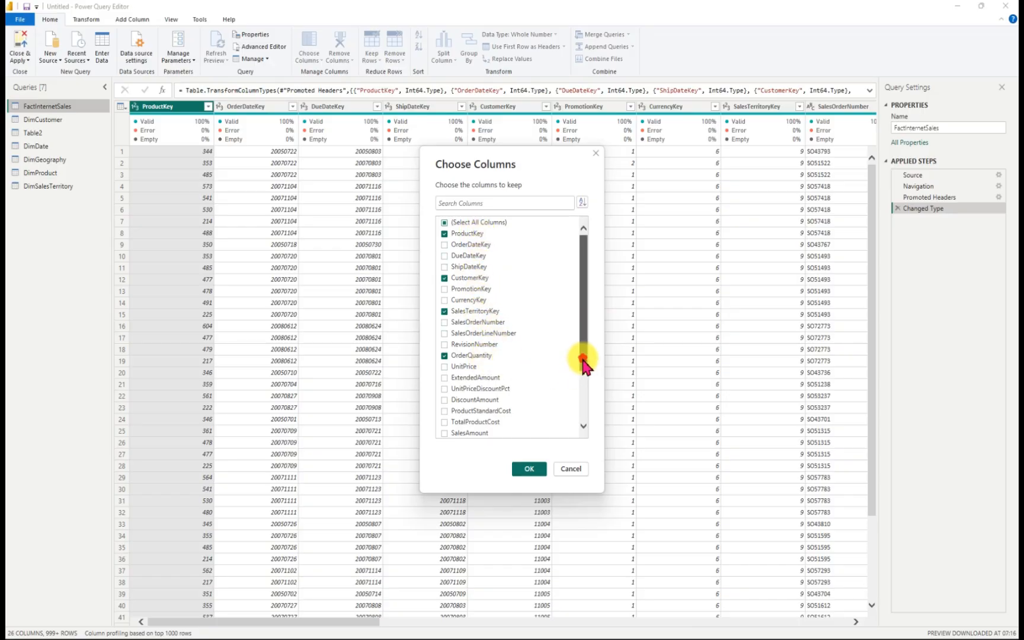
pyautogui.moveTo(585, 361); pyautogui.dragTo(592, 448)
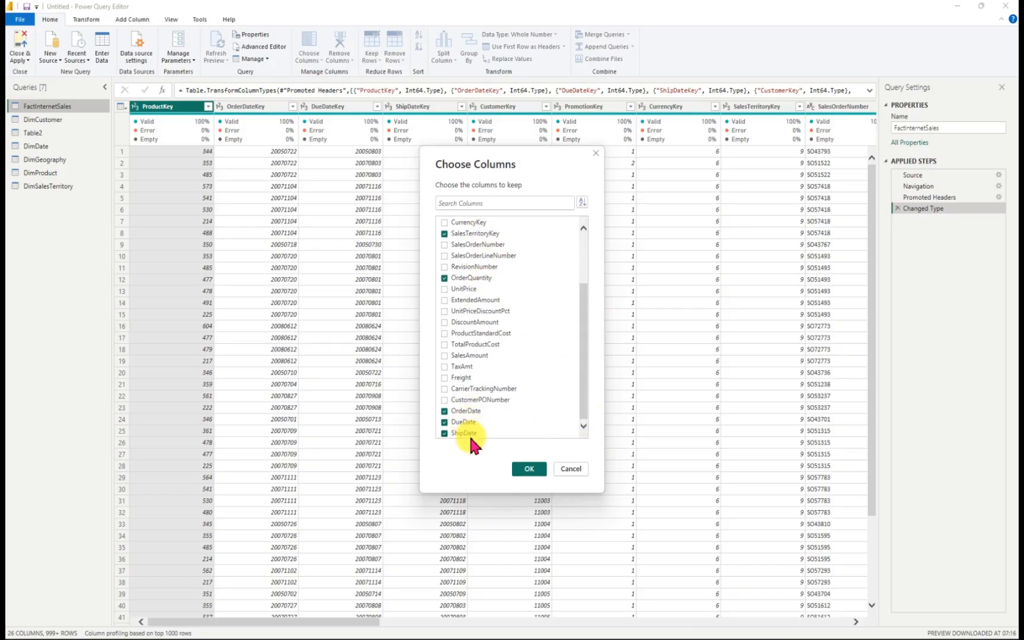
pyautogui.click(535, 468)
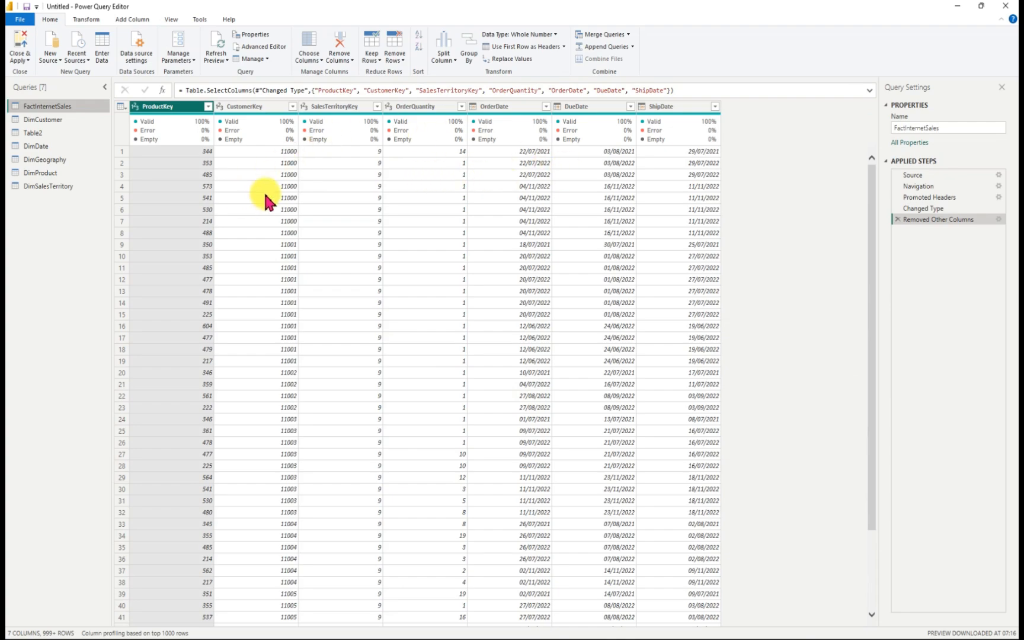
# Step: Examine the columns of the Table2 query from ProductKey through to ShipDate
pyautogui.click(31, 129)
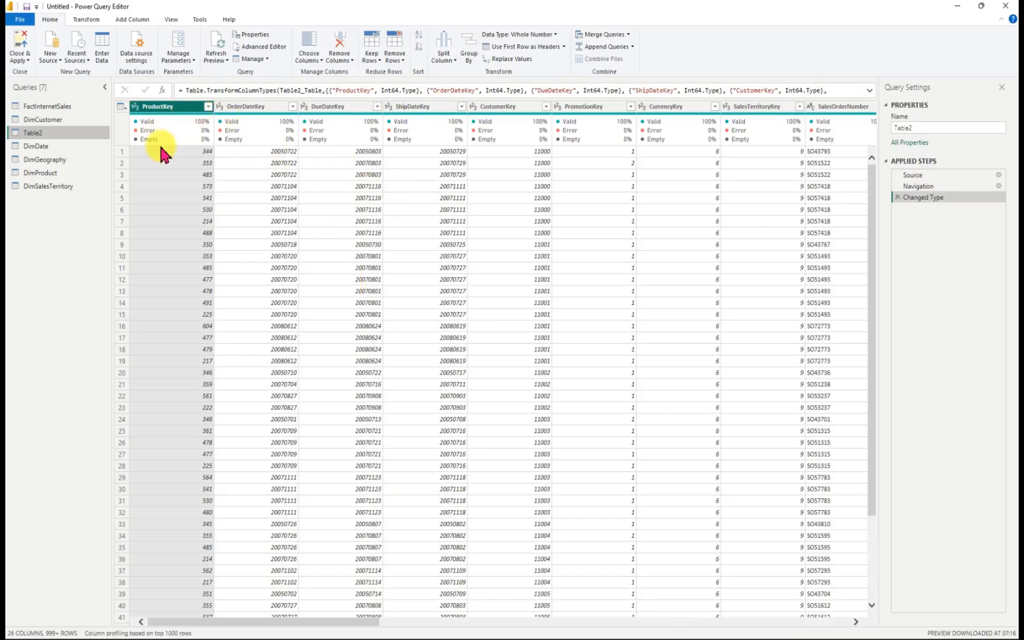
pyautogui.moveTo(338, 621); pyautogui.dragTo(564, 637)
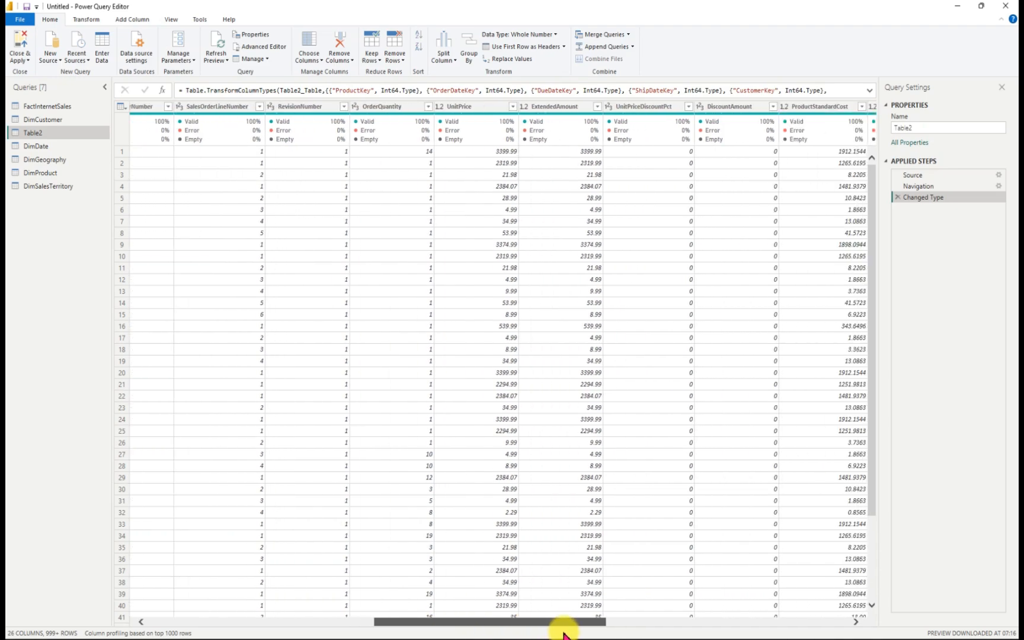
pyautogui.moveTo(563, 635); pyautogui.dragTo(841, 600)
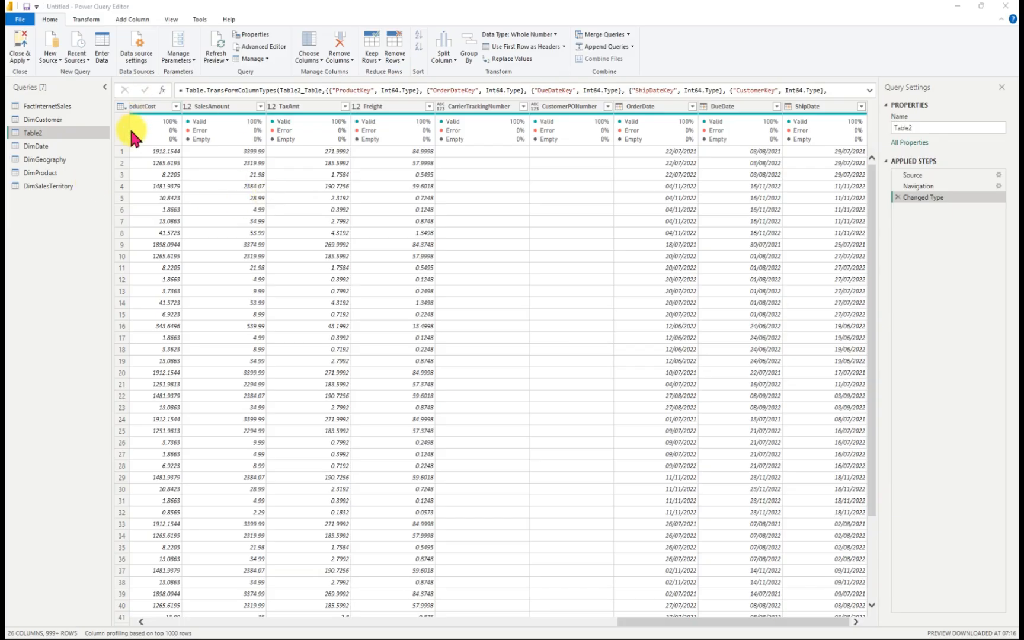
# Step: Delete the final Removed Columns step from DimProduct and keep only its ProductKey, Color and ListPrice columns
pyautogui.click(58, 173)
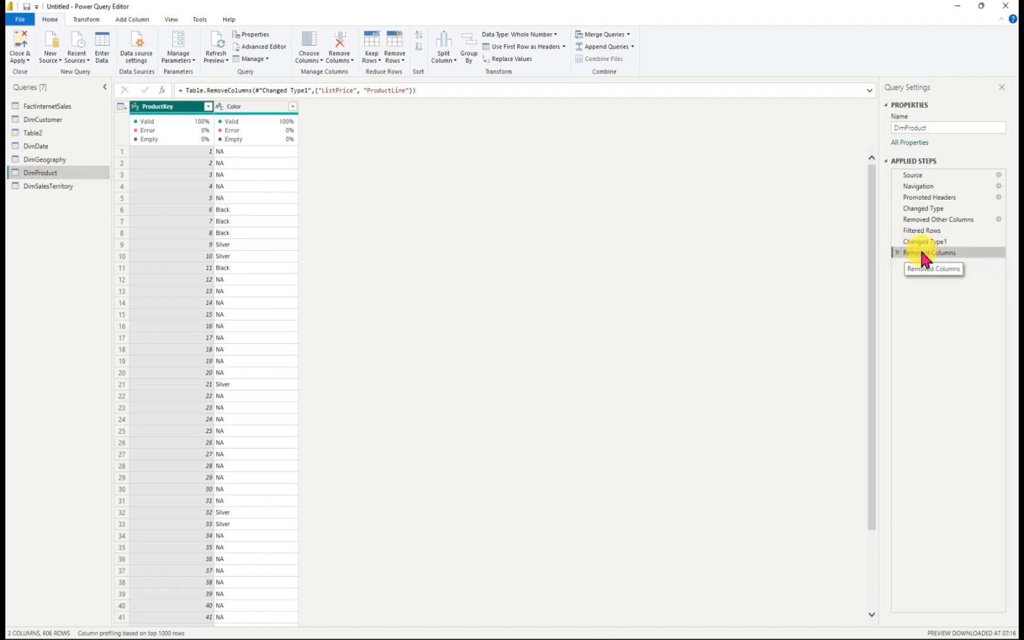
pyautogui.click(898, 253)
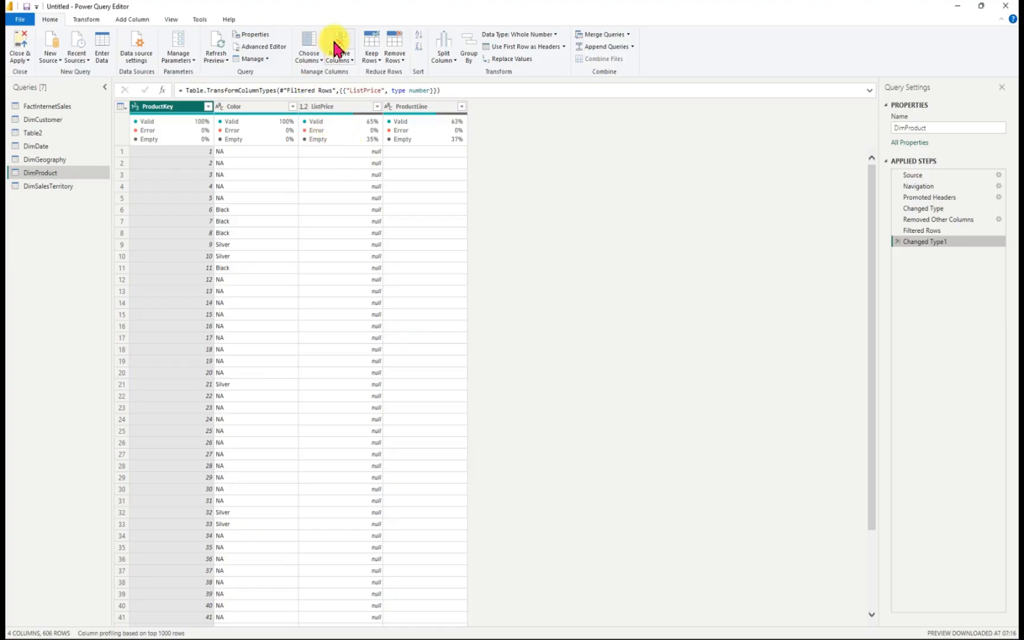
pyautogui.click(312, 60)
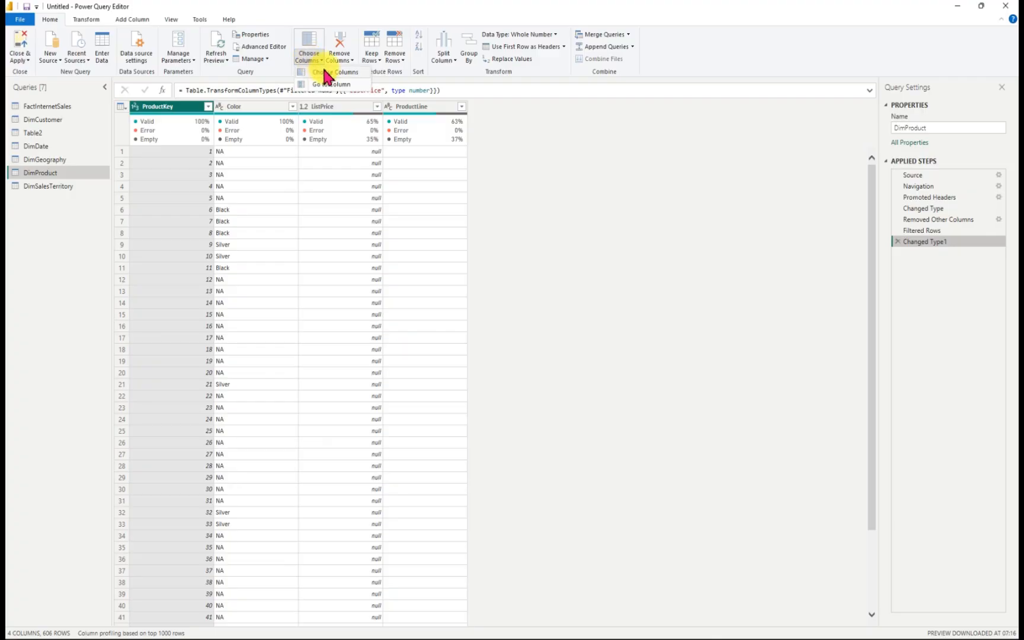
pyautogui.click(328, 72)
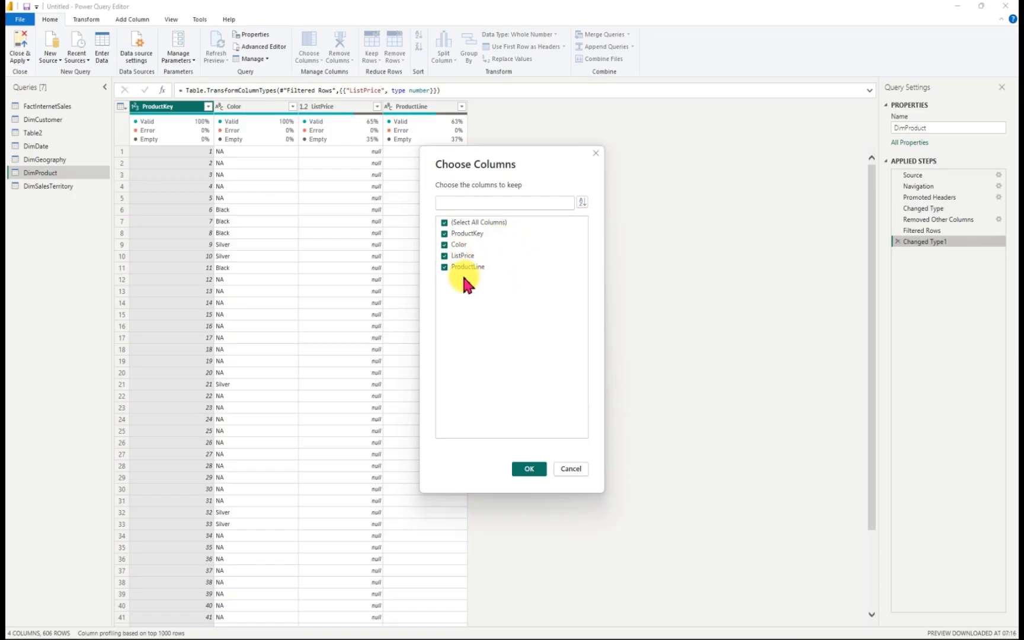
pyautogui.click(444, 268)
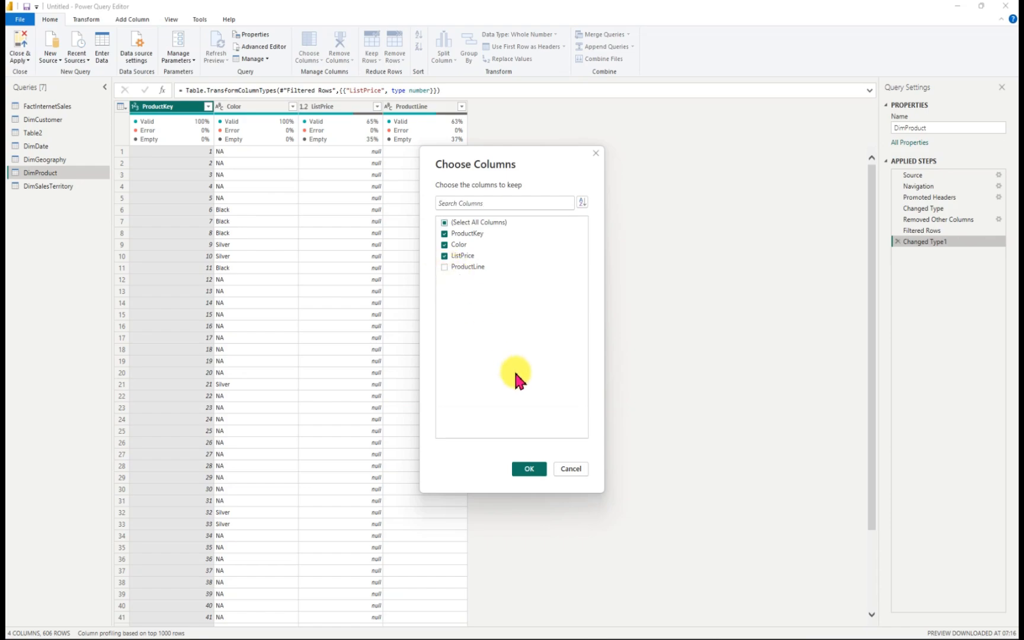
pyautogui.click(535, 471)
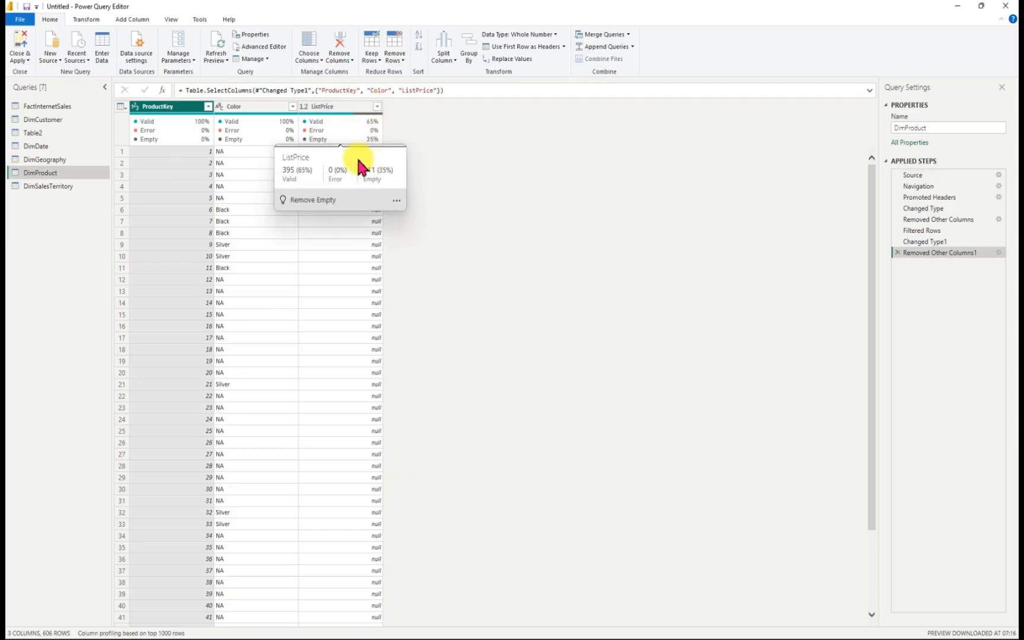
# Step: Filter out the null values from the ListPrice column of DimProduct
pyautogui.click(377, 107)
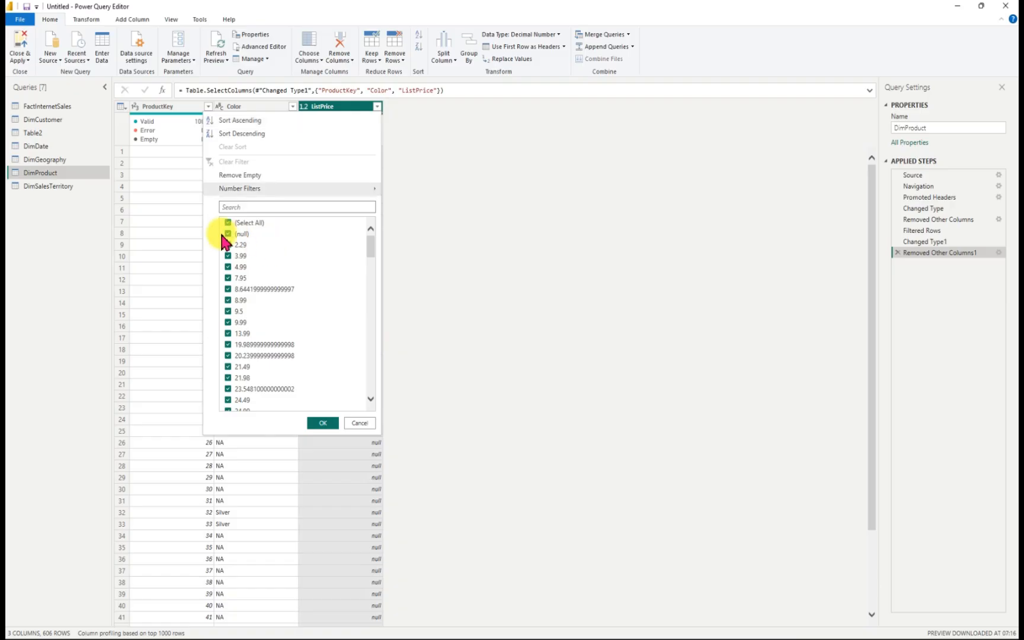
pyautogui.click(227, 234)
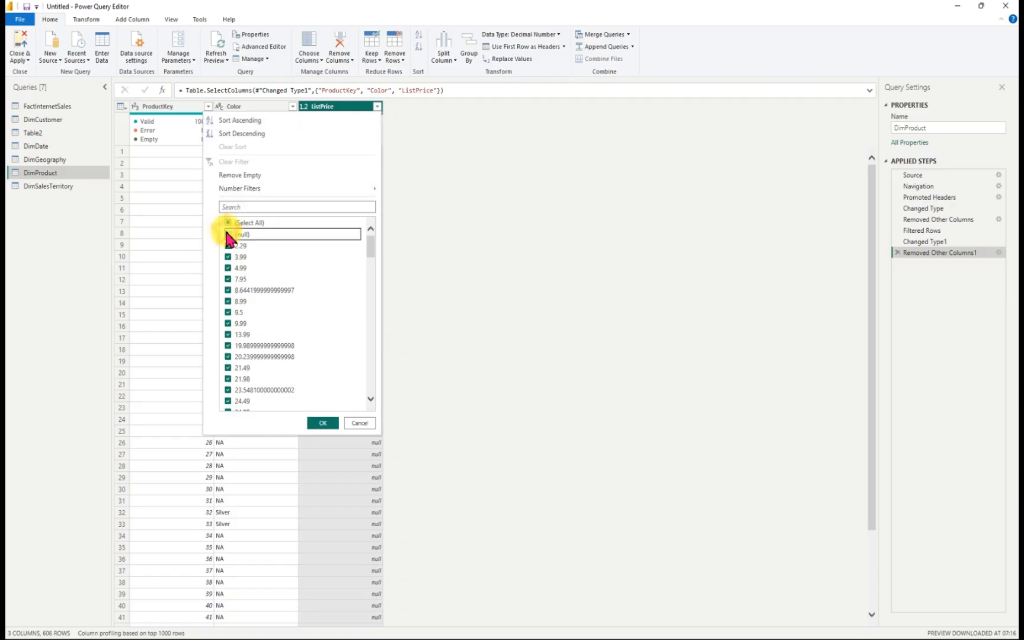
pyautogui.click(329, 426)
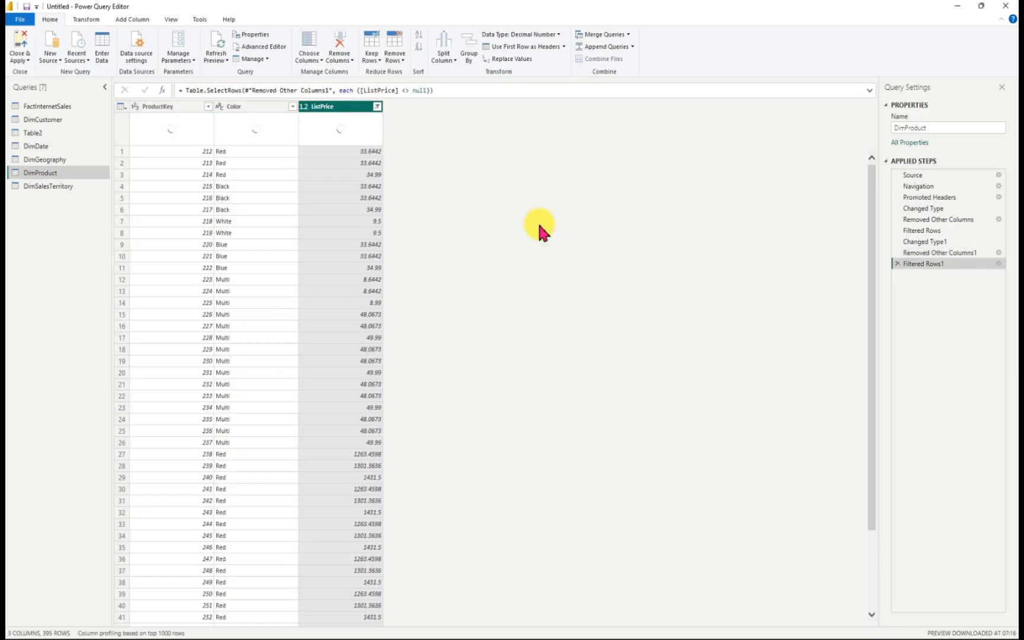
# Step: Rename the ListPrice column of DimProduct as Price
pyautogui.click(330, 107)
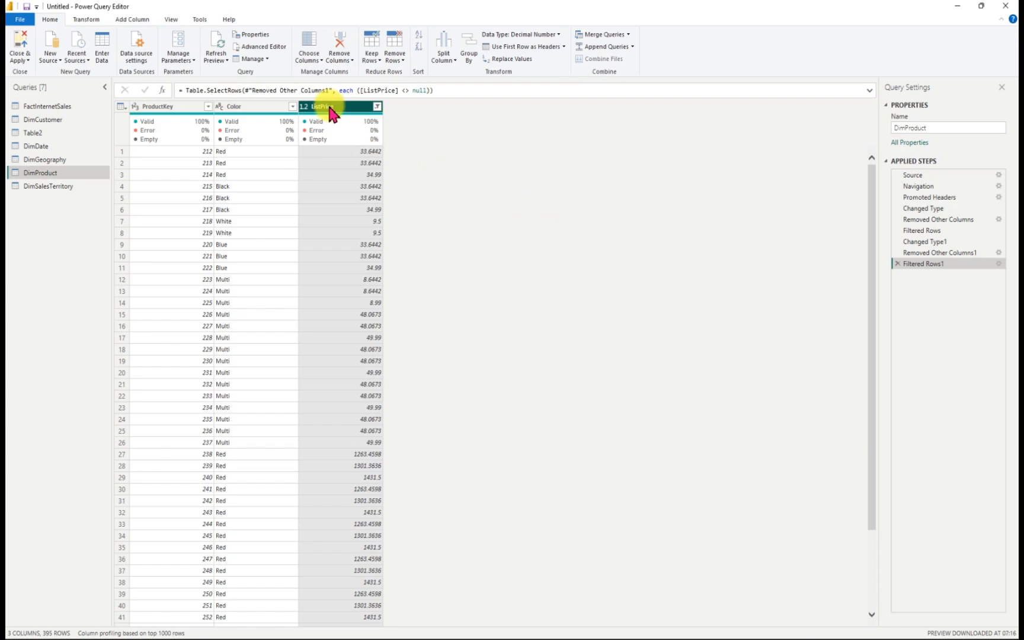
pyautogui.doubleClick(330, 107)
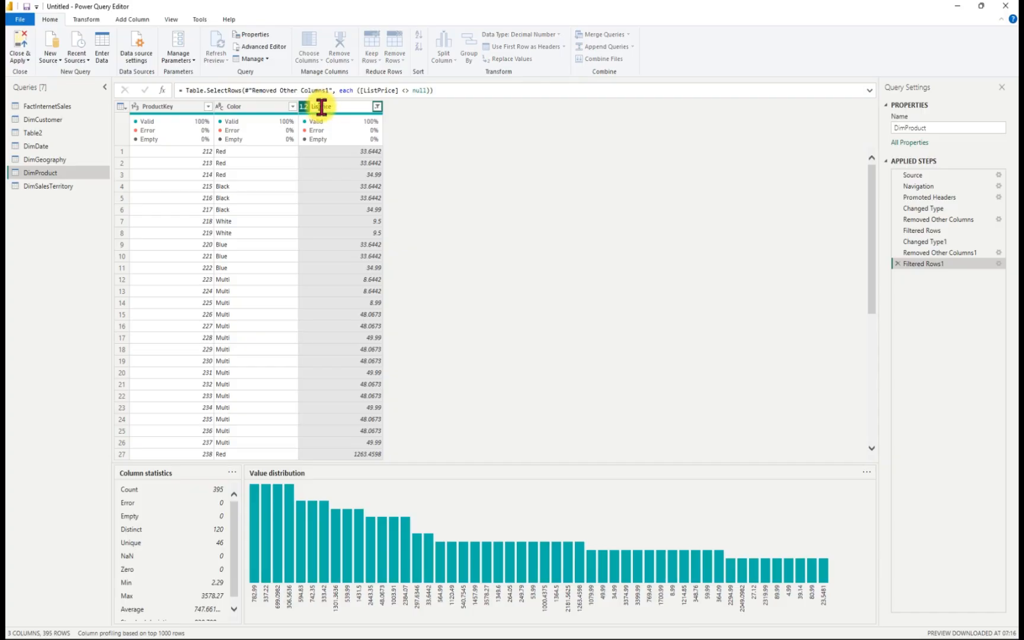
pyautogui.press('Return')
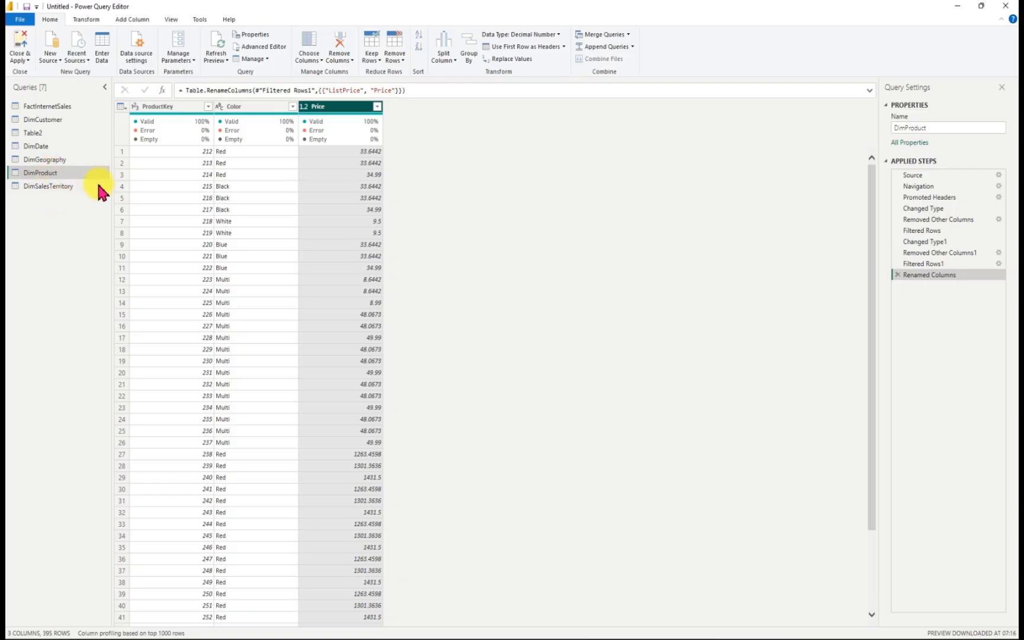
# Step: Rename the FactInternetSales query as FactSales
pyautogui.click(52, 107)
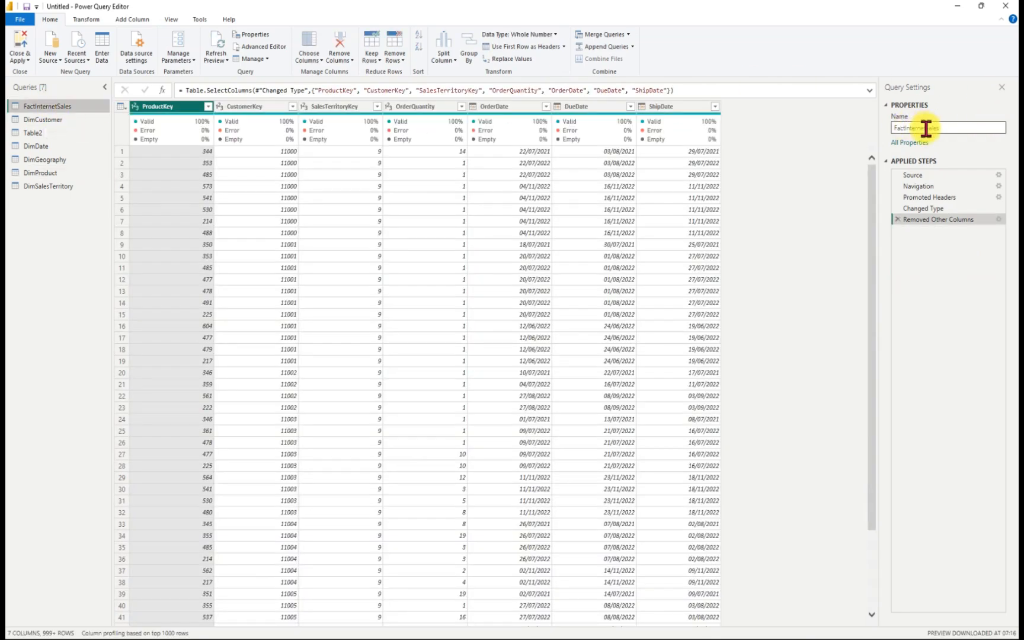
pyautogui.click(927, 128)
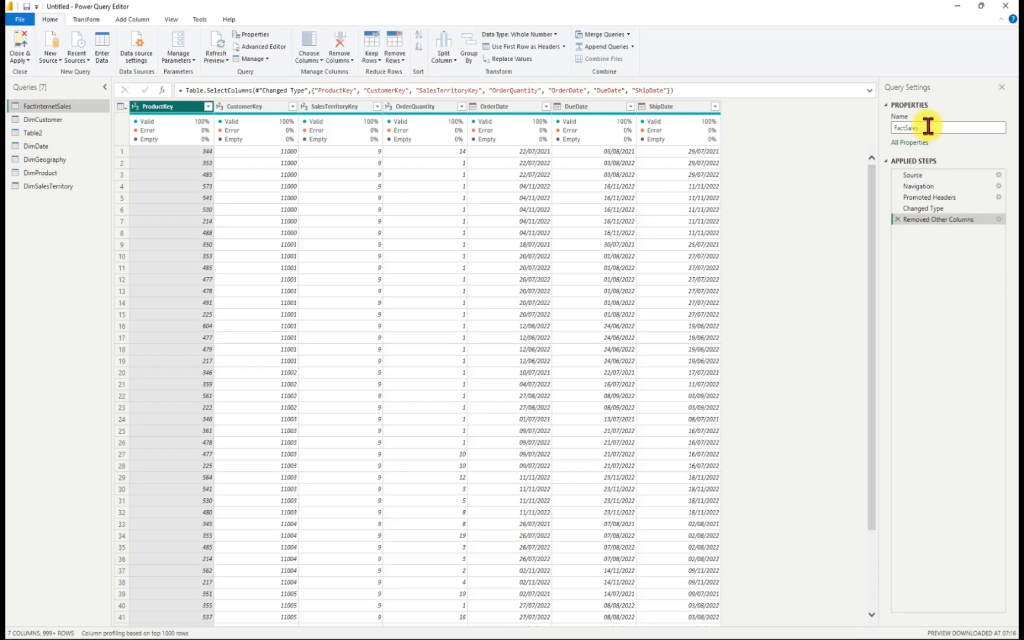
pyautogui.press('Return')
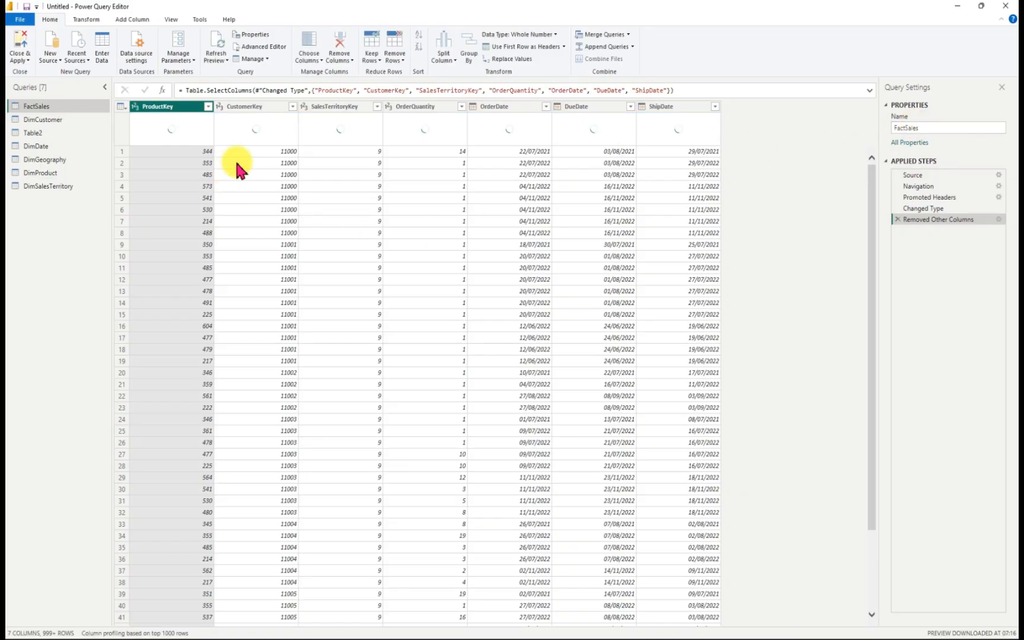
# Step: Apply the query changes to the report and show the model diagram with the table relationships
pyautogui.click(18, 42)
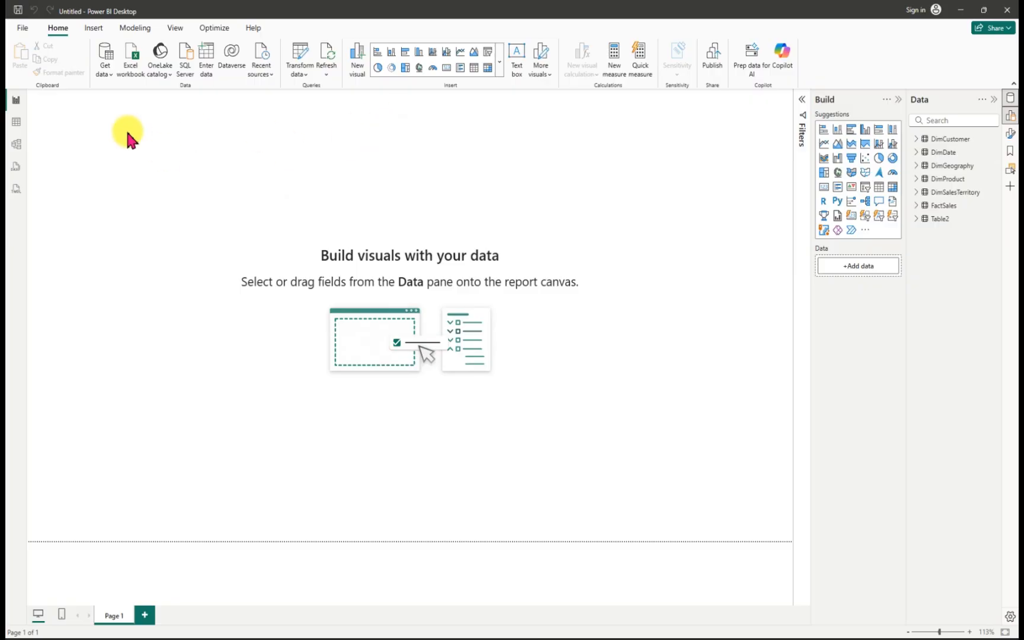
pyautogui.click(17, 149)
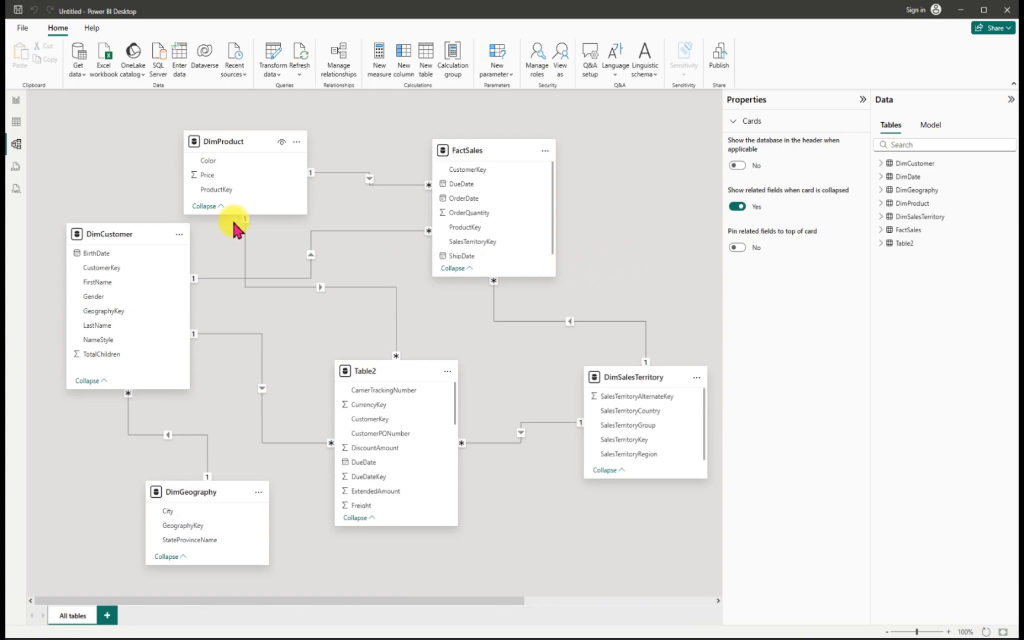
# Step: Examine the global and current-file data load options, including type detection, relationships and time intelligence
pyautogui.click(21, 30)
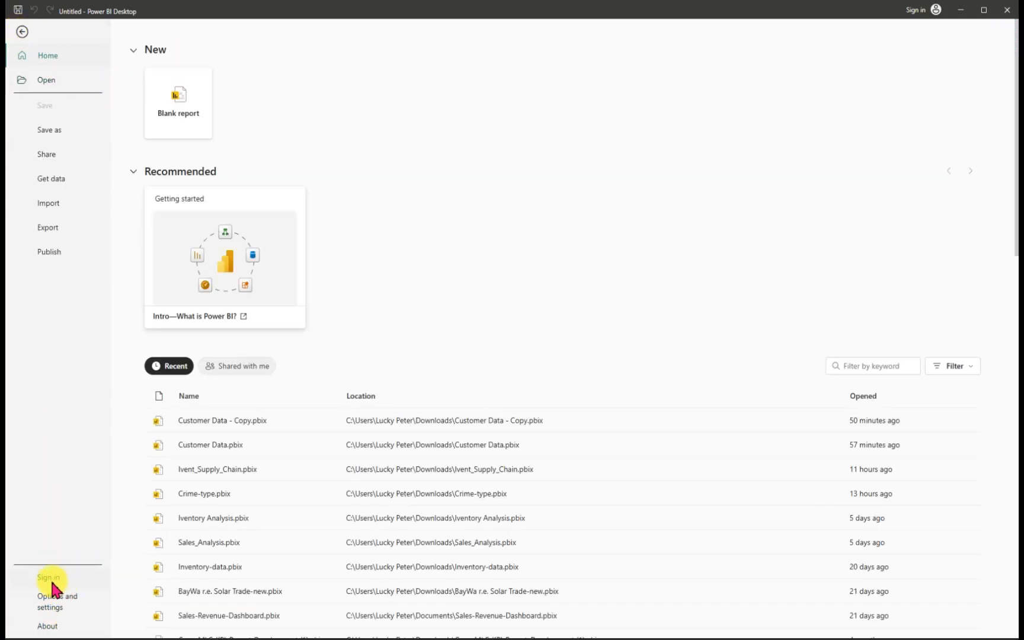
pyautogui.click(60, 602)
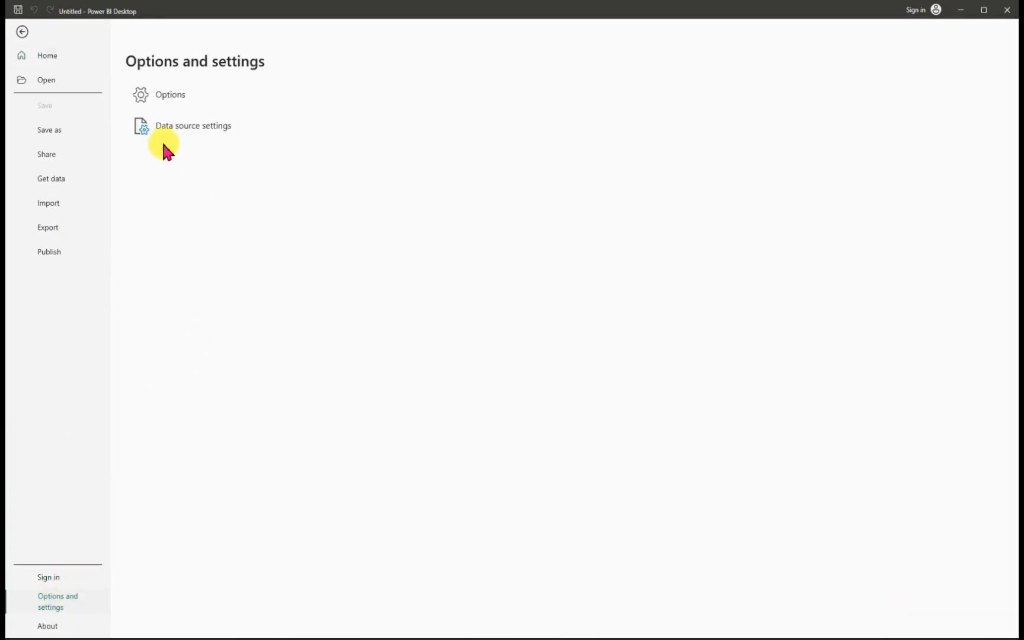
pyautogui.click(185, 105)
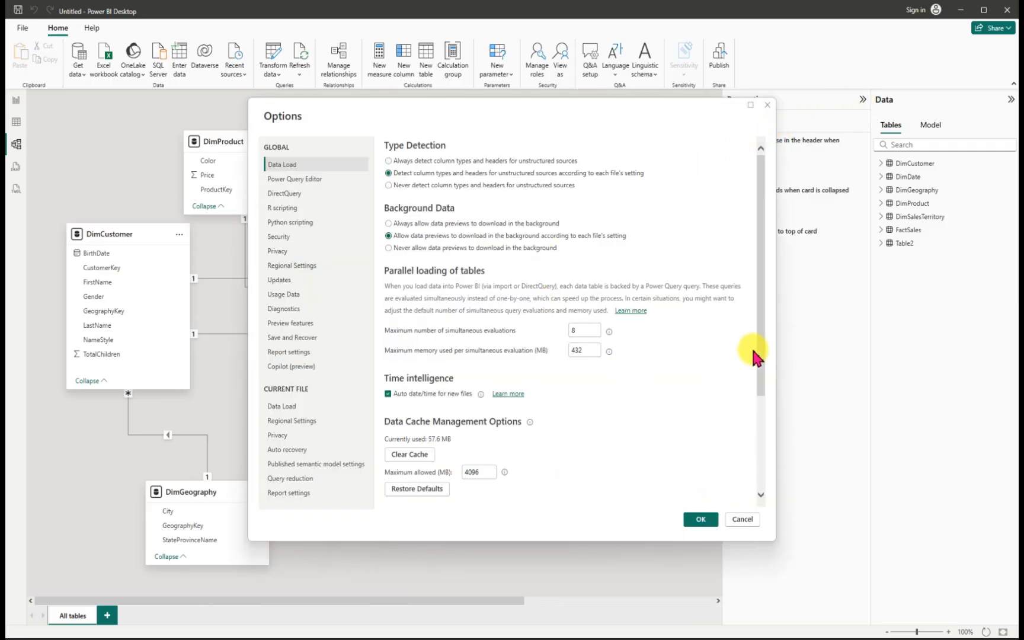
pyautogui.moveTo(763, 356); pyautogui.dragTo(741, 329)
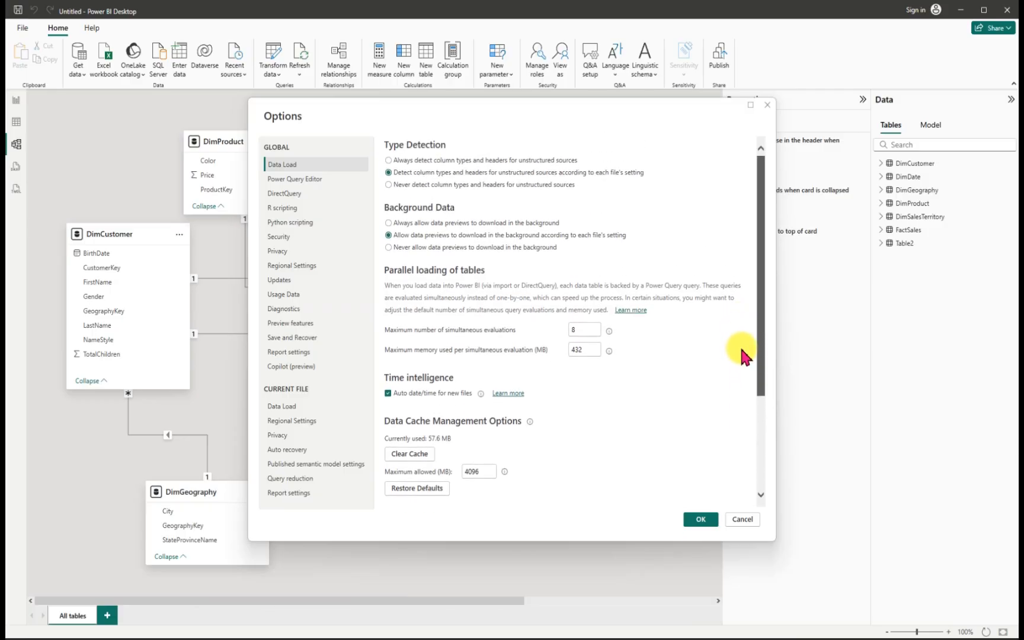
pyautogui.moveTo(743, 349); pyautogui.dragTo(757, 457)
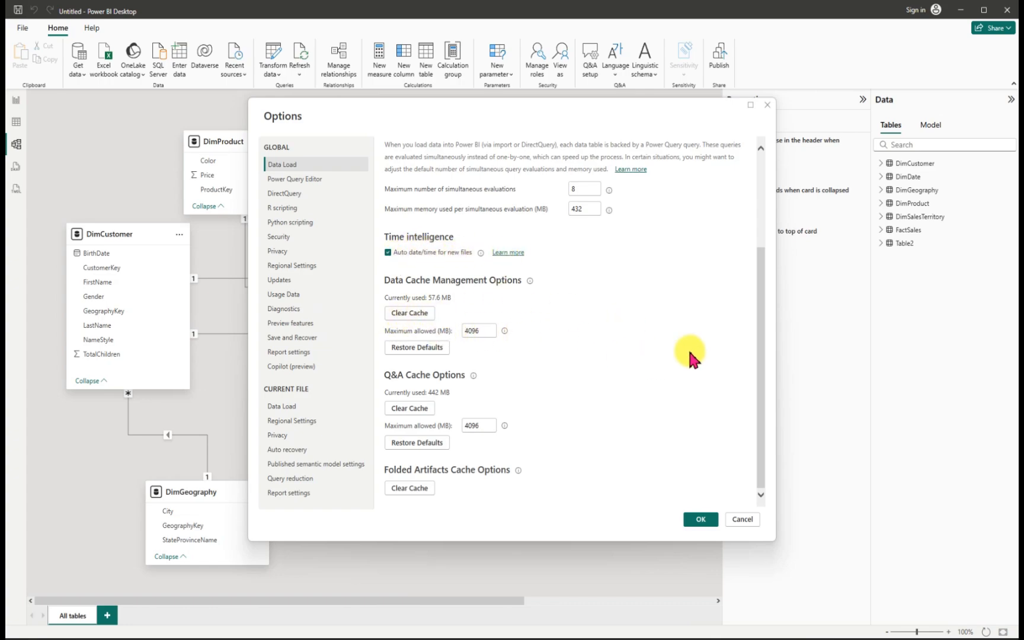
pyautogui.moveTo(758, 340); pyautogui.dragTo(741, 251)
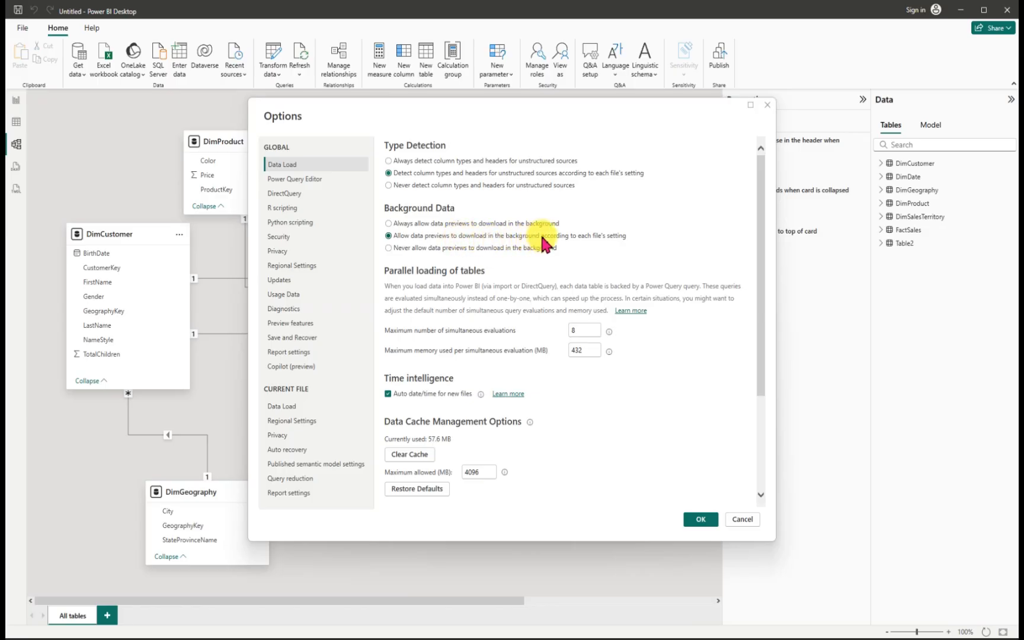
pyautogui.moveTo(763, 279); pyautogui.dragTo(763, 290)
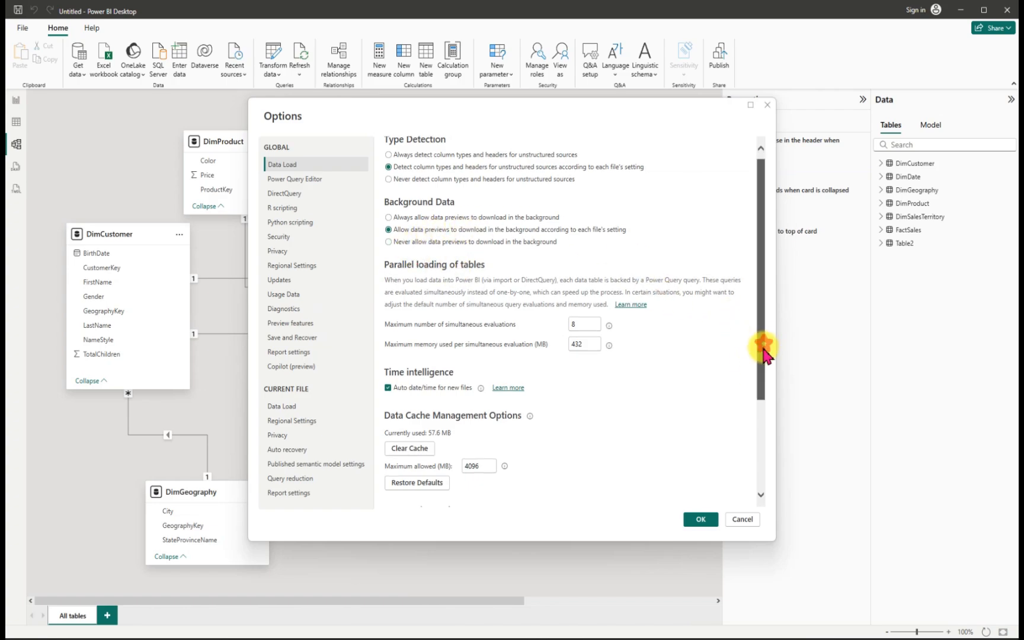
pyautogui.moveTo(762, 343); pyautogui.dragTo(767, 469)
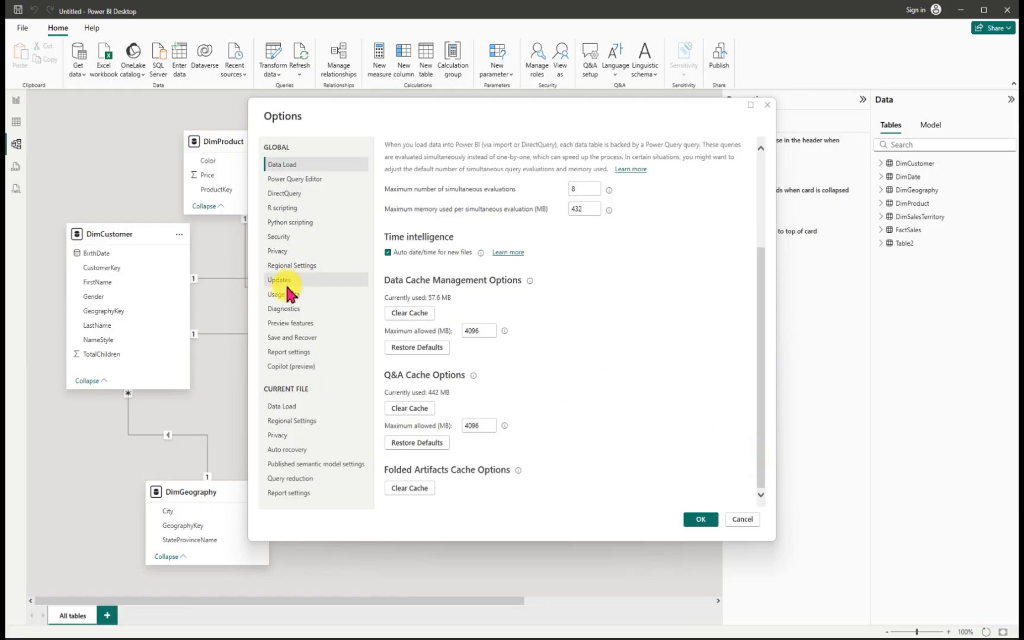
pyautogui.click(293, 407)
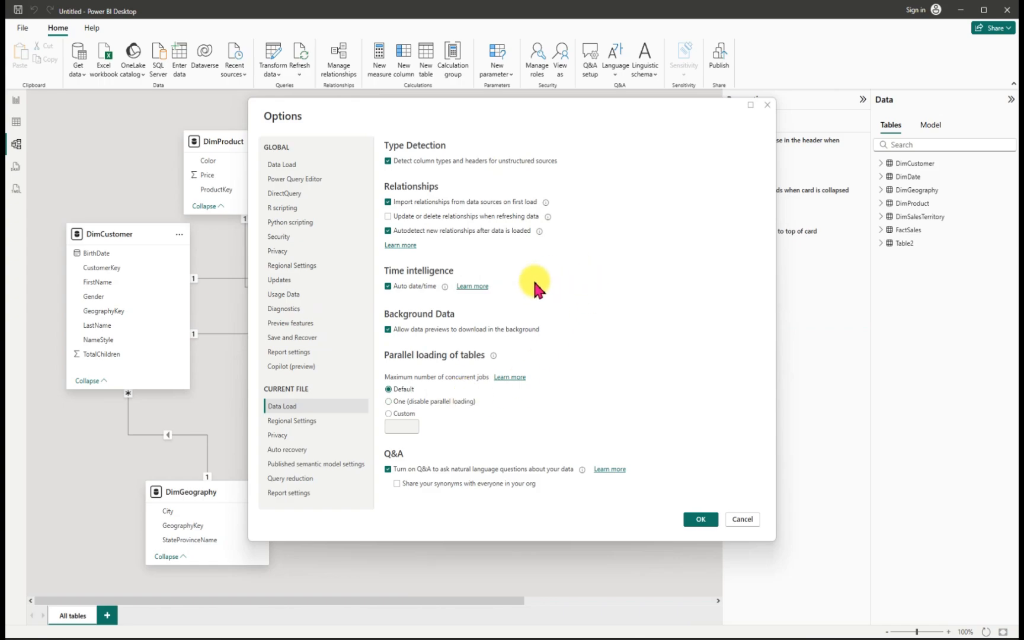
pyautogui.click(698, 520)
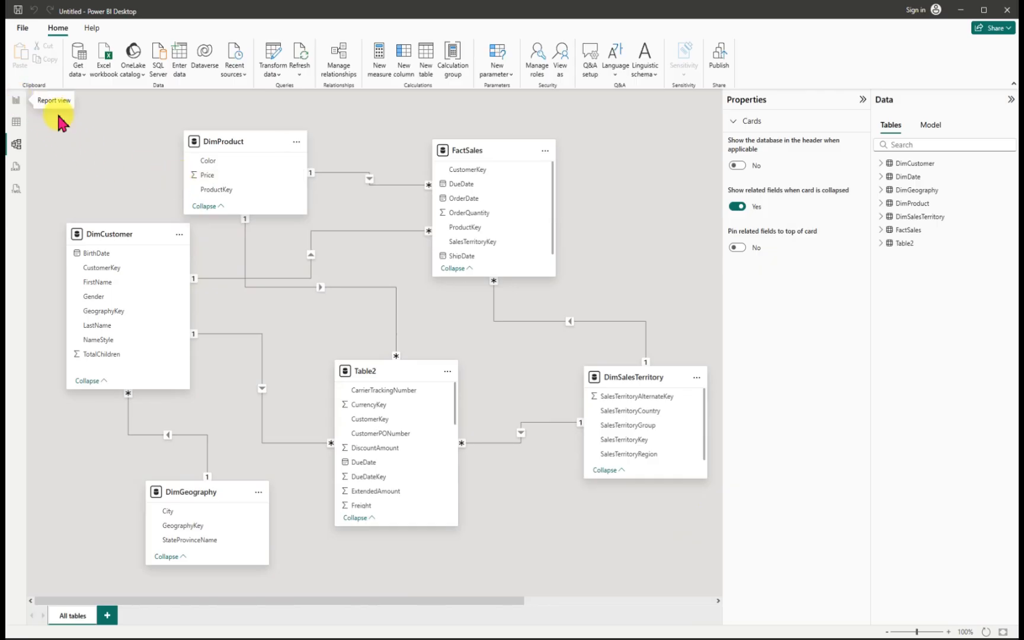
# Step: Rename the report's first page as Page Report
pyautogui.click(19, 102)
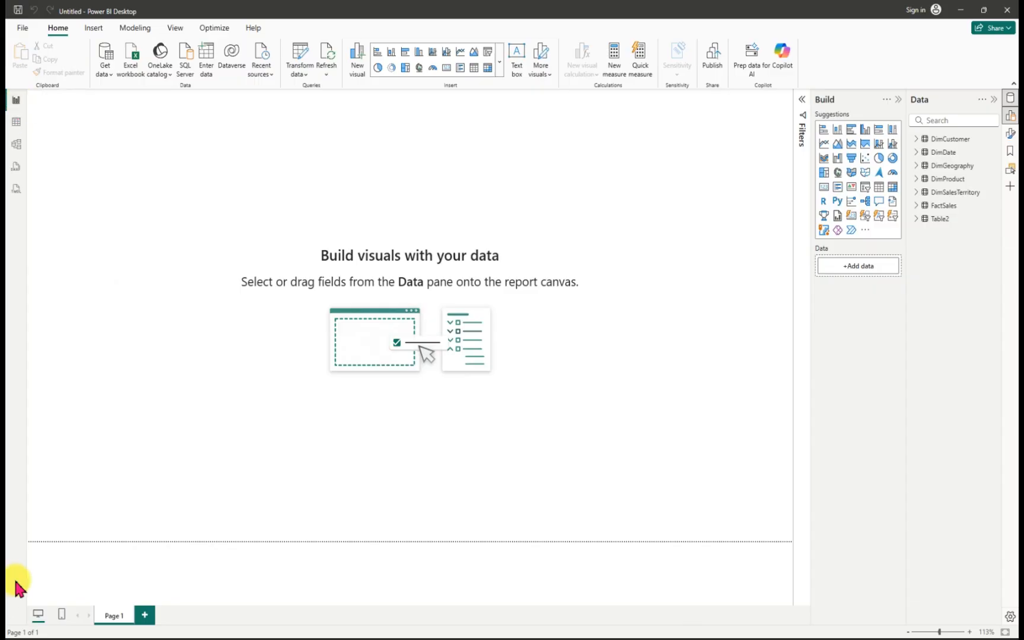
pyautogui.doubleClick(124, 619)
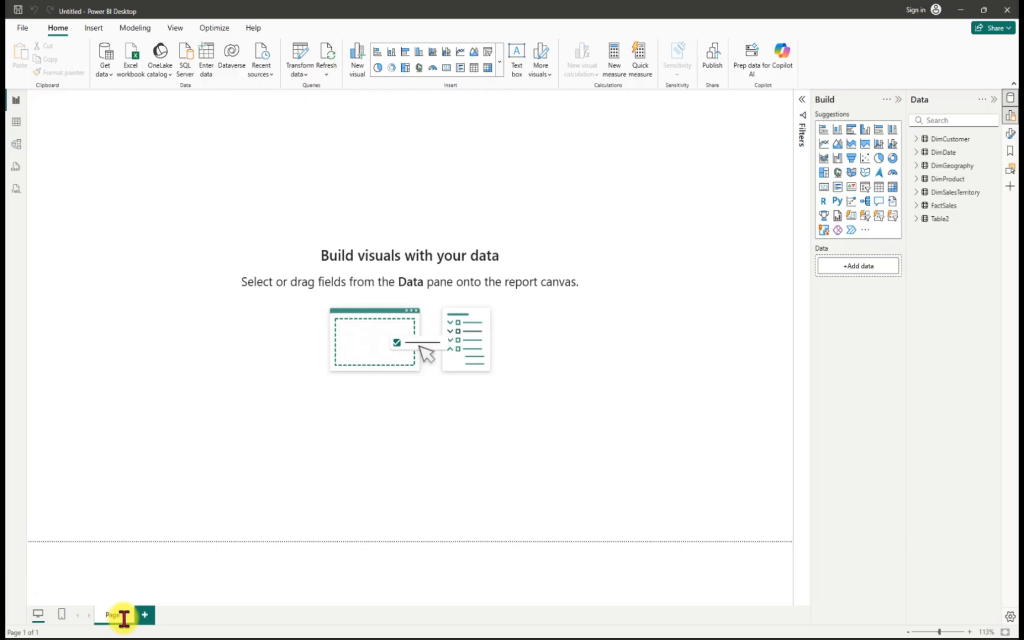
pyautogui.press('BackSpace')
pyautogui.write('Report')
pyautogui.press('Return')
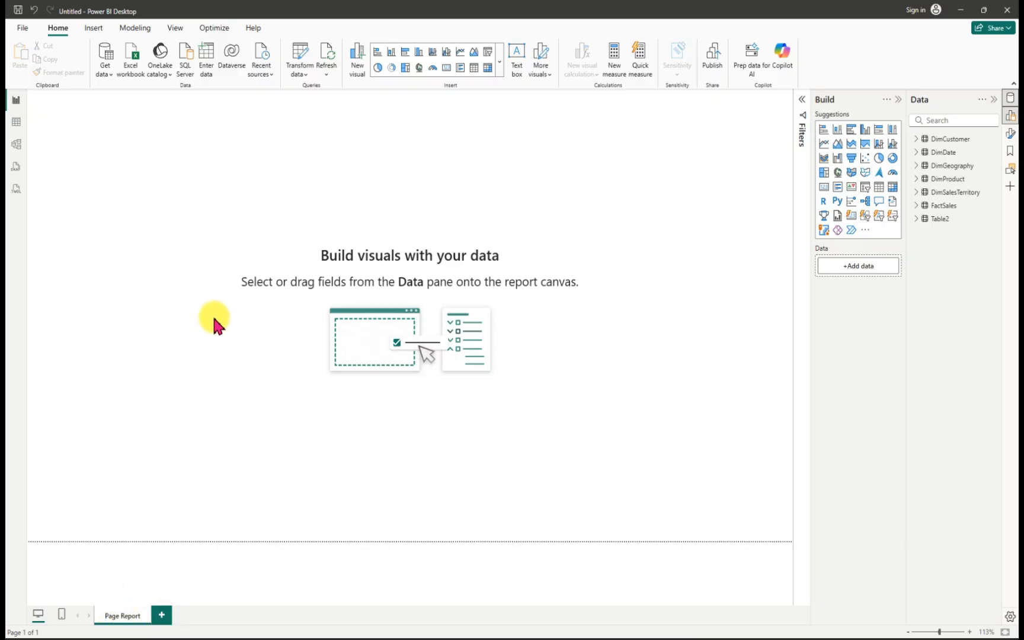
# Step: Save the report in the Downloads folder as Performance Customer Data
pyautogui.click(22, 27)
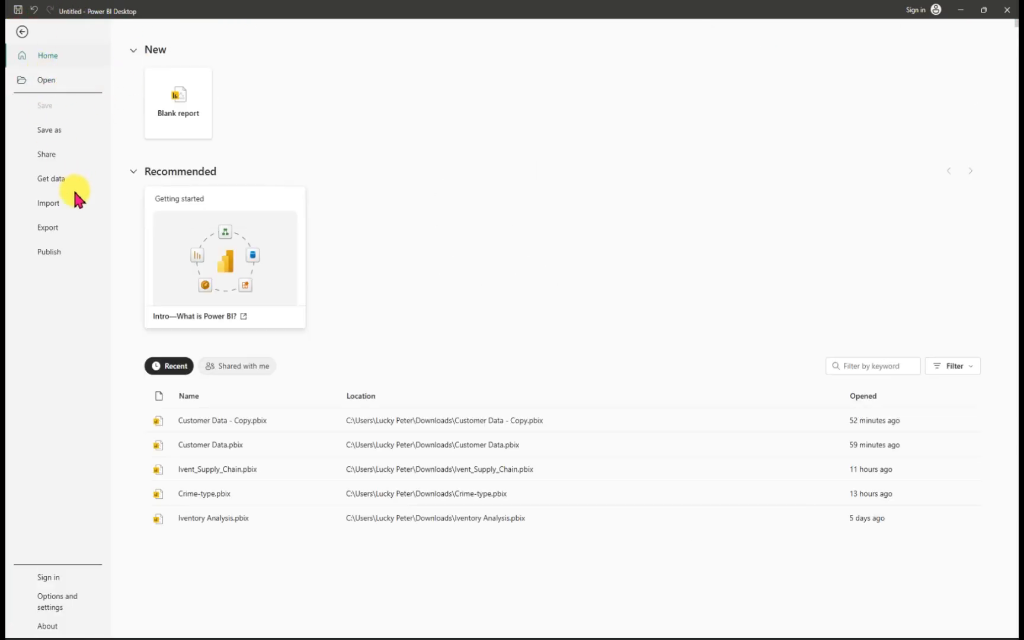
pyautogui.click(61, 134)
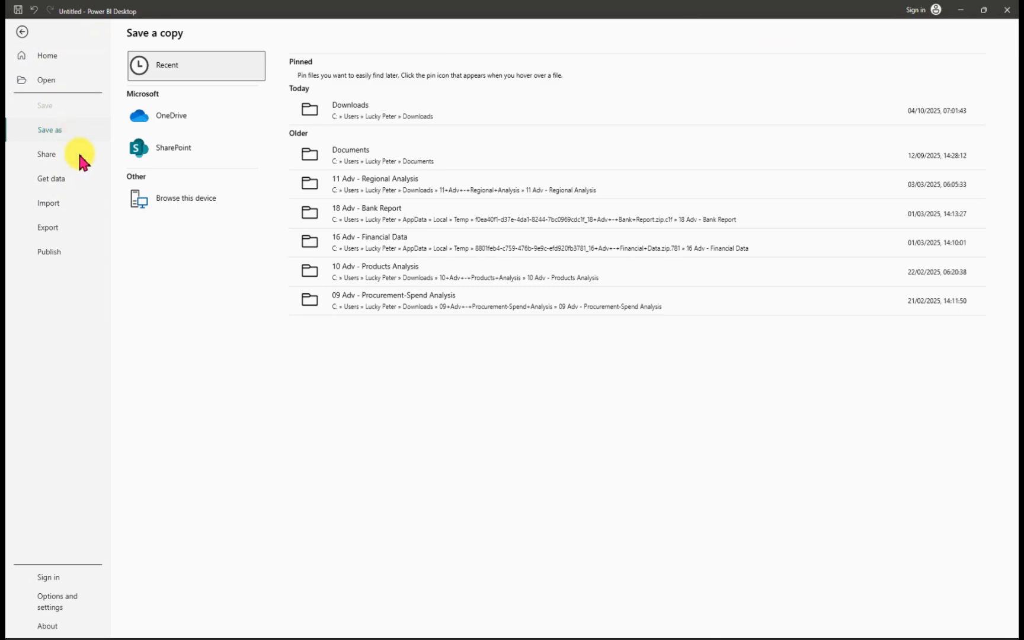
pyautogui.click(203, 203)
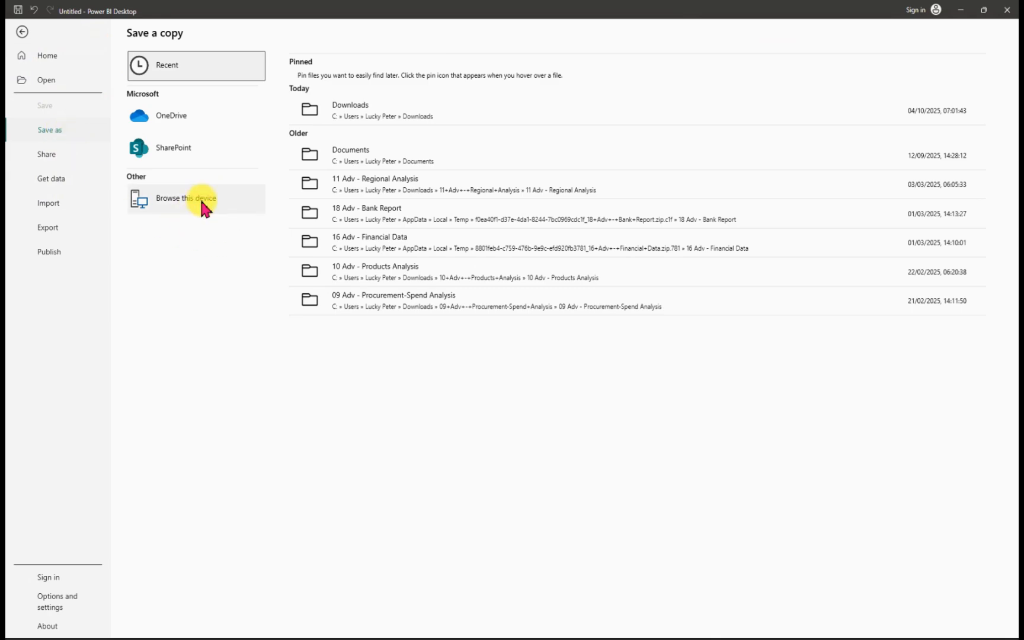
pyautogui.click(202, 202)
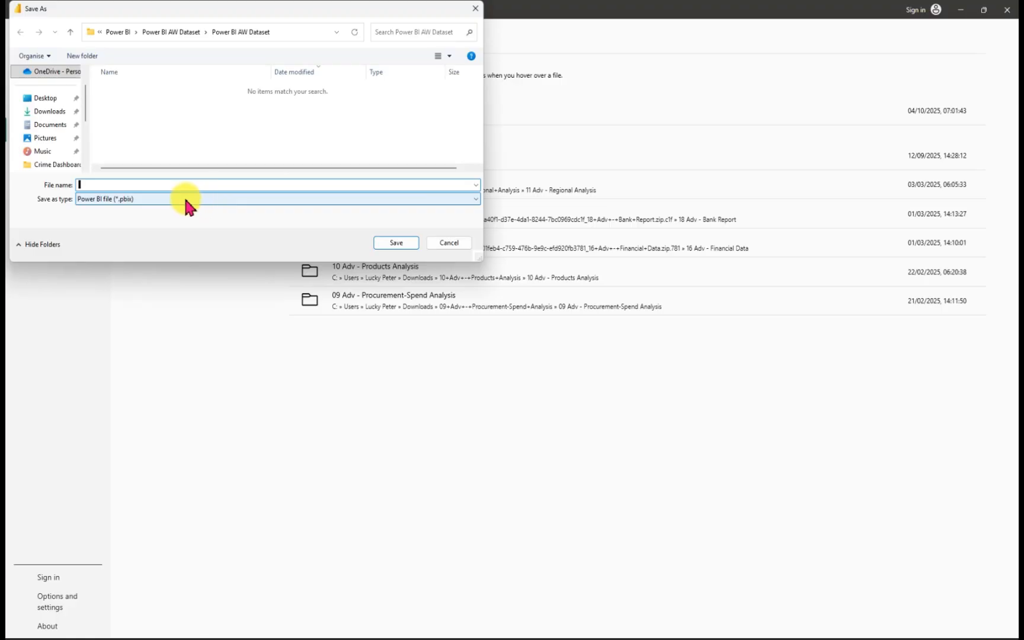
pyautogui.click(46, 99)
pyautogui.click(50, 113)
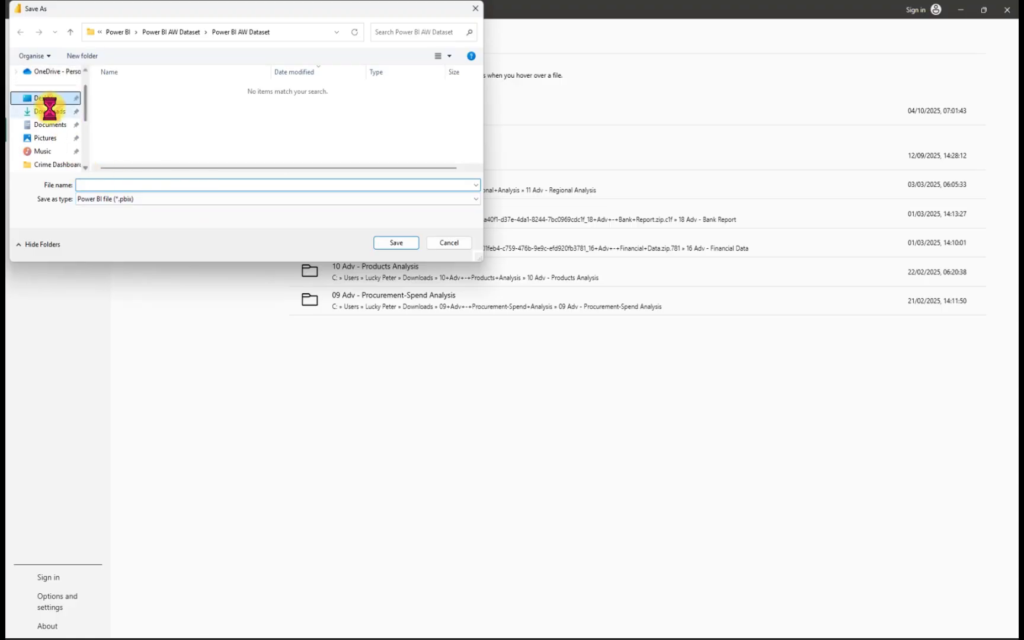
pyautogui.click(51, 118)
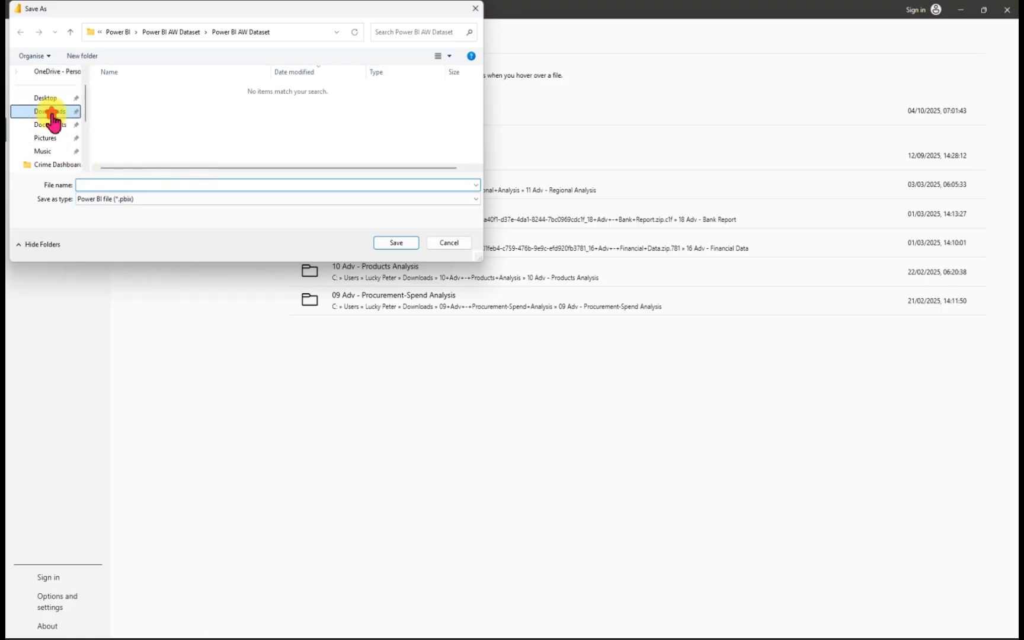
pyautogui.click(101, 186)
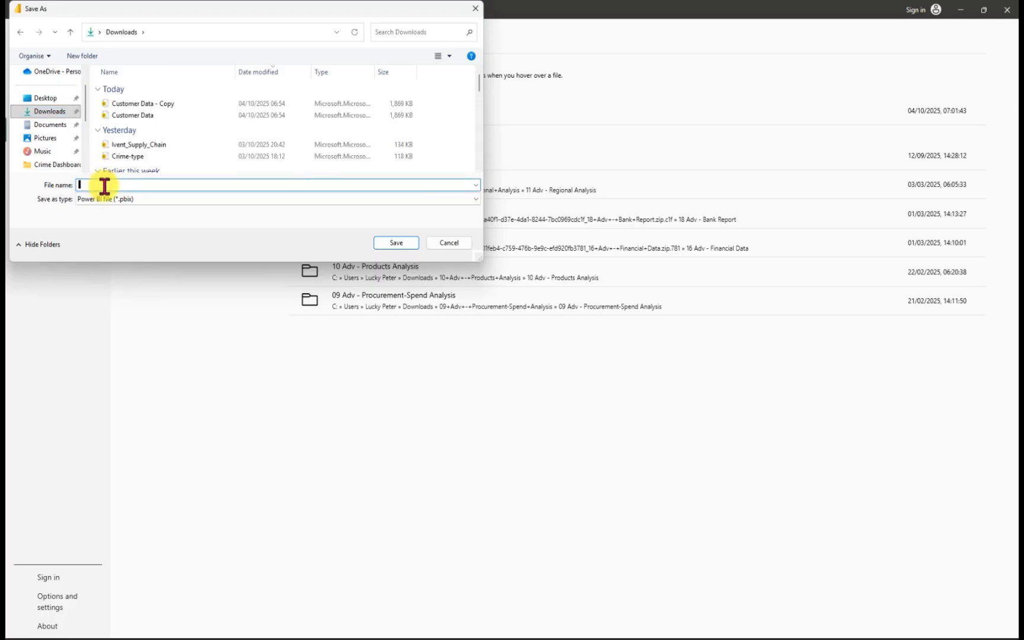
pyautogui.write('Perfor')
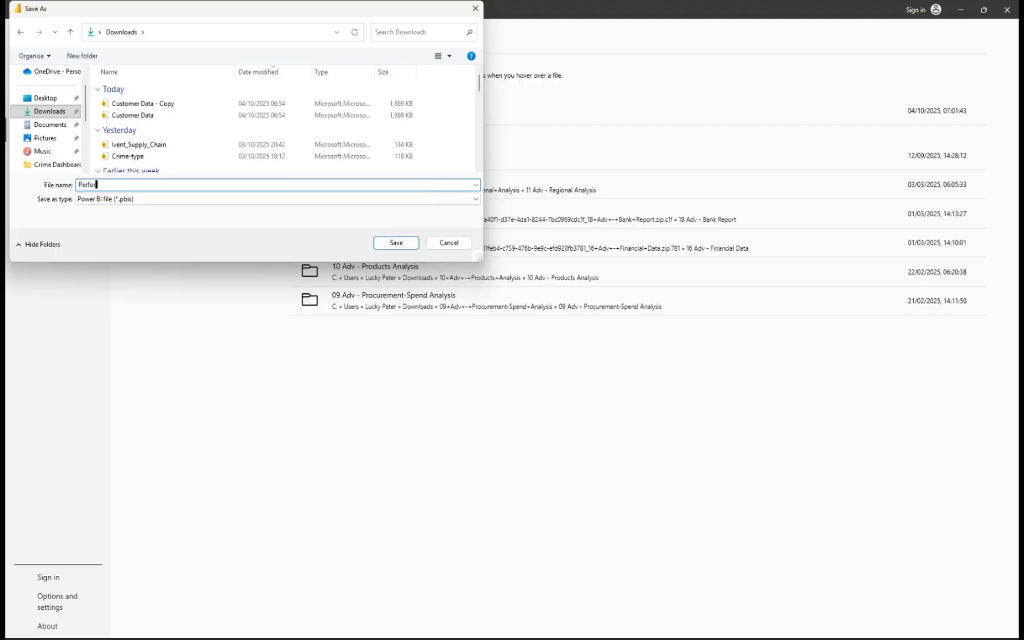
pyautogui.write('mance Customer Data')
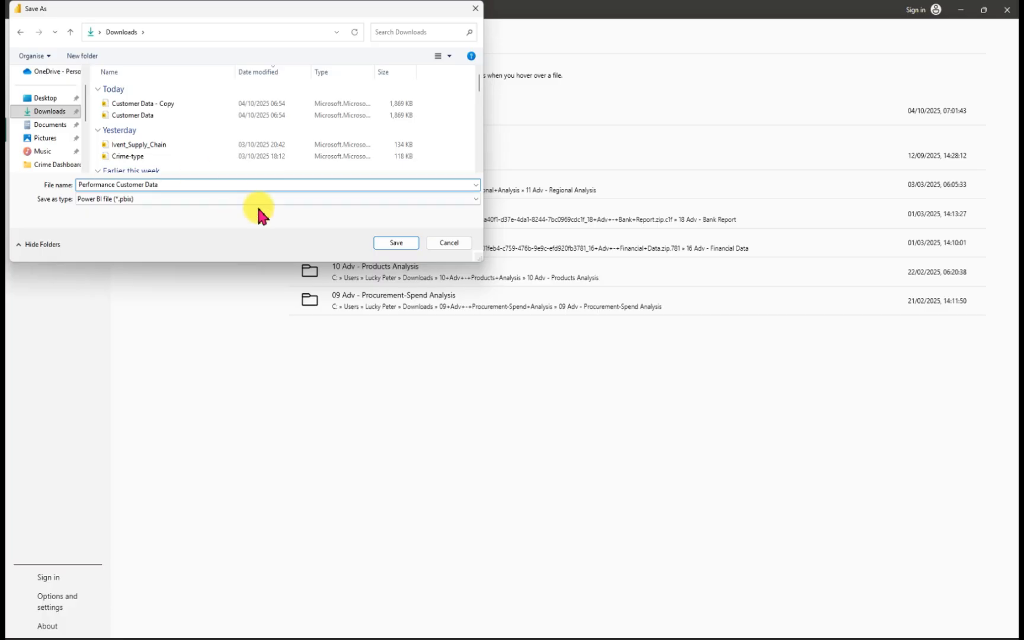
pyautogui.click(394, 242)
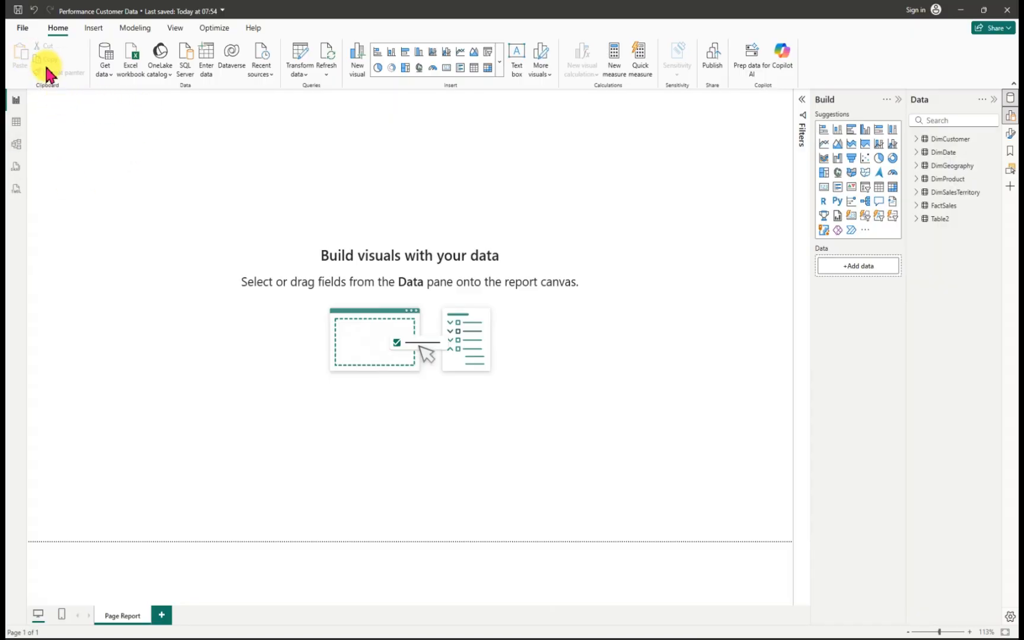
# Step: Create an empty table named Measure and load it into the model
pyautogui.click(210, 73)
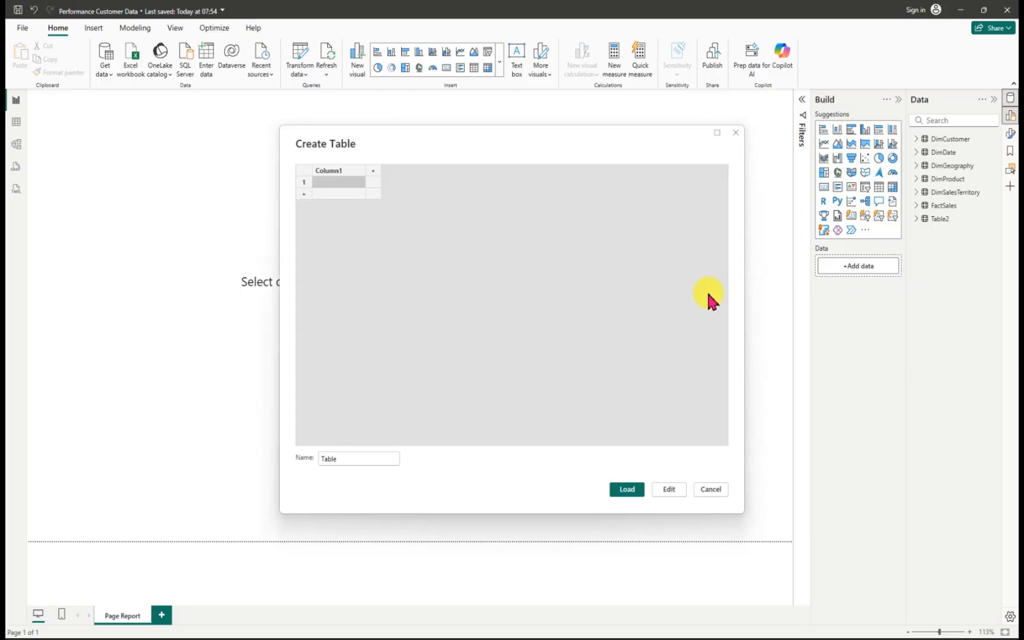
pyautogui.click(345, 460)
pyautogui.press('BackSpace')
pyautogui.press('BackSpace')
pyautogui.press('BackSpace')
pyautogui.press('BackSpace')
pyautogui.press('BackSpace')
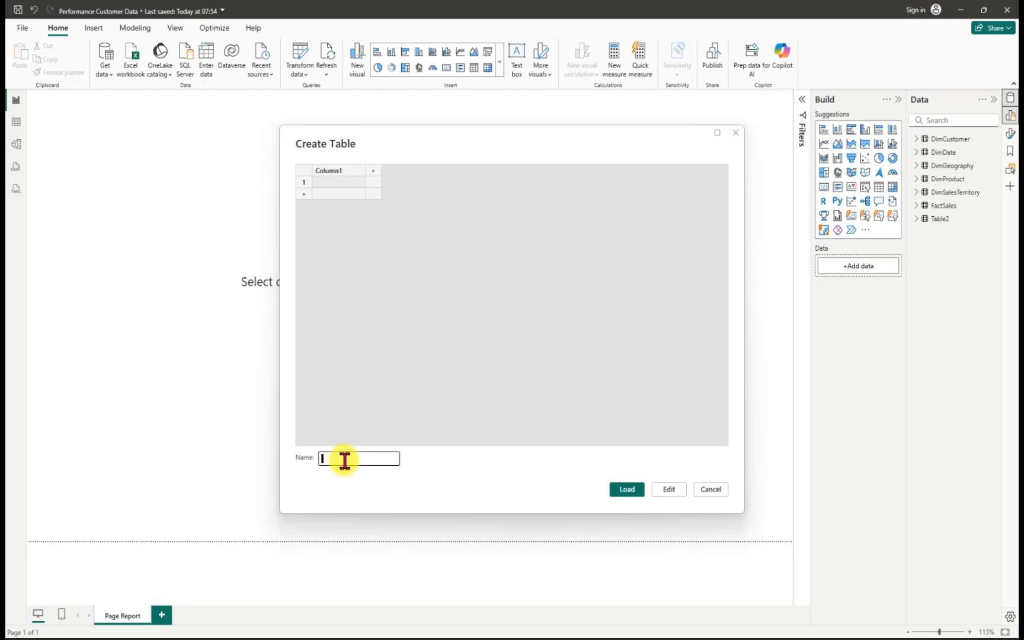
pyautogui.write('Measure')
pyautogui.click(626, 489)
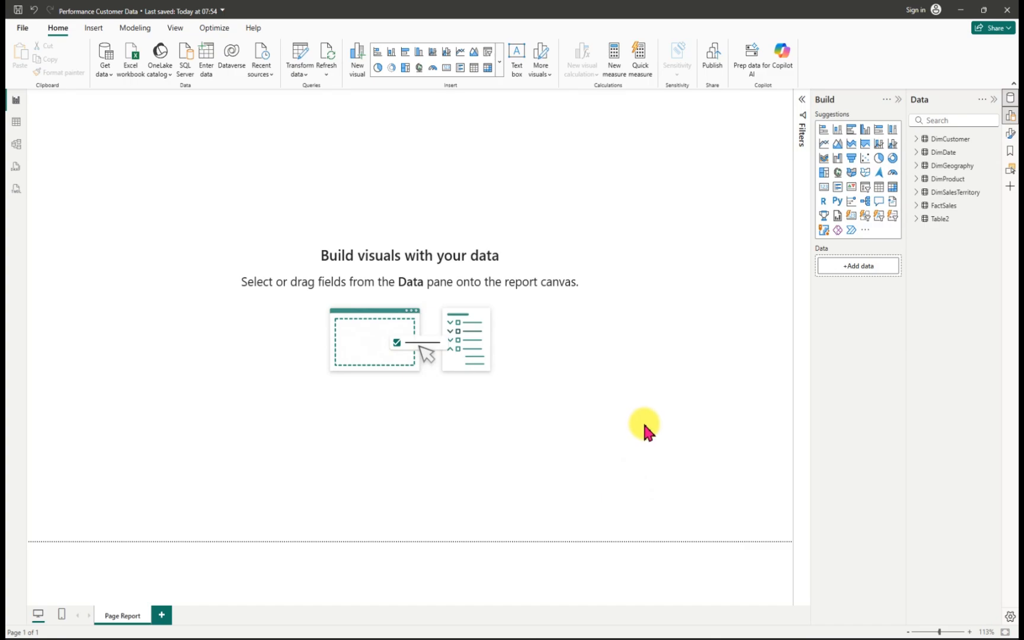
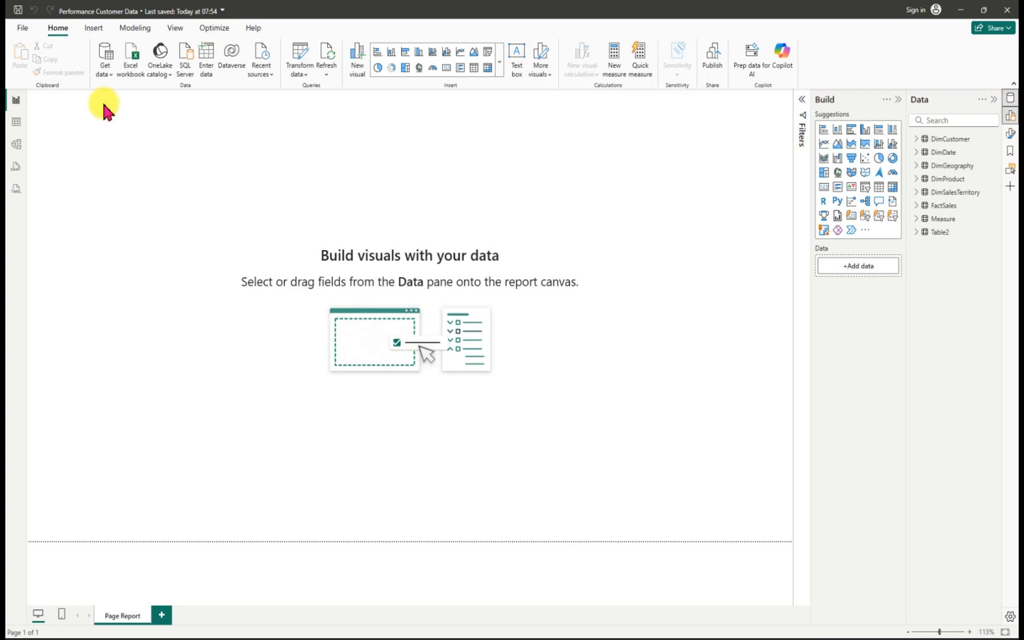
# Step: Add a new measure to the Measure table and name it Total Revenue, leaving a second line for its formula
pyautogui.click(927, 221)
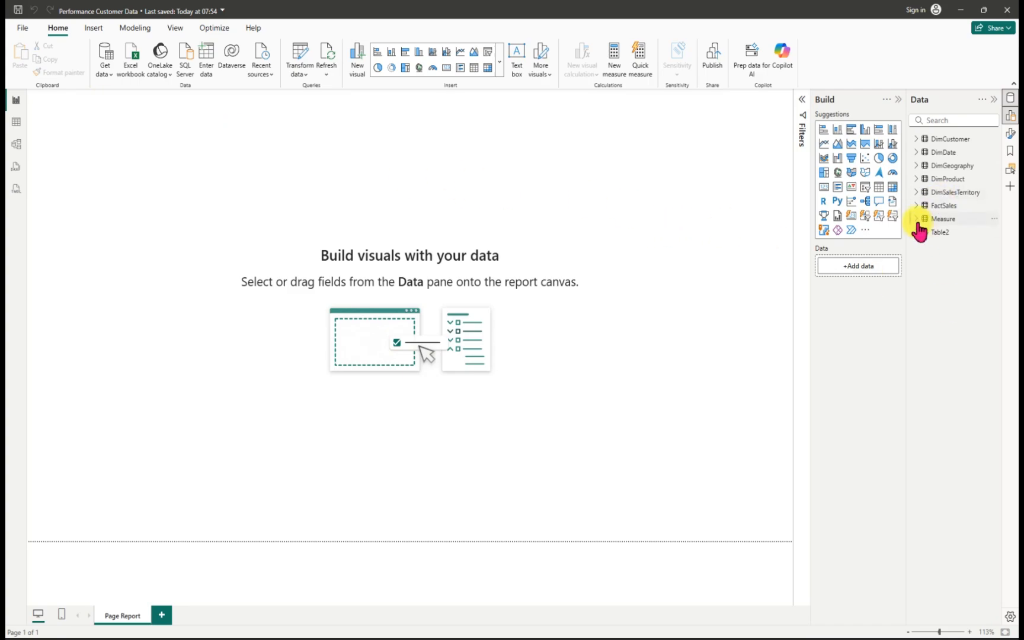
pyautogui.click(995, 220)
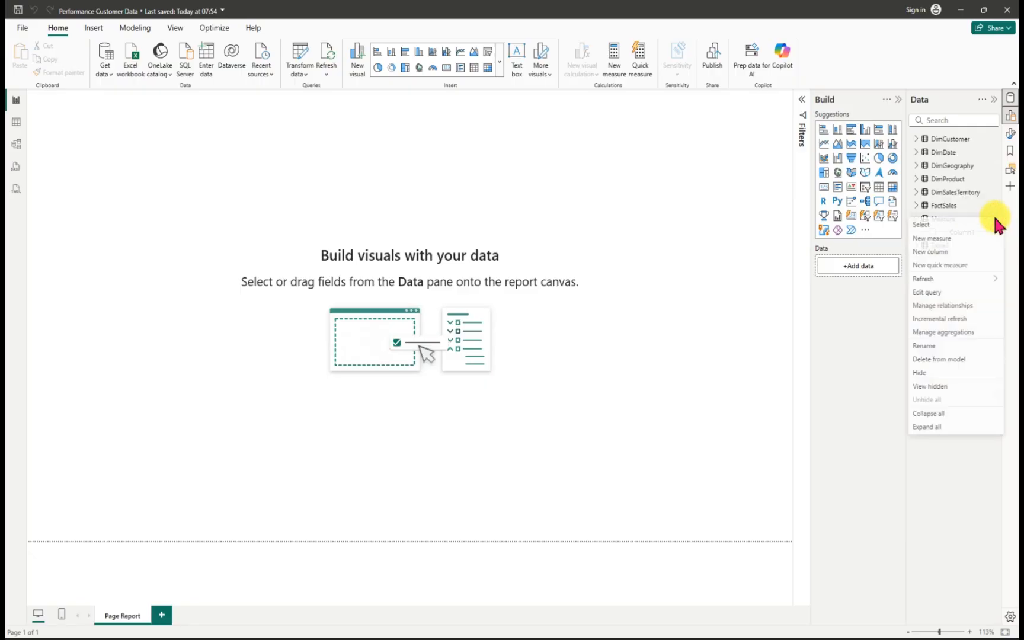
pyautogui.click(935, 238)
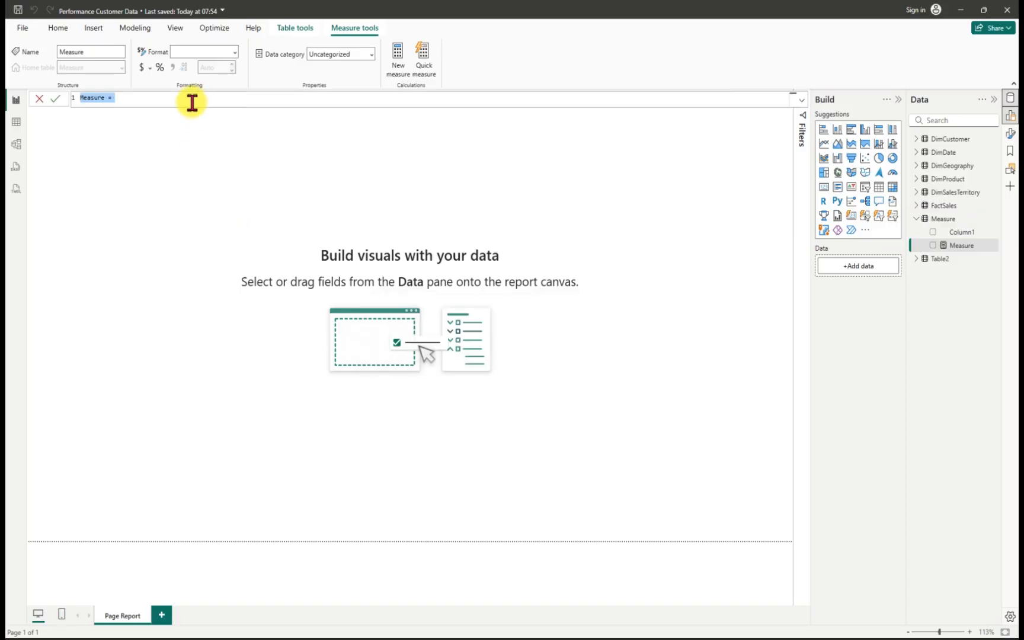
pyautogui.press('BackSpace')
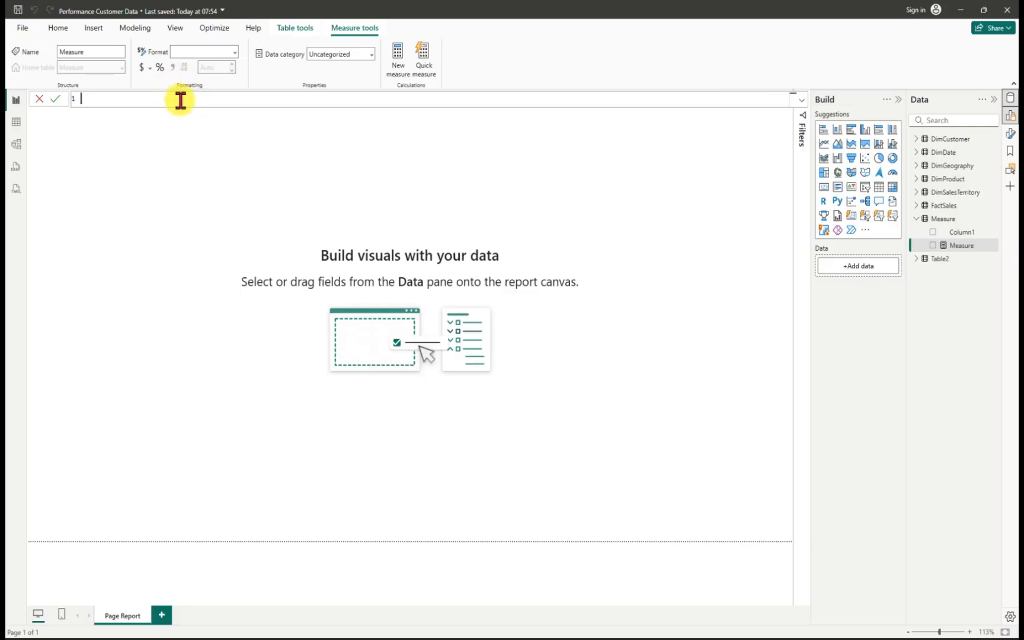
pyautogui.scroll(5, 189, 98)
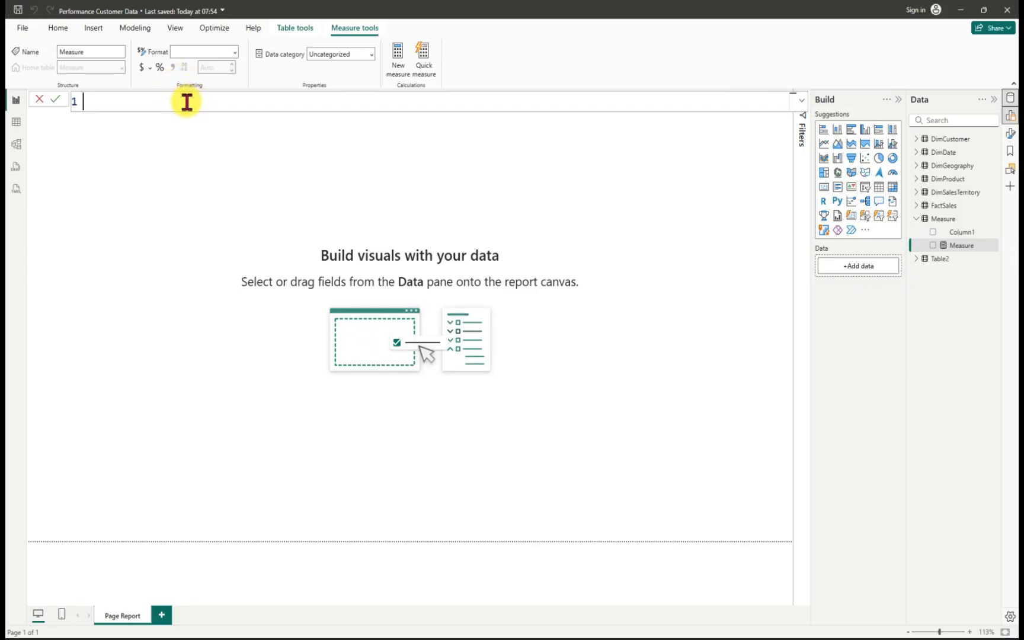
pyautogui.keyDown('ctrl'); pyautogui.scroll(4, 187, 102); pyautogui.keyUp('ctrl')
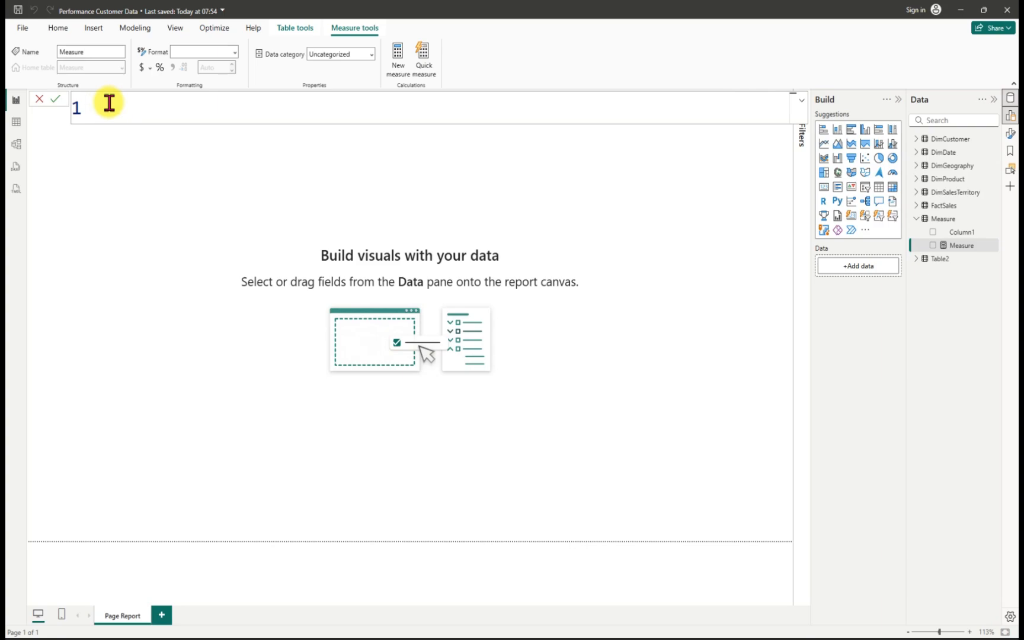
pyautogui.write('Total R')
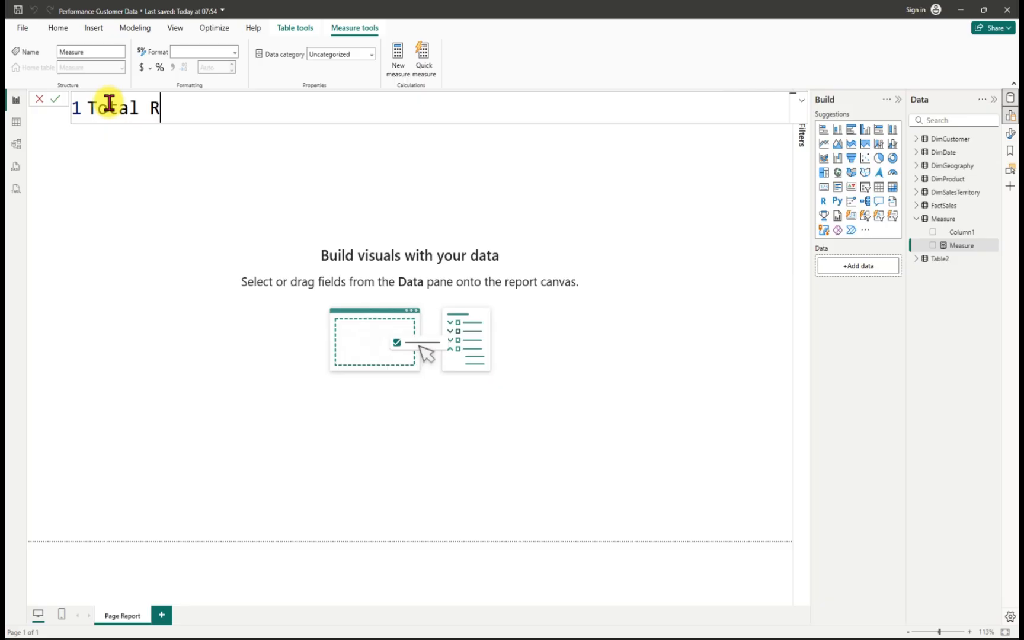
pyautogui.write('evenue ')
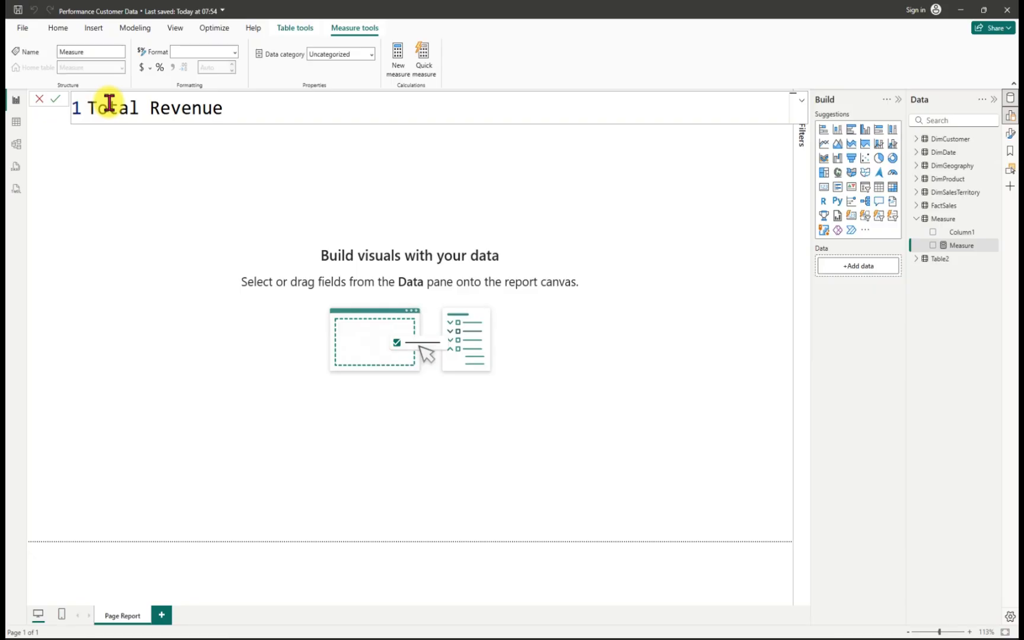
pyautogui.write('=')
pyautogui.hotkey('shift', 'Return')
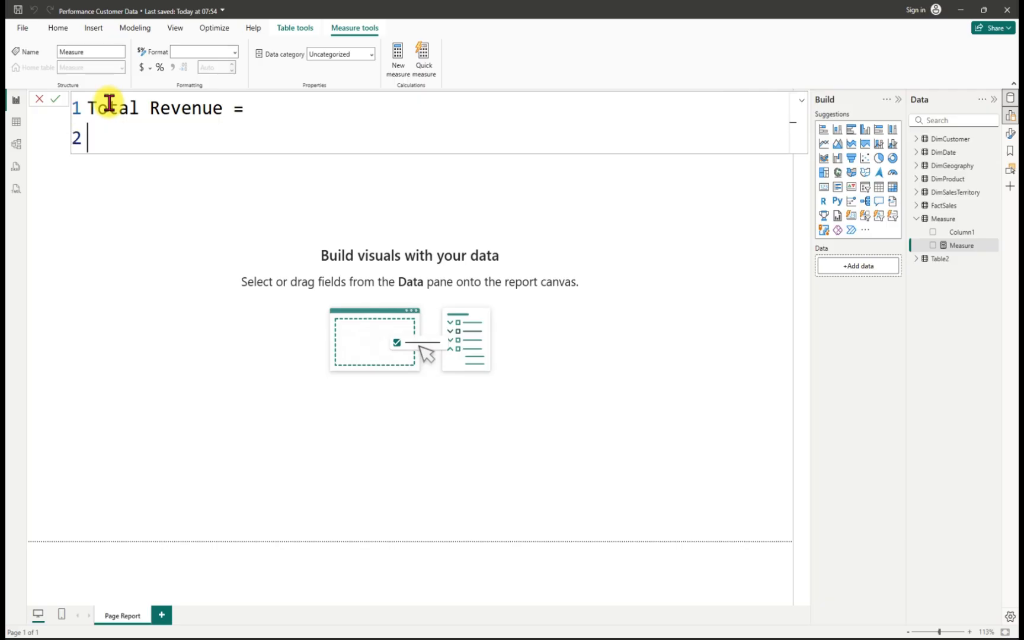
# Step: Start the Total Revenue formula with SUMX and give FactSales as its table argument, each on its own line
pyautogui.write('sum')
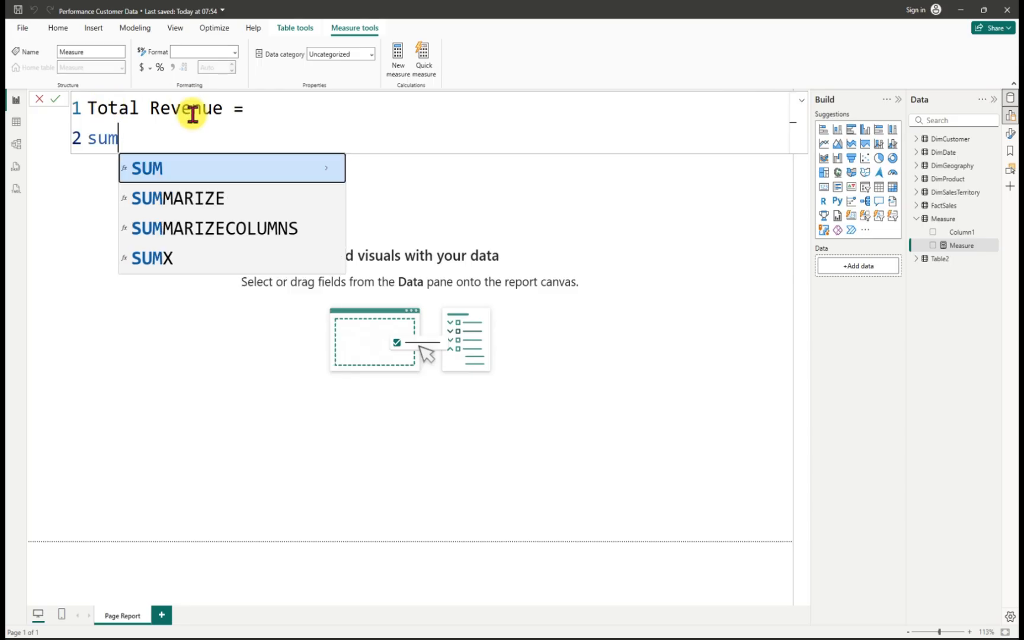
pyautogui.click(155, 259)
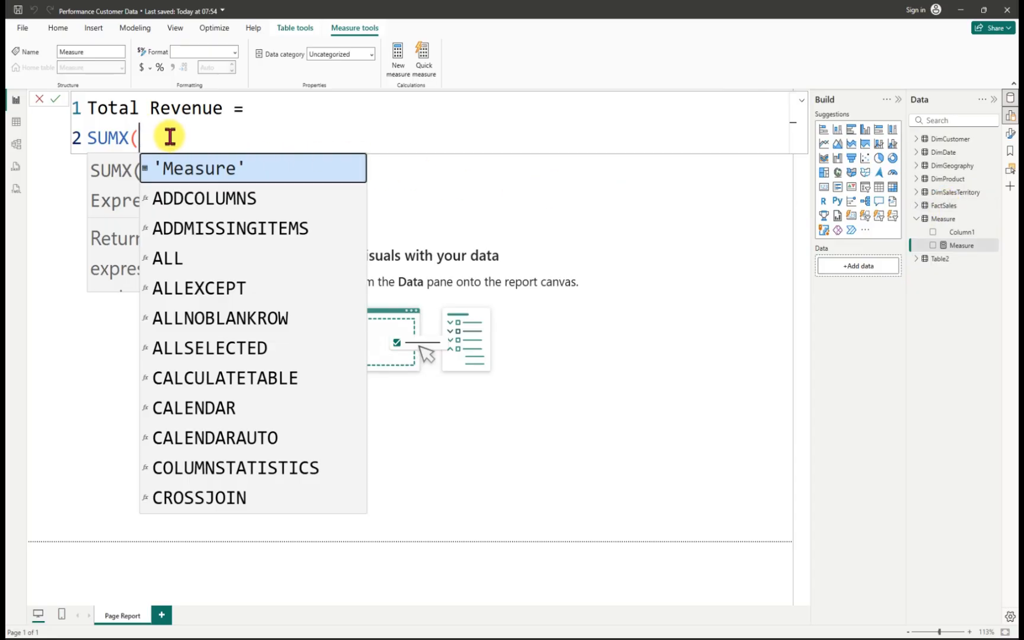
pyautogui.hotkey('shift', 'Return')
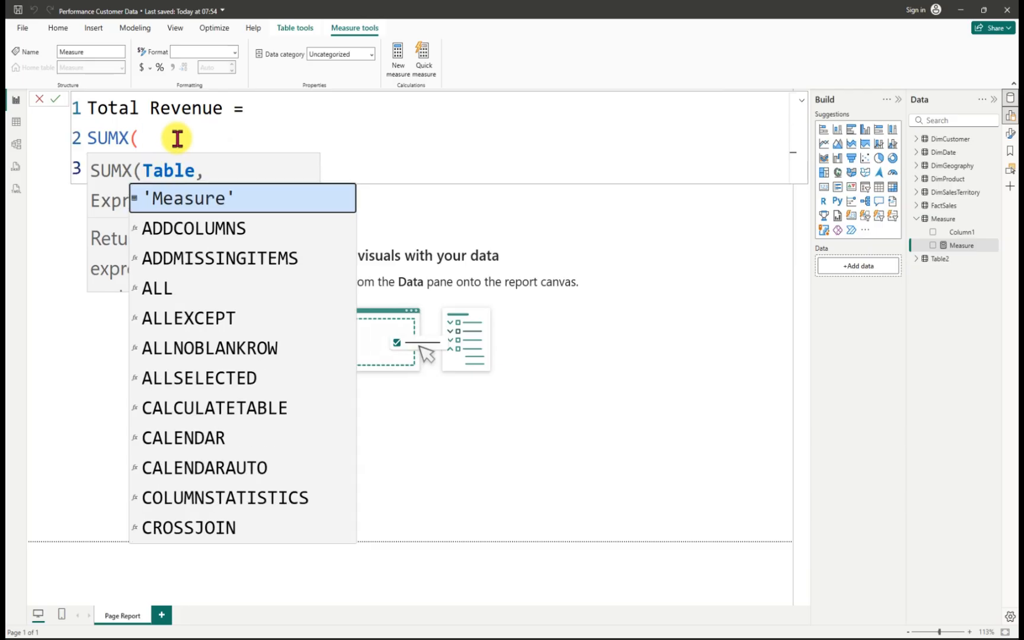
pyautogui.write('Fac')
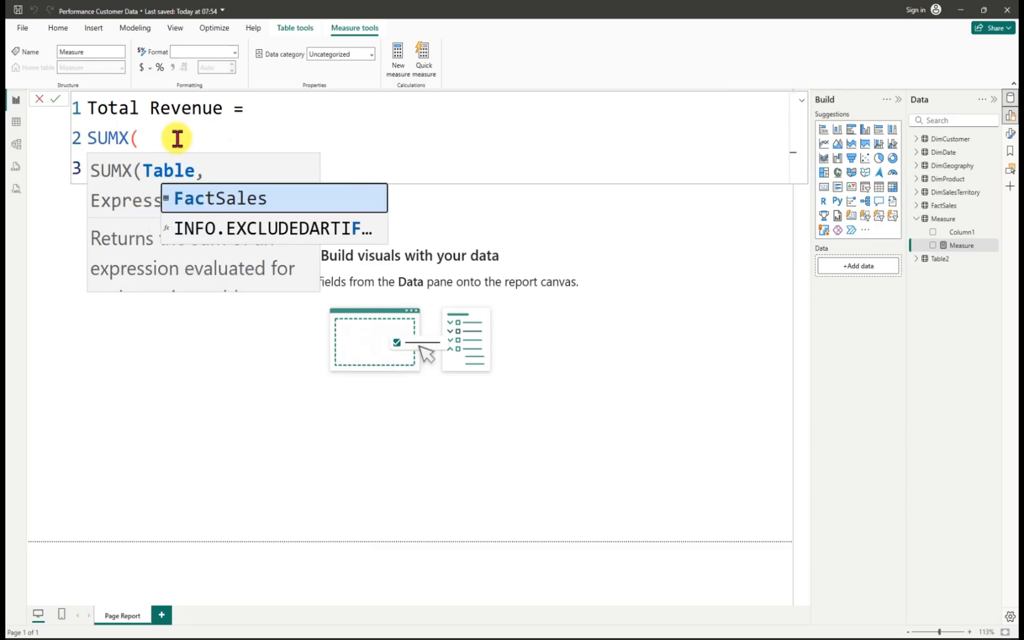
pyautogui.press('Tab')
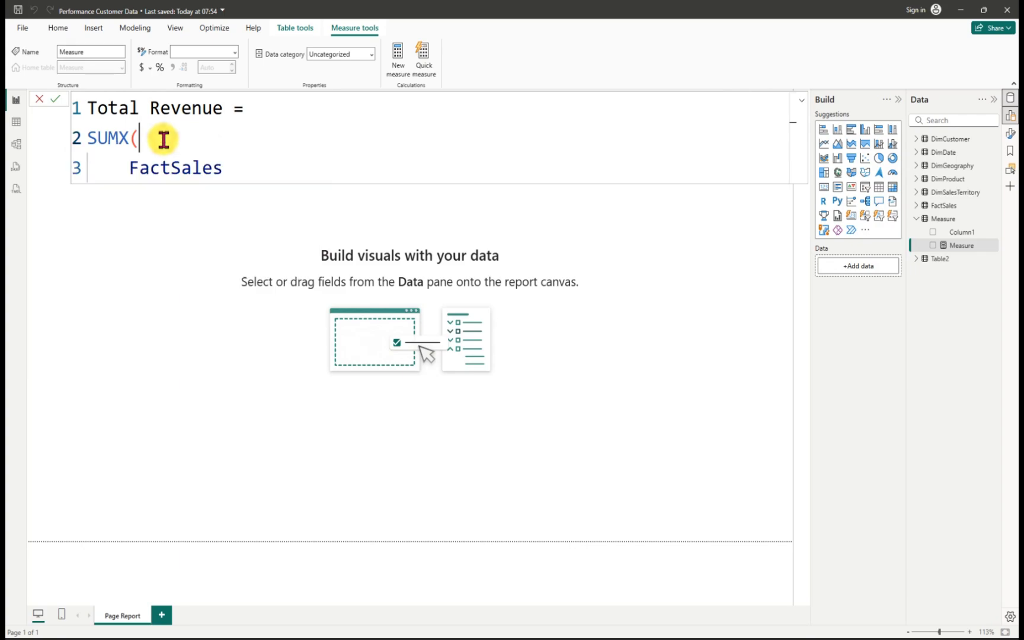
pyautogui.doubleClick(232, 169)
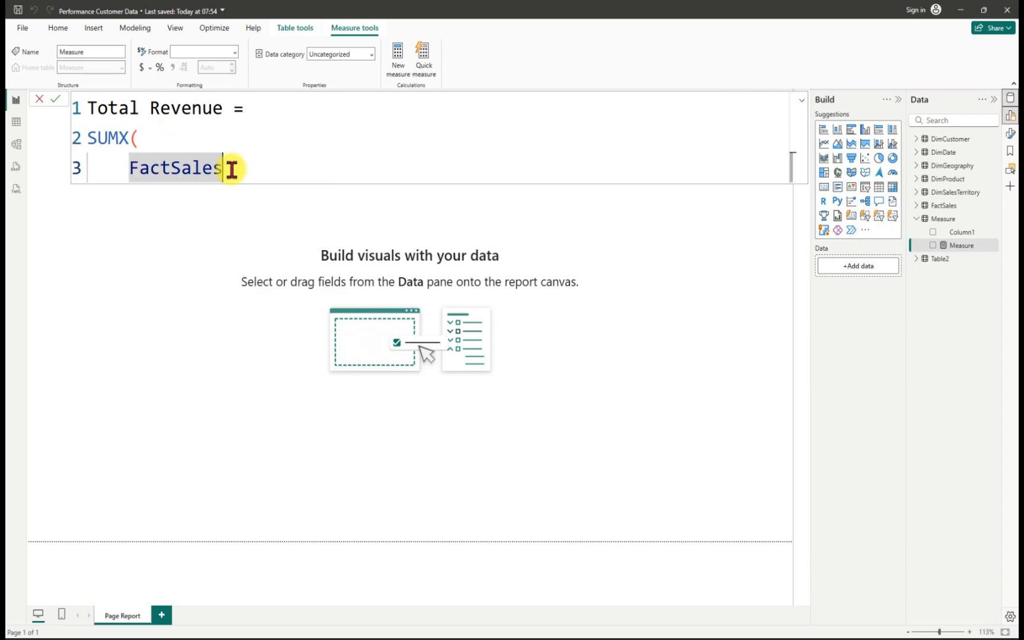
pyautogui.click(232, 169)
pyautogui.hotkey('shift', 'Return')
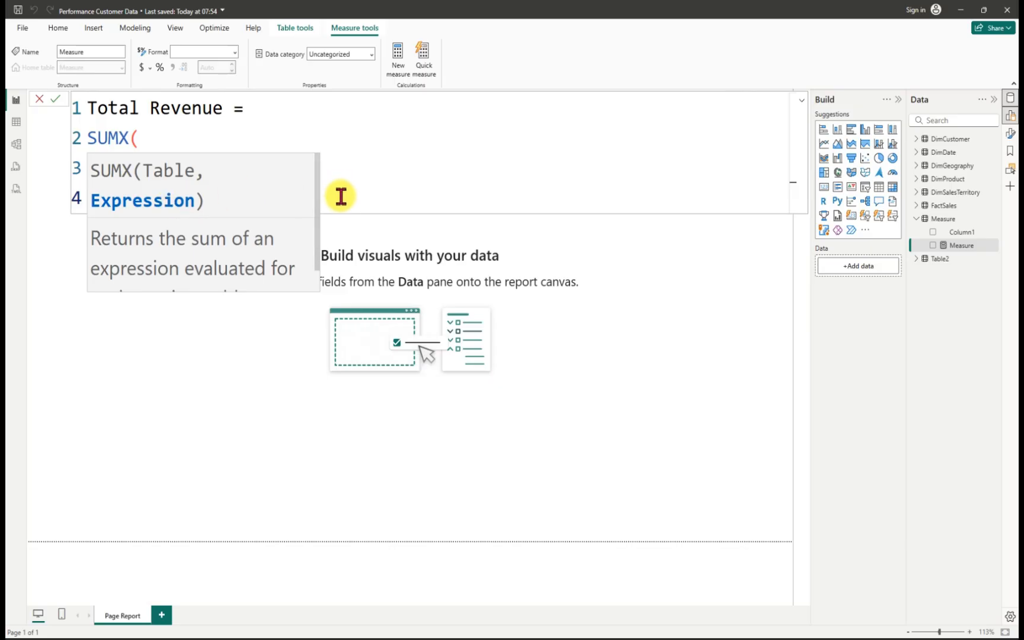
# Step: Add FactSales[OrderQuantity] as the SUMX expression on line 4 of Total Revenue, followed by a multiplication sign
pyautogui.click(355, 143)
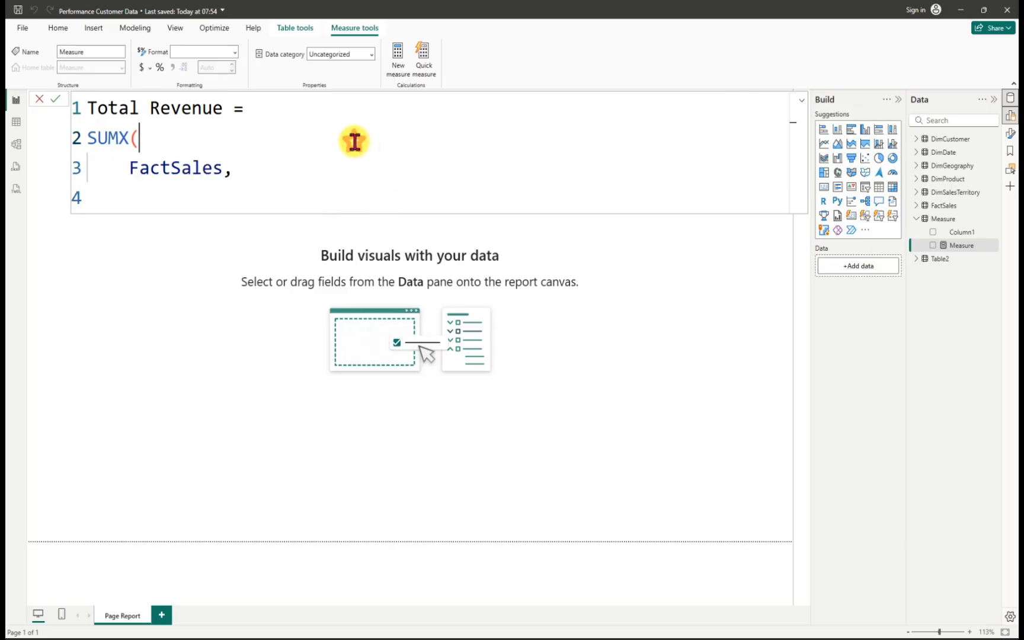
pyautogui.click(155, 188)
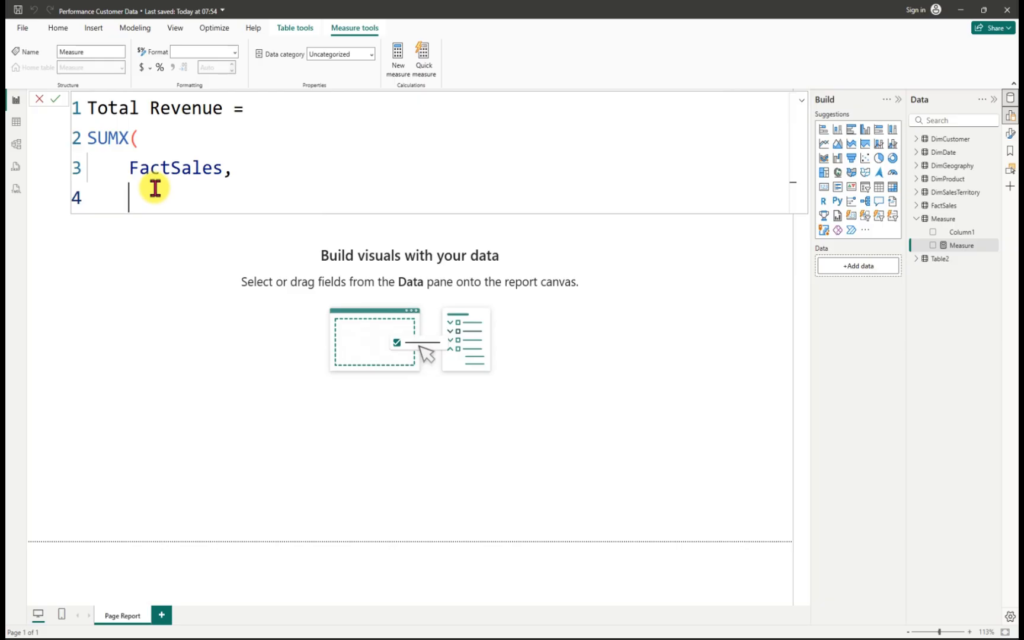
pyautogui.write('order')
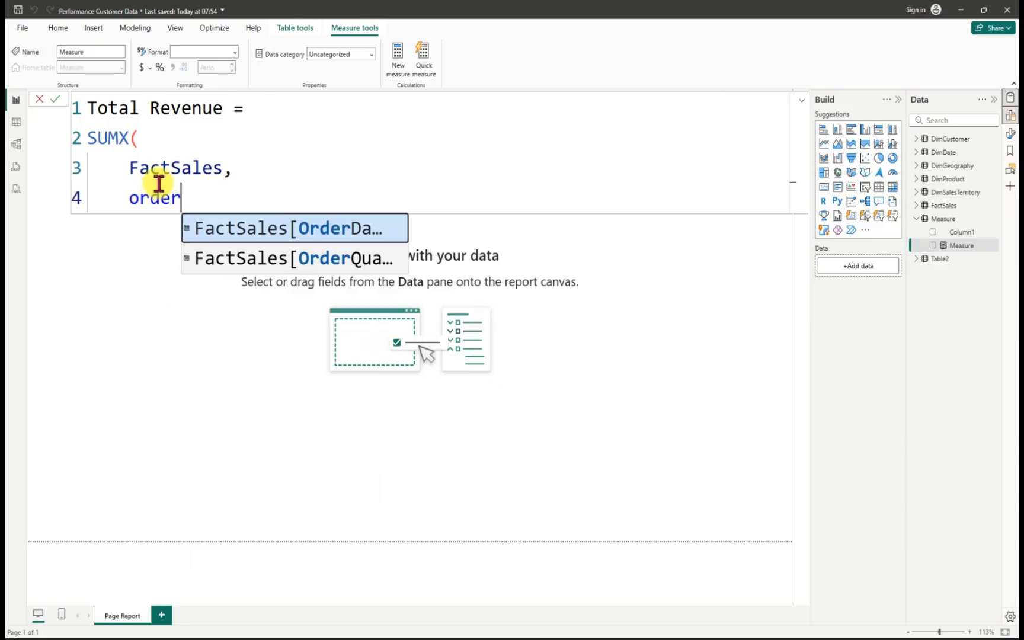
pyautogui.click(290, 259)
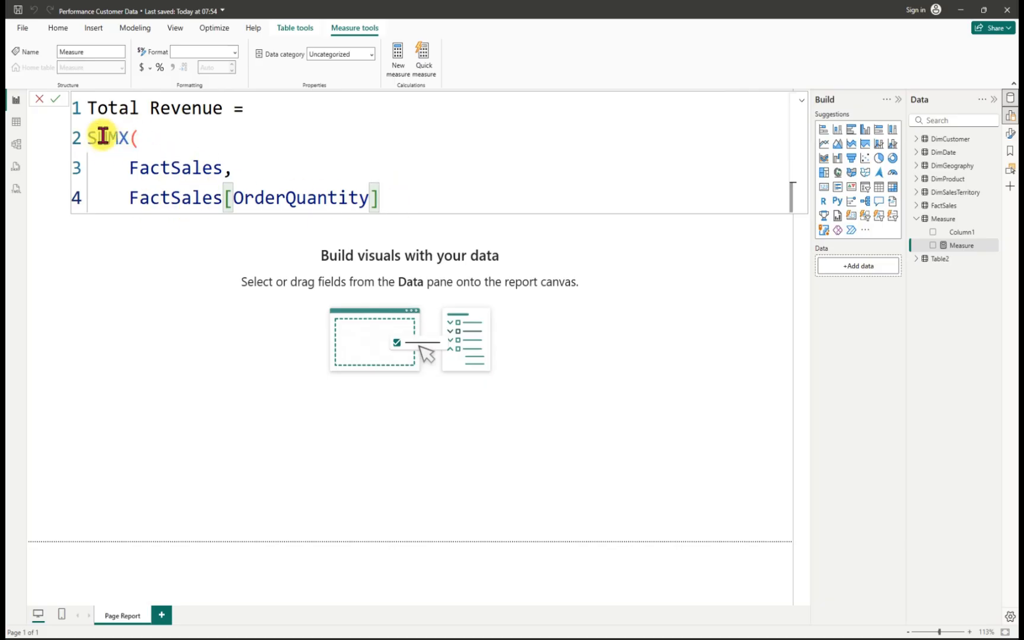
pyautogui.click(226, 169)
pyautogui.write(',')
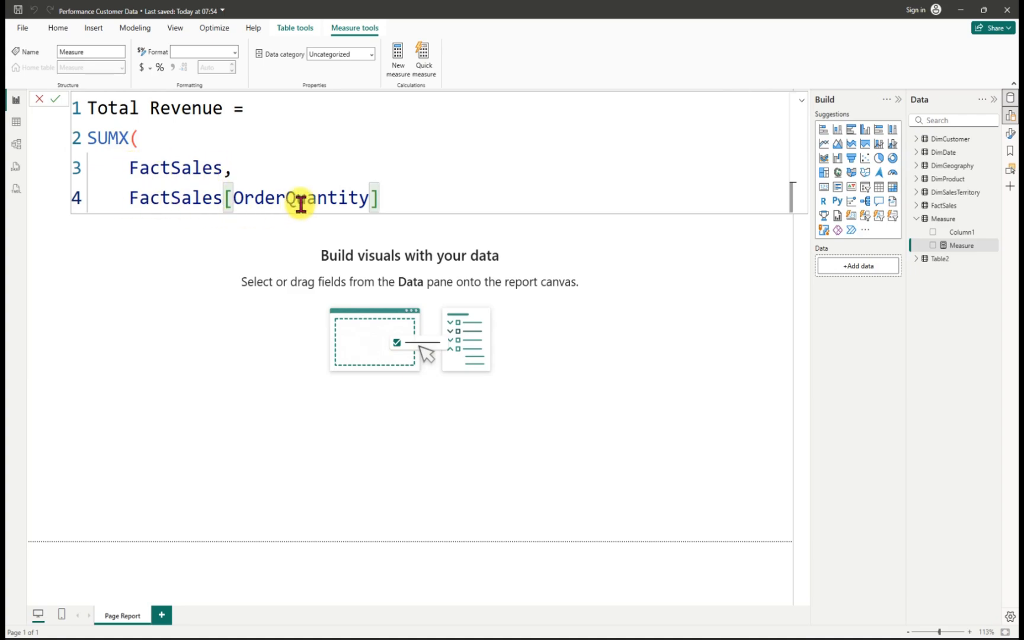
pyautogui.click(384, 190)
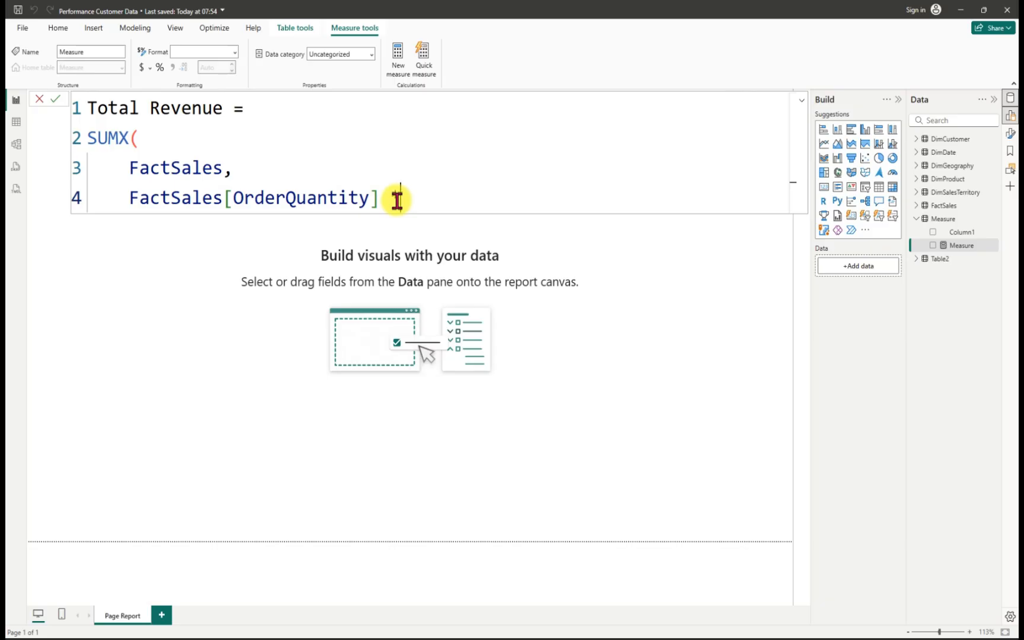
pyautogui.write('n')
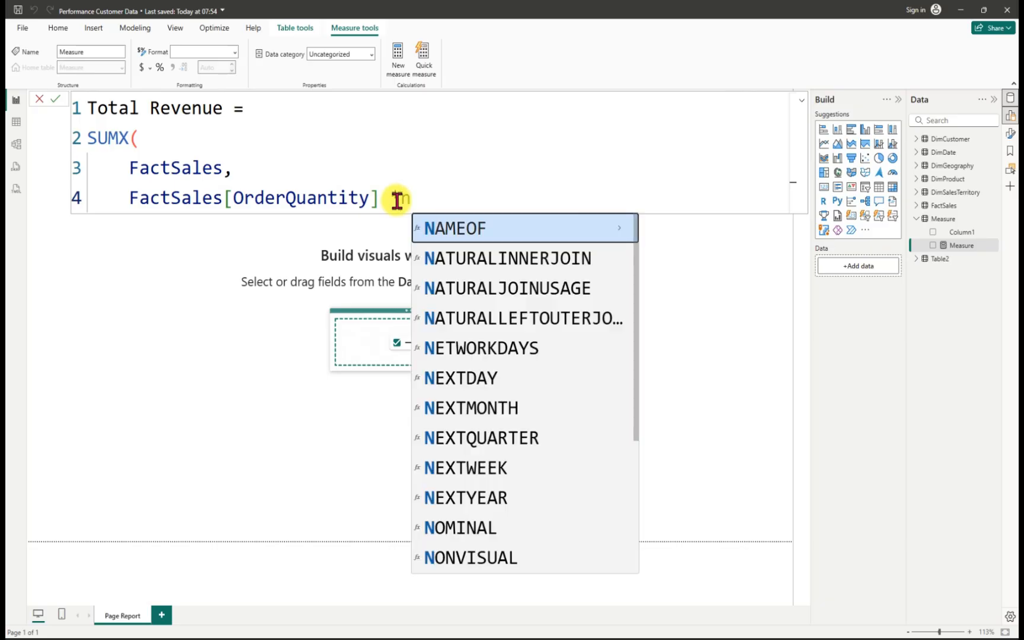
pyautogui.press('BackSpace')
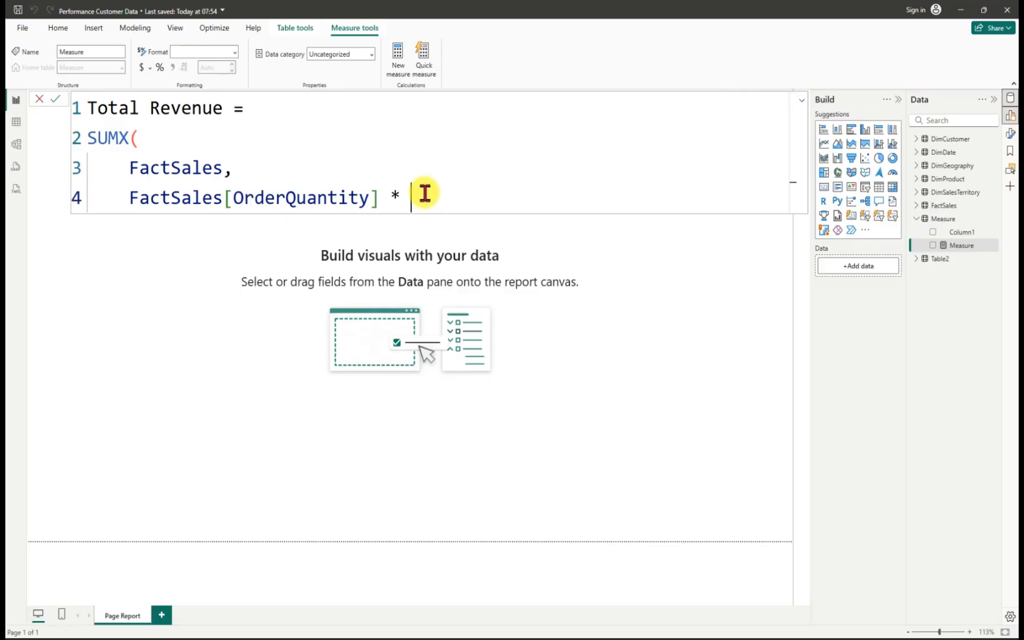
pyautogui.write('rel')
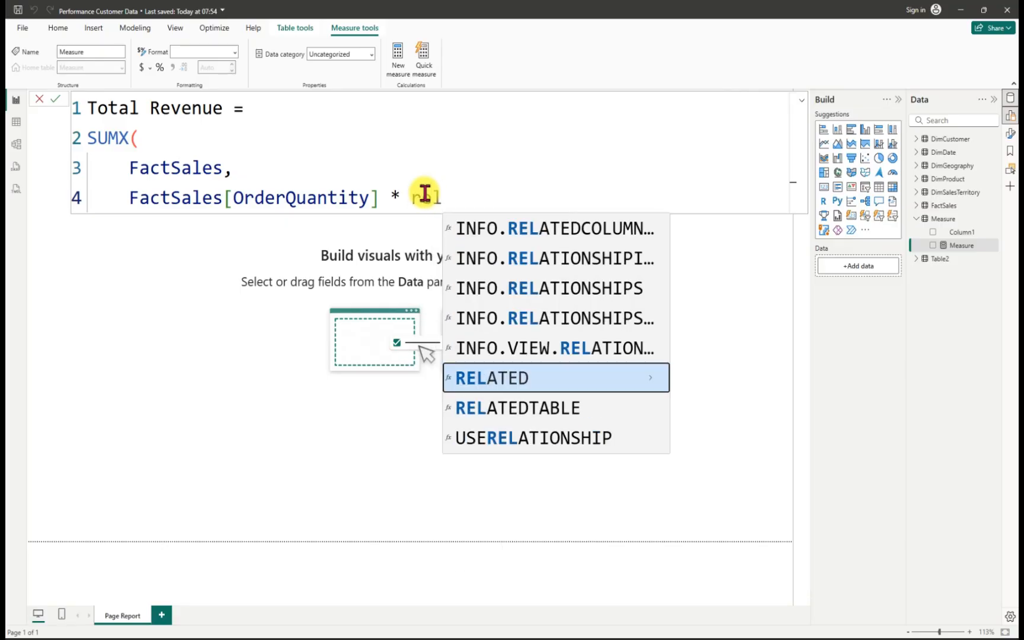
pyautogui.press('Tab')
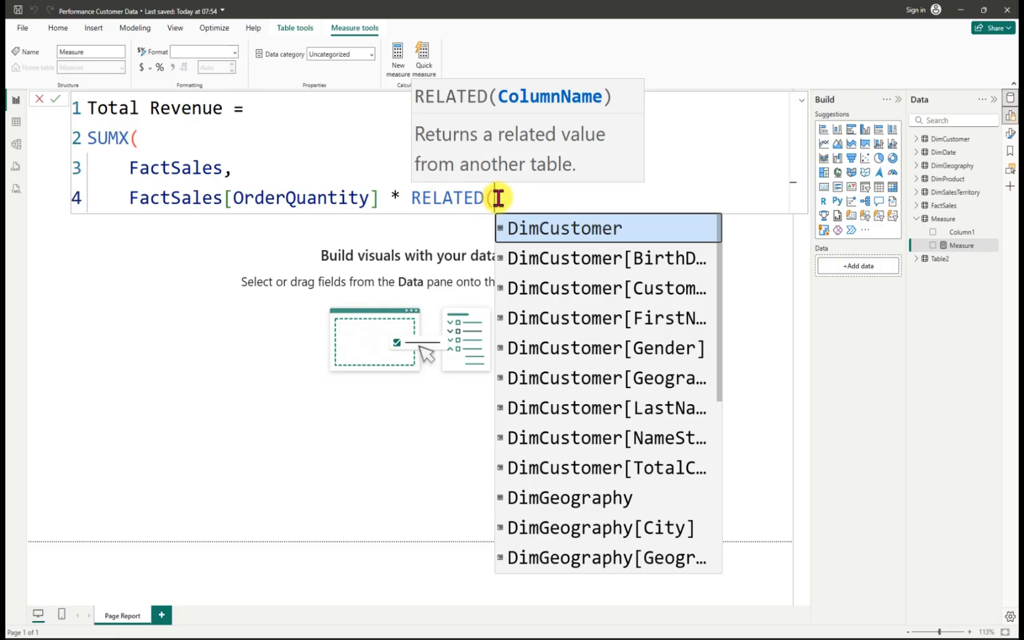
pyautogui.press('BackSpace')
pyautogui.press('BackSpace')
pyautogui.press('BackSpace')
pyautogui.press('BackSpace')
pyautogui.press('BackSpace')
pyautogui.press('BackSpace')
pyautogui.press('BackSpace')
pyautogui.press('BackSpace')
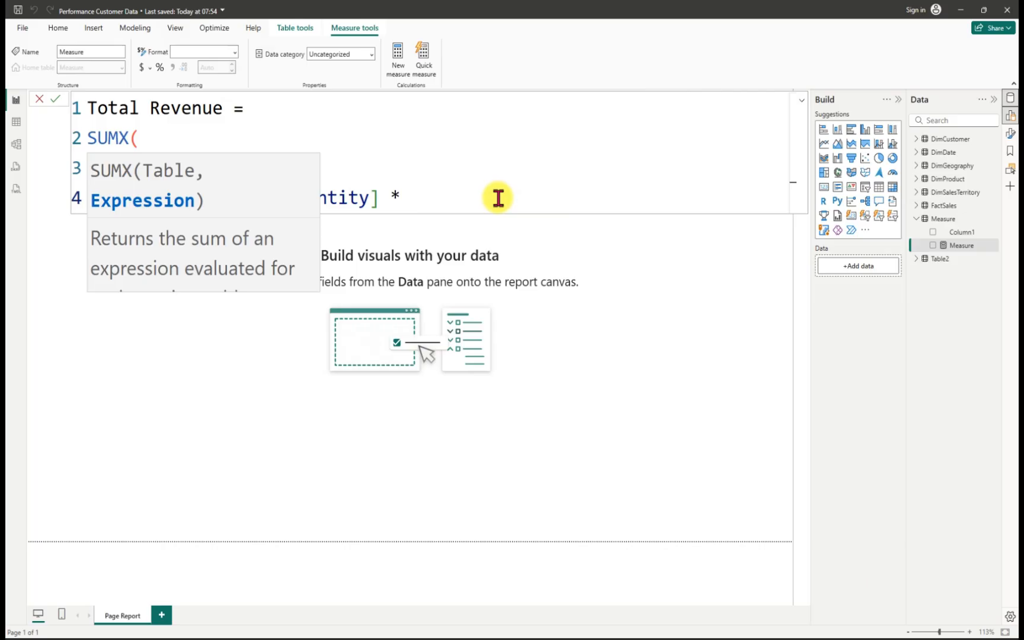
pyautogui.write('price')
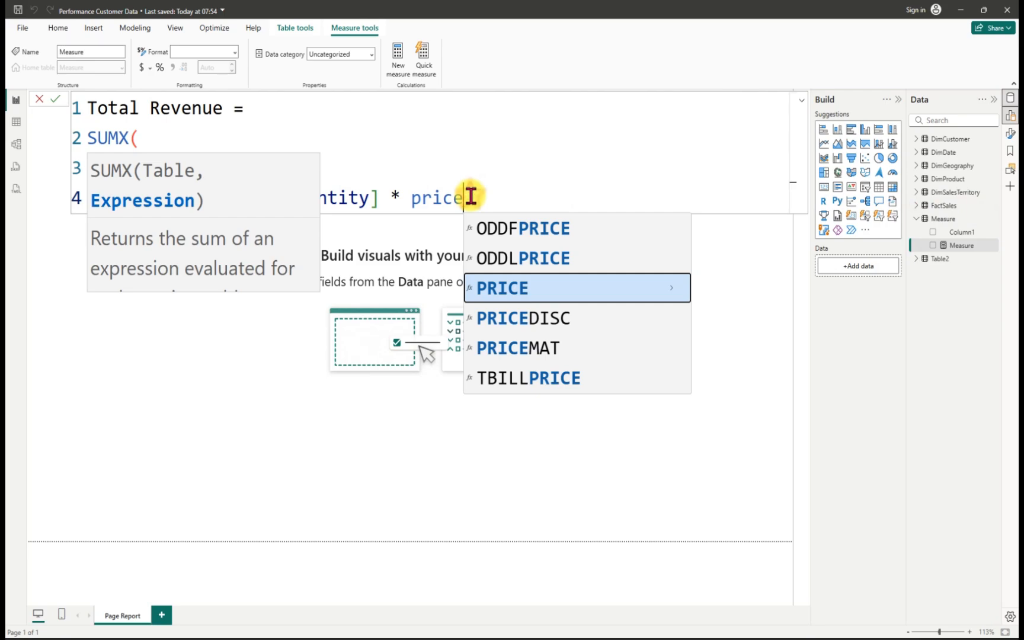
pyautogui.press('BackSpace')
pyautogui.press('BackSpace')
pyautogui.press('BackSpace')
pyautogui.press('BackSpace')
pyautogui.press('BackSpace')
pyautogui.press('BackSpace')
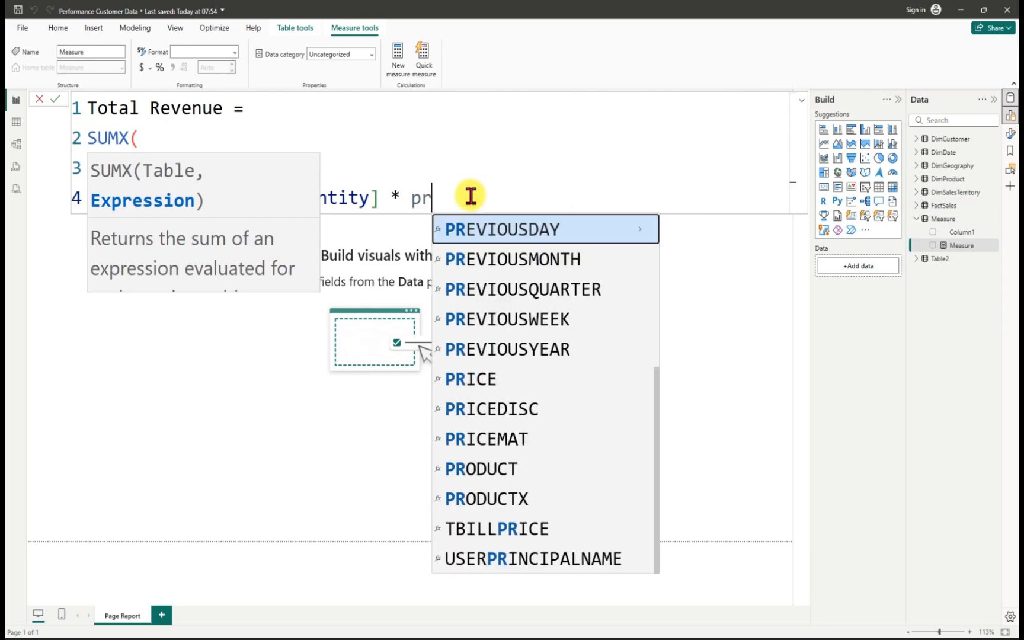
# Step: Multiply the order quantity by RELATED(DimProduct[Price]), close the SUMX formula and commit the Total Revenue measure
pyautogui.write('rel')
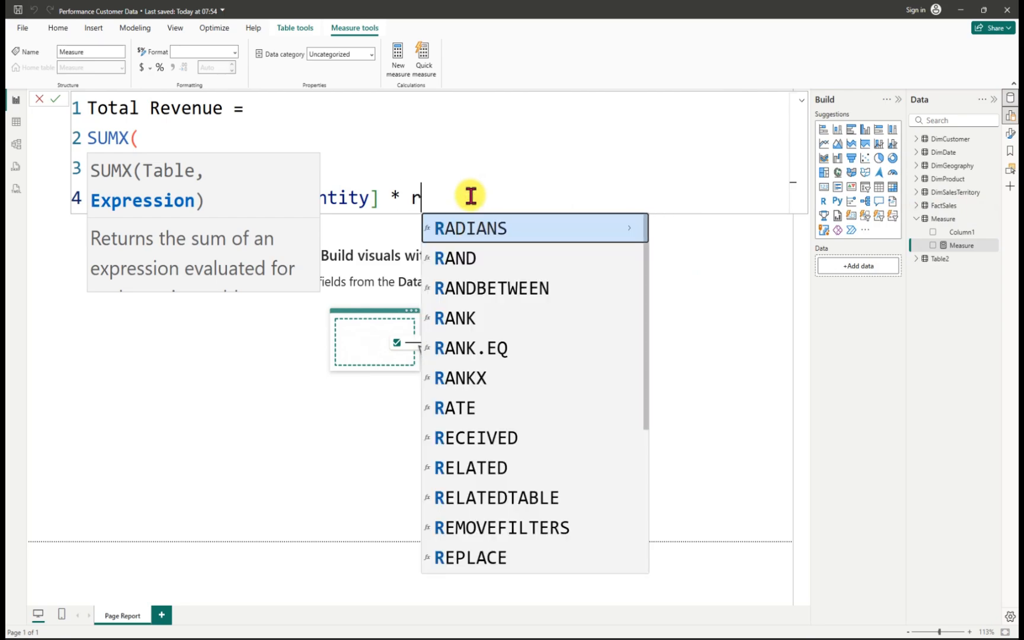
pyautogui.press('Tab')
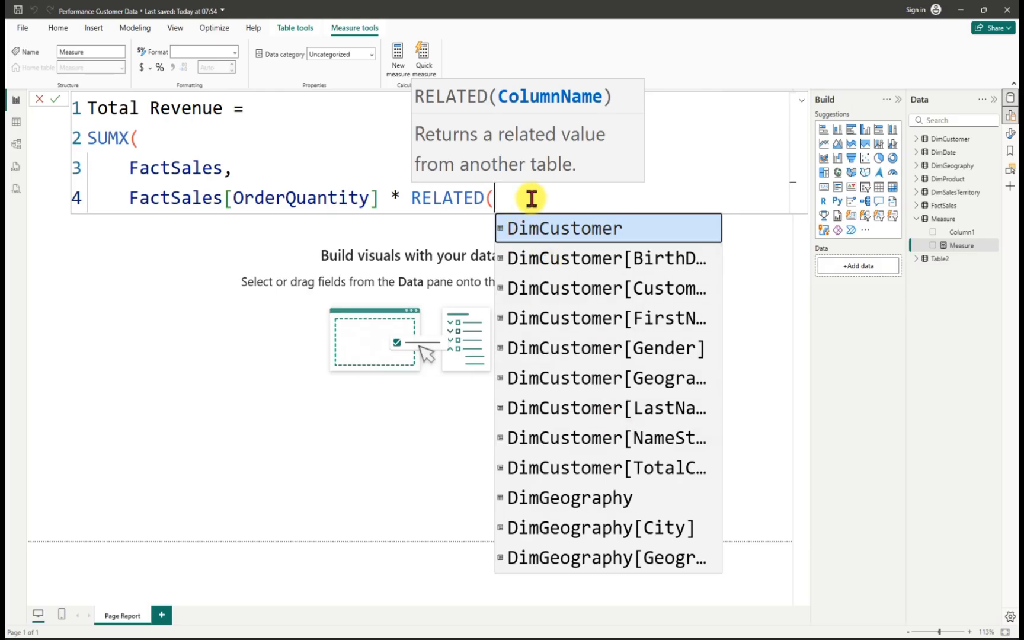
pyautogui.write('price')
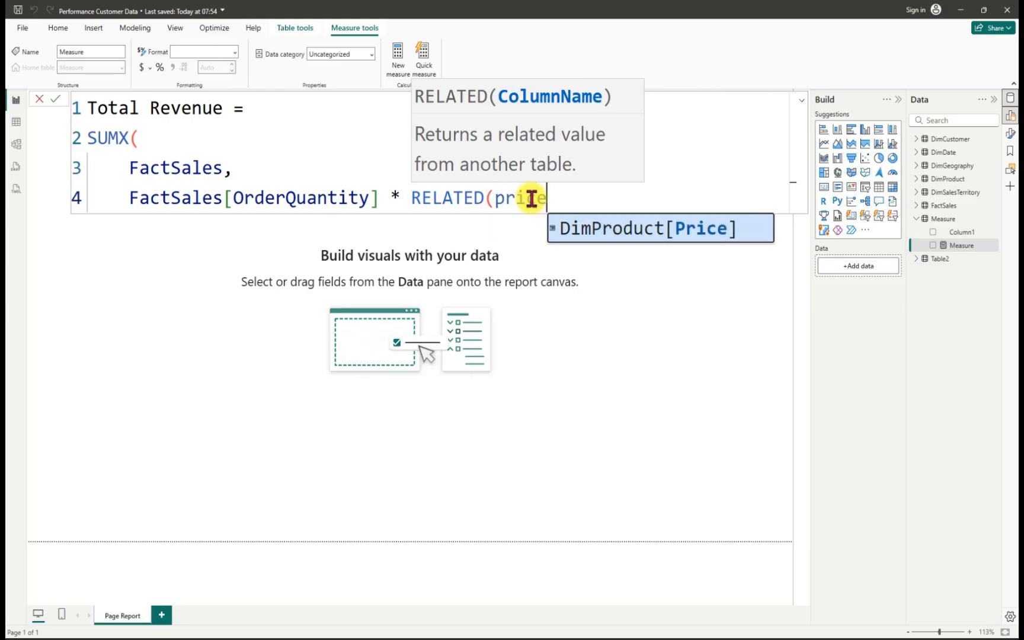
pyautogui.click(605, 230)
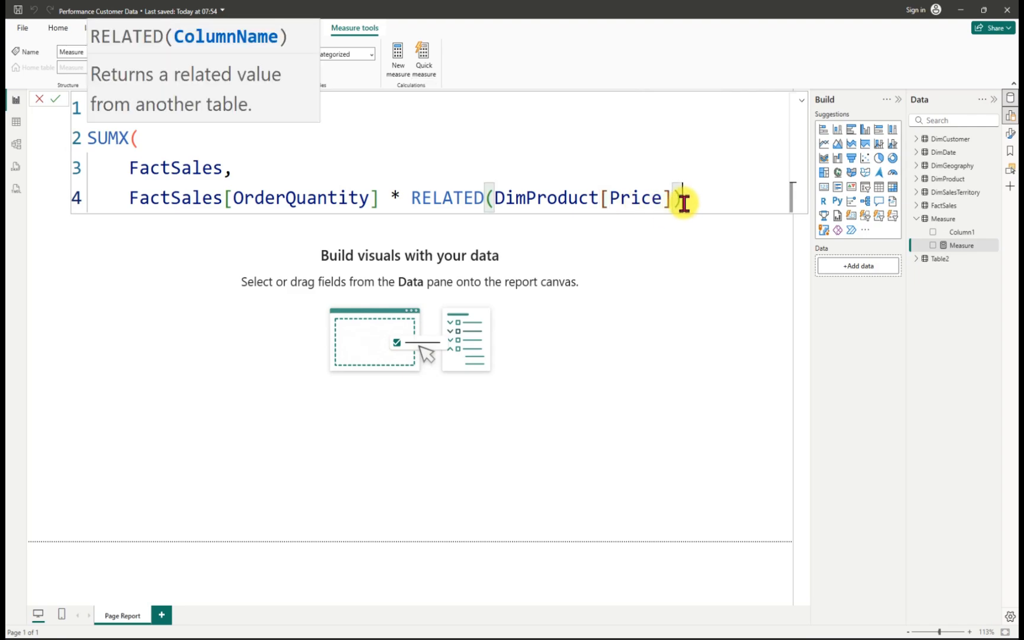
pyautogui.write(')')
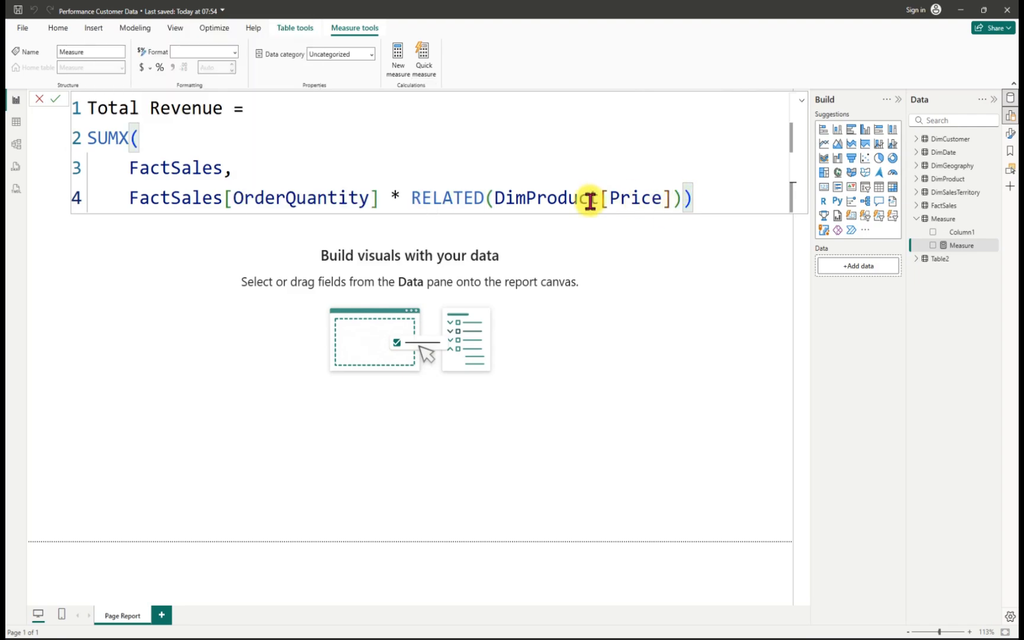
pyautogui.click(55, 101)
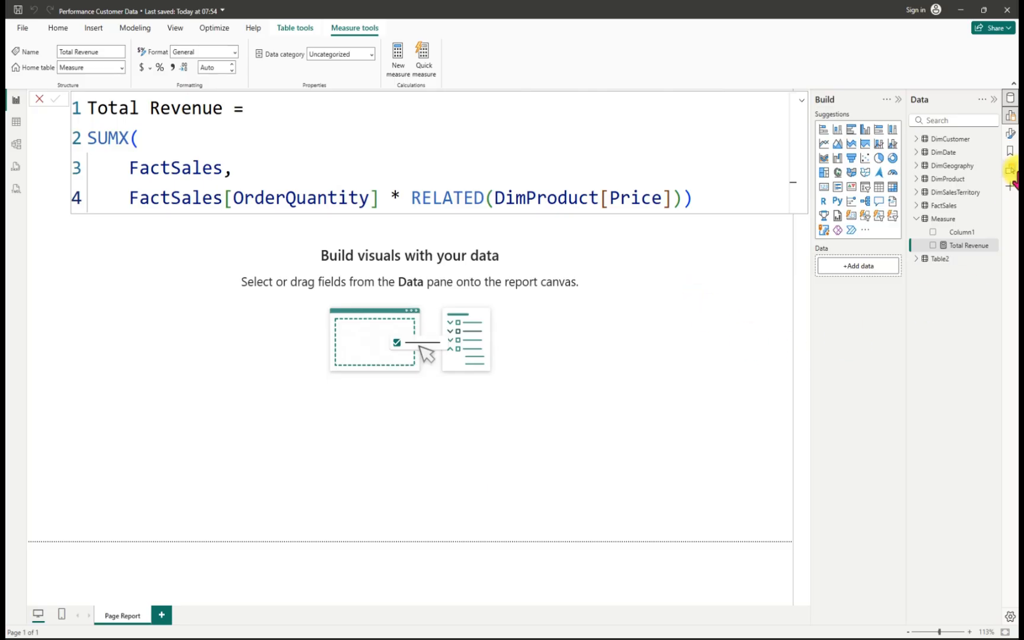
# Step: Place Total Revenue on the report page as a card shrunk to a compact rectangle, and save the report
pyautogui.moveTo(953, 244); pyautogui.dragTo(326, 354)
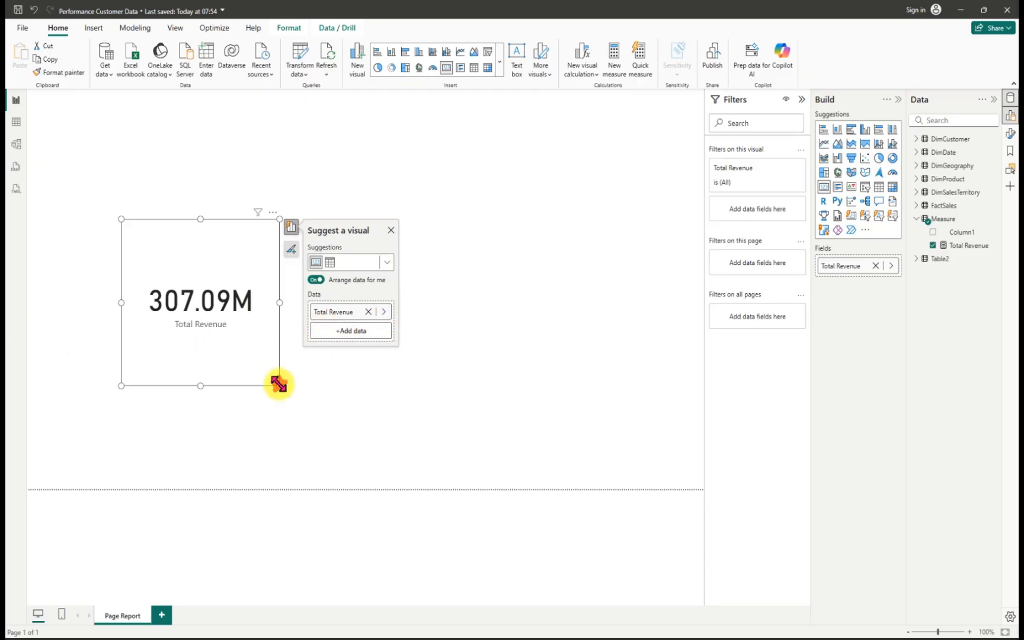
pyautogui.moveTo(279, 385); pyautogui.dragTo(151, 266)
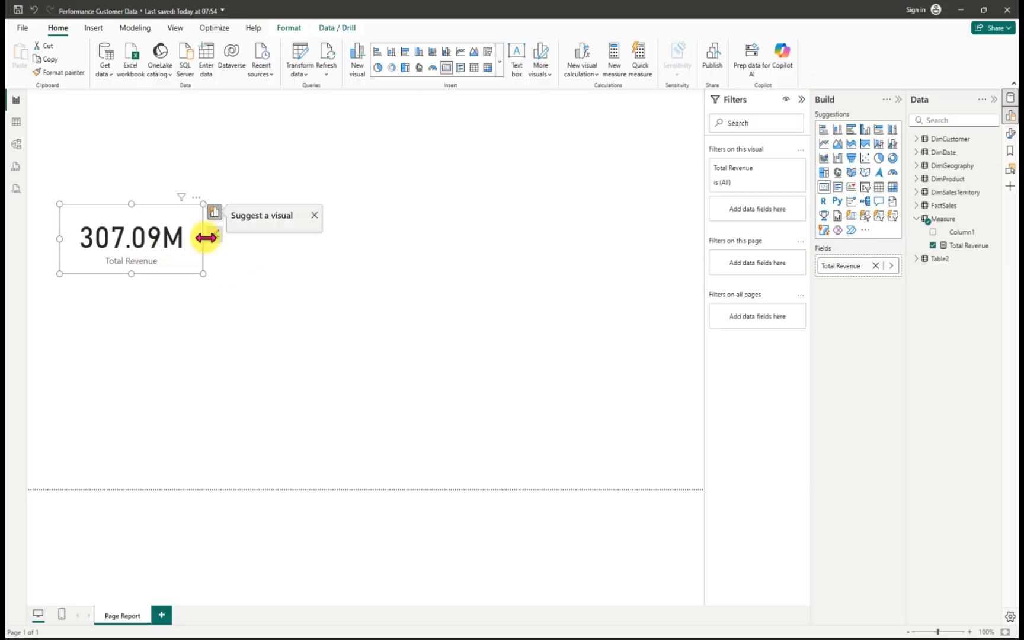
pyautogui.moveTo(199, 237); pyautogui.dragTo(163, 234)
pyautogui.moveTo(182, 225); pyautogui.dragTo(202, 224)
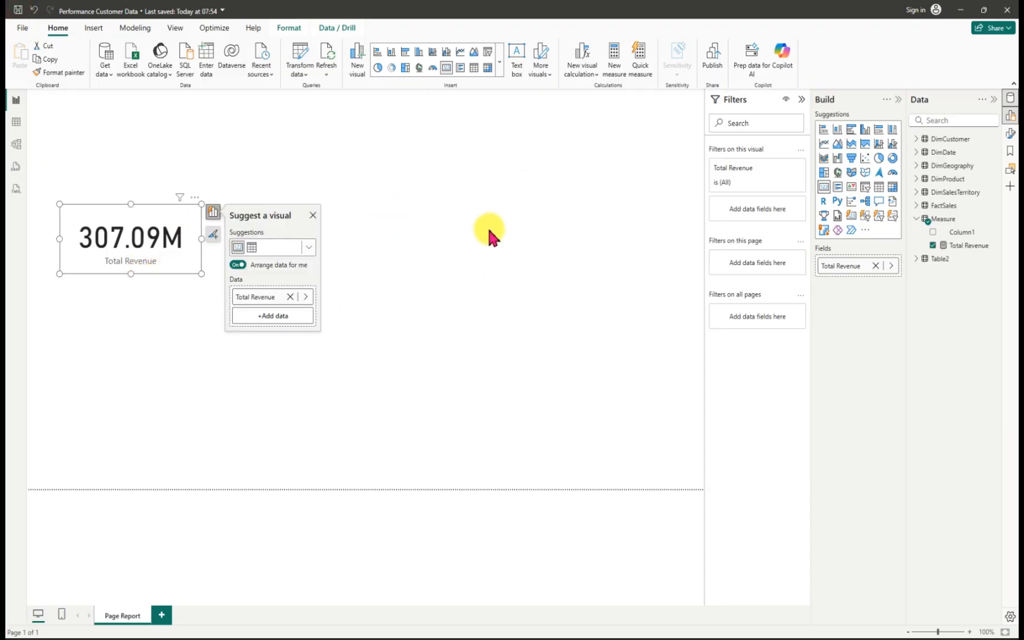
pyautogui.hotkey('ctrl', 's')
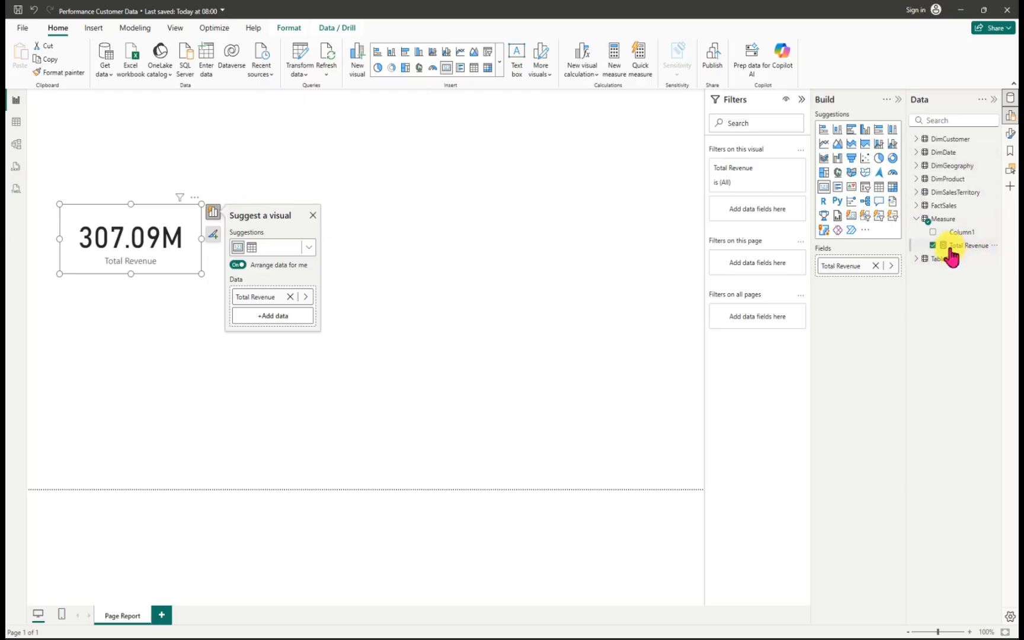
# Step: Delete the unused Column1 from the Measure table in the model
pyautogui.click(995, 238)
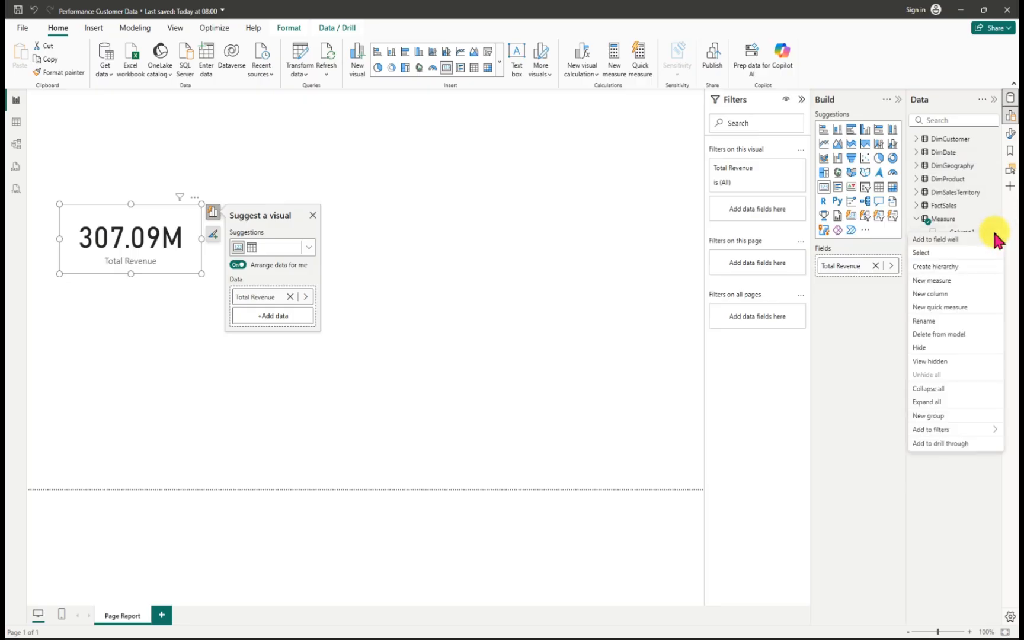
pyautogui.click(869, 317)
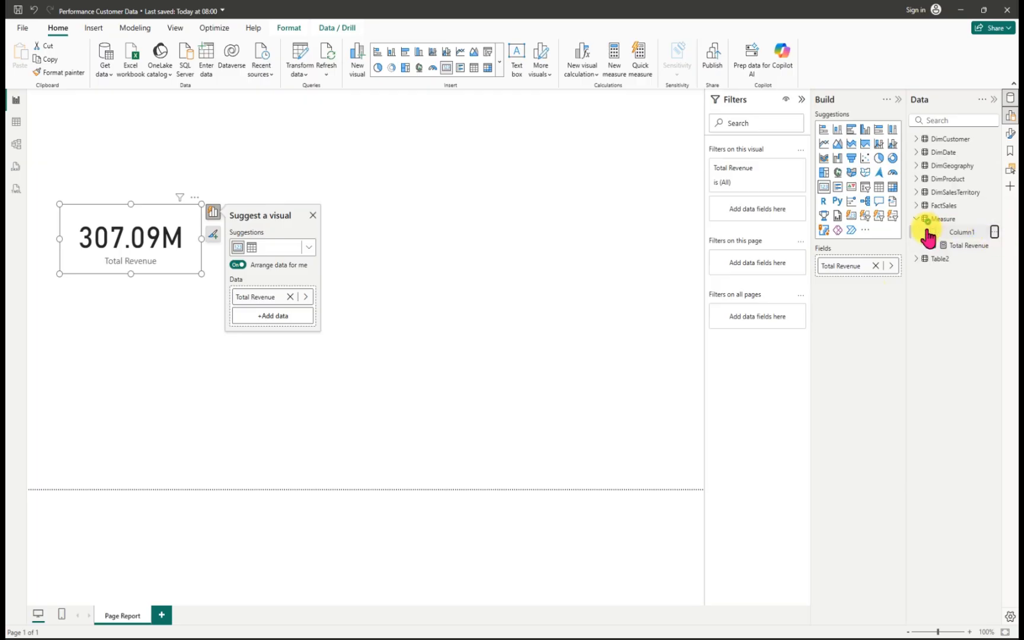
pyautogui.click(994, 231)
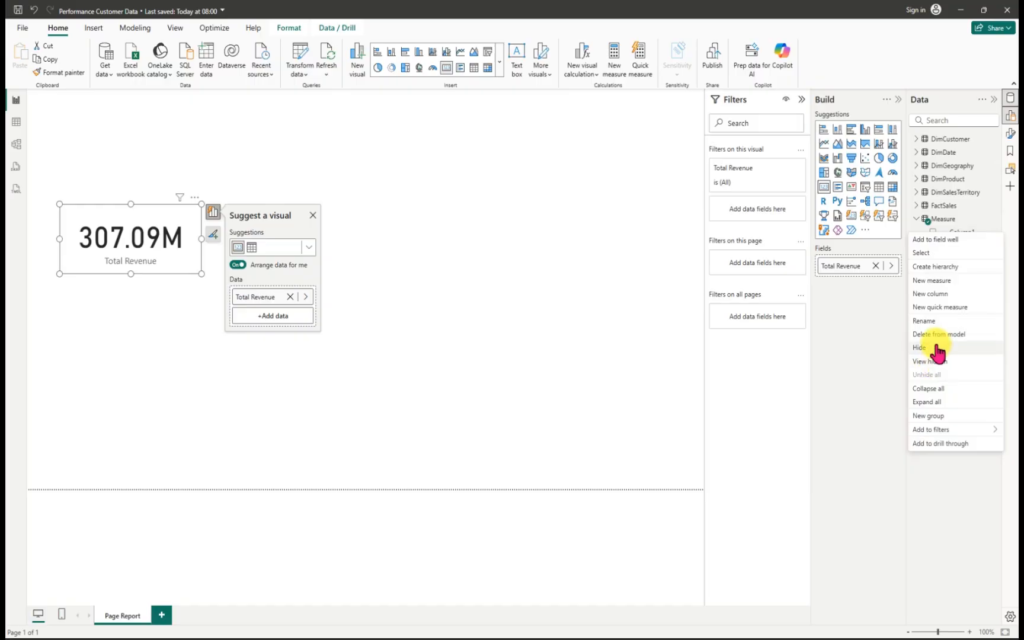
pyautogui.click(937, 332)
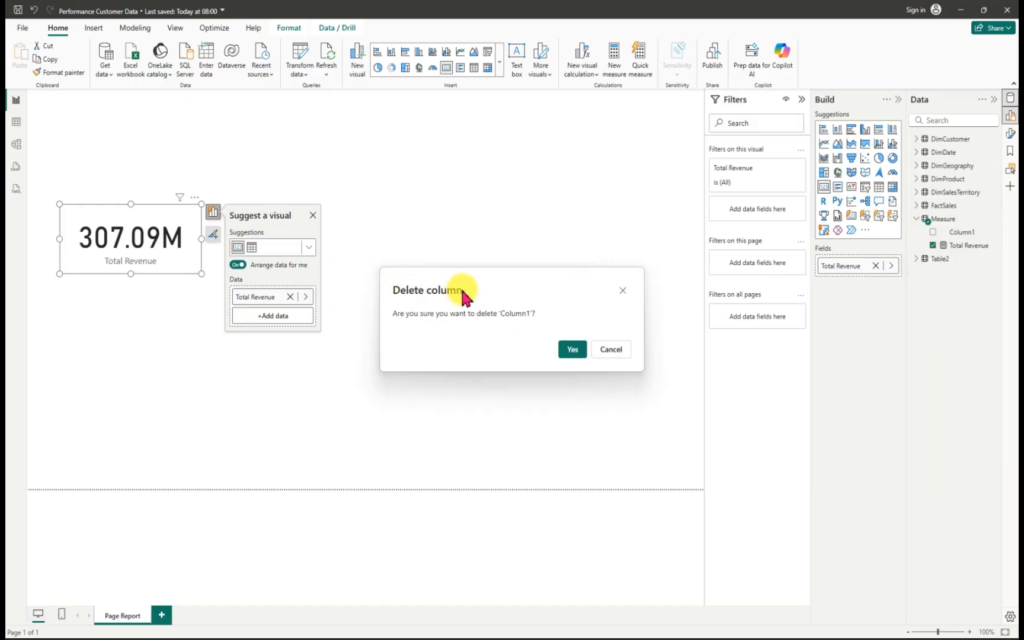
pyautogui.click(576, 349)
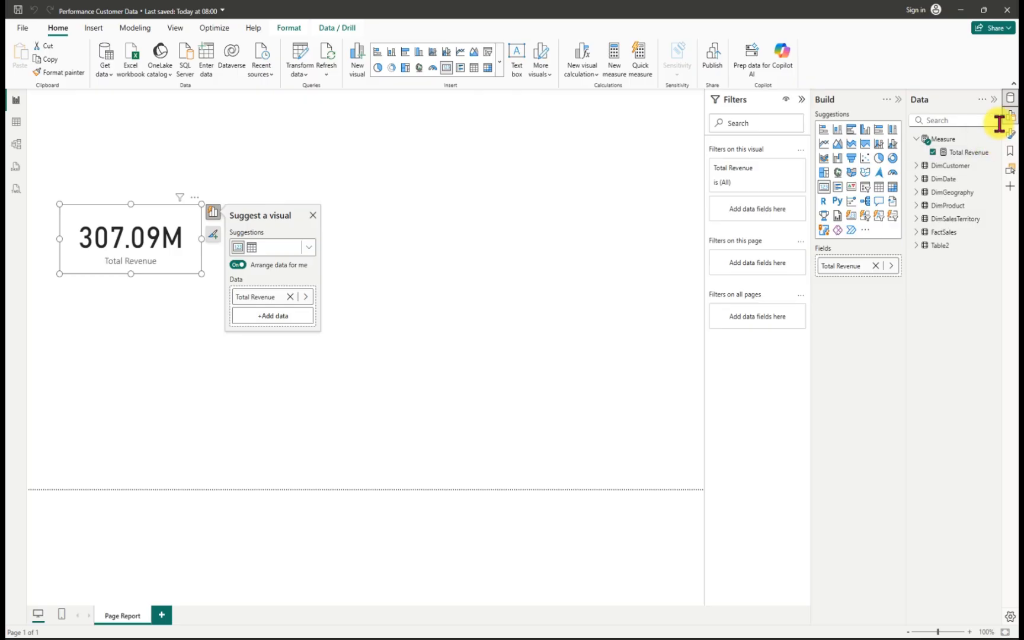
# Step: Add a new measure to the Measure table and name it #Customer
pyautogui.click(997, 144)
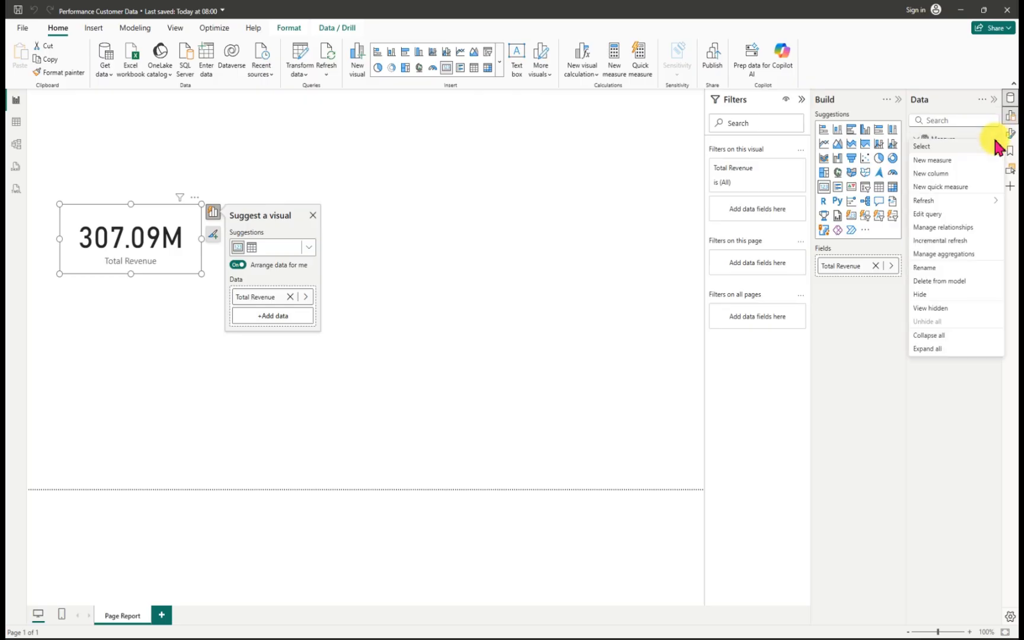
pyautogui.click(941, 160)
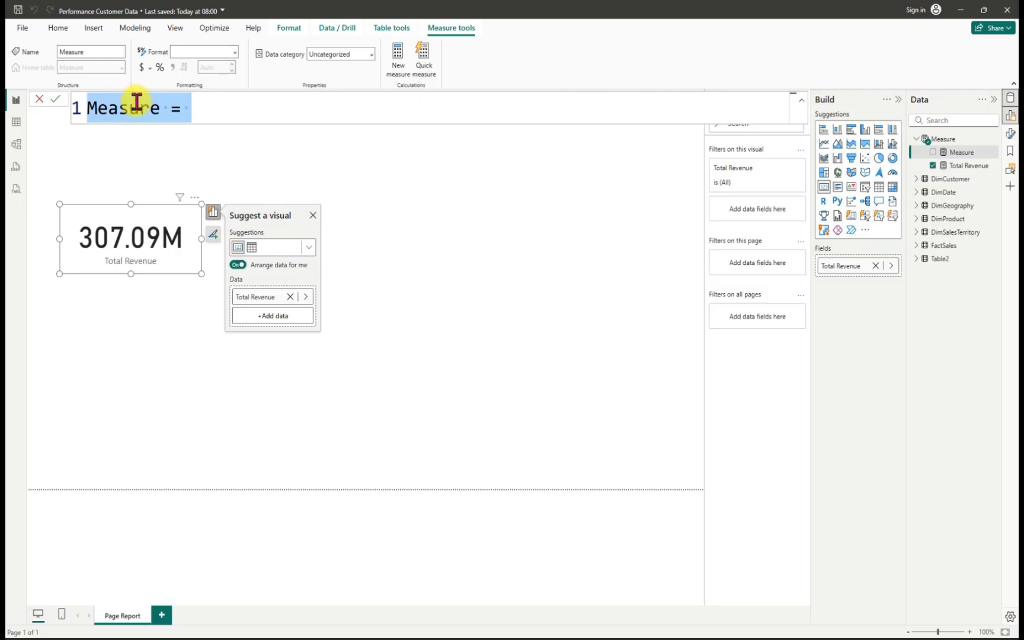
pyautogui.press('BackSpace')
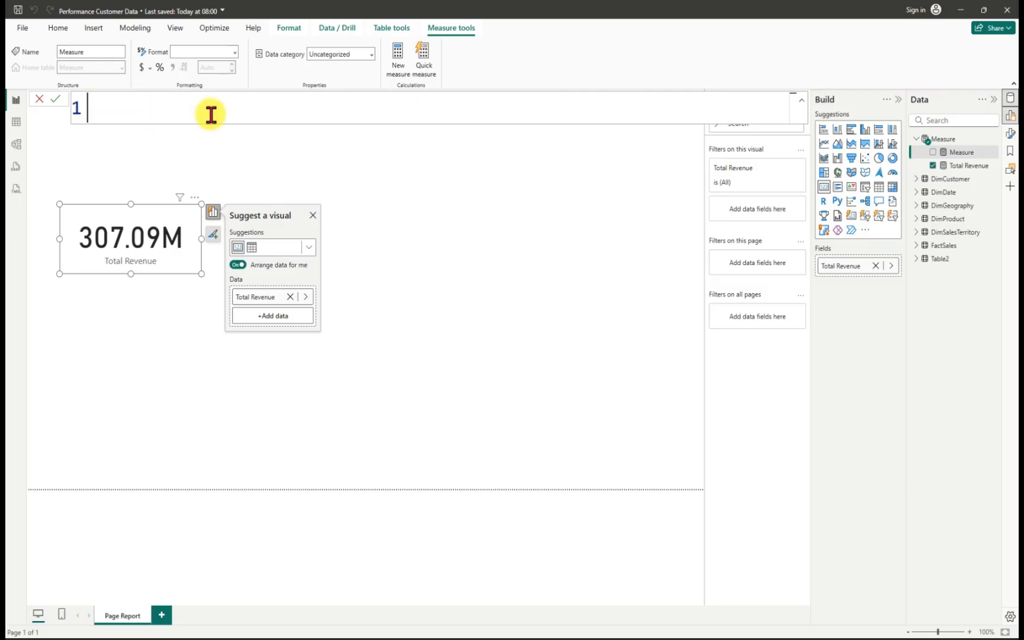
pyautogui.write('#Customer')
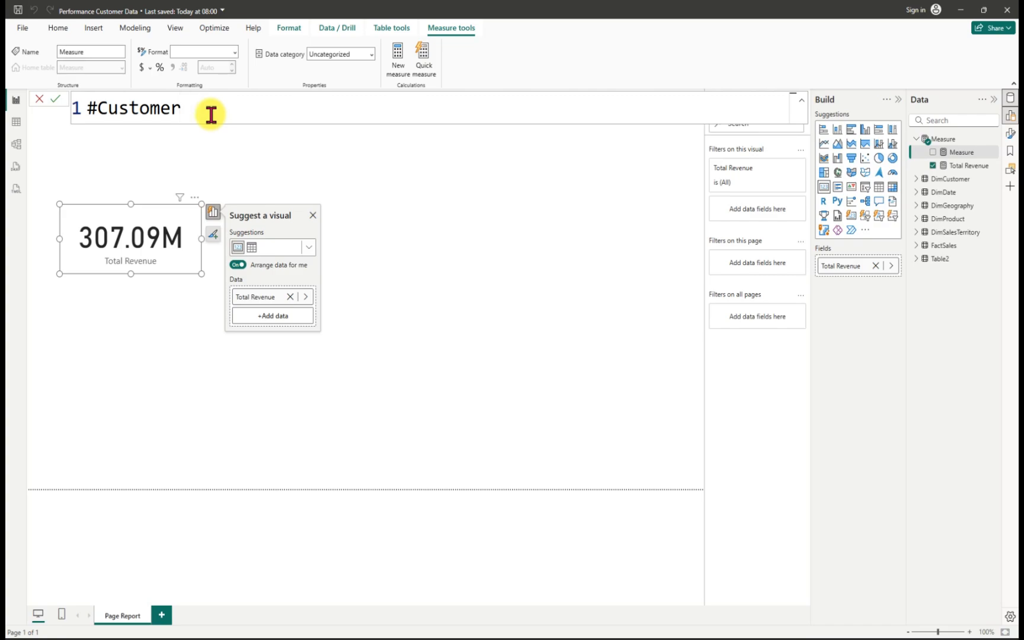
pyautogui.write(' =')
# Step: Define #Customer as DISTINCTCOUNT(DimCustomer[CustomerKey]) and commit the measure
pyautogui.write('dis')
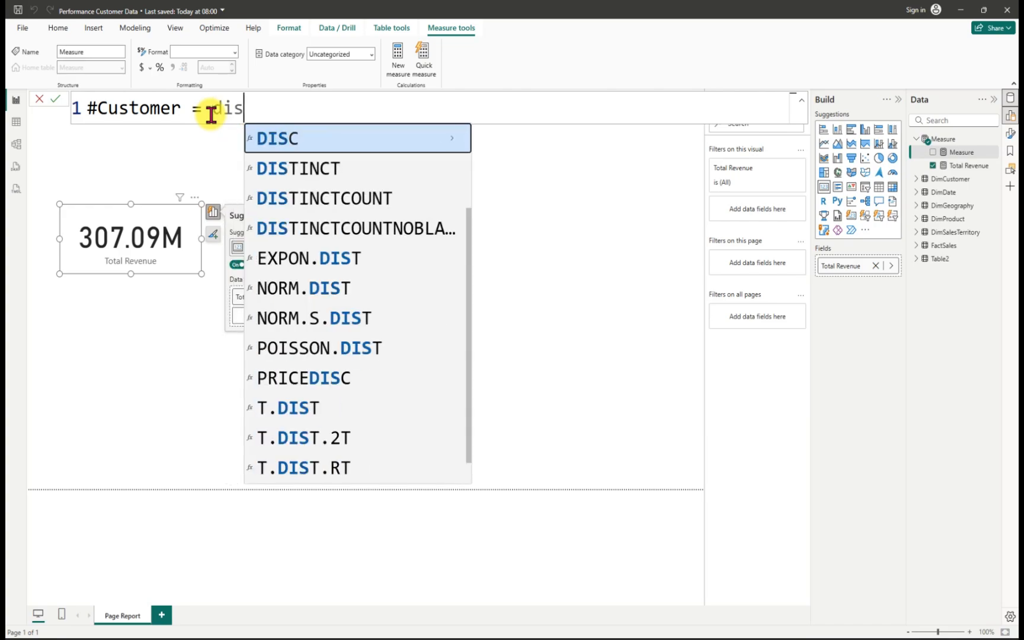
pyautogui.click(275, 196)
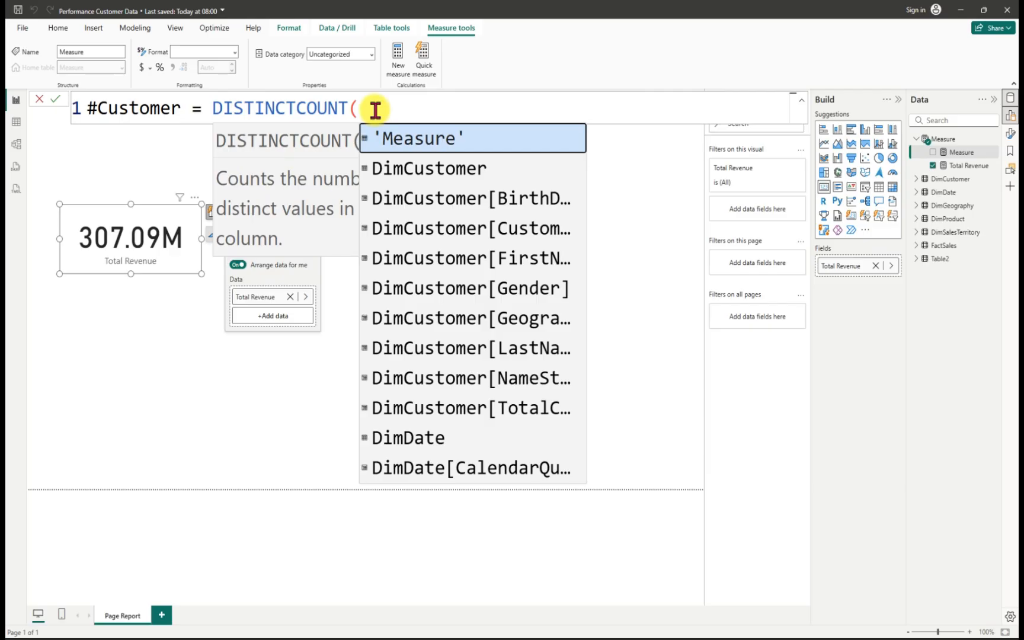
pyautogui.write('custom')
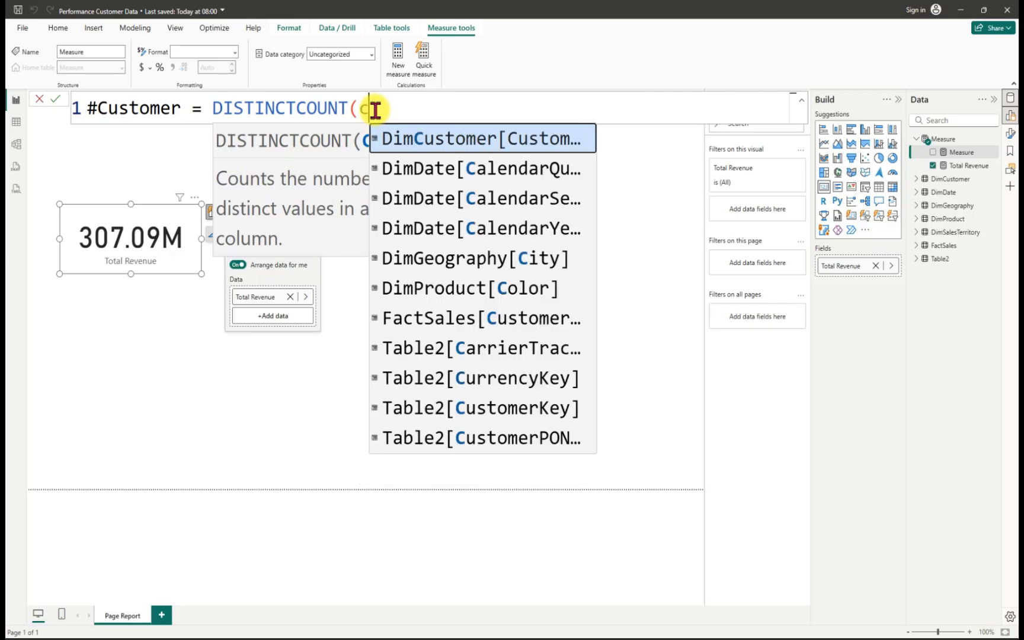
pyautogui.write('er')
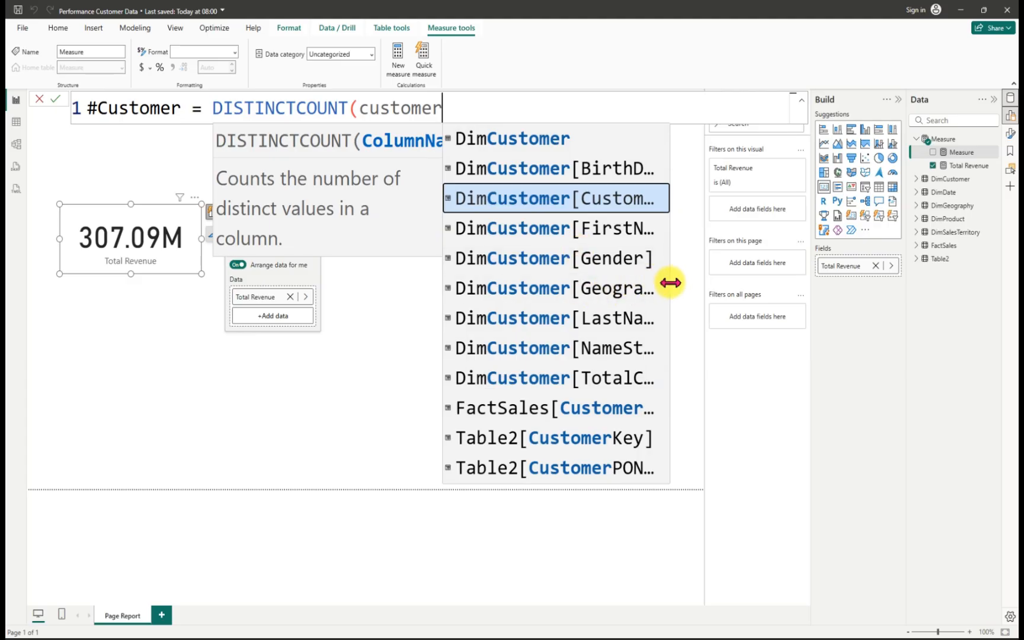
pyautogui.moveTo(670, 283); pyautogui.dragTo(775, 274)
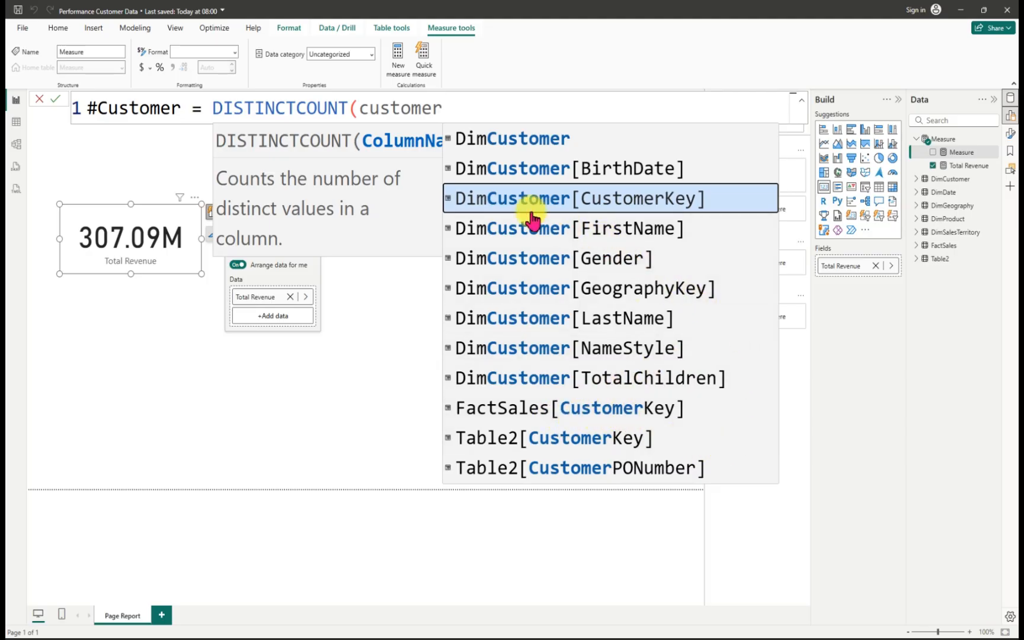
pyautogui.click(633, 203)
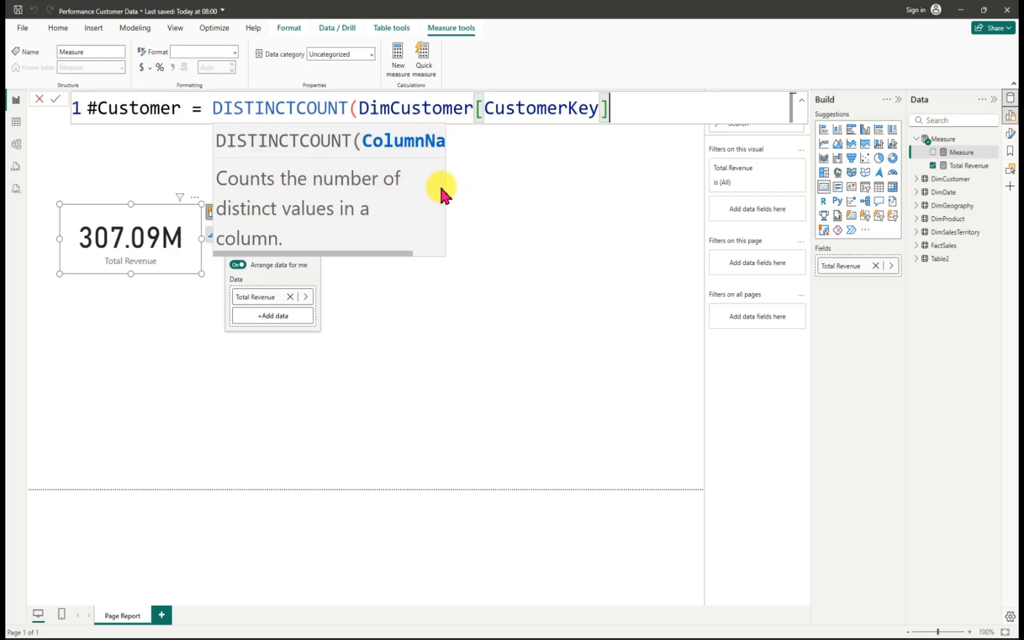
pyautogui.moveTo(413, 254); pyautogui.dragTo(393, 251)
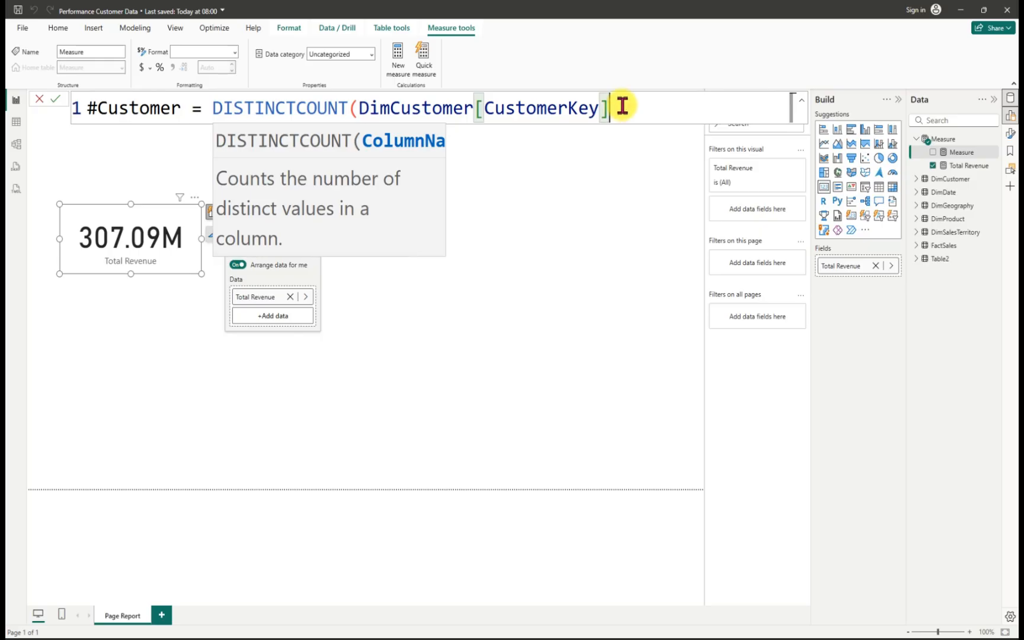
pyautogui.write(')')
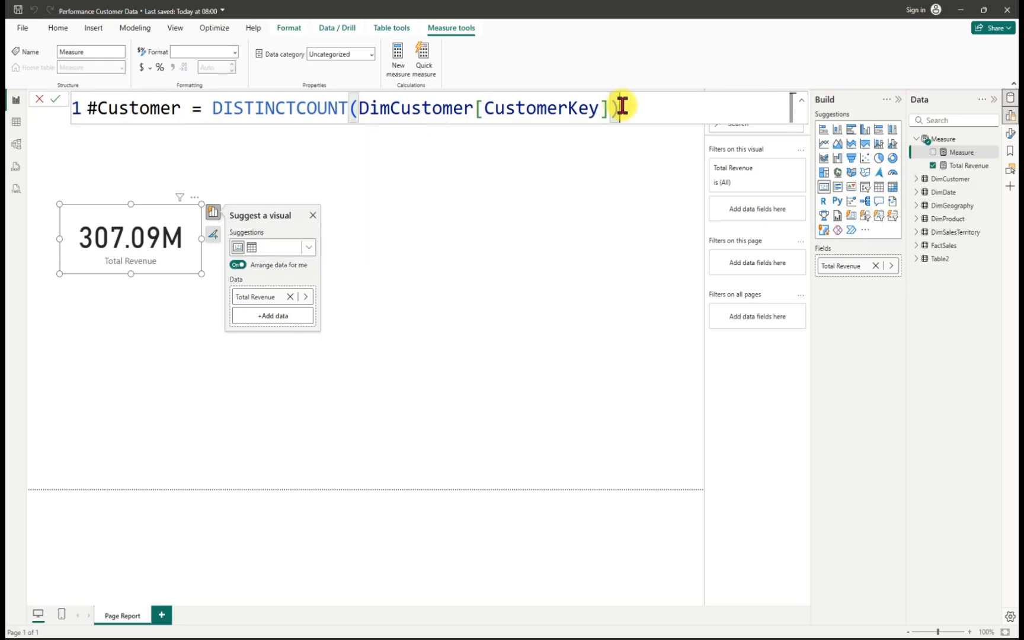
pyautogui.press('Return')
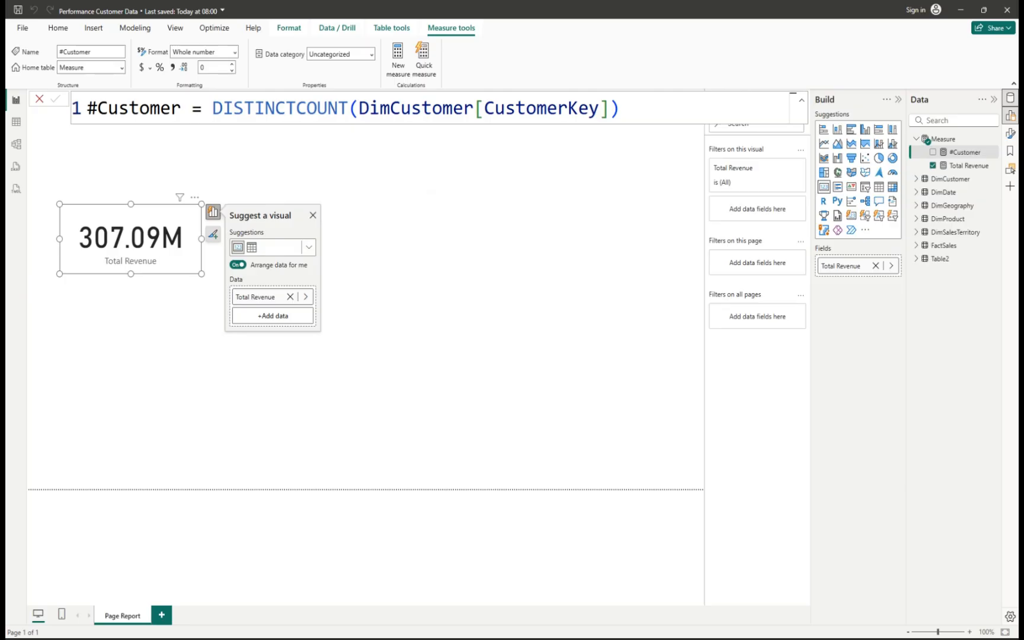
# Step: Add another new measure to the Measure table and name it #Transaction
pyautogui.click(995, 139)
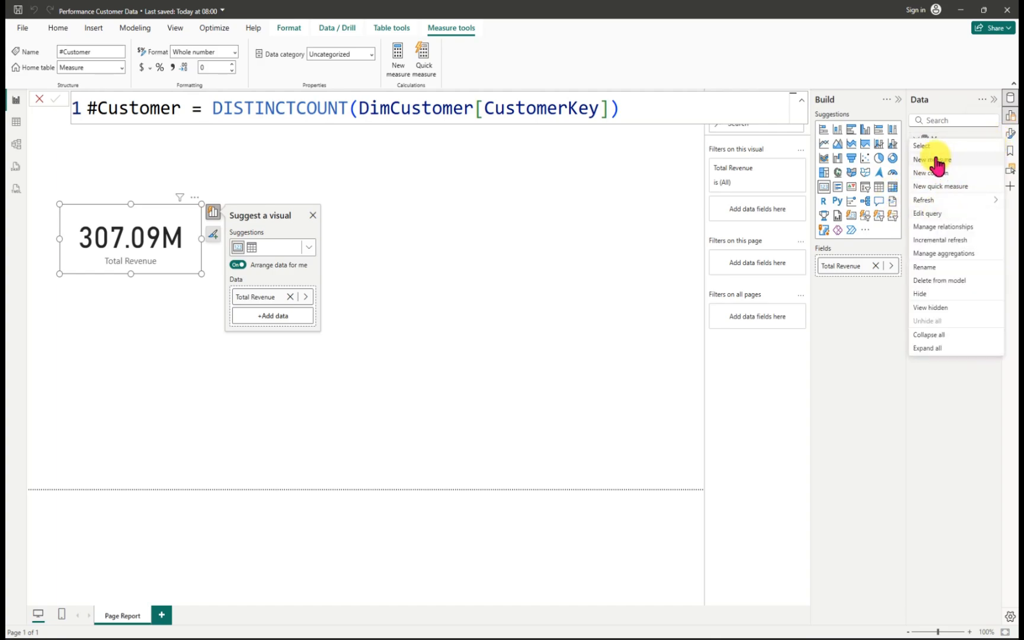
pyautogui.click(929, 161)
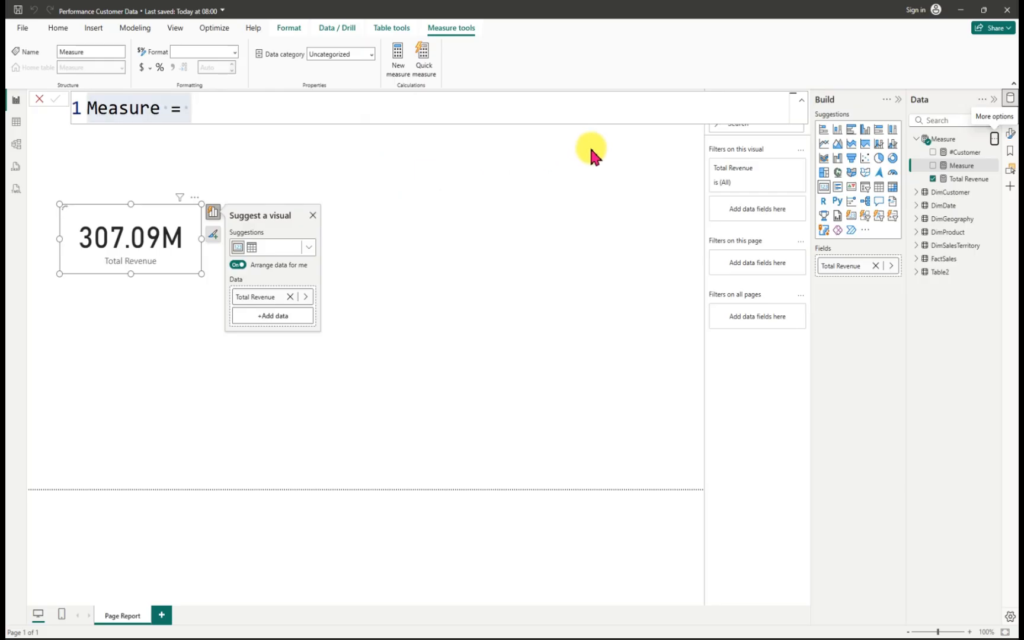
pyautogui.press('BackSpace')
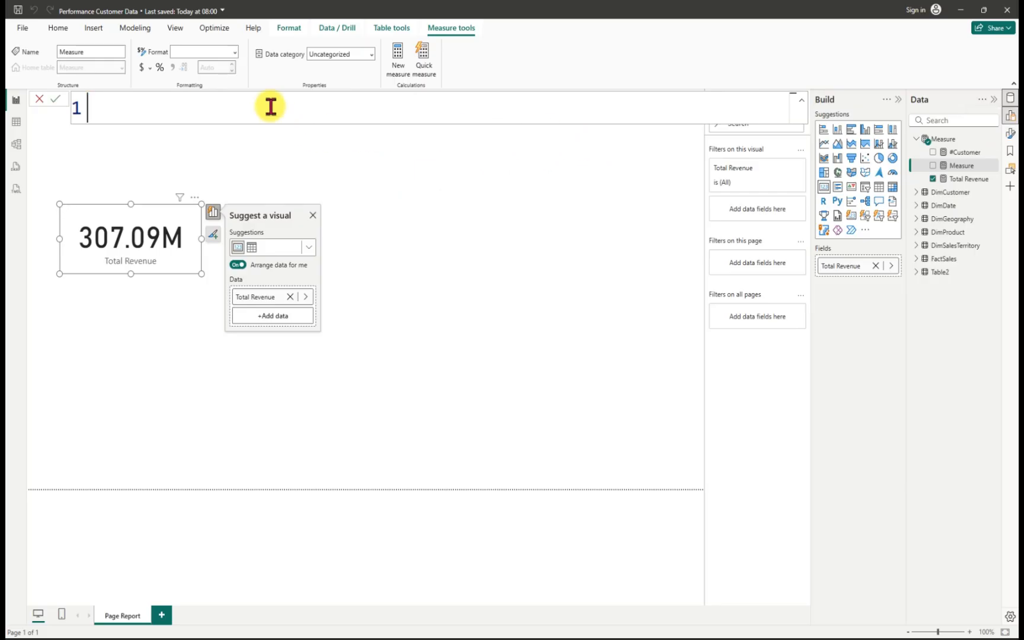
pyautogui.write('#Transa')
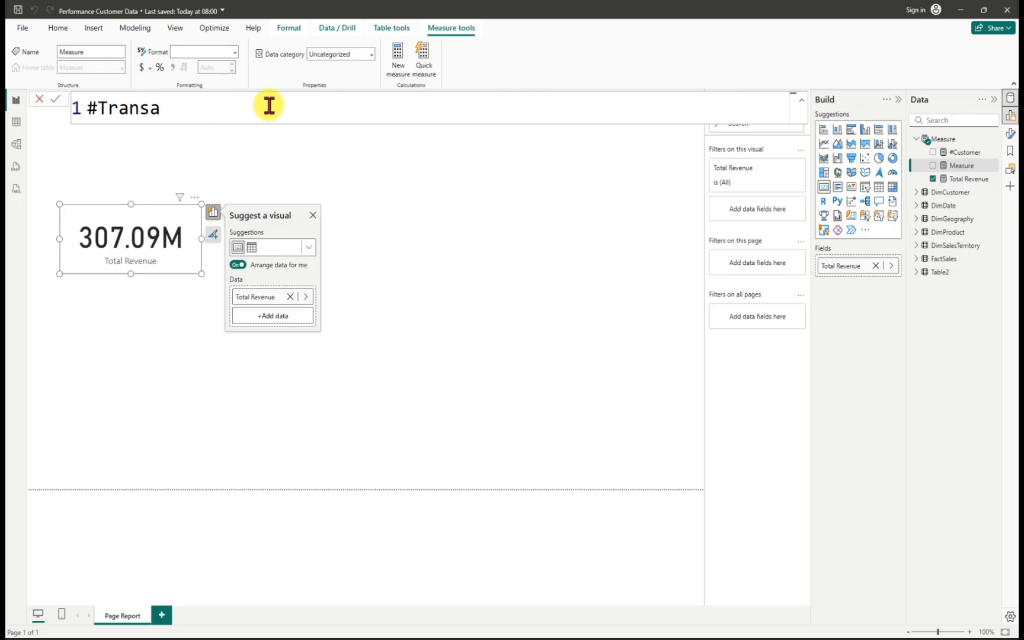
pyautogui.write('ction =')
# Step: Write the #Transaction formula as COUNTROWS(FactSales)
pyautogui.write('coun')
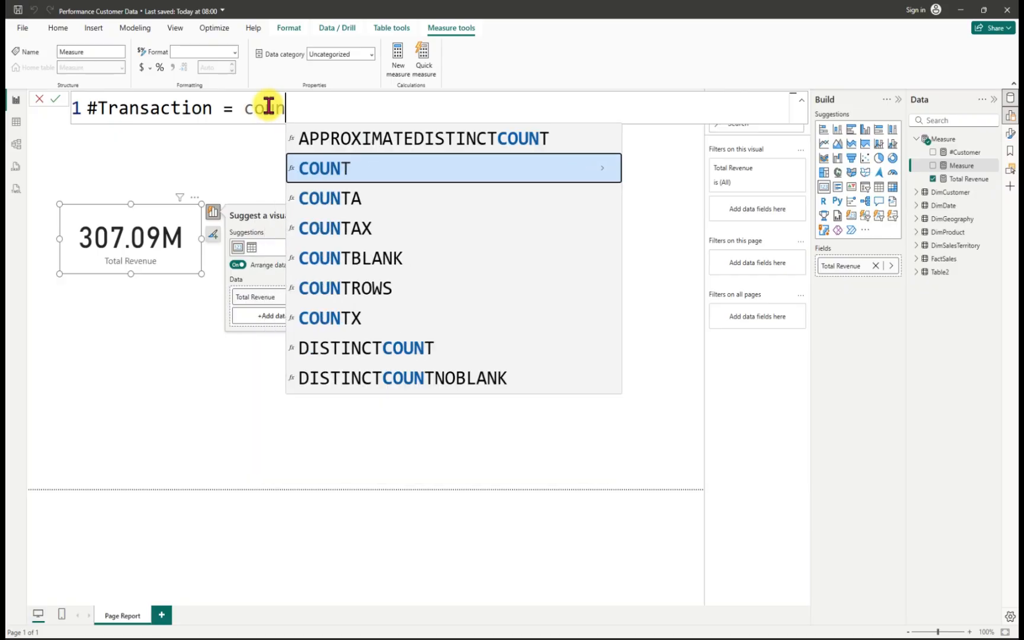
pyautogui.click(372, 289)
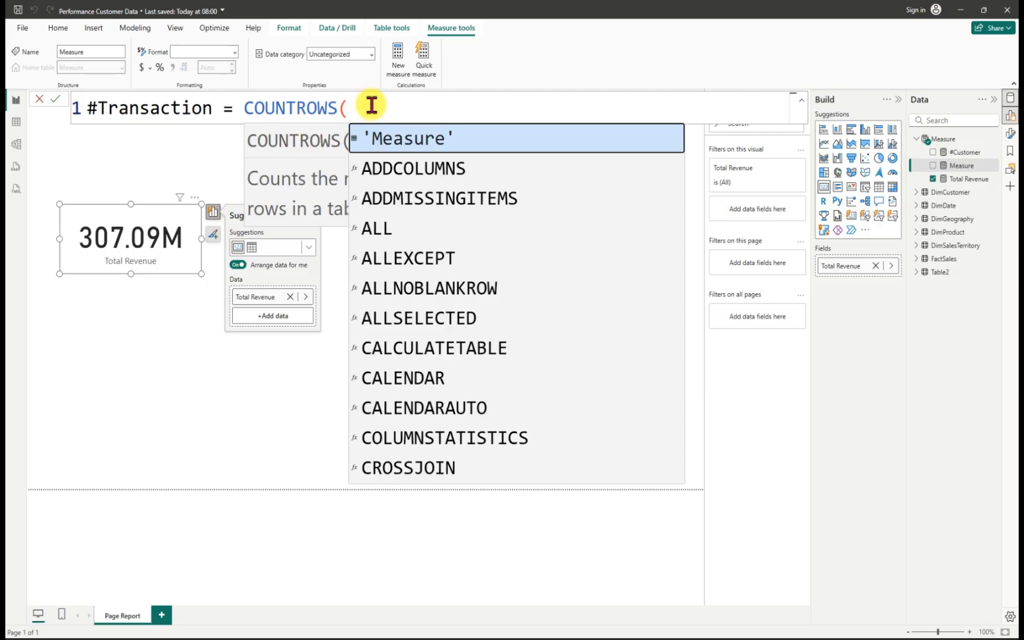
pyautogui.write('f')
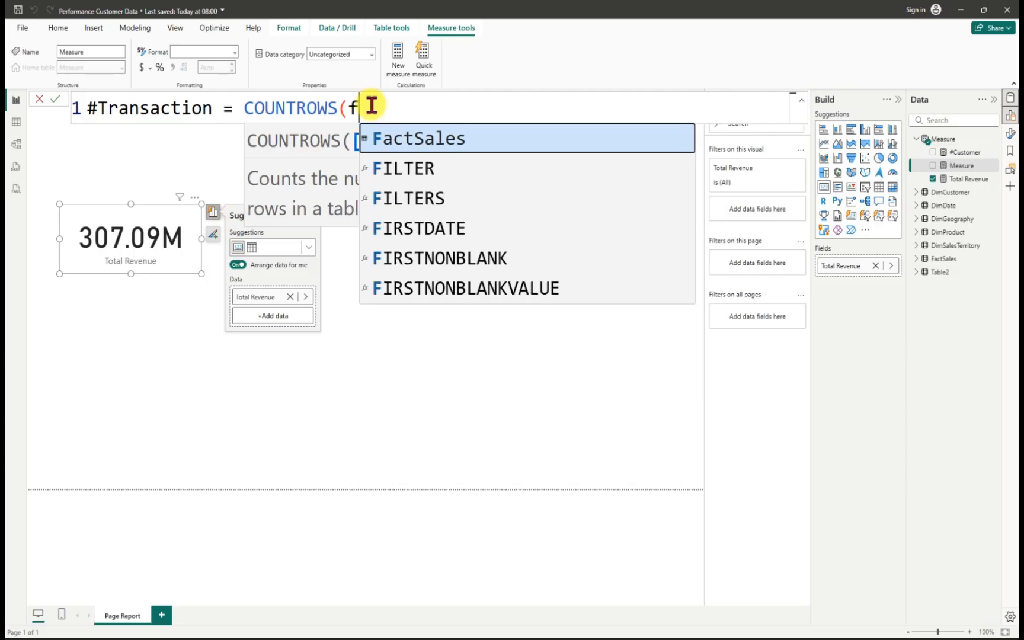
pyautogui.write('ac')
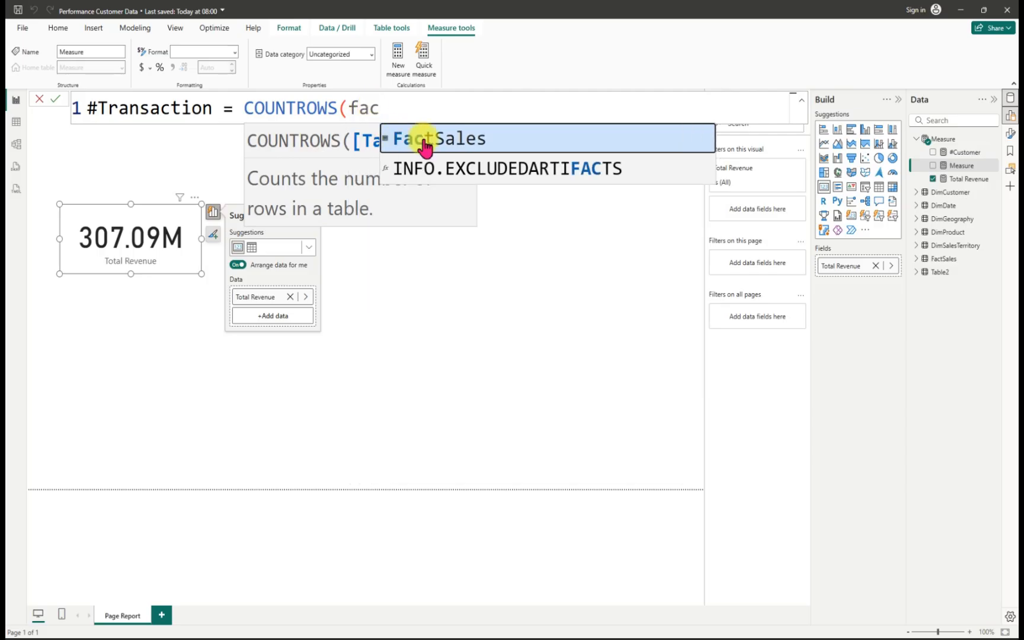
pyautogui.click(423, 141)
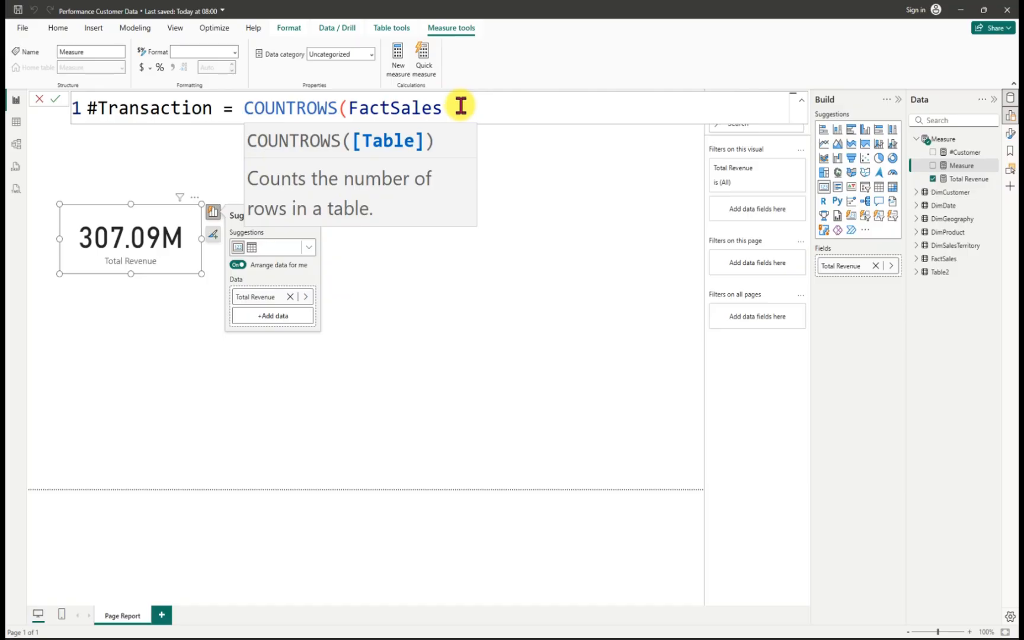
pyautogui.write(')')
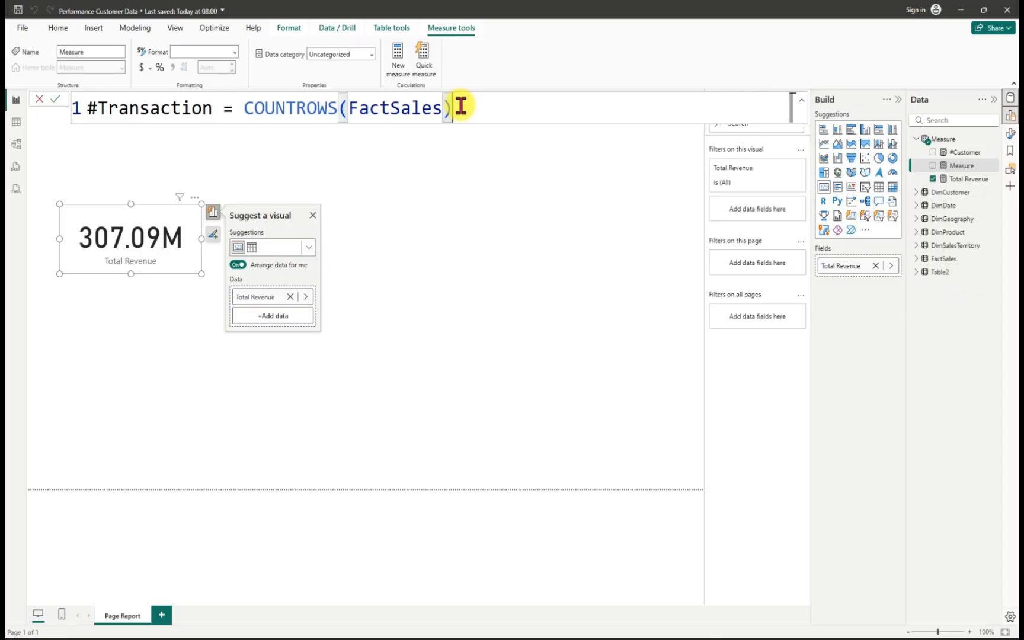
# Step: Commit the #Transaction measure defined as COUNTROWS(FactSales)
pyautogui.press('Return')
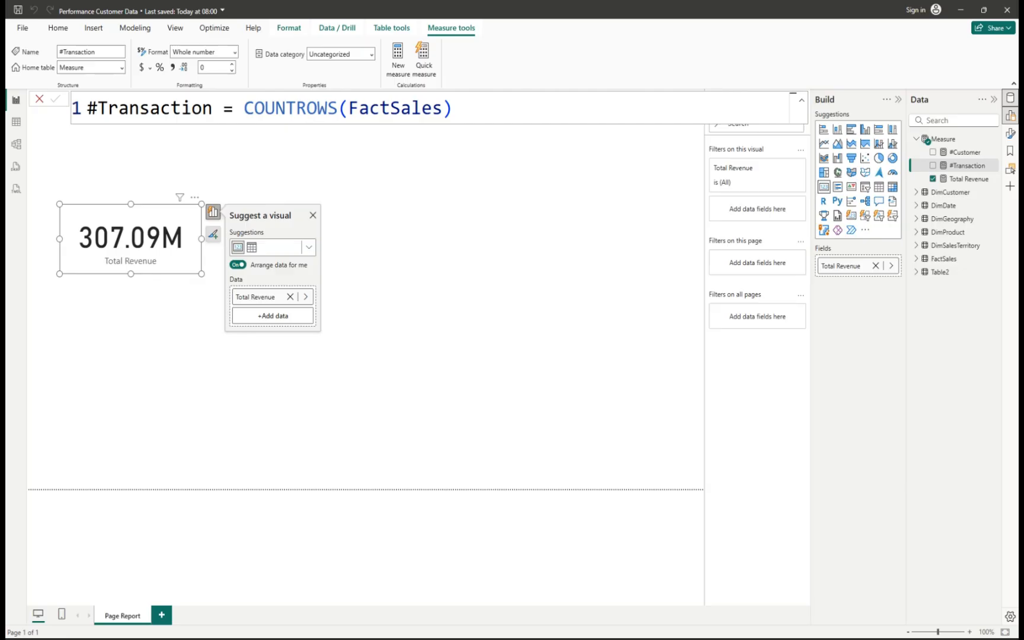
# Step: Create a new measure in the Measure table named Male Revenue and start its formula with the CALCULATE function
pyautogui.click(994, 139)
pyautogui.click(936, 171)
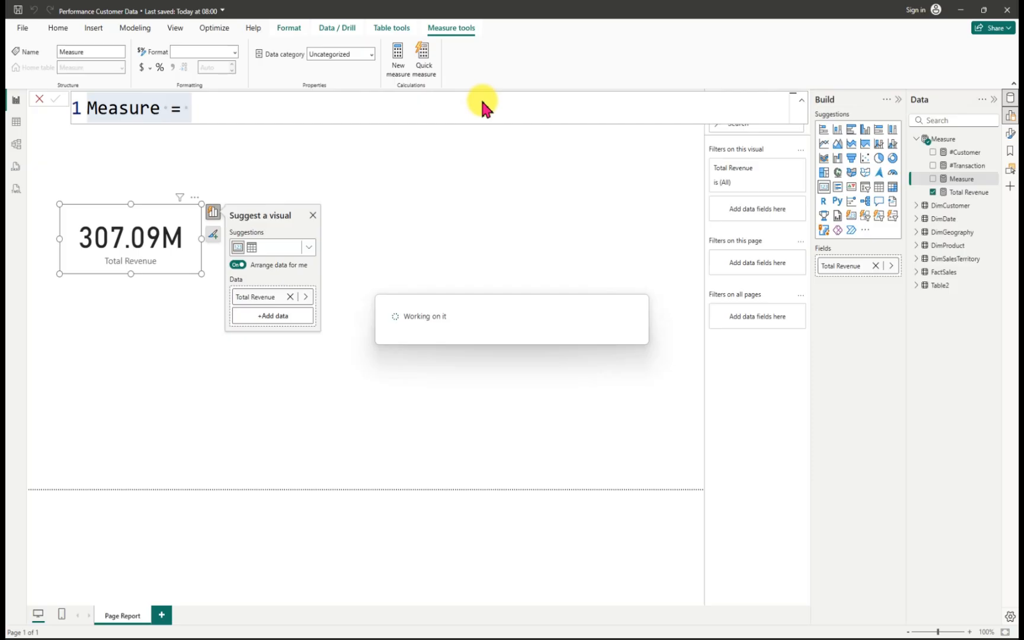
pyautogui.write('le')
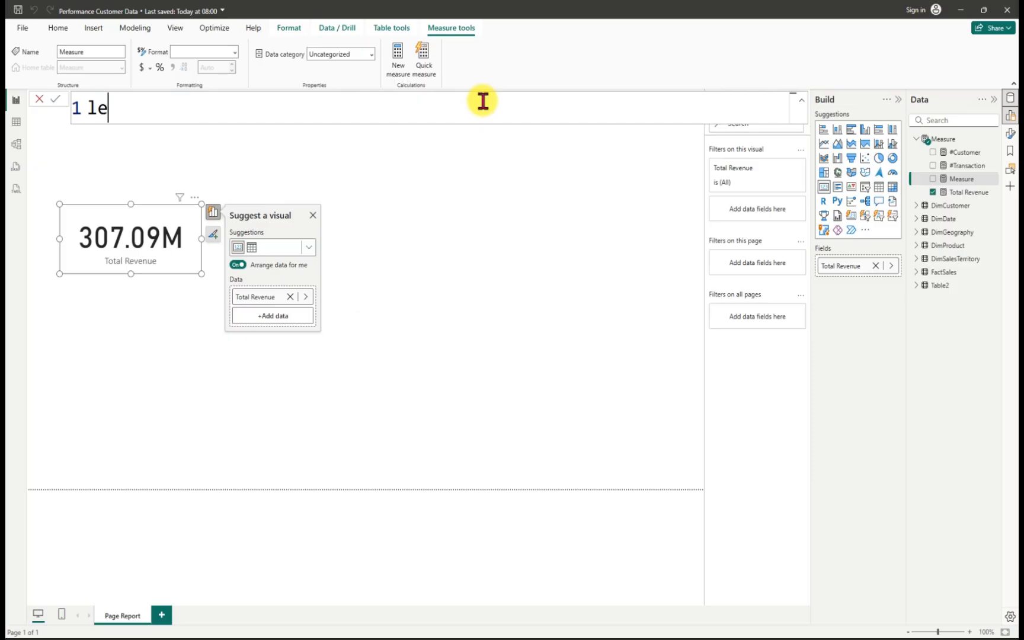
pyautogui.press('BackSpace')
pyautogui.press('BackSpace')
pyautogui.write('Male Reve')
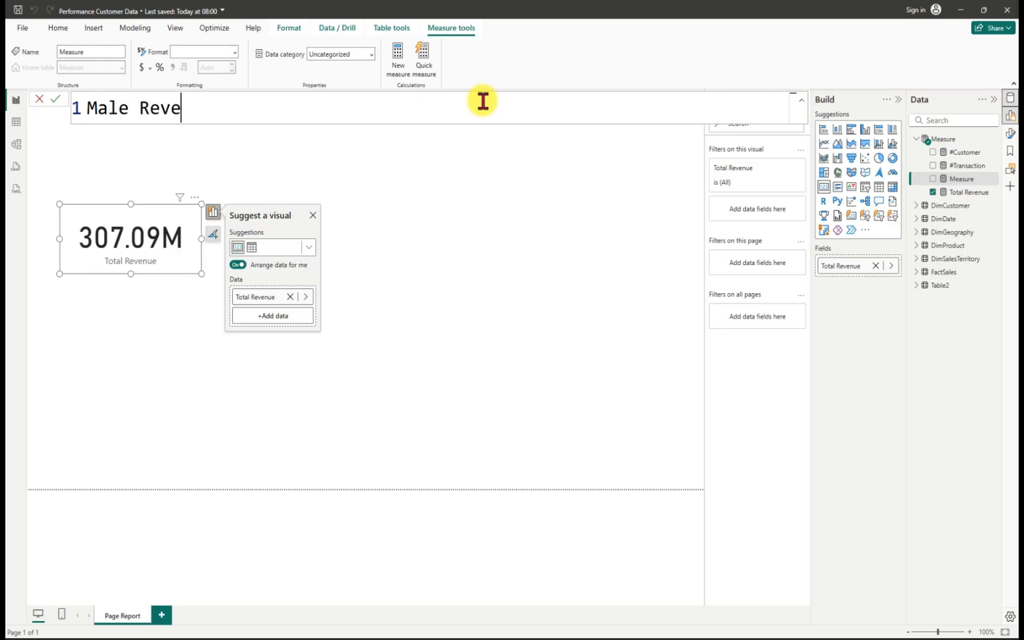
pyautogui.write('nue =')
pyautogui.write('cal')
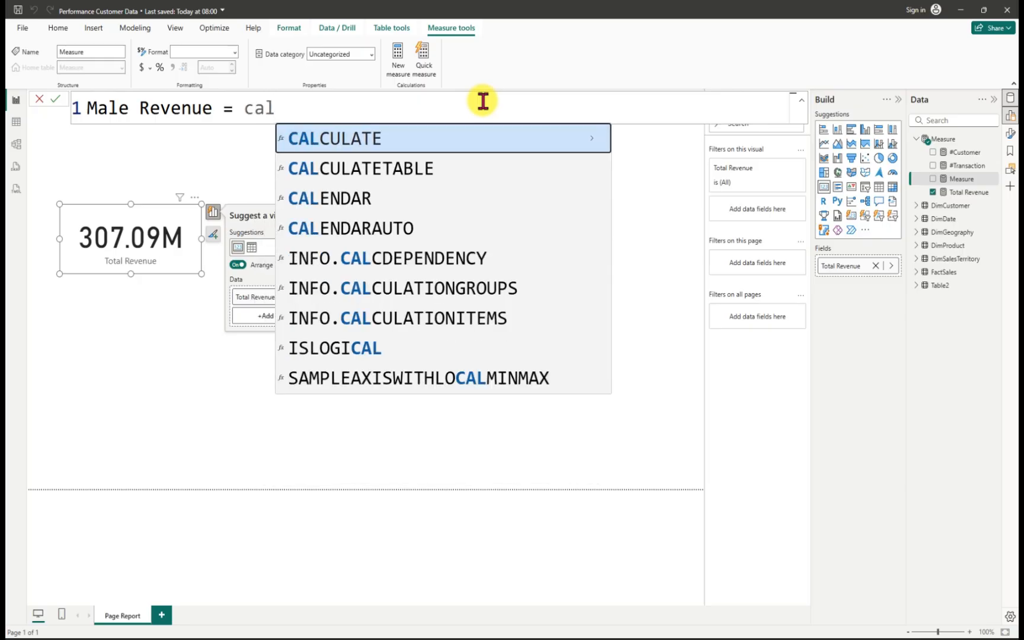
pyautogui.click(373, 143)
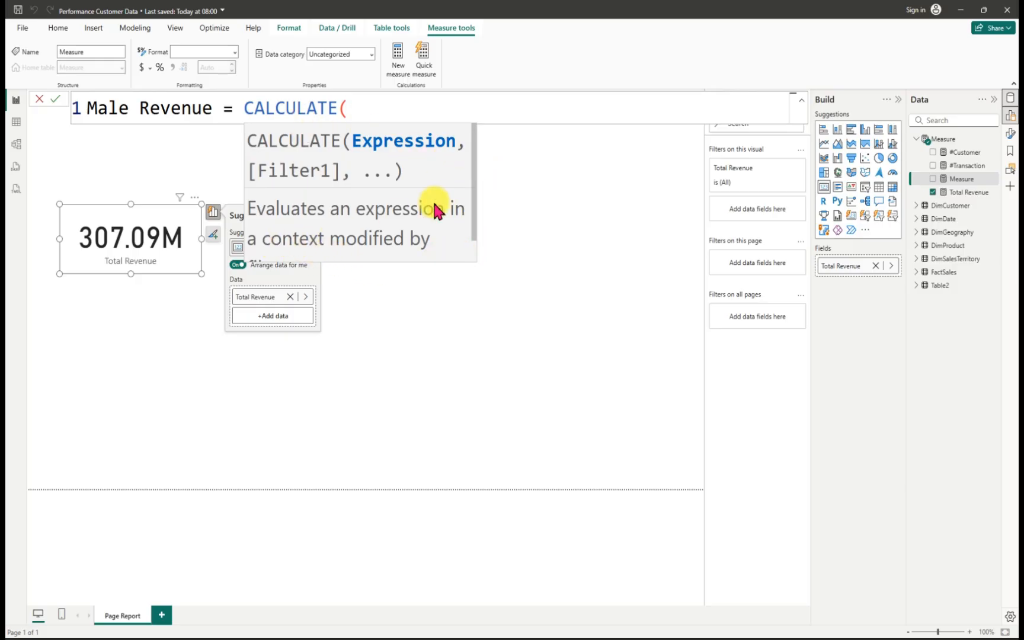
# Step: Enter [Total Revenue] as the CALCULATE expression of Male Revenue, followed by a comma
pyautogui.moveTo(472, 205)
pyautogui.mouseDown()
pyautogui.moveTo(476, 240)
pyautogui.moveTo(478, 120)
pyautogui.mouseUp()
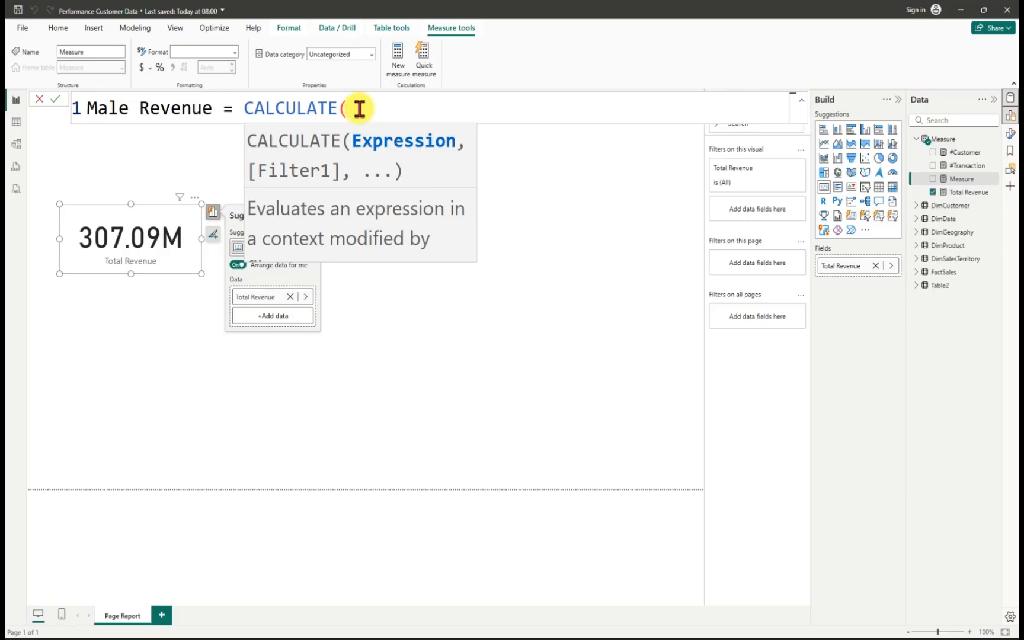
pyautogui.write('tot')
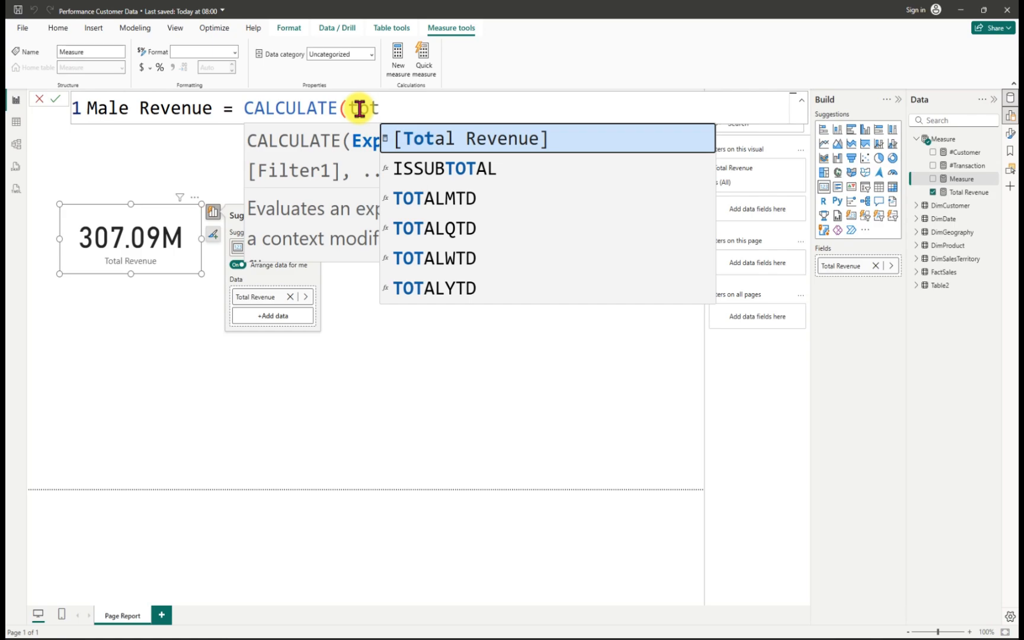
pyautogui.click(419, 136)
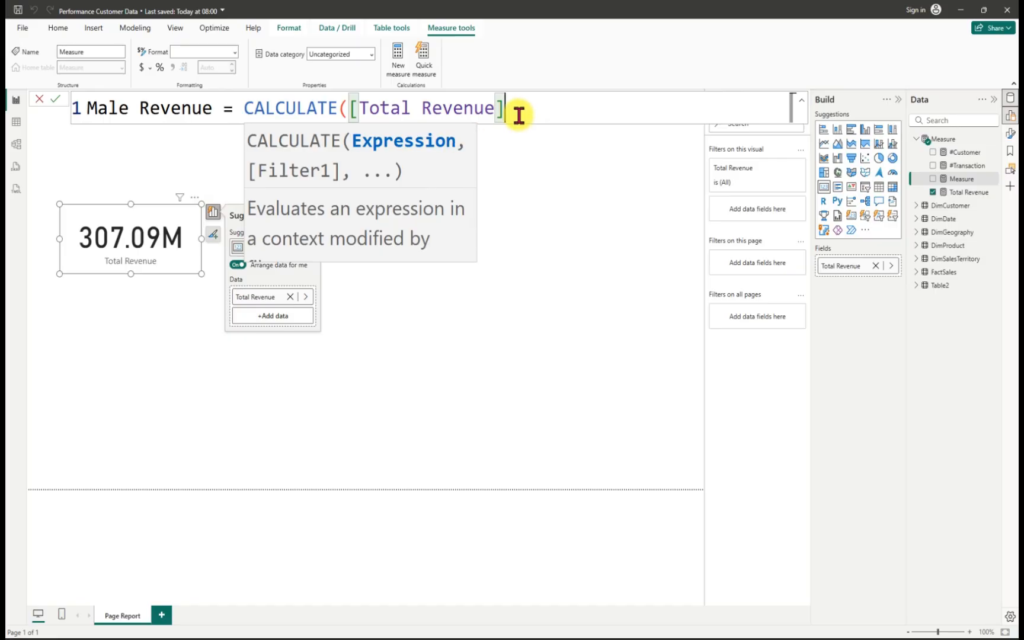
pyautogui.write(',')
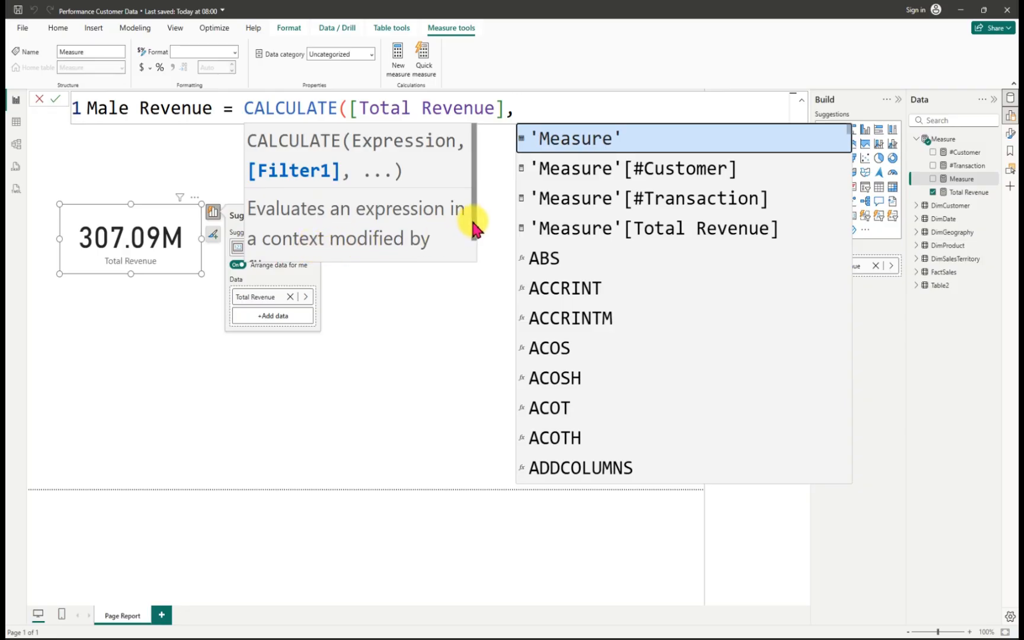
pyautogui.moveTo(476, 222); pyautogui.dragTo(480, 259)
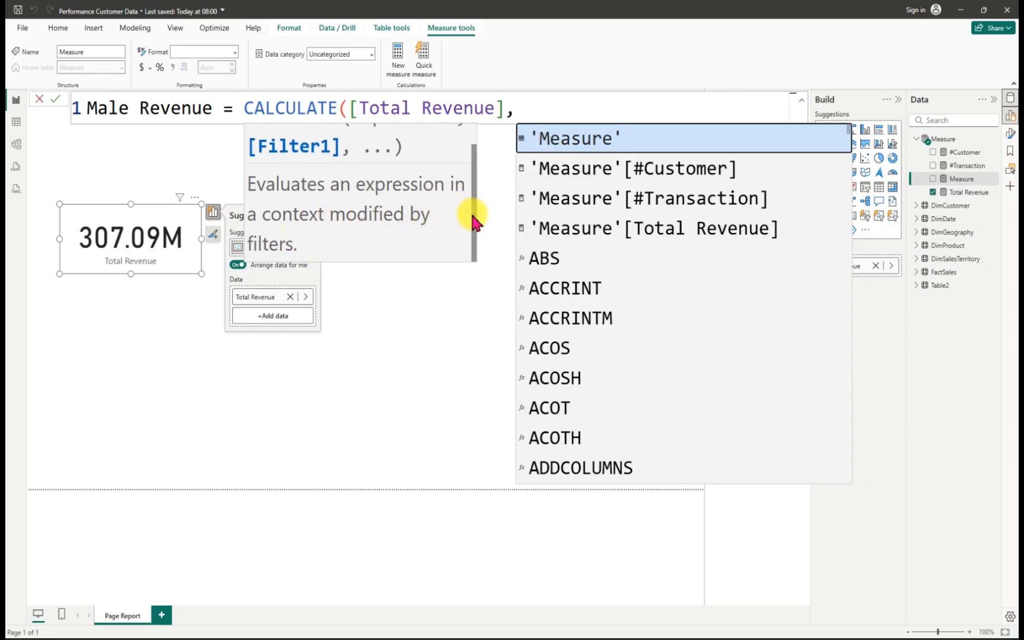
pyautogui.moveTo(473, 217); pyautogui.dragTo(480, 142)
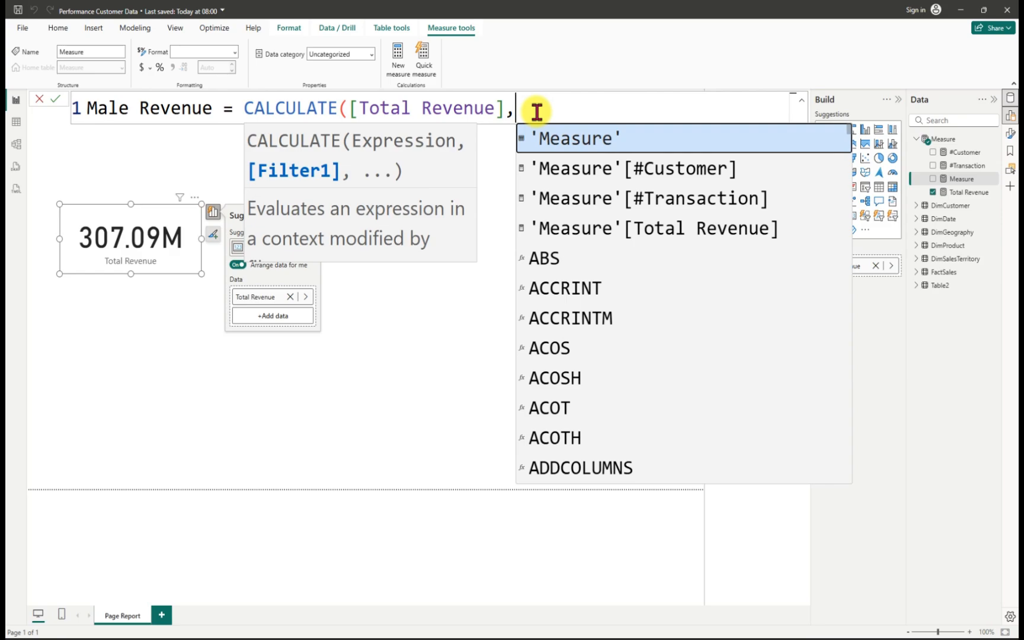
# Step: Add the filter DimCustomer[Gender] = "M" to the Male Revenue formula, close the parenthesis and commit the measure
pyautogui.write('ger')
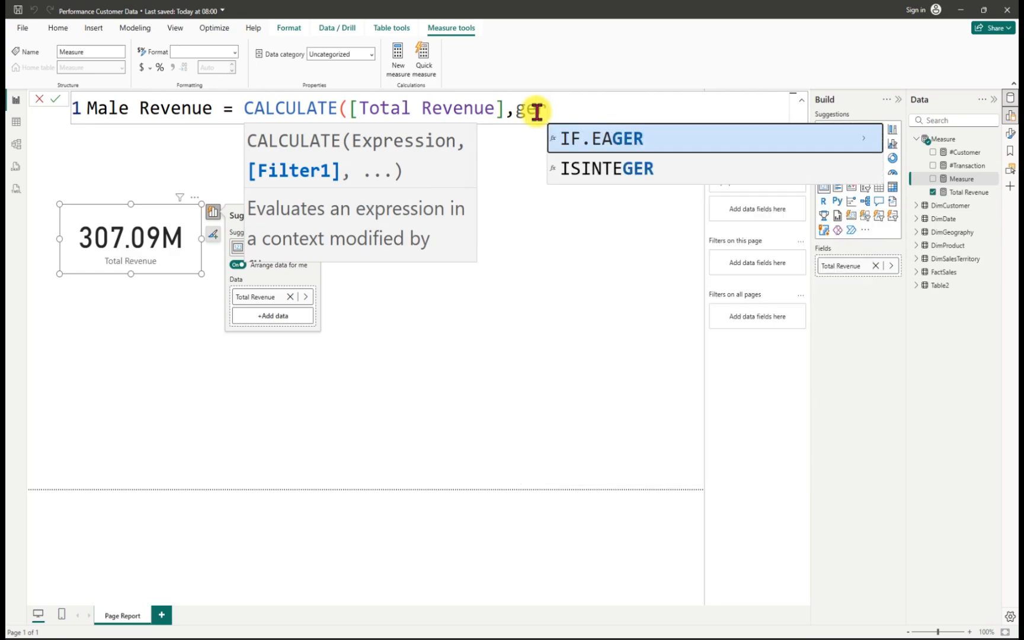
pyautogui.press('BackSpace')
pyautogui.press('BackSpace')
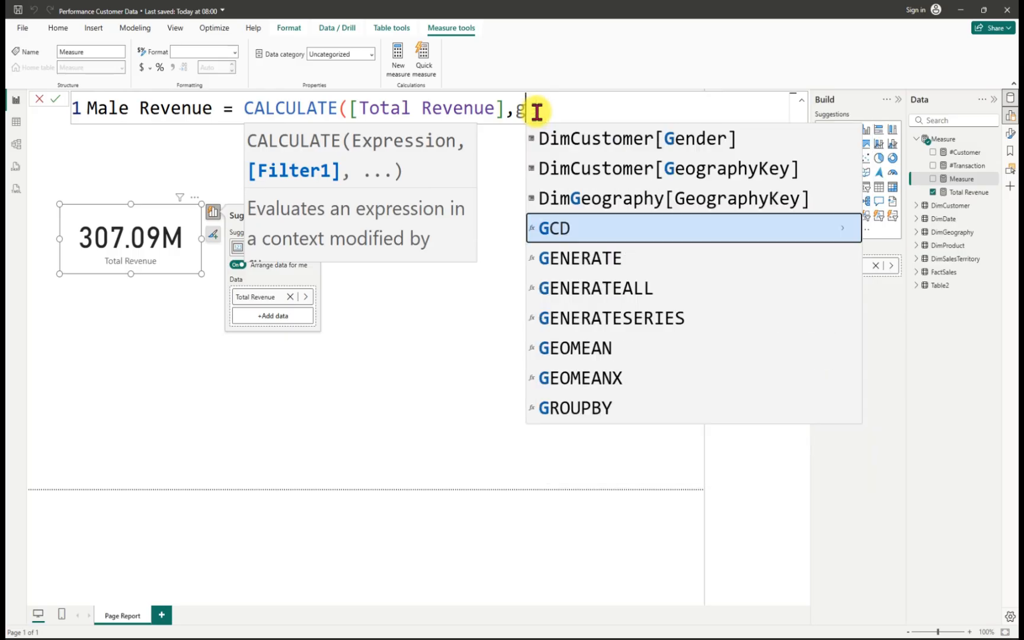
pyautogui.press('BackSpace')
pyautogui.write('ge')
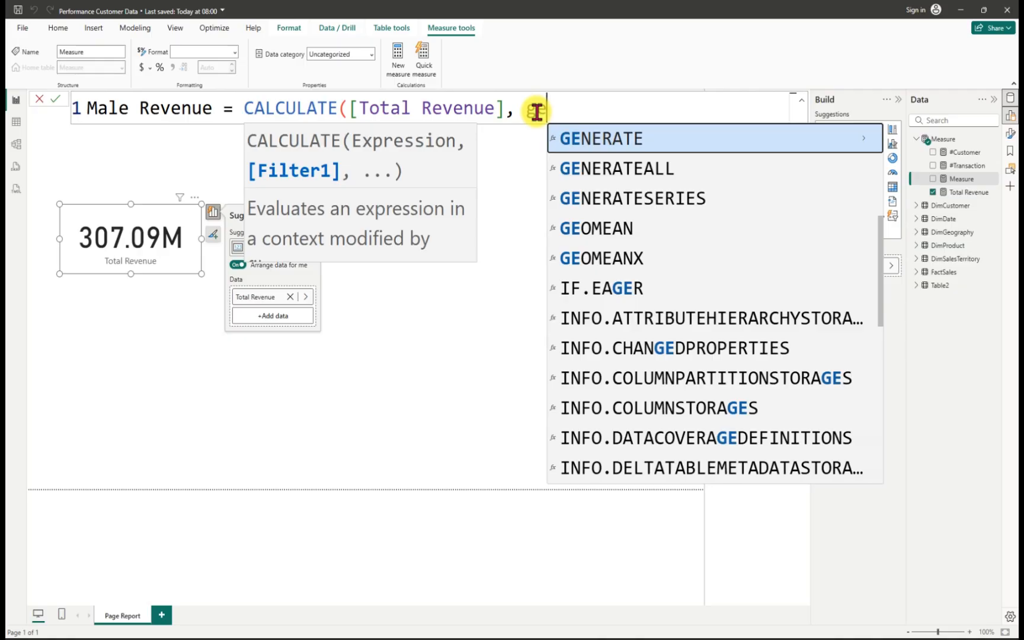
pyautogui.write('n')
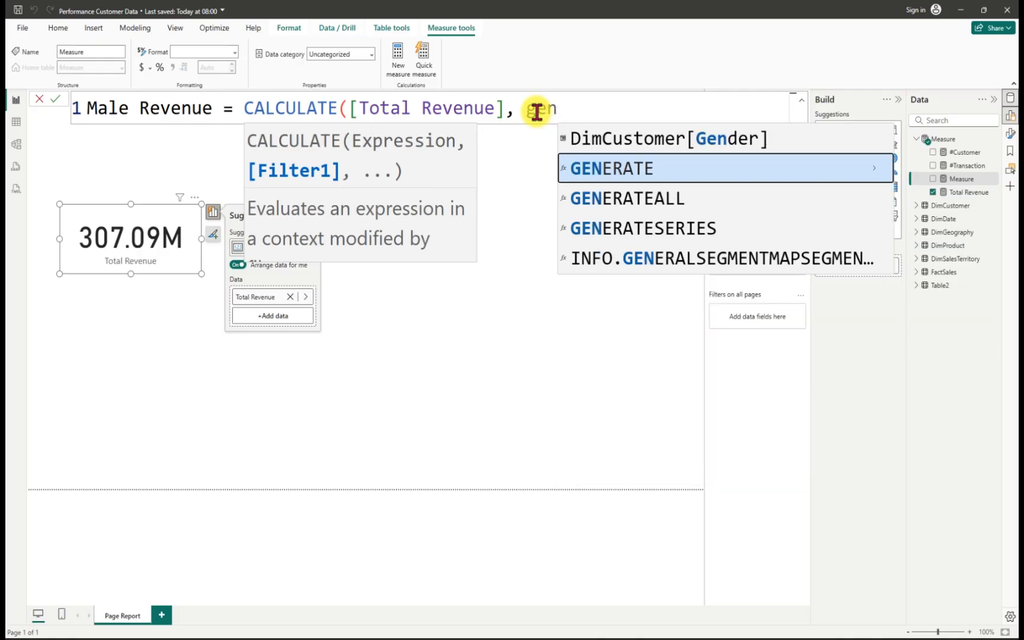
pyautogui.click(683, 139)
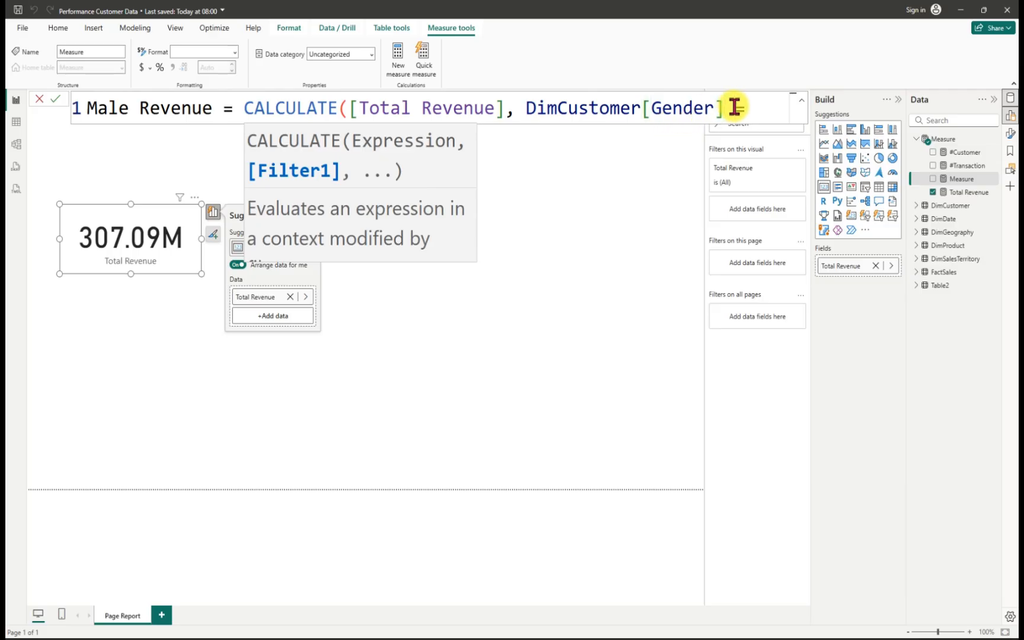
pyautogui.write('"M"')
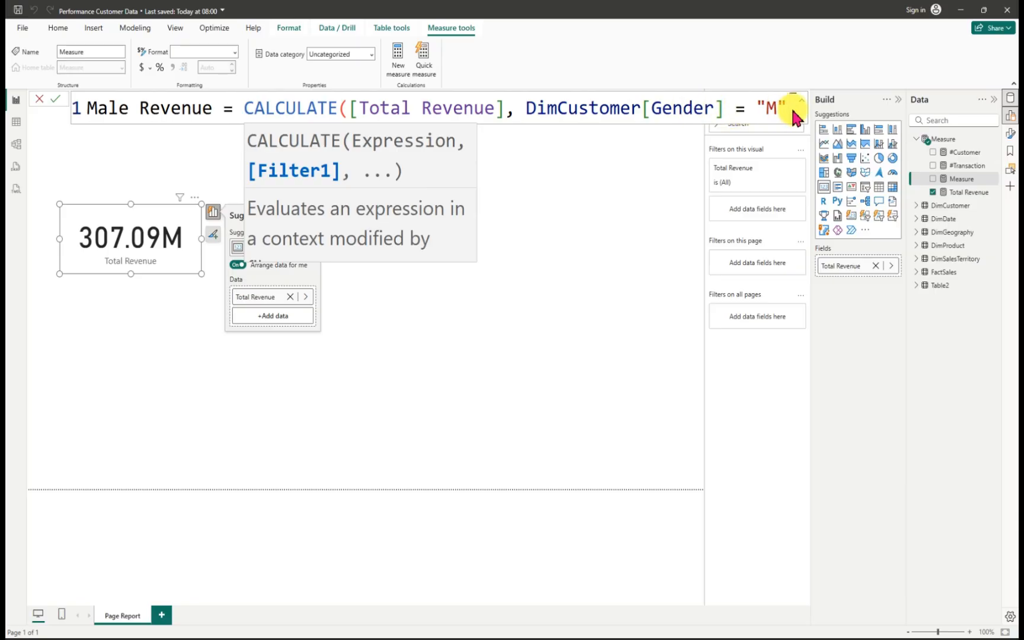
pyautogui.write(')')
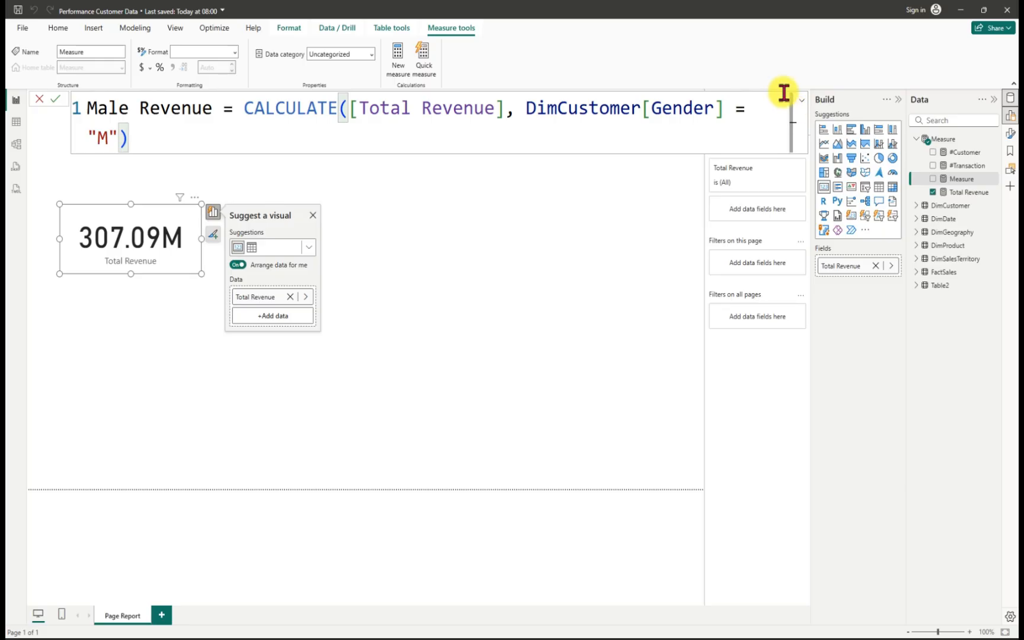
pyautogui.press('Return')
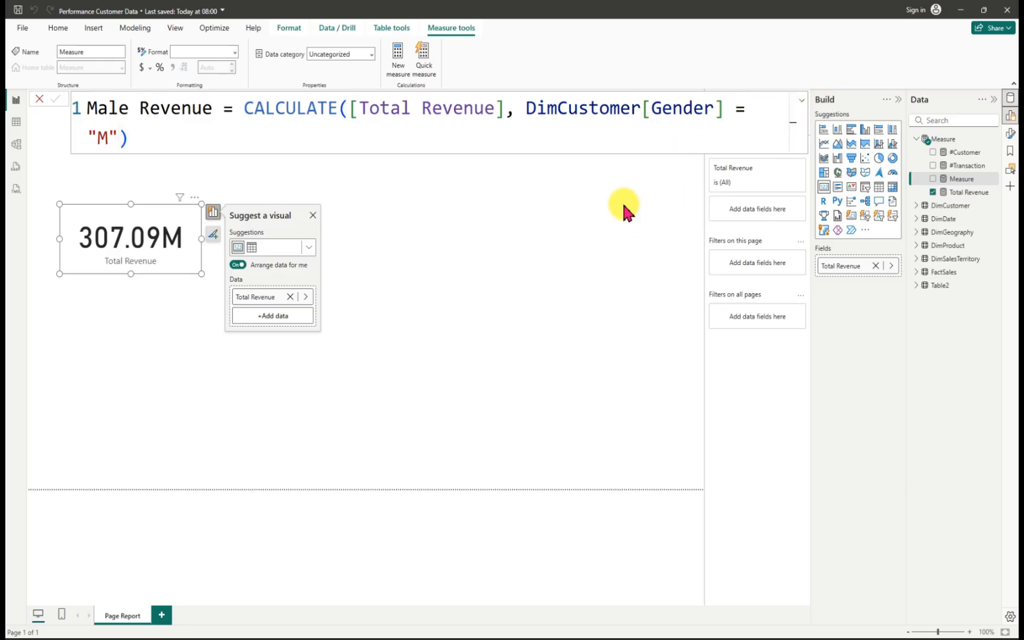
# Step: Copy the whole Male Revenue formula into a new measure in the Measure table, replacing the default text
pyautogui.click(135, 142)
pyautogui.moveTo(135, 141); pyautogui.dragTo(87, 108)
pyautogui.hotkey('ctrl', 'c')
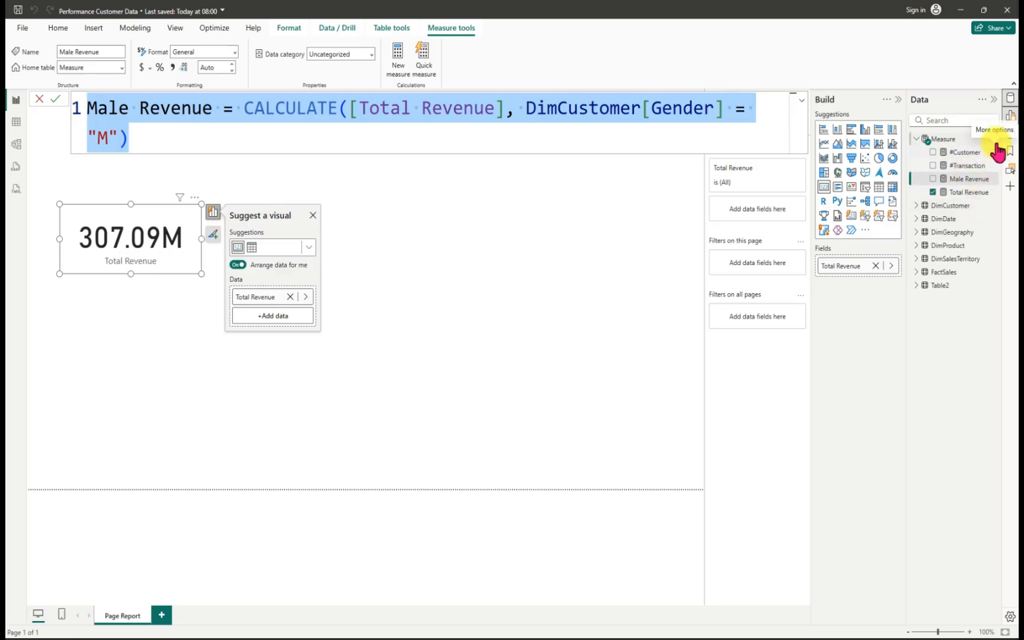
pyautogui.click(997, 140)
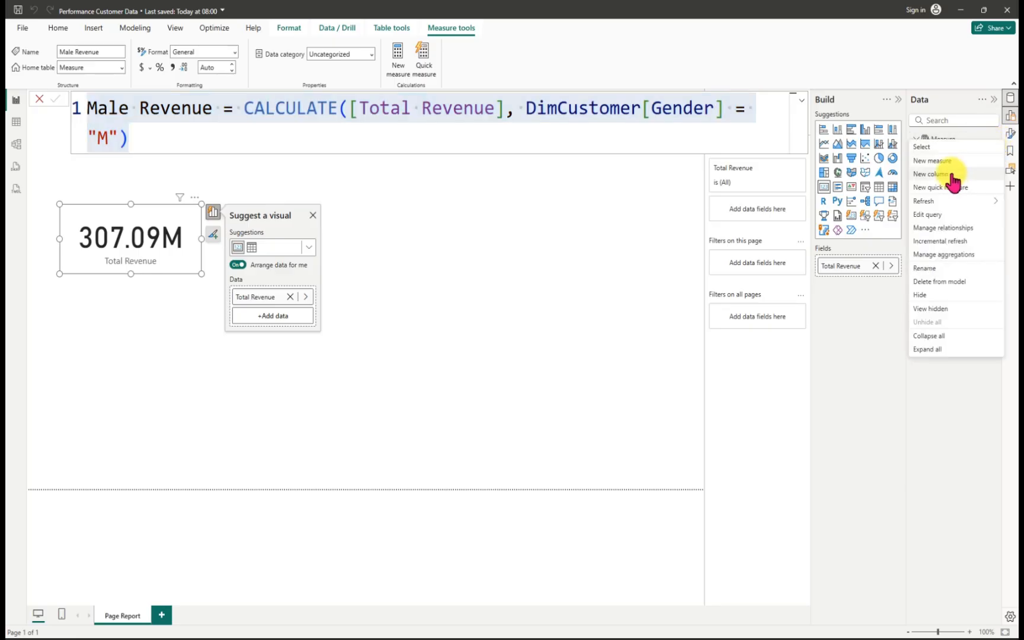
pyautogui.click(934, 161)
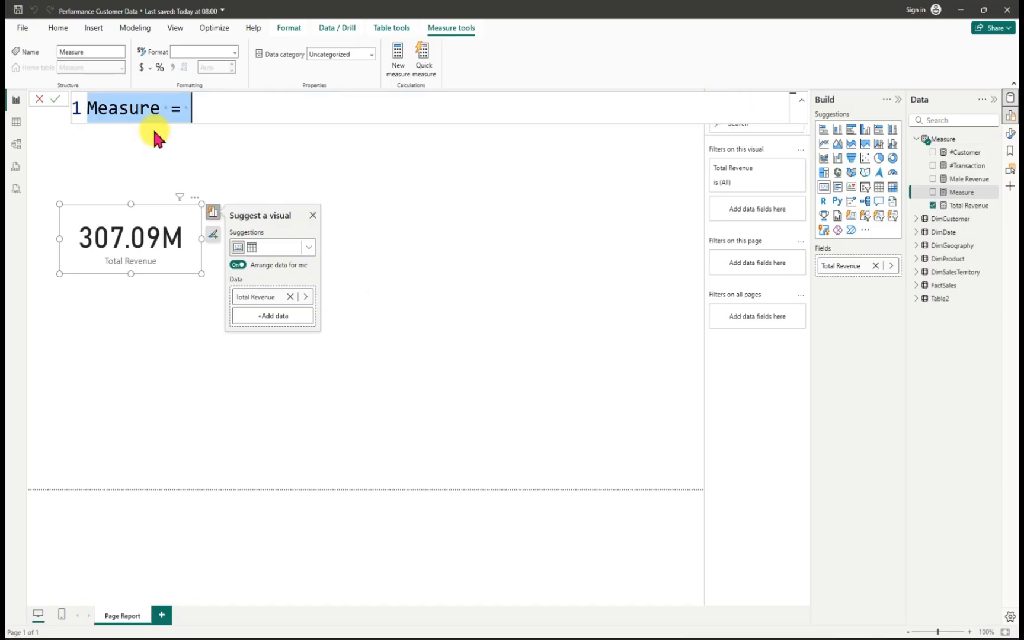
pyautogui.press('BackSpace')
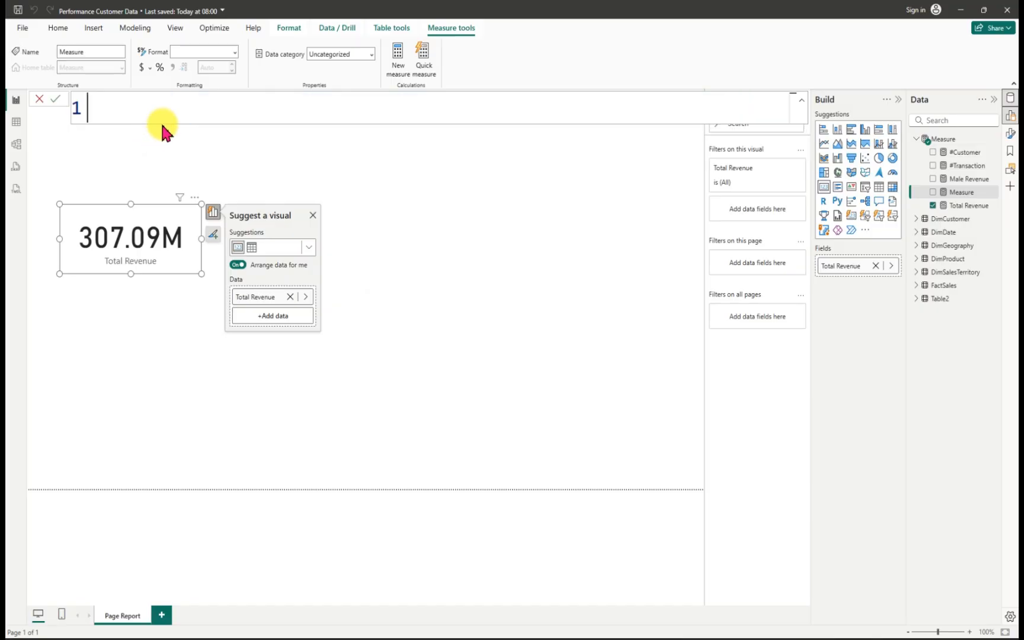
pyautogui.hotkey('ctrl', 'v')
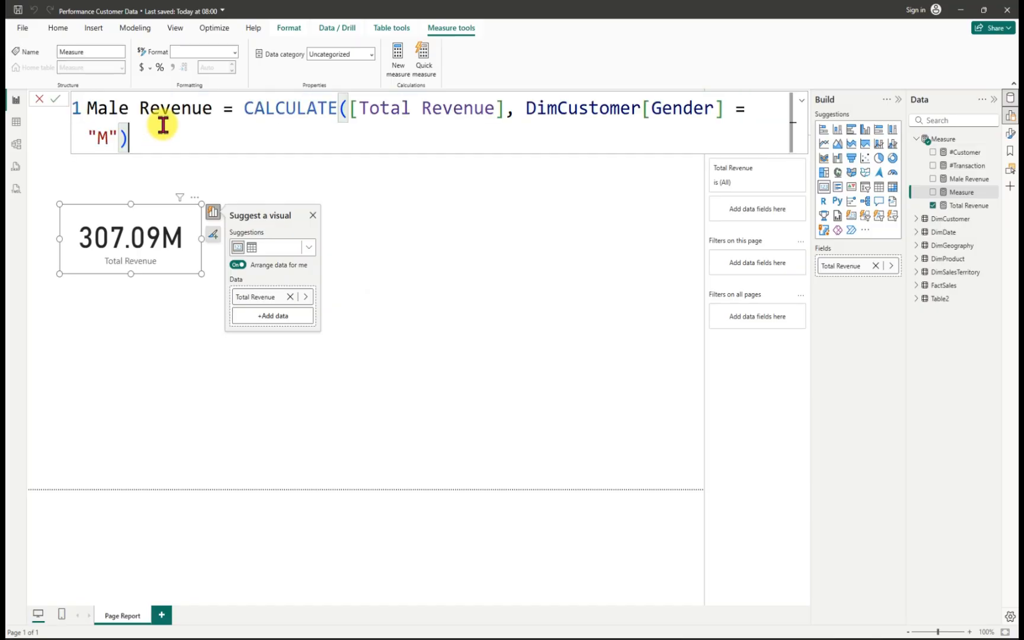
# Step: Rename the copied measure to Female Revenue, set its gender filter value to "F" and commit it
pyautogui.doubleClick(110, 102)
pyautogui.press('BackSpace')
pyautogui.write('Fe')
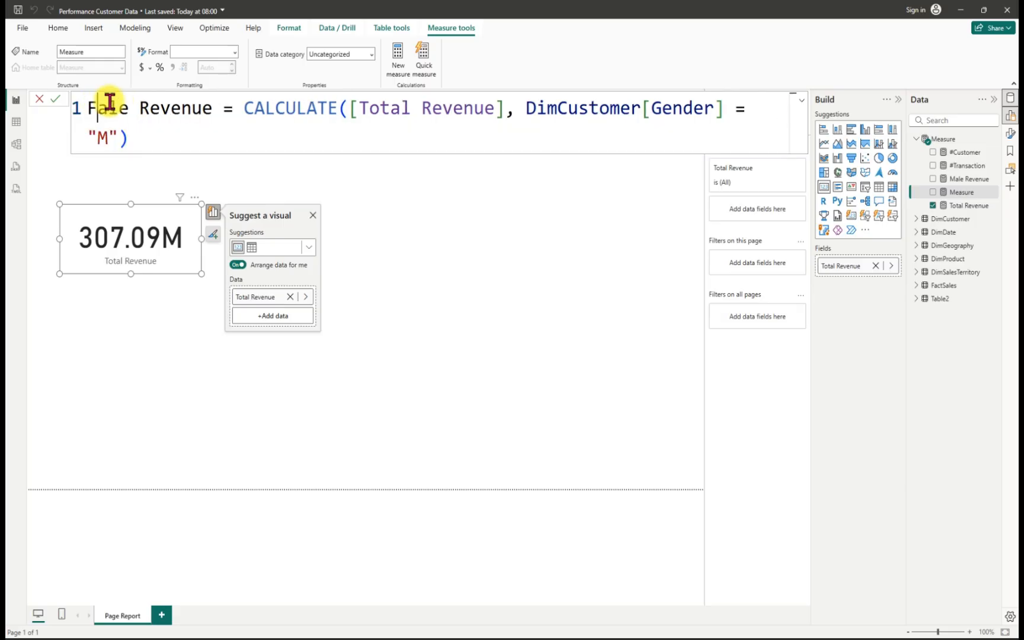
pyautogui.write('m')
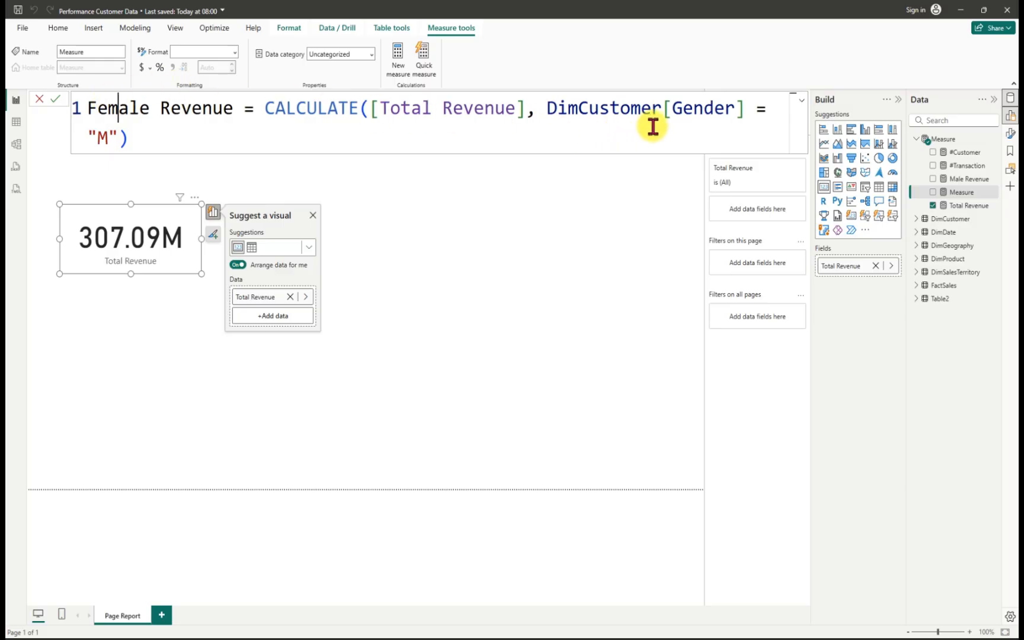
pyautogui.doubleClick(110, 139)
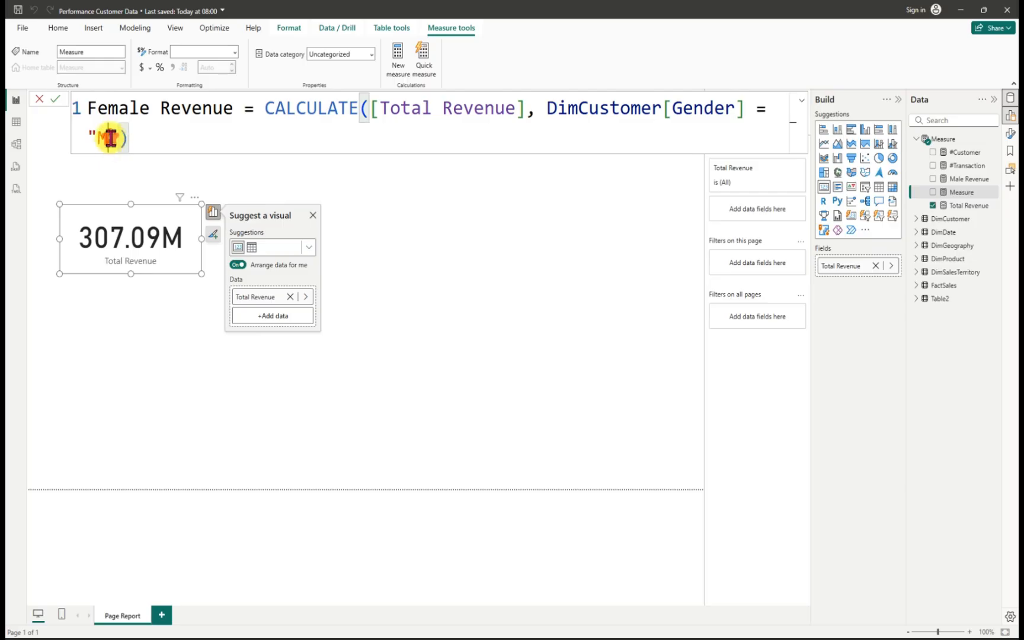
pyautogui.press('BackSpace')
pyautogui.write('F')
pyautogui.click(56, 99)
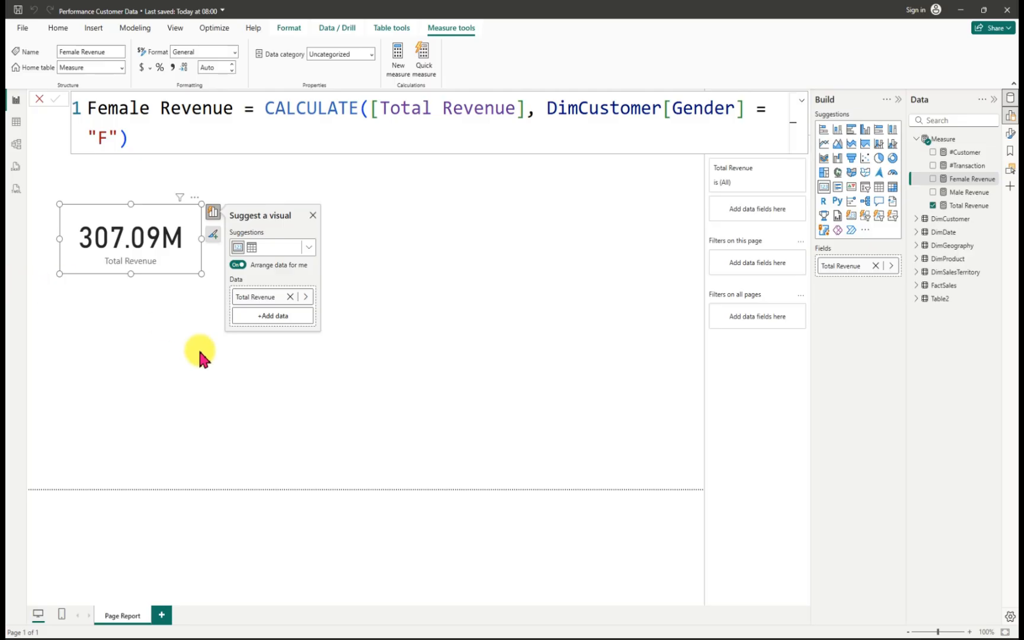
# Step: Create a new measure in the Measure table named % Male and begin its formula with the DIVIDE function
pyautogui.click(996, 139)
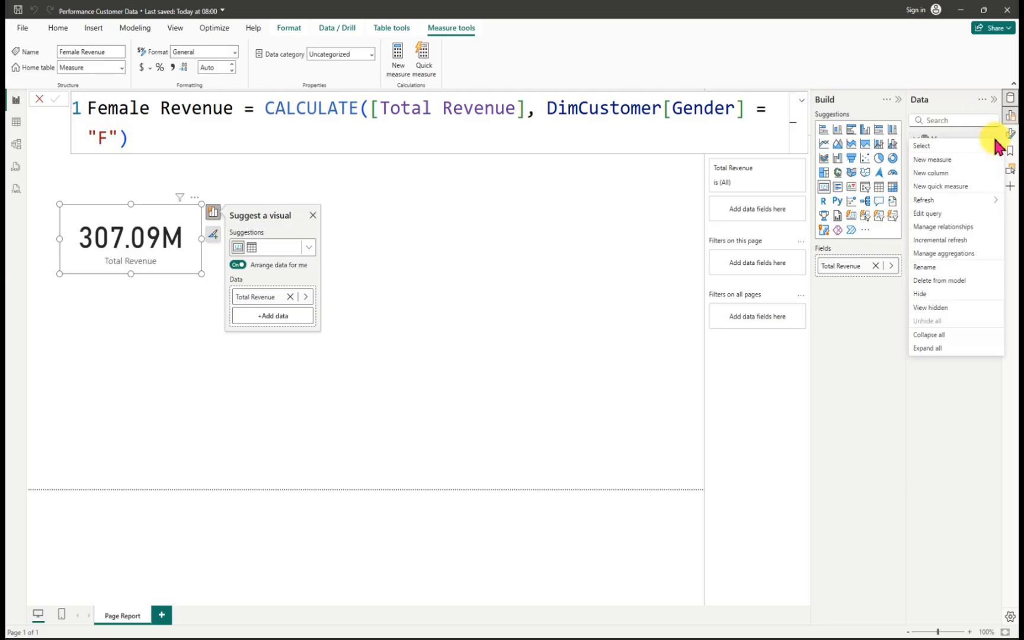
pyautogui.click(953, 160)
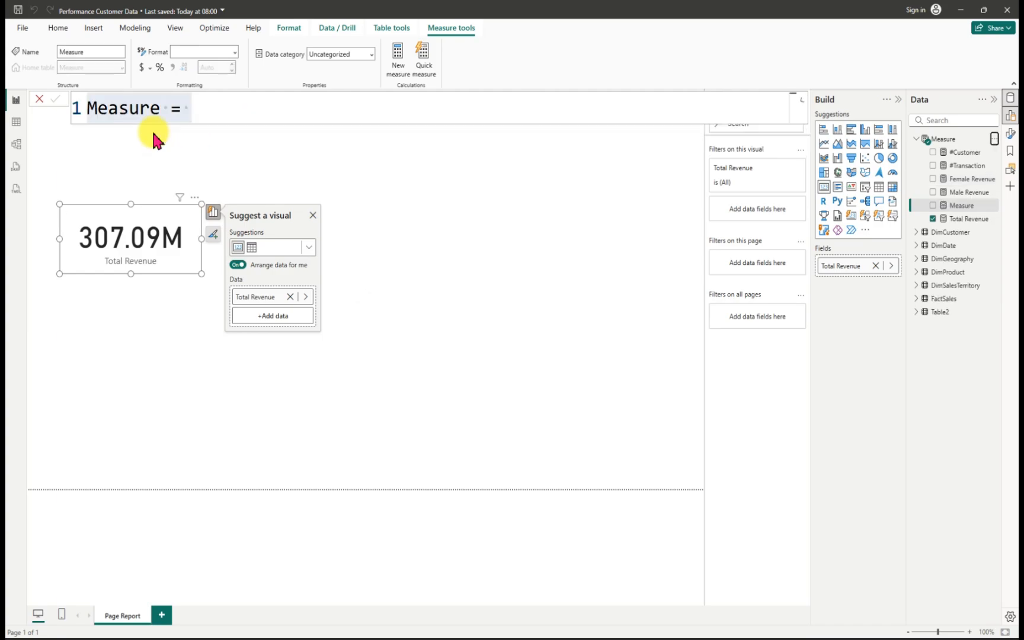
pyautogui.hotkey('ctrl', 'a')
pyautogui.press('BackSpace')
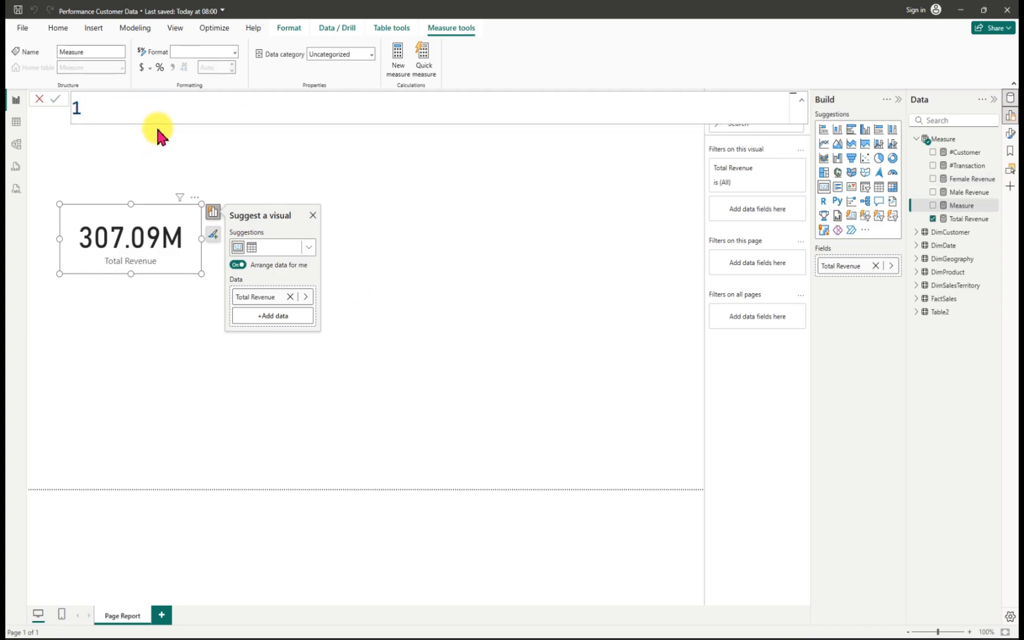
pyautogui.write('1 % Nale')
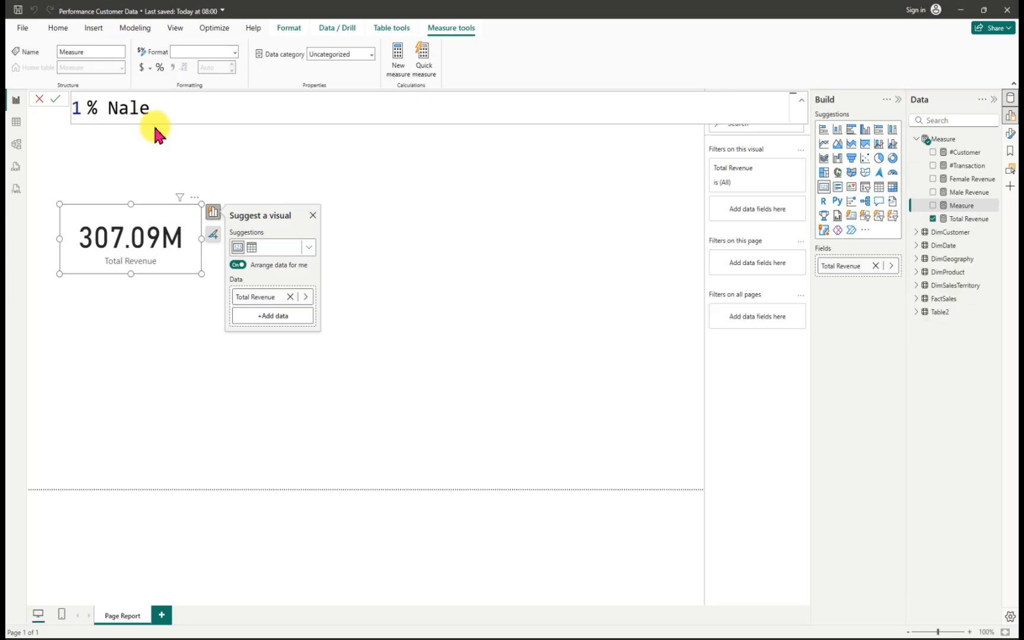
pyautogui.press('BackSpace')
pyautogui.press('BackSpace')
pyautogui.press('BackSpace')
pyautogui.press('BackSpace')
pyautogui.write('Male =')
pyautogui.write('div')
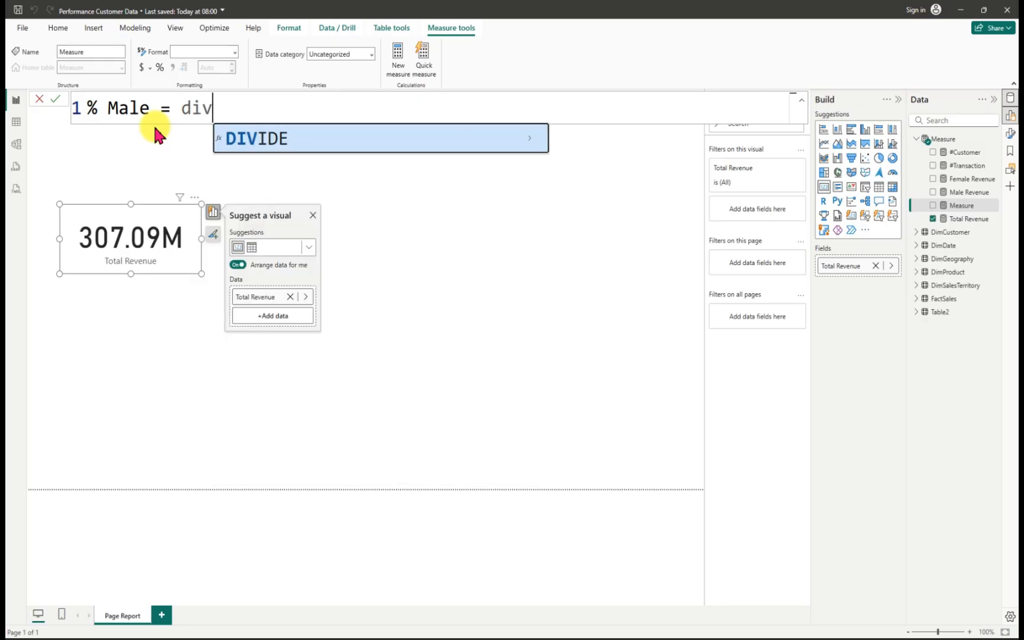
pyautogui.click(259, 138)
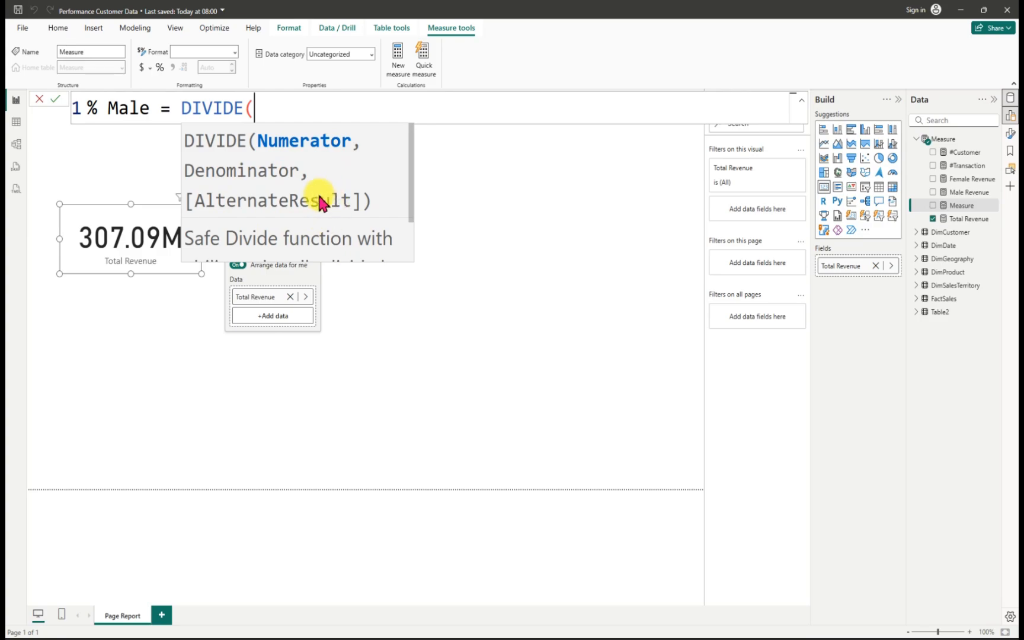
# Step: Enter [Male Revenue] as the numerator and [Total Revenue] as the denominator of the % Male formula, and close the parenthesis
pyautogui.moveTo(412, 210); pyautogui.dragTo(407, 171)
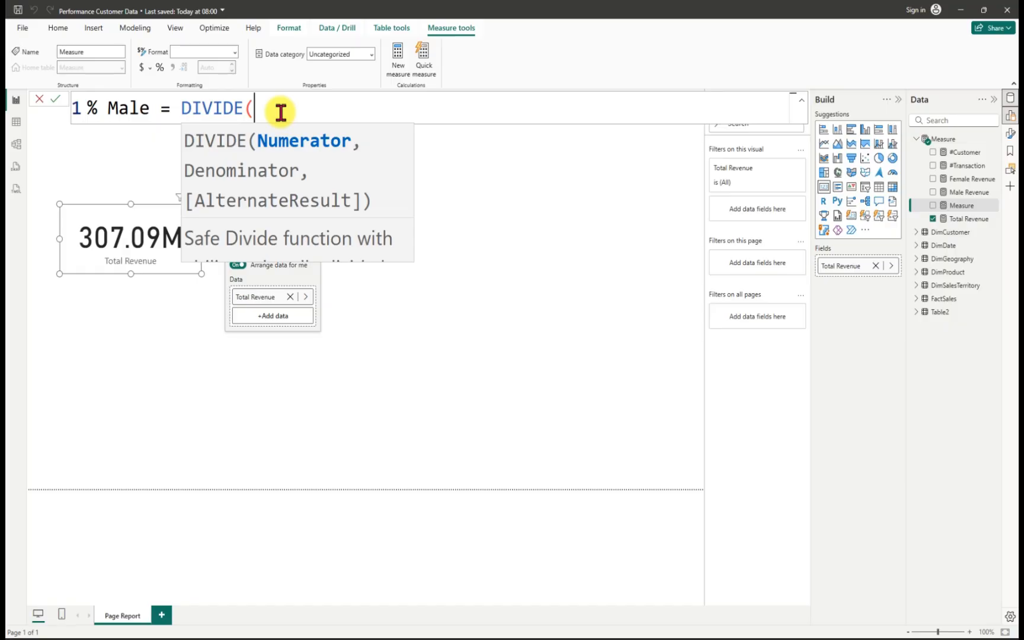
pyautogui.write('mal')
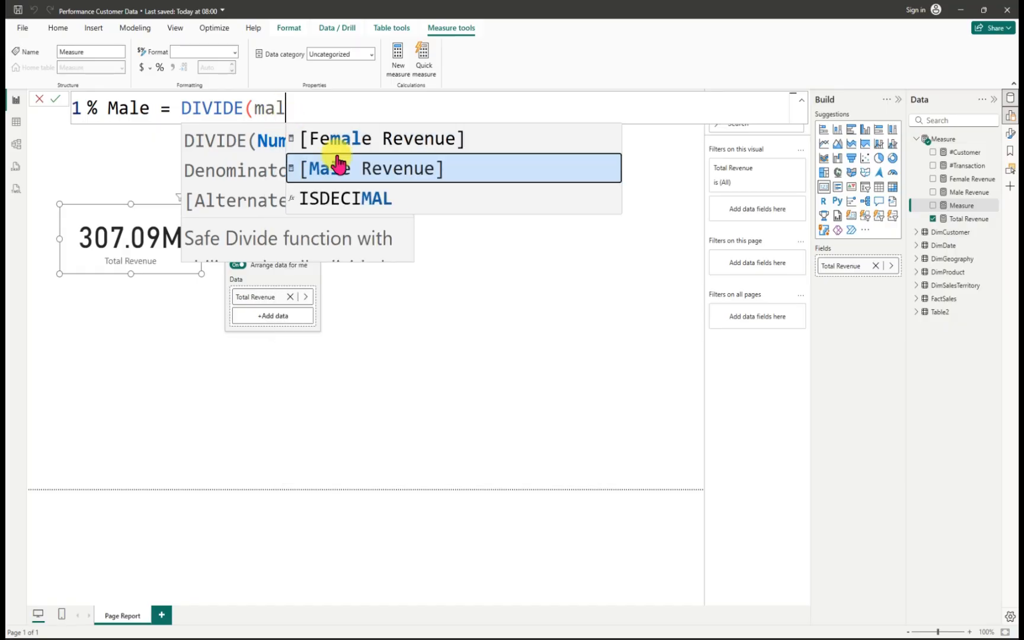
pyautogui.click(354, 167)
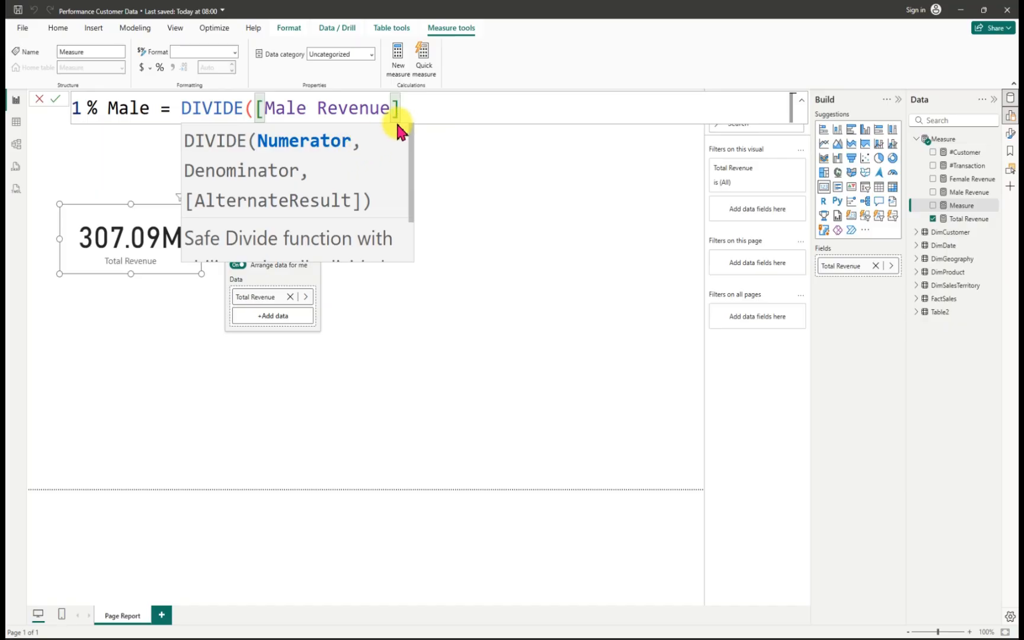
pyautogui.write(', ')
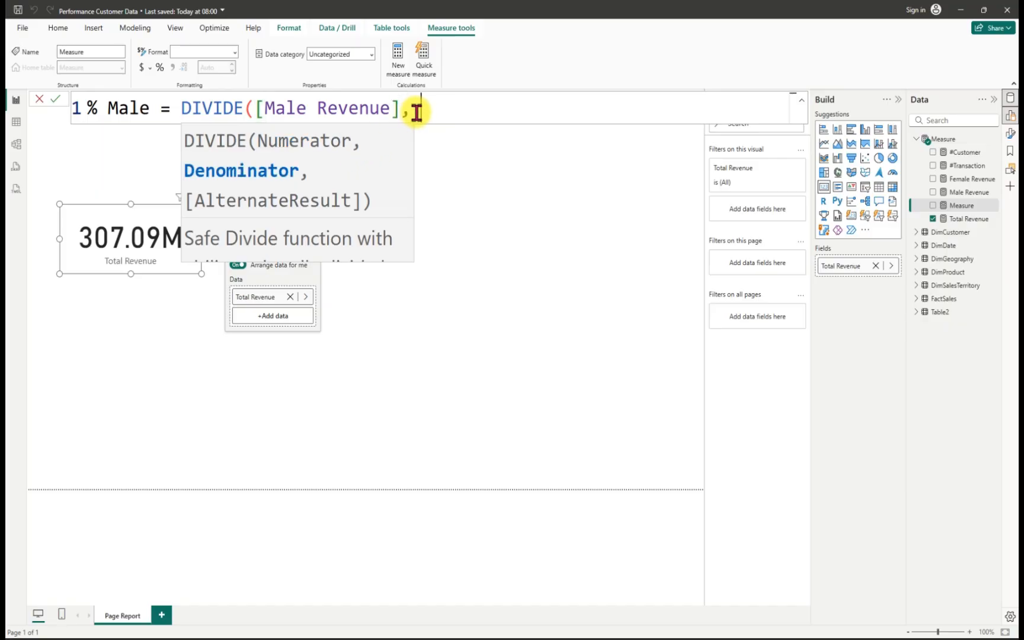
pyautogui.write('tot')
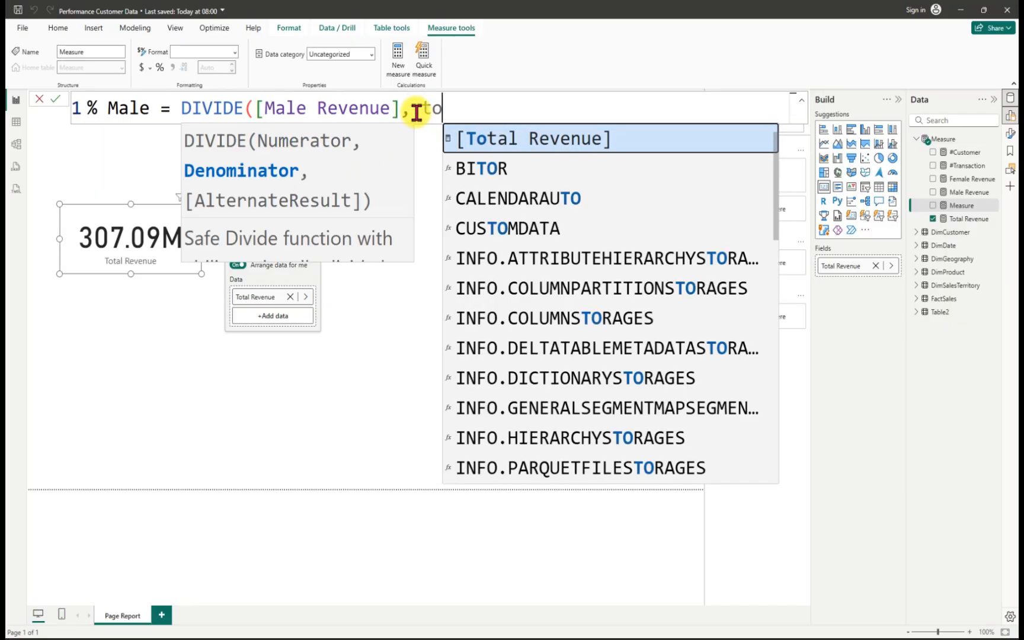
pyautogui.click(548, 140)
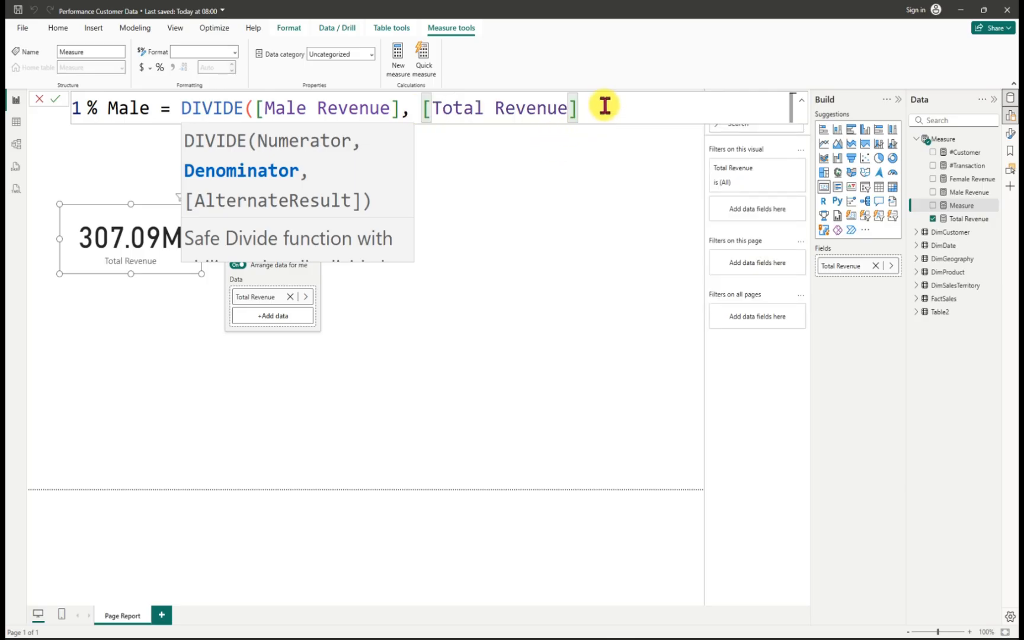
pyautogui.write(')')
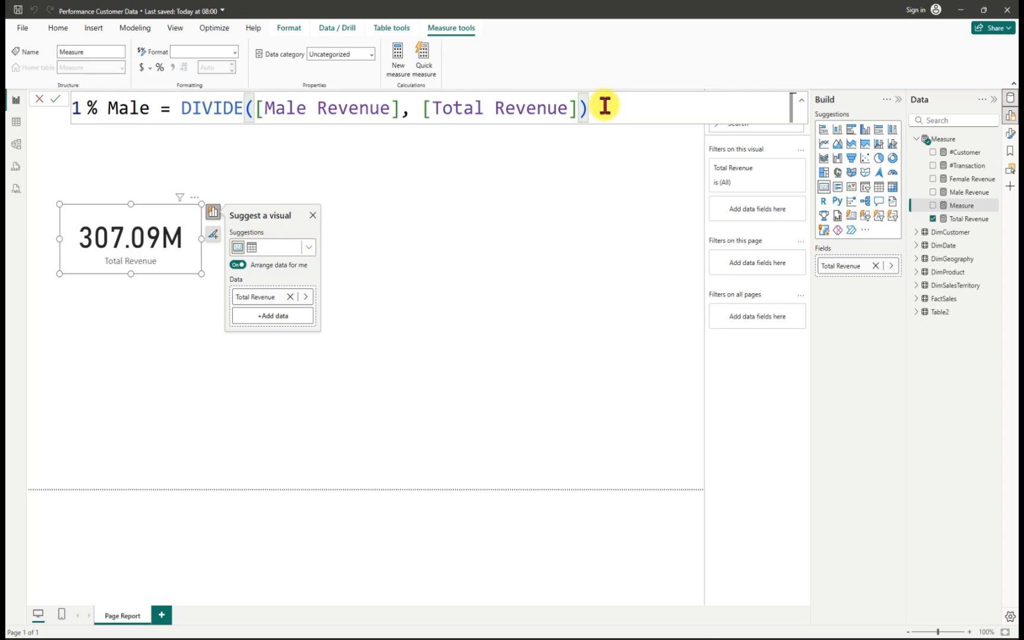
# Step: Commit the % Male measure and format it as a percentage
pyautogui.click(56, 99)
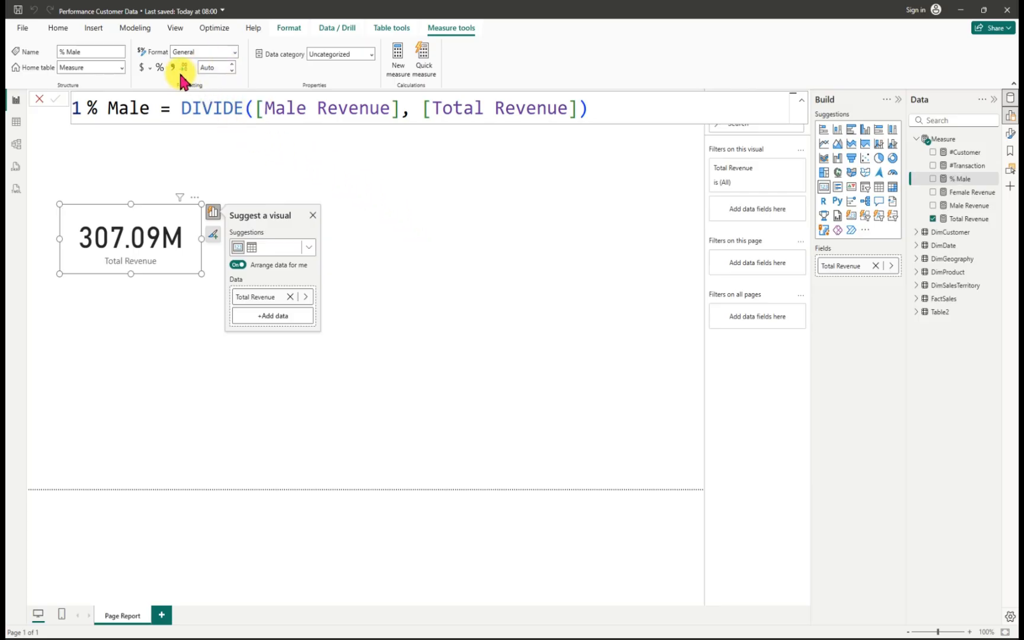
pyautogui.click(160, 67)
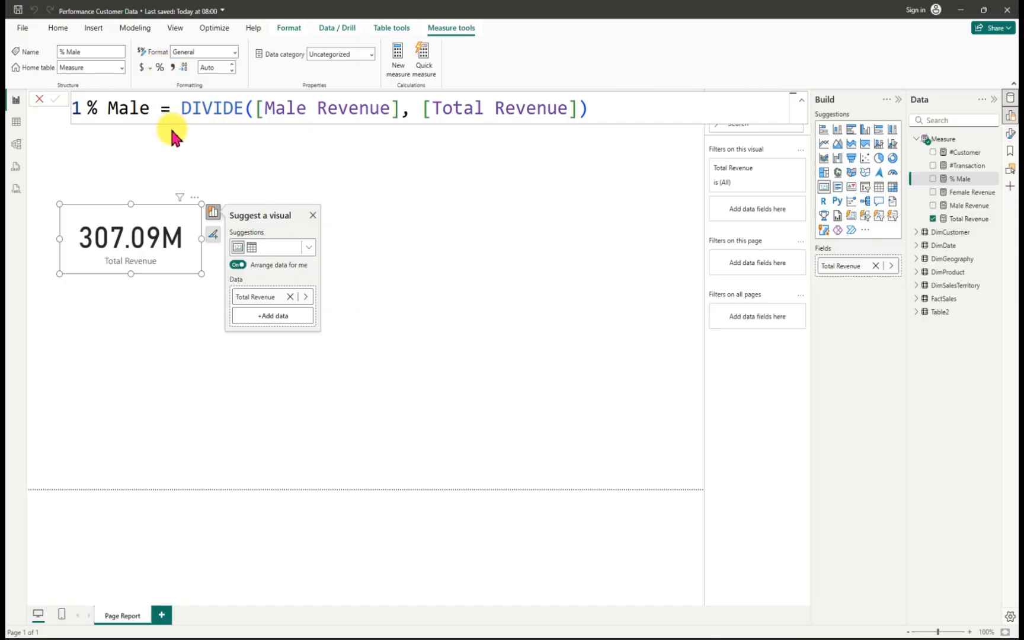
pyautogui.click(160, 68)
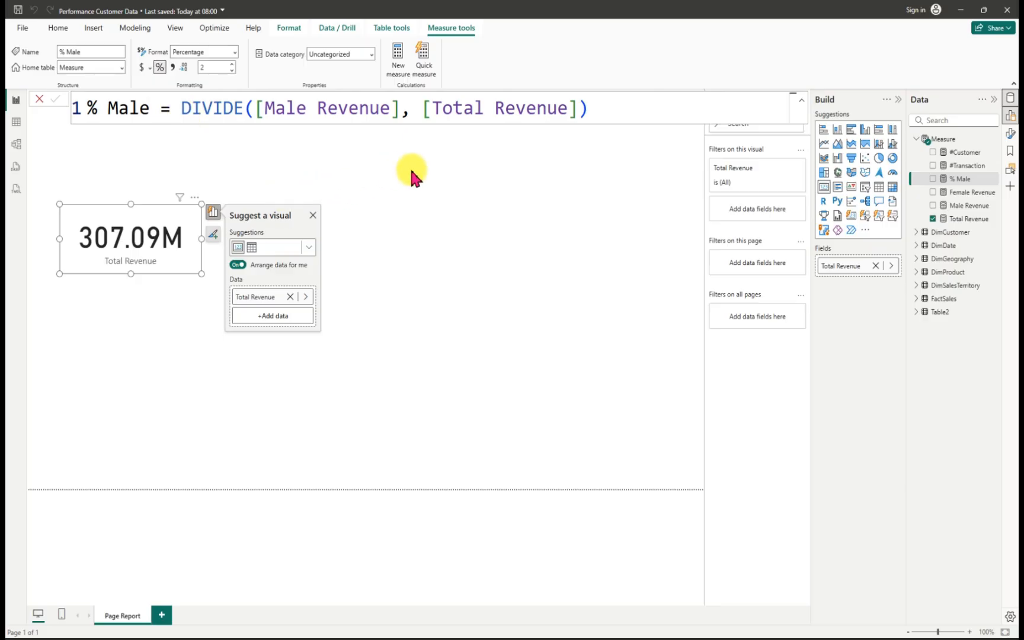
# Step: Copy the whole % Male formula into a new measure in the Measure table, replacing the default text
pyautogui.moveTo(593, 109); pyautogui.dragTo(83, 112)
pyautogui.hotkey('ctrl', 'c')
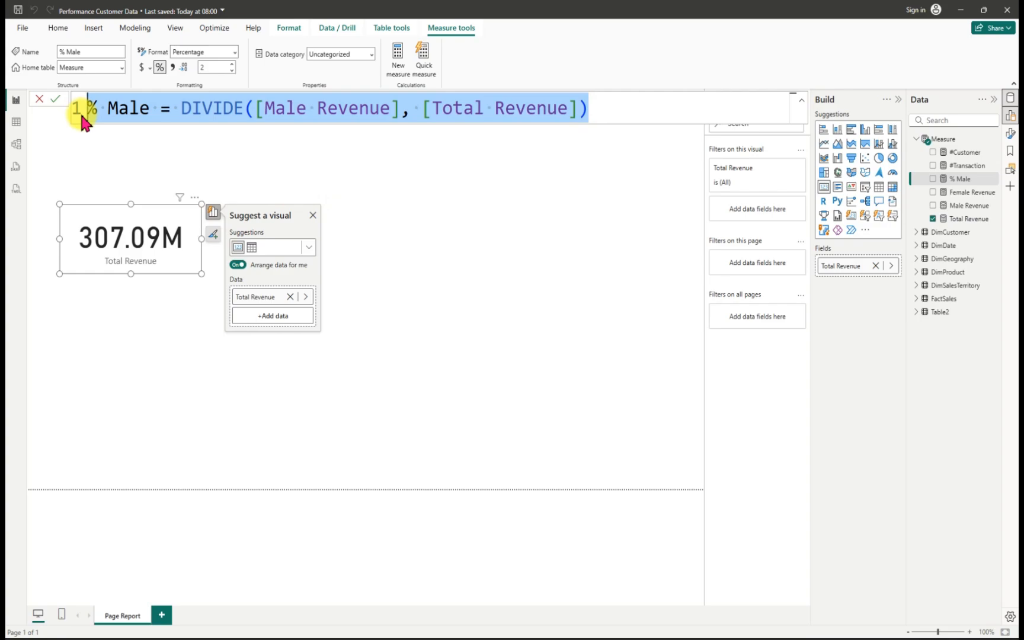
pyautogui.click(994, 138)
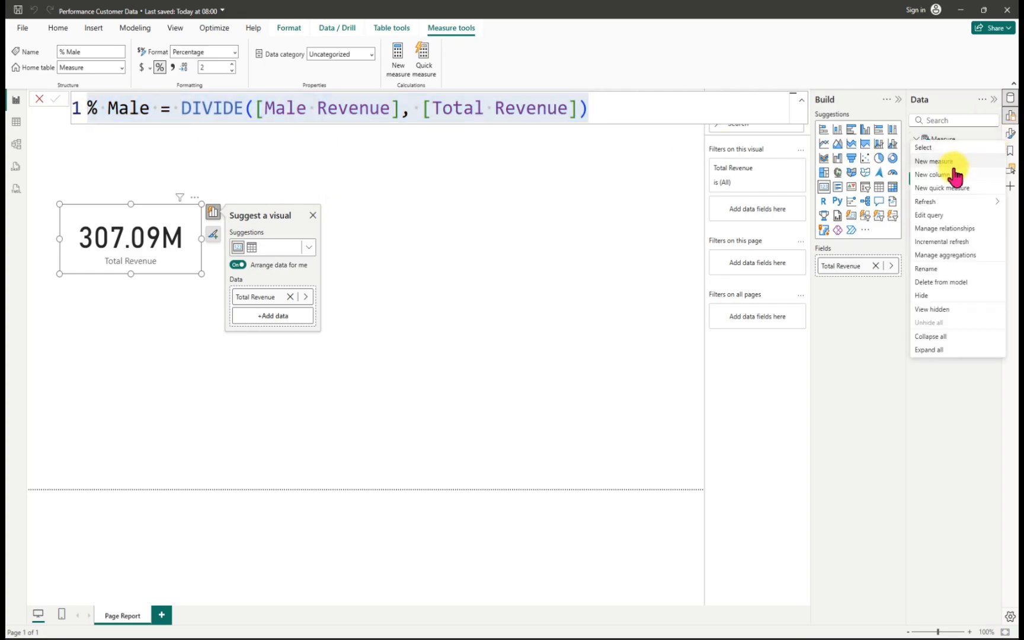
pyautogui.click(933, 164)
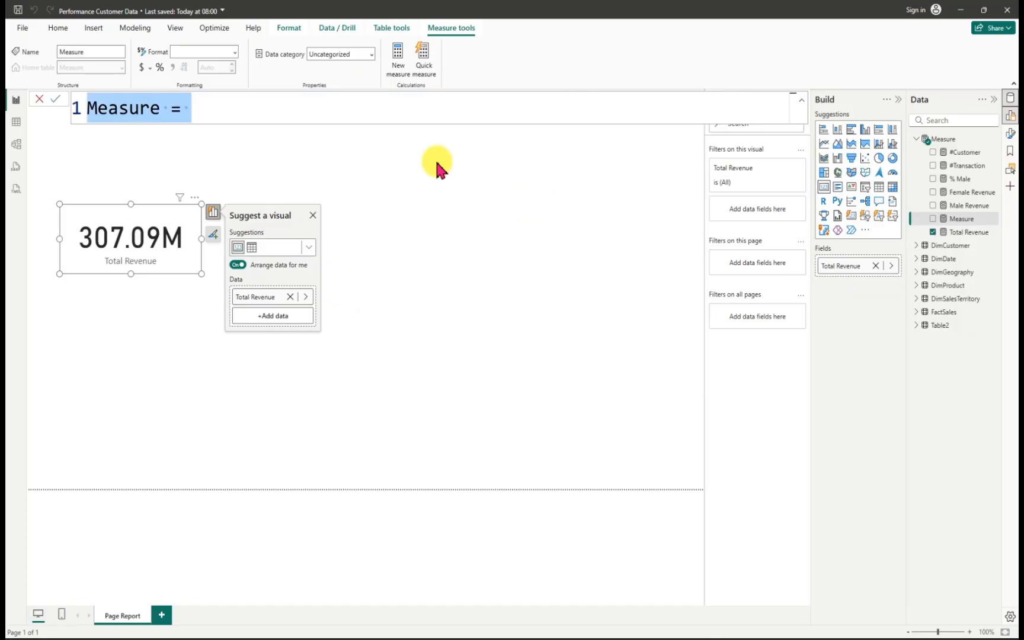
pyautogui.press('BackSpace')
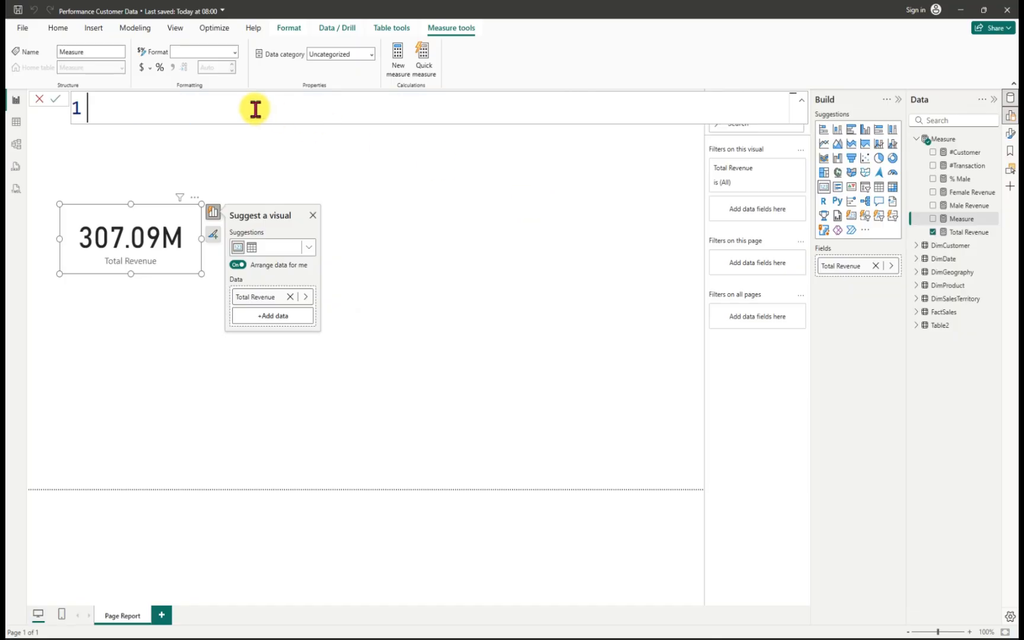
pyautogui.hotkey('ctrl', 'v')
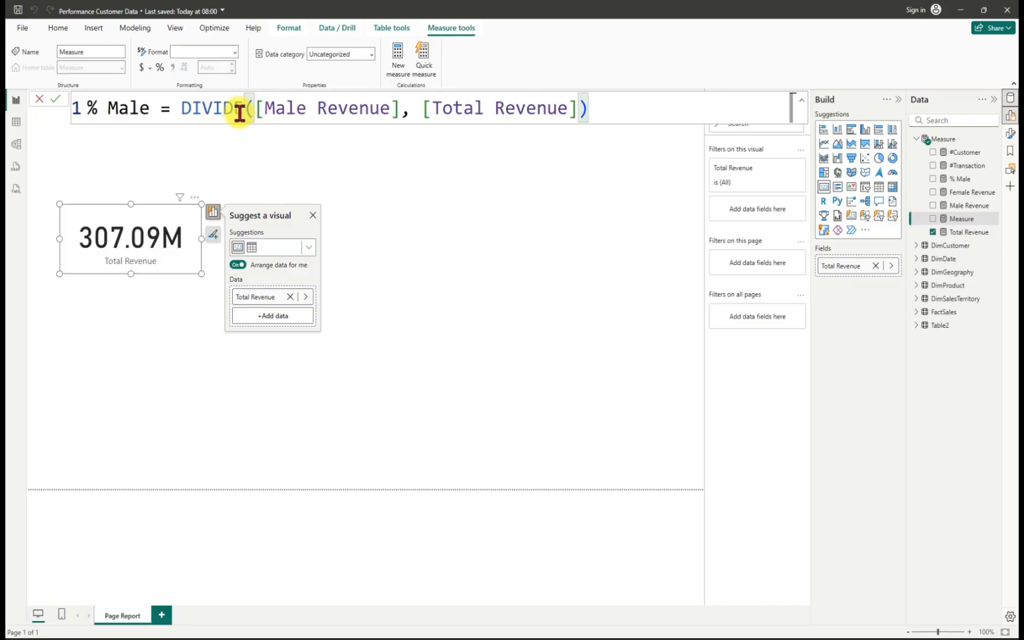
# Step: Rename the copied measure in its formula to % Female
pyautogui.click(119, 107)
pyautogui.press('BackSpace')
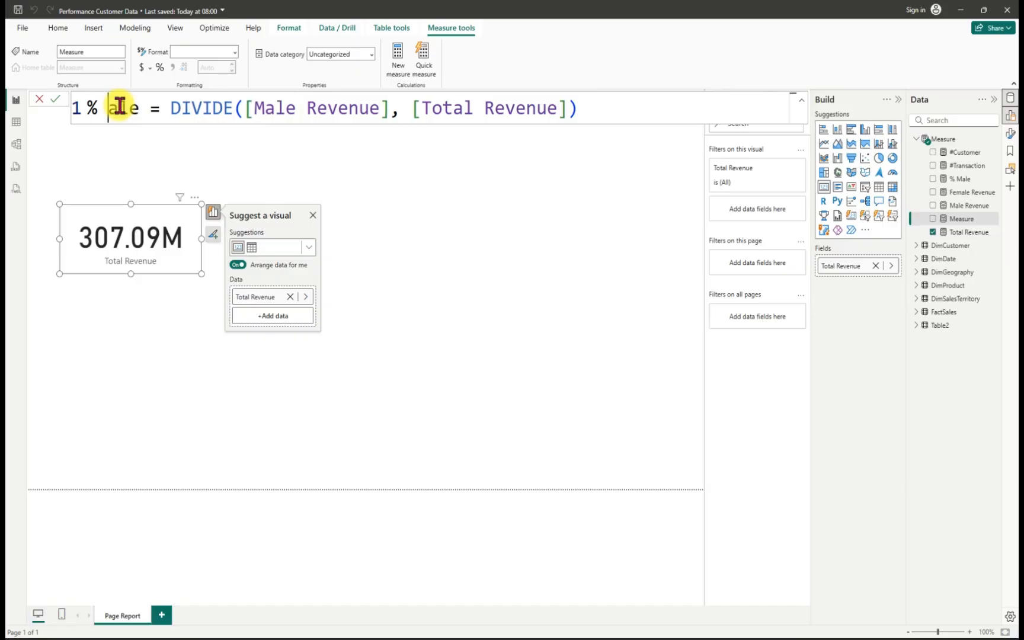
pyautogui.write('Fema')
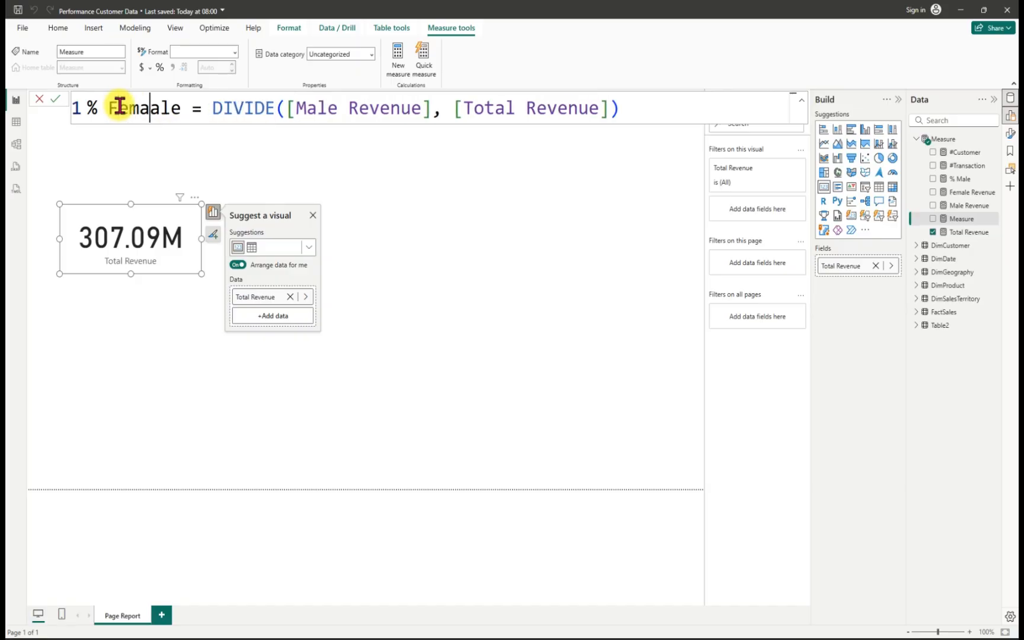
pyautogui.press('BackSpace')
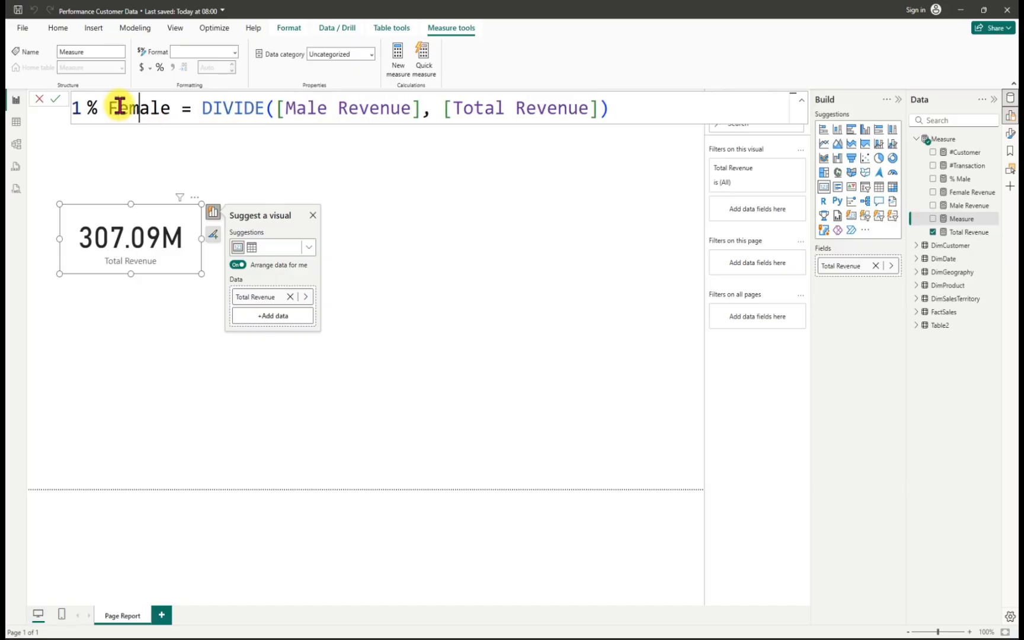
# Step: Replace the numerator of the % Female formula with [Female Revenue] and commit the measure
pyautogui.click(329, 107)
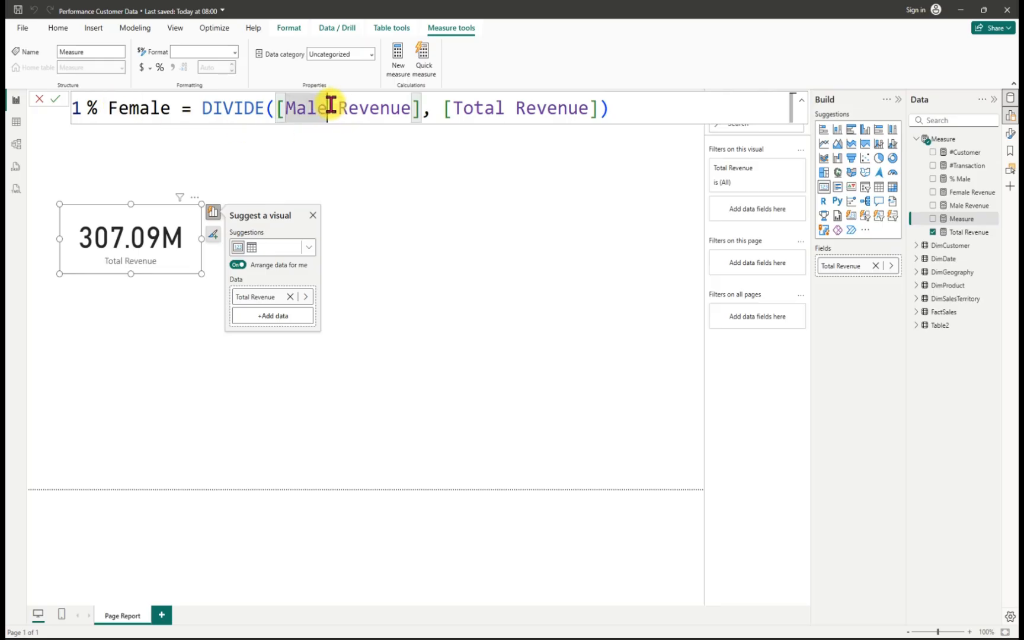
pyautogui.press('BackSpace')
pyautogui.press('BackSpace')
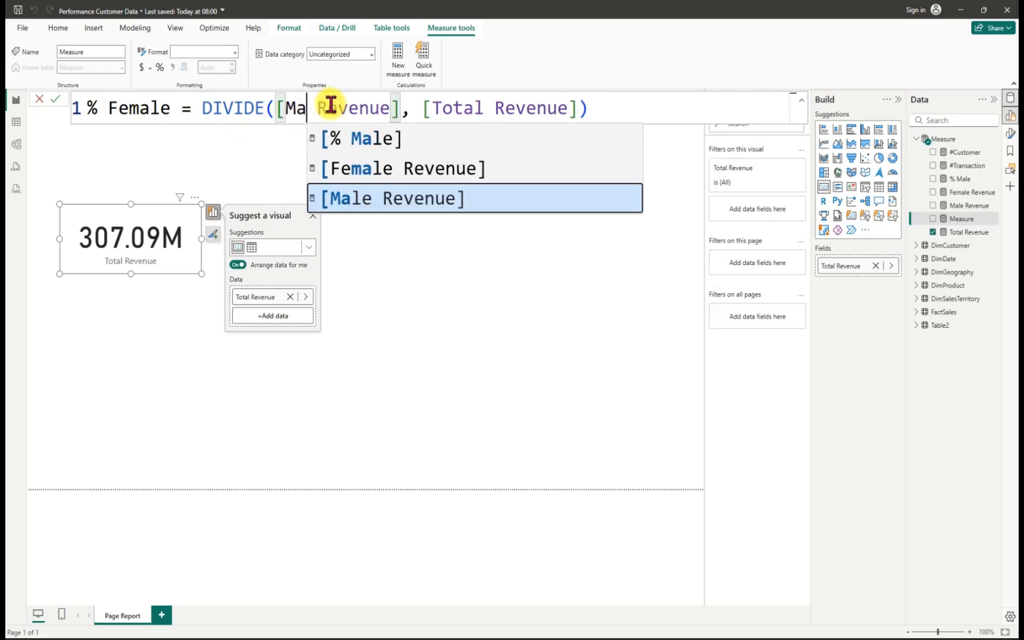
pyautogui.click(366, 167)
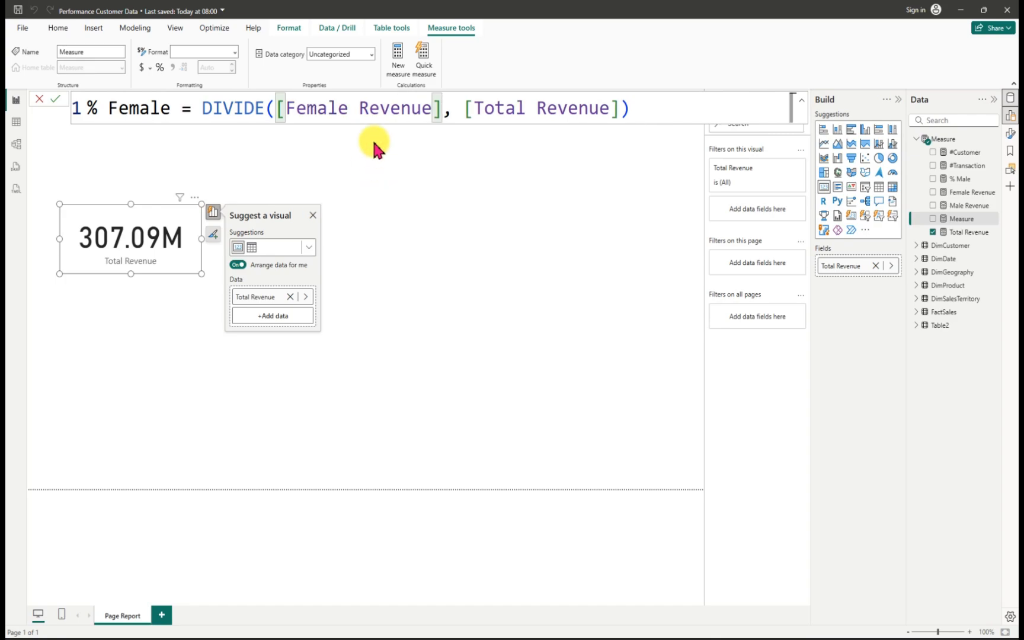
pyautogui.click(56, 99)
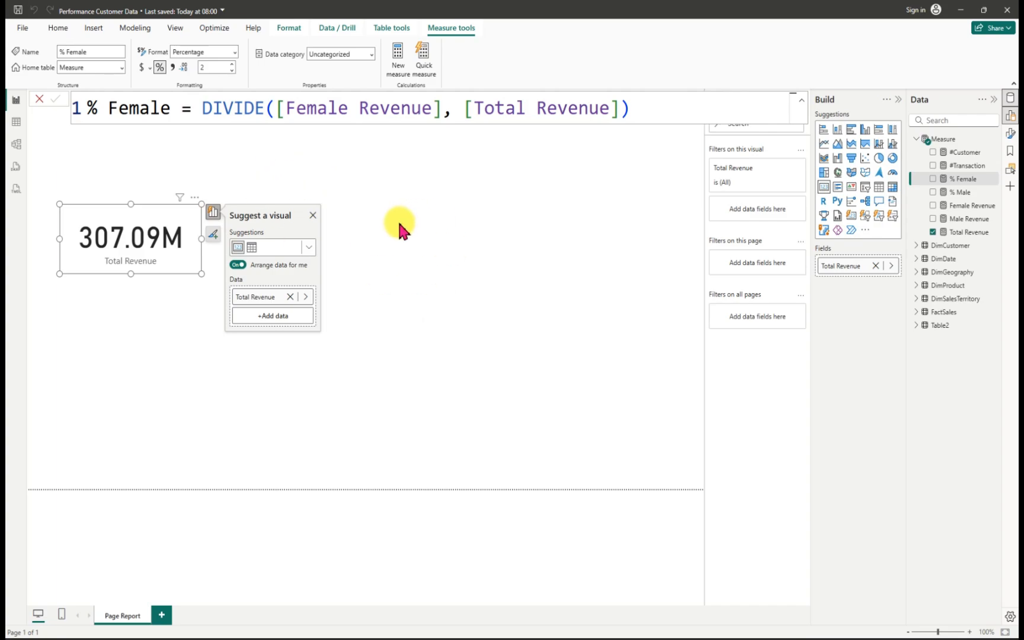
# Step: Create a new measure in the Measure table named Avg Customer Age and begin its formula with the AVERAGE function
pyautogui.click(993, 139)
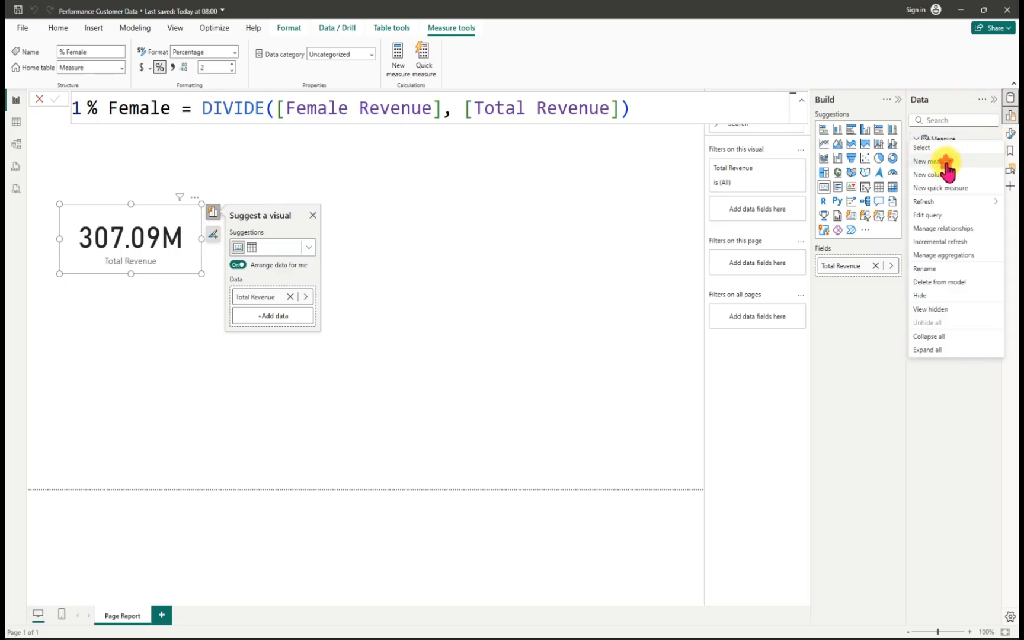
pyautogui.click(946, 162)
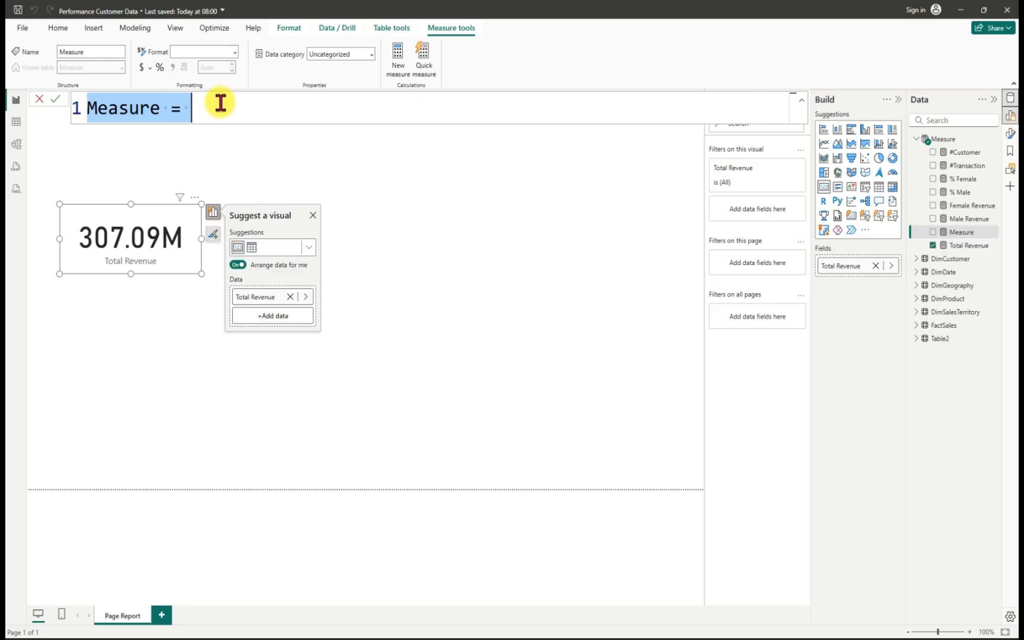
pyautogui.click(202, 110)
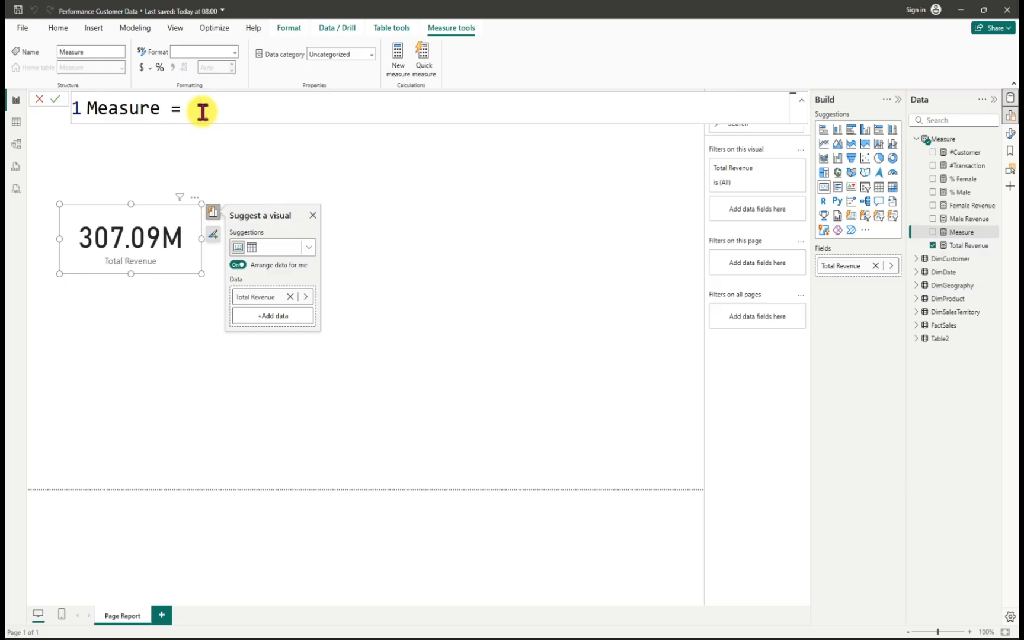
pyautogui.press('BackSpace')
pyautogui.press('BackSpace')
pyautogui.press('BackSpace')
pyautogui.press('BackSpace')
pyautogui.press('BackSpace')
pyautogui.press('BackSpace')
pyautogui.press('BackSpace')
pyautogui.press('BackSpace')
pyautogui.press('BackSpace')
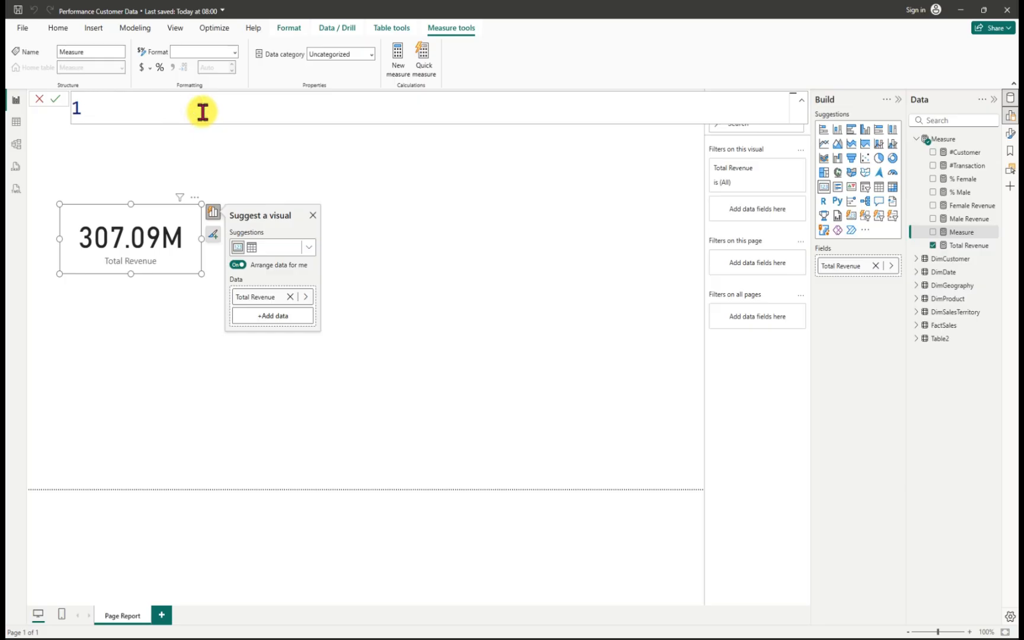
pyautogui.write('Avg Custome')
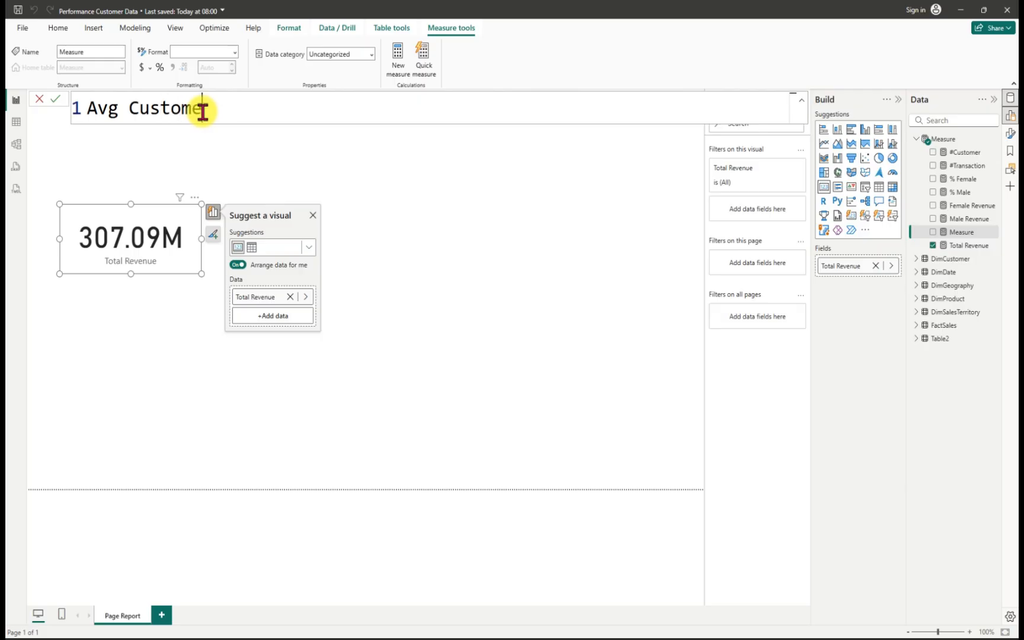
pyautogui.write('r Age = av')
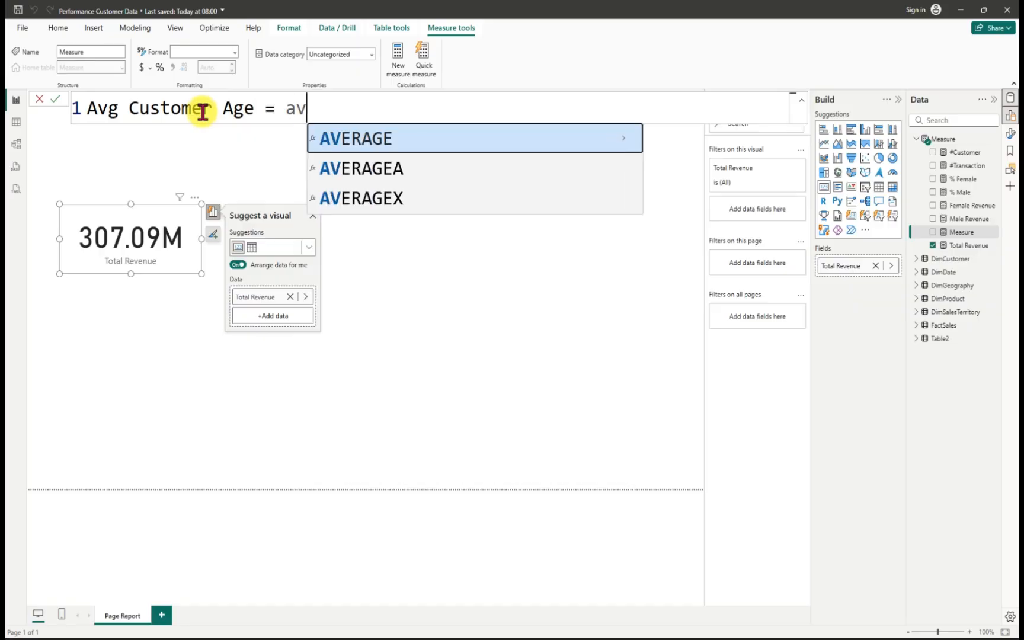
pyautogui.click(370, 139)
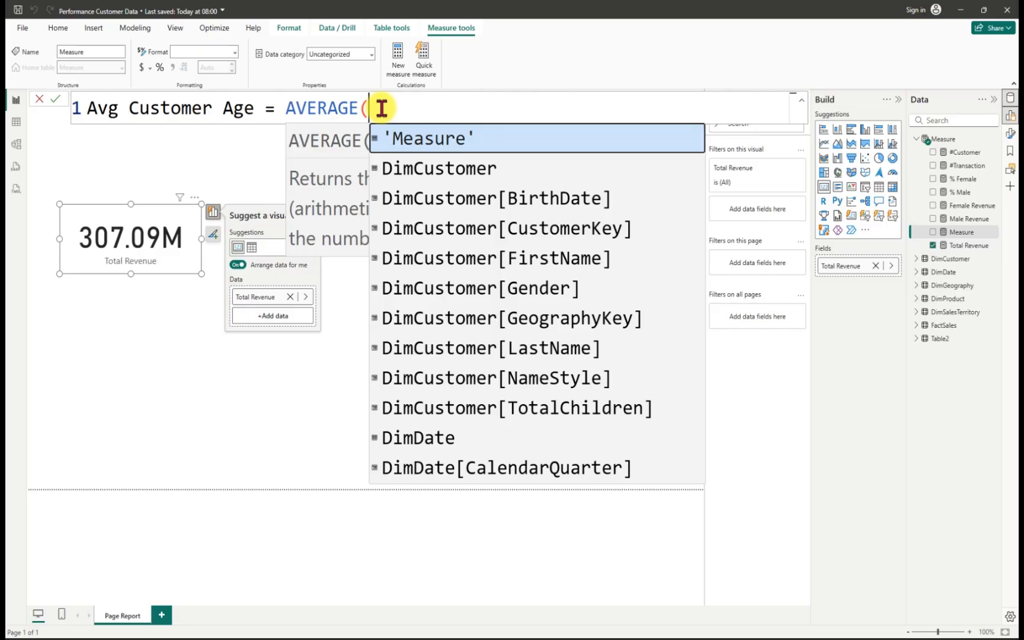
# Step: Try to use customer as the argument of the AVERAGE function in the Avg Customer Age formula
pyautogui.write('cust')
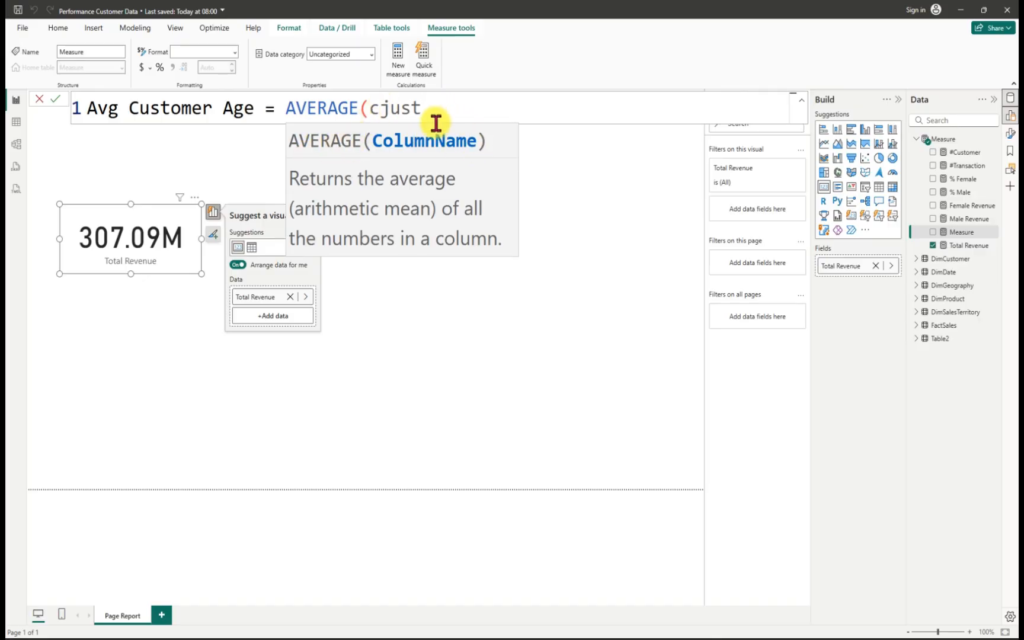
pyautogui.press('BackSpace')
pyautogui.press('BackSpace')
pyautogui.press('BackSpace')
pyautogui.press('BackSpace')
pyautogui.press('BackSpace')
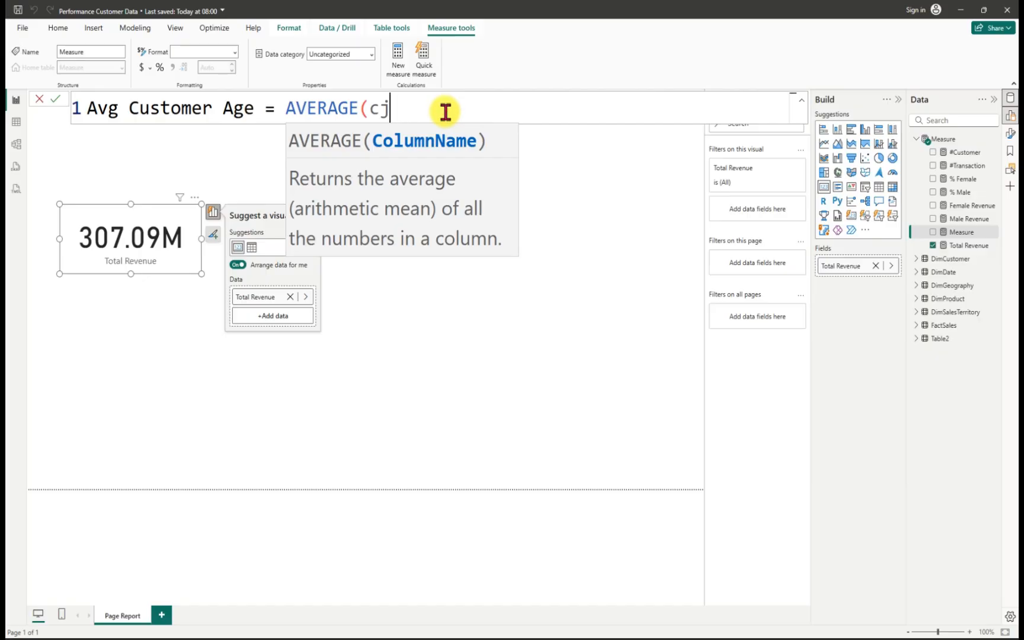
pyautogui.write('custo')
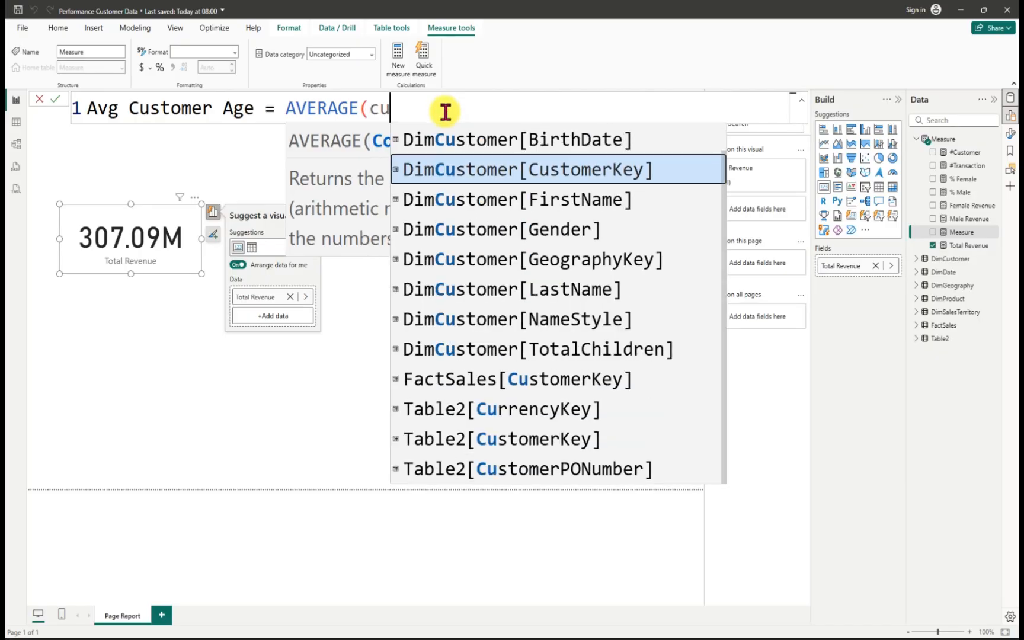
pyautogui.write('mer')
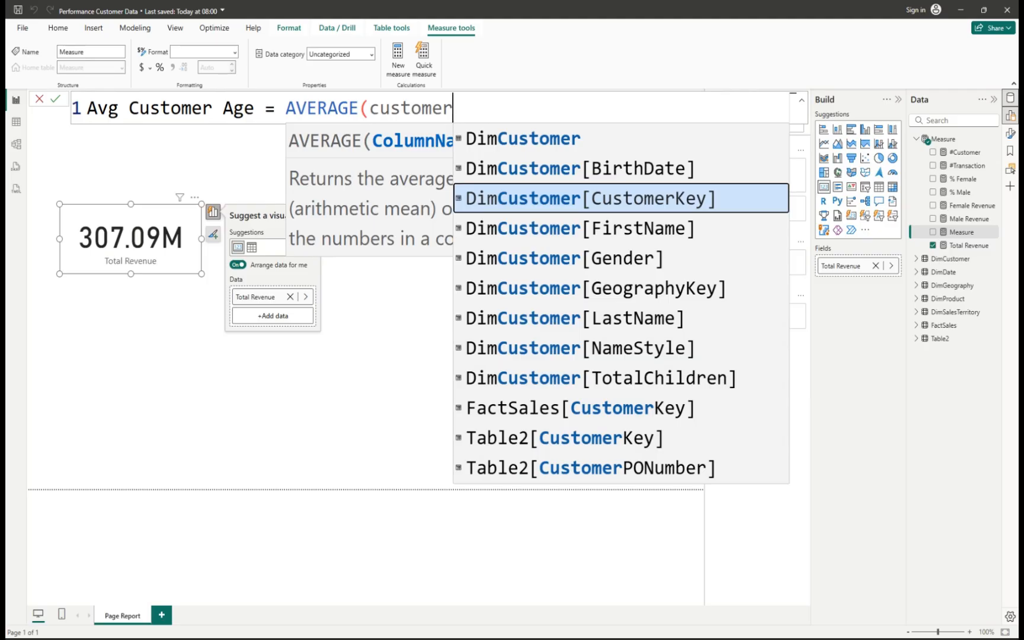
pyautogui.press('Escape')
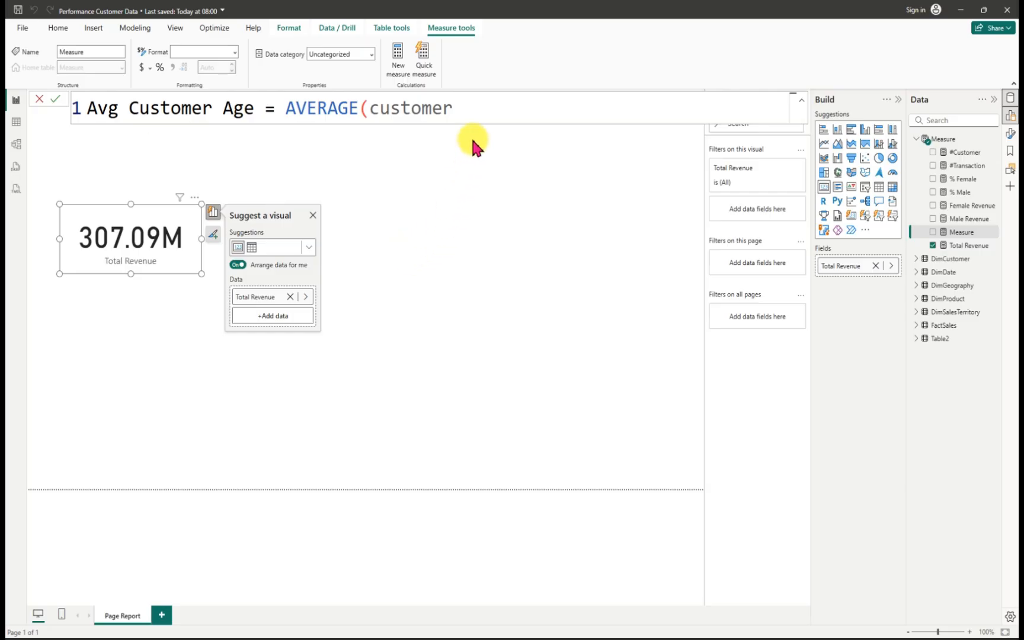
# Step: Switch to Table view and open the DimCustomer table
pyautogui.click(18, 126)
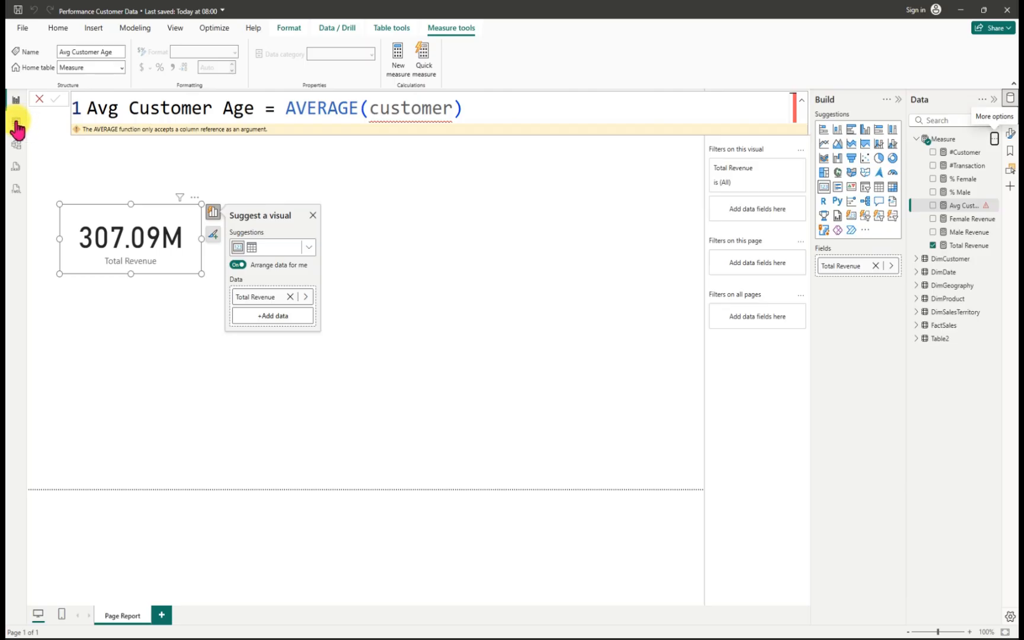
pyautogui.click(18, 123)
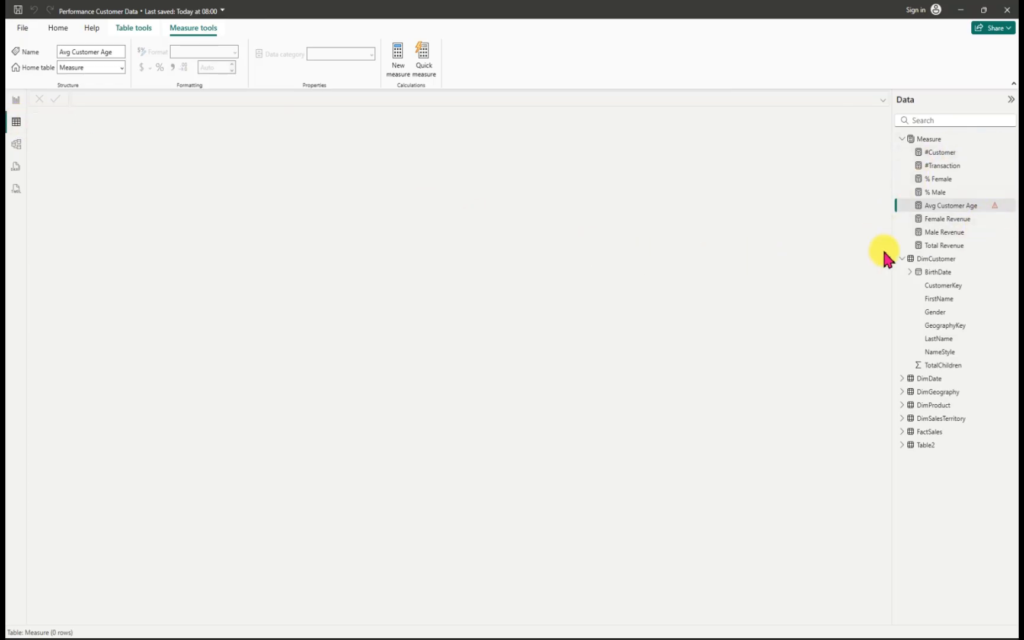
pyautogui.click(942, 260)
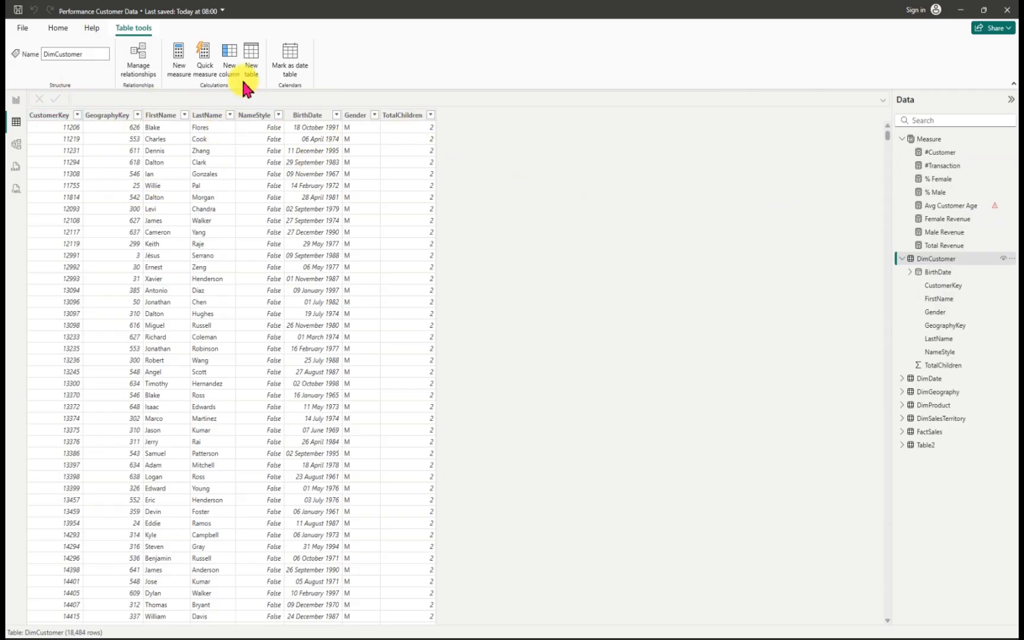
# Step: Add a calculated column named Customer Age to the DimCustomer table and begin its formula with the DATEDIFF function
pyautogui.click(232, 61)
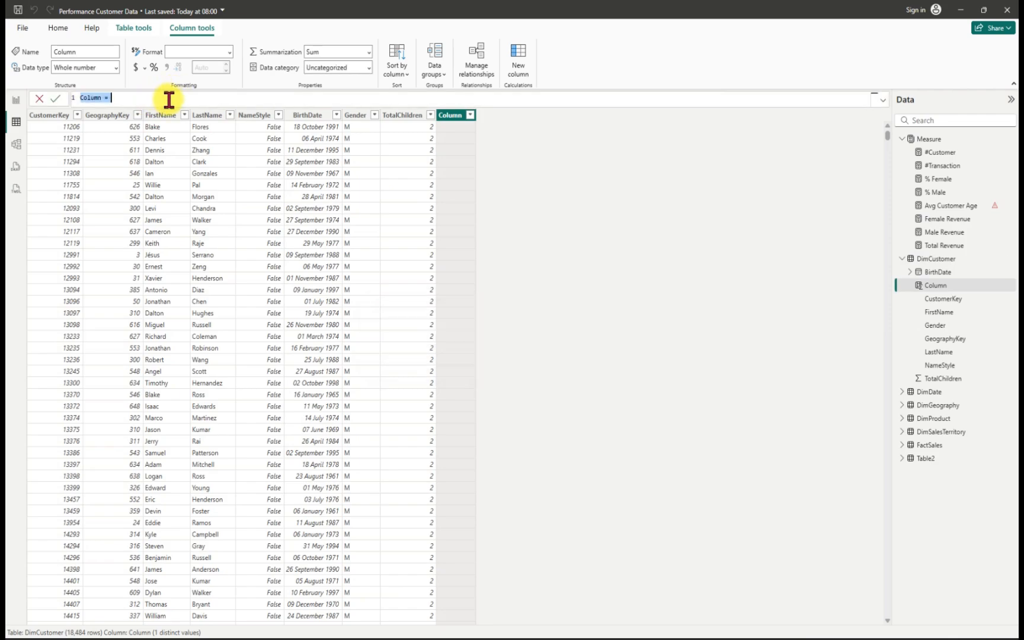
pyautogui.scroll(8, 172, 102)
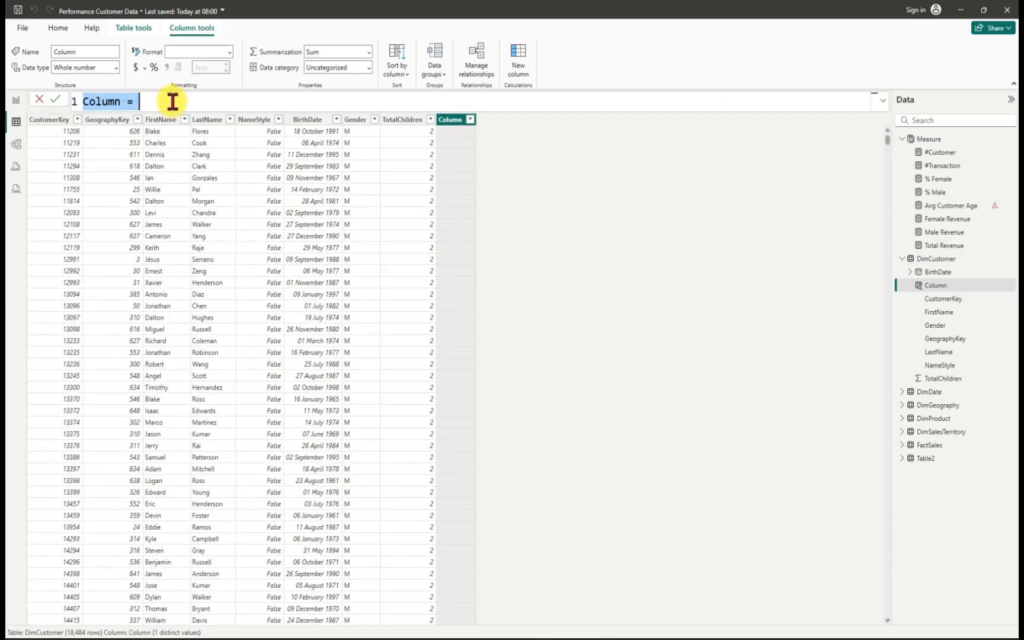
pyautogui.press('BackSpace')
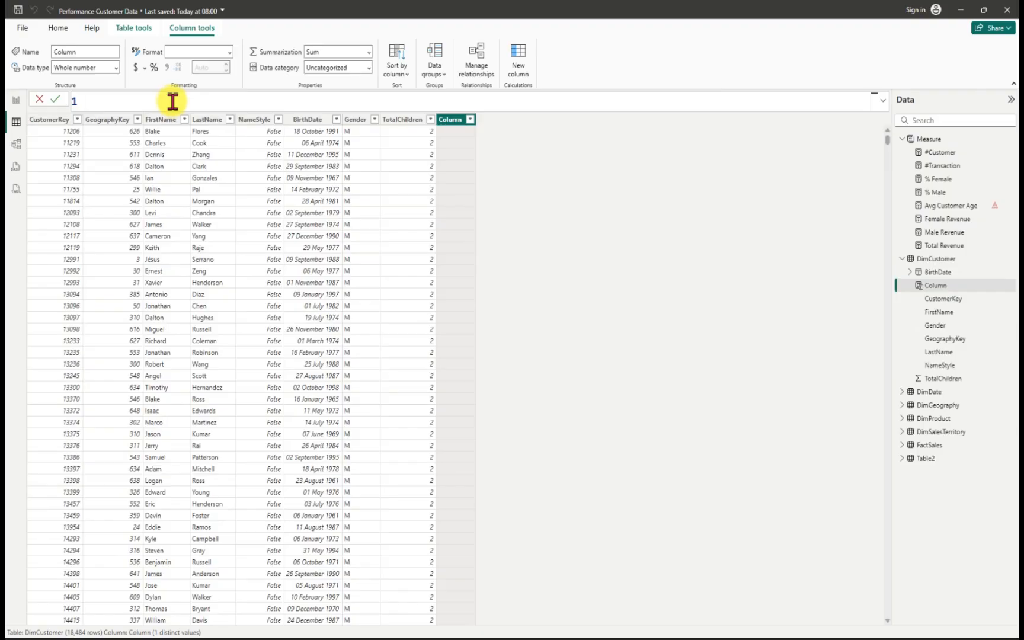
pyautogui.write('Customer Age = daf')
pyautogui.press('BackSpace')
pyautogui.press('BackSpace')
pyautogui.press('BackSpace')
pyautogui.write('d')
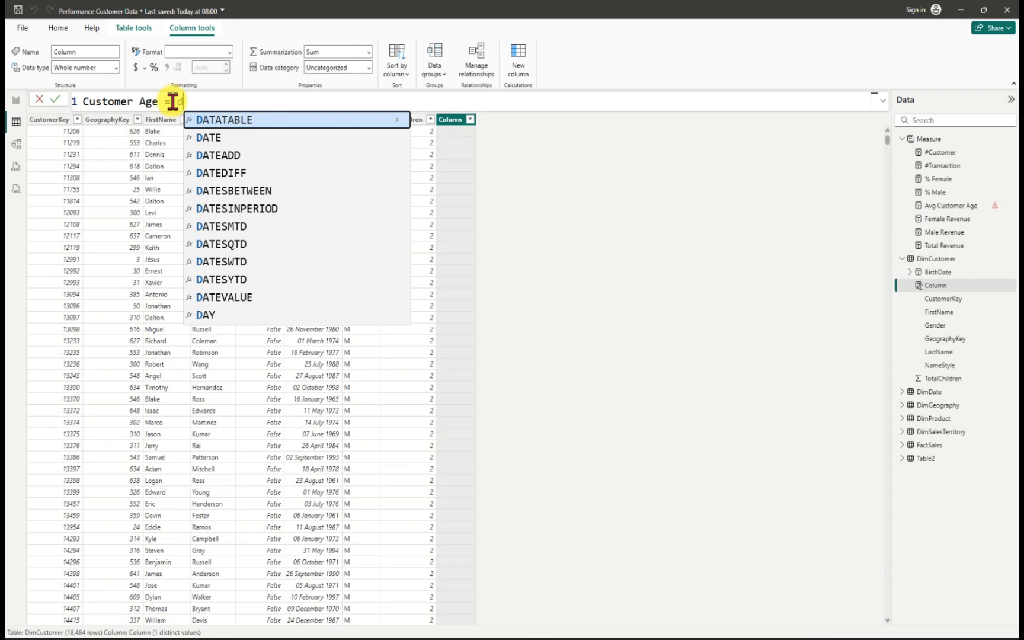
pyautogui.click(211, 172)
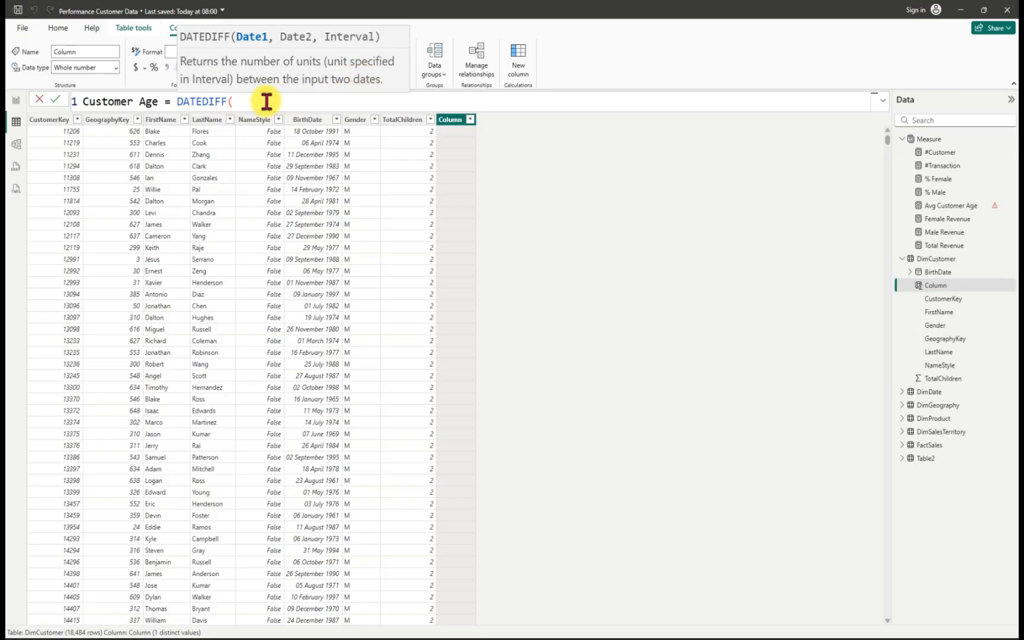
# Step: Complete the DATEDIFF formula with DimCustomer[BirthDate], TODAY() and the YEAR interval, and commit the column
pyautogui.write('birth')
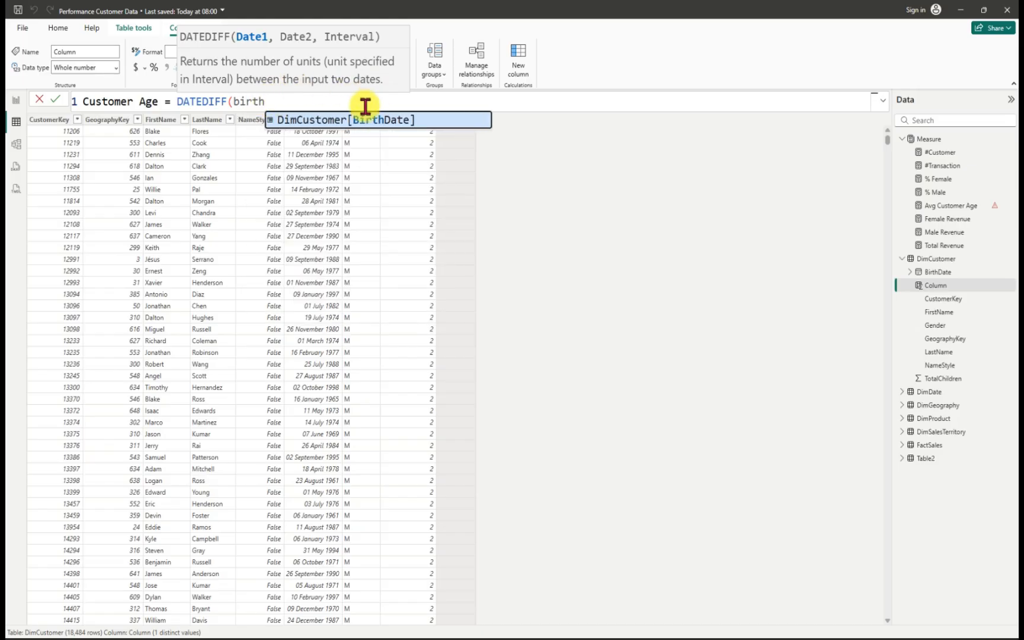
pyautogui.click(391, 123)
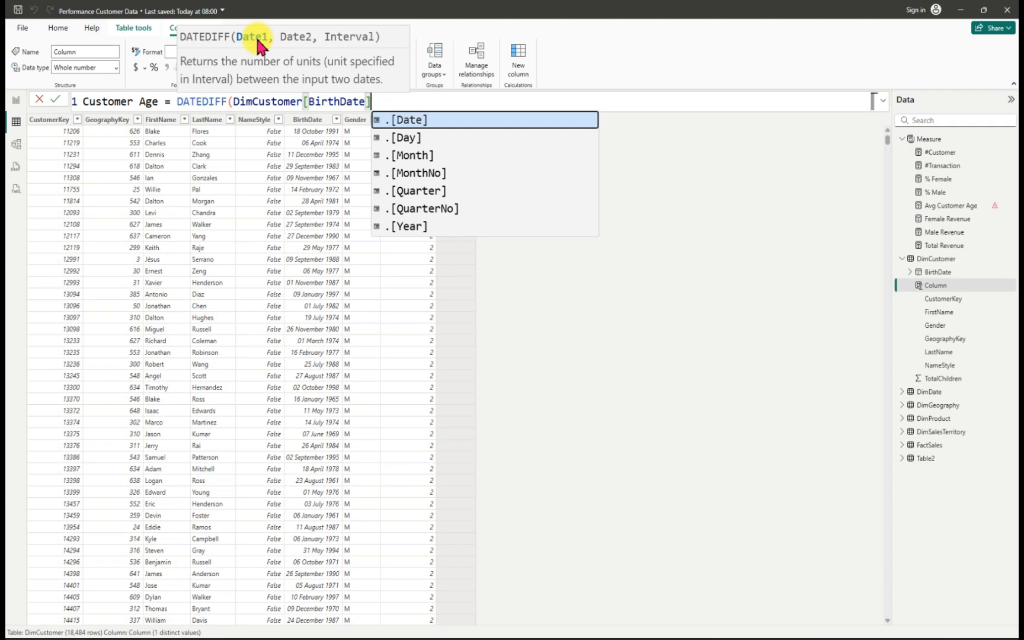
pyautogui.press('Escape')
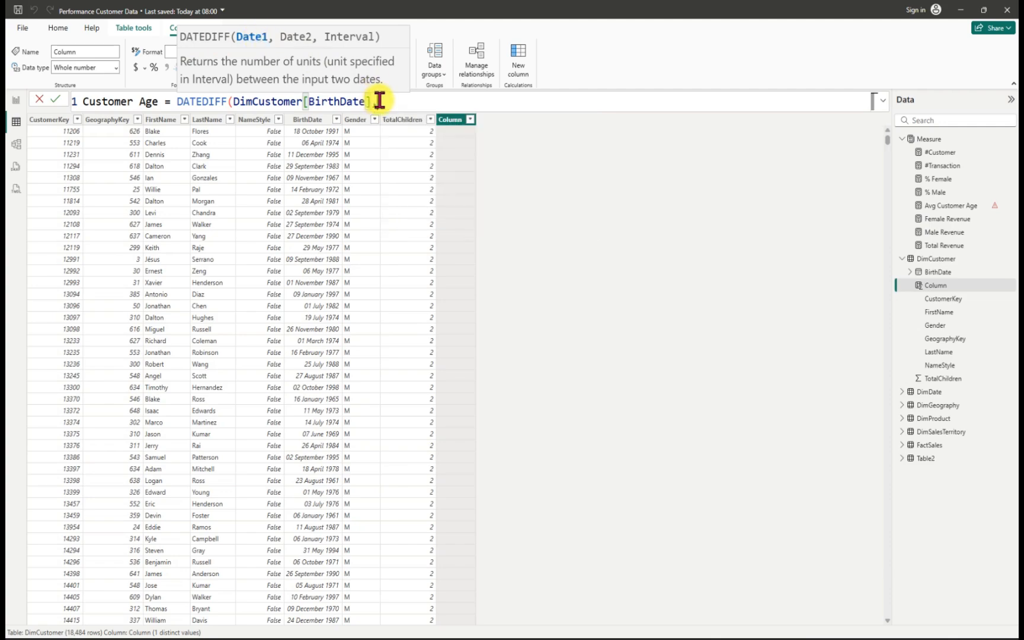
pyautogui.write(',')
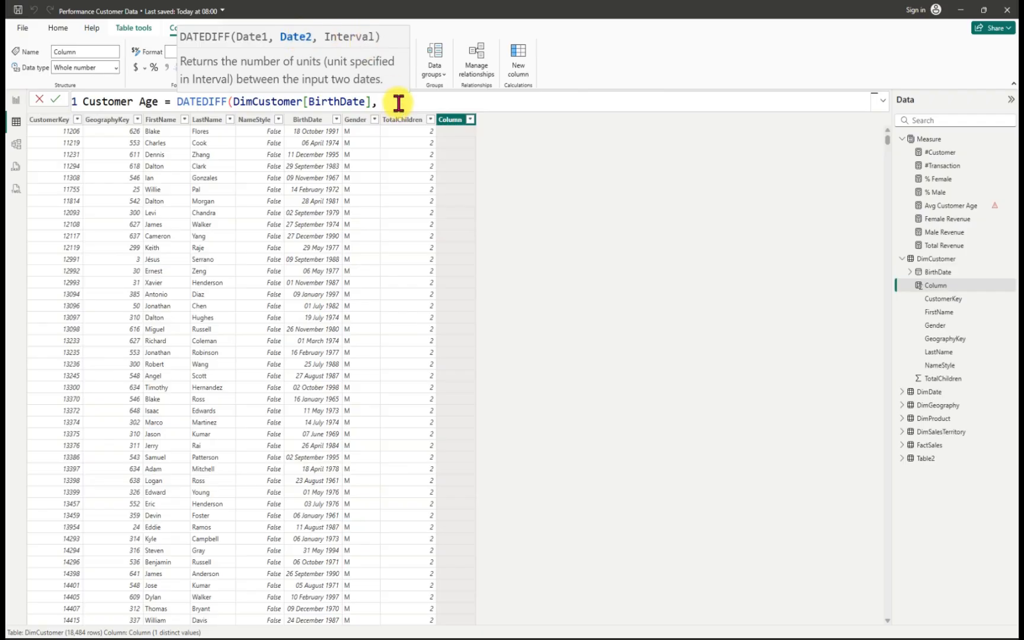
pyautogui.write('toda')
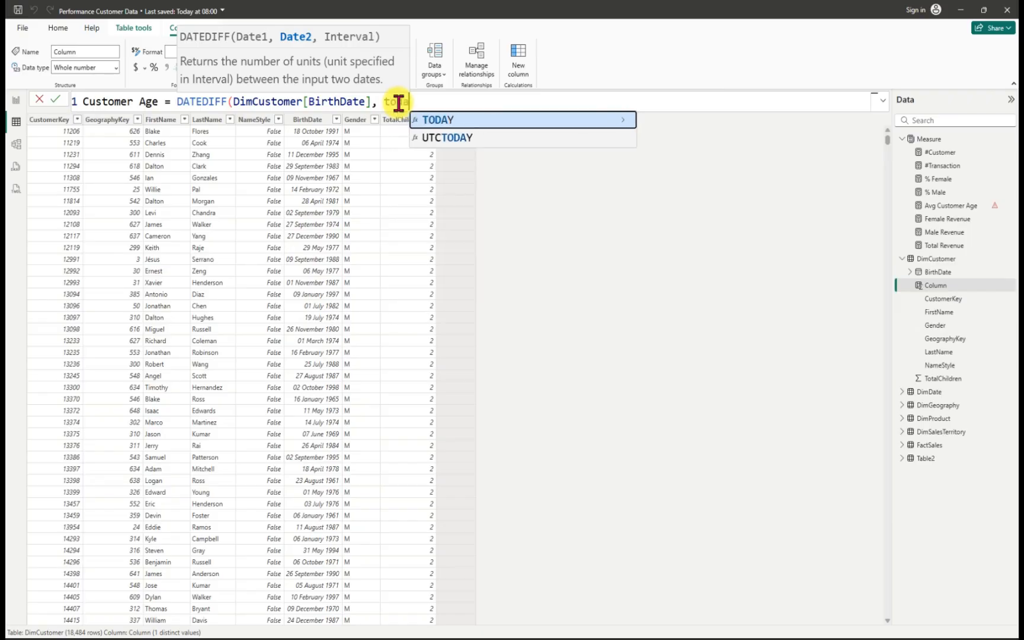
pyautogui.press('Tab')
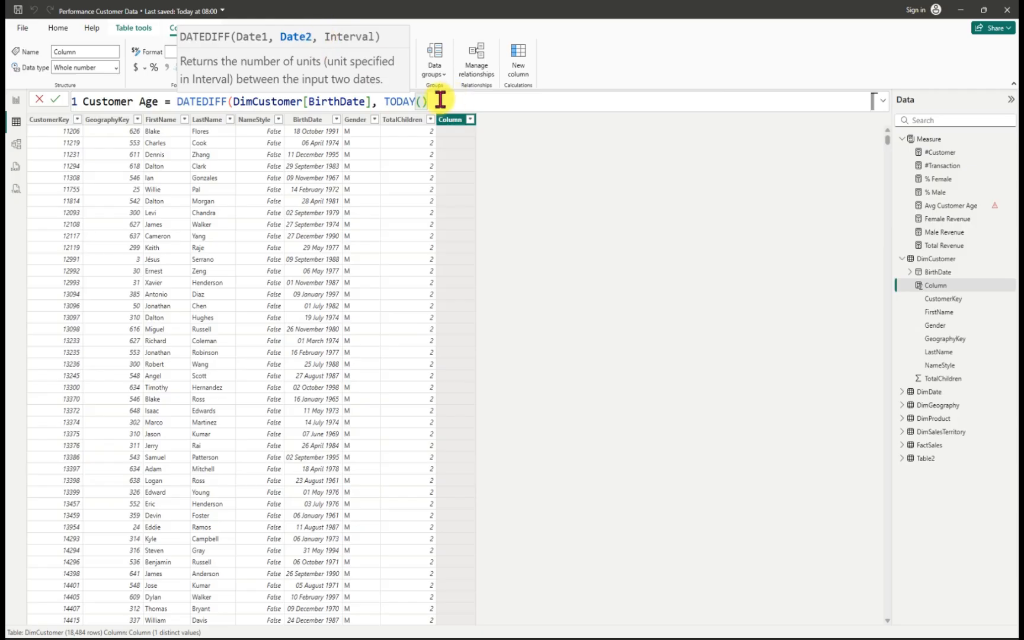
pyautogui.write(',')
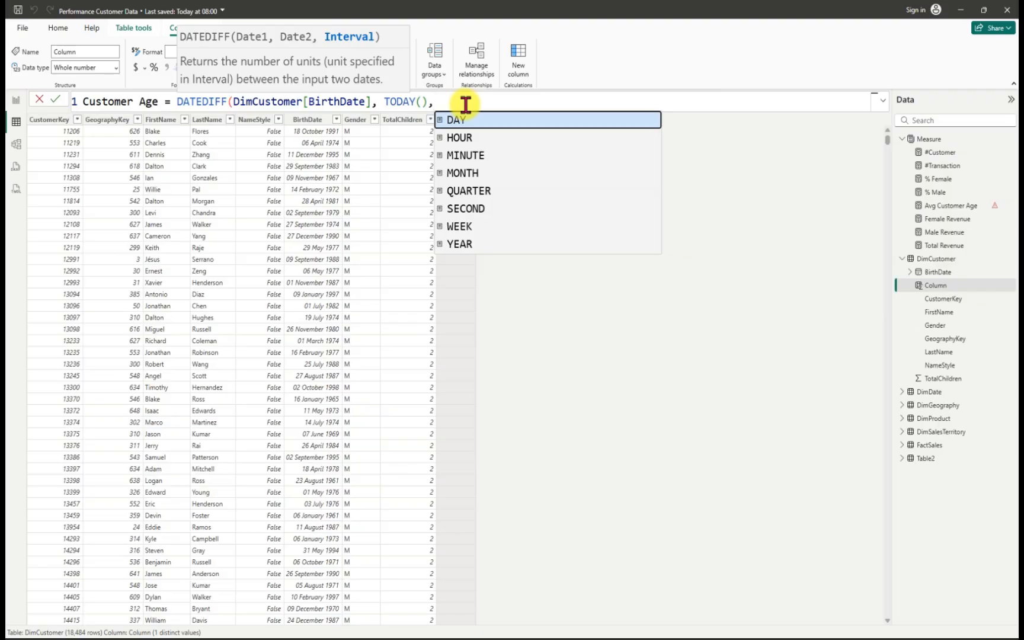
pyautogui.click(463, 243)
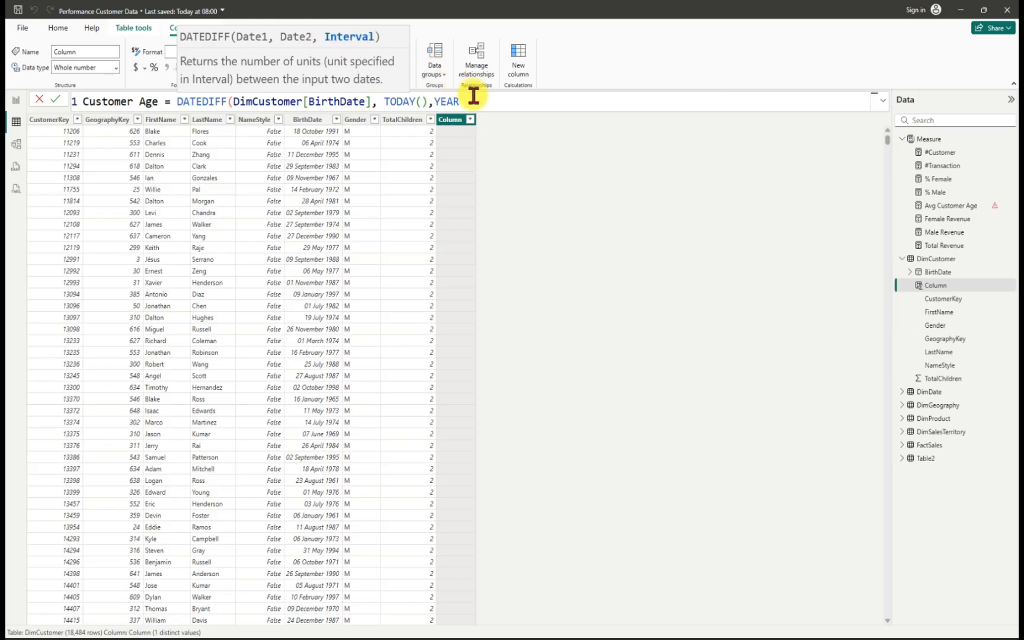
pyautogui.write(')')
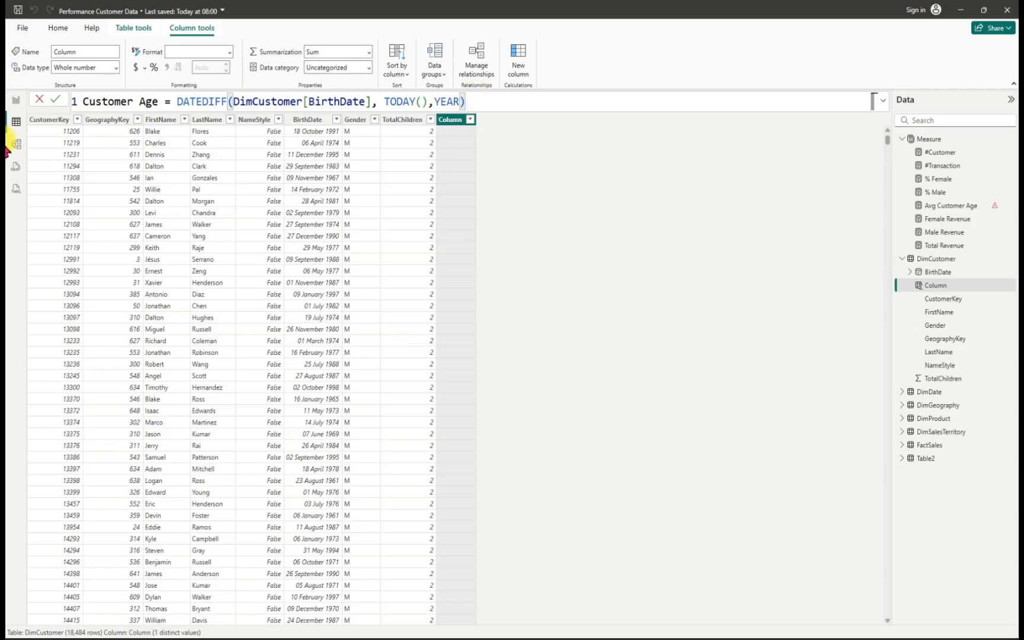
pyautogui.click(54, 101)
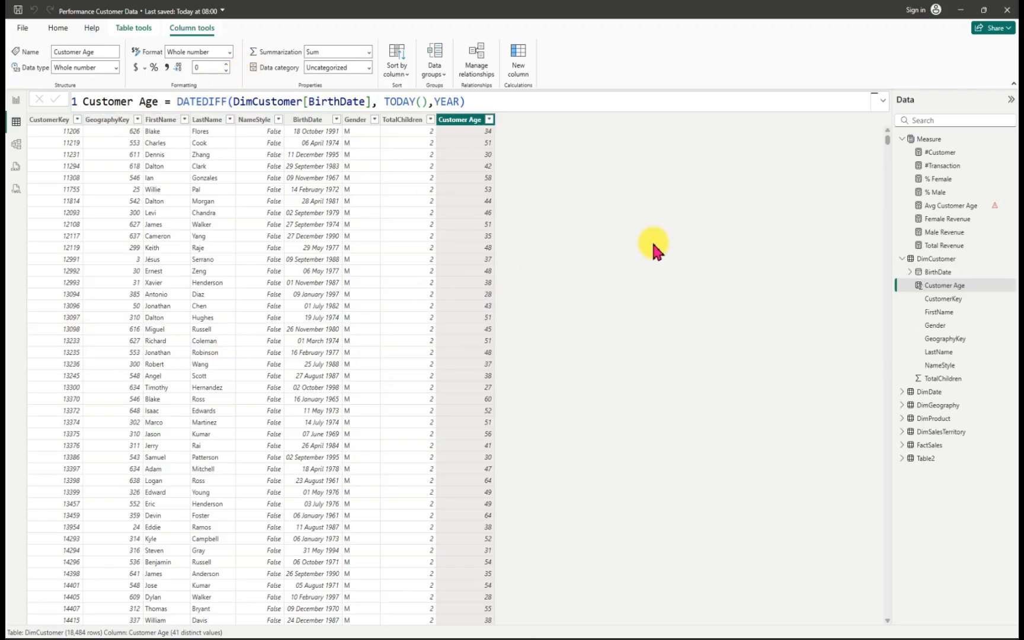
# Step: Return to Report view, replace the AVERAGE argument of the Avg Customer Age measure with DimCustomer[Customer Age], and commit it
pyautogui.click(16, 102)
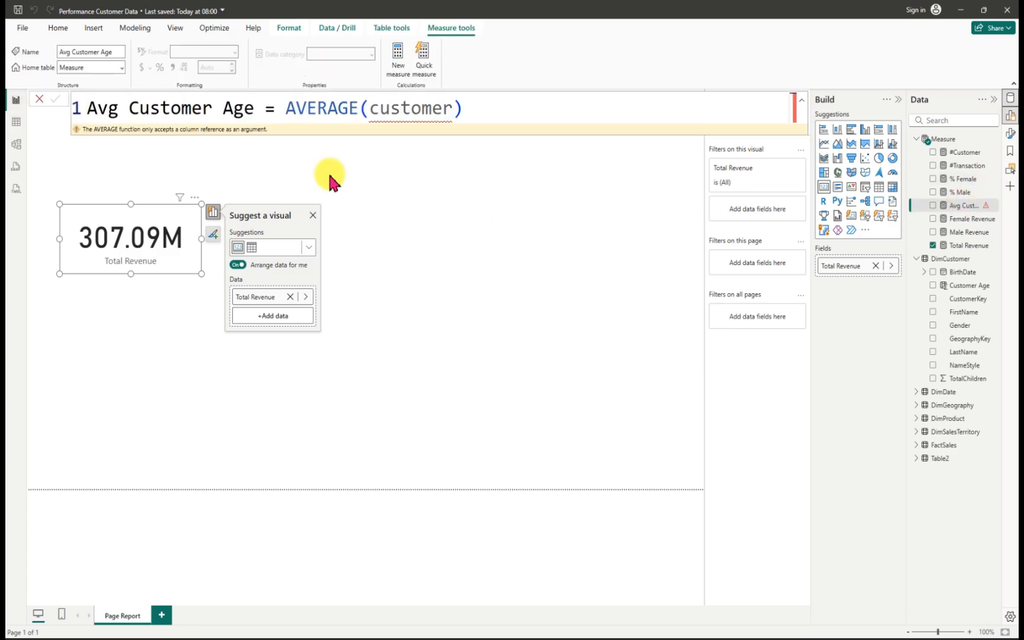
pyautogui.click(452, 110)
pyautogui.press('BackSpace')
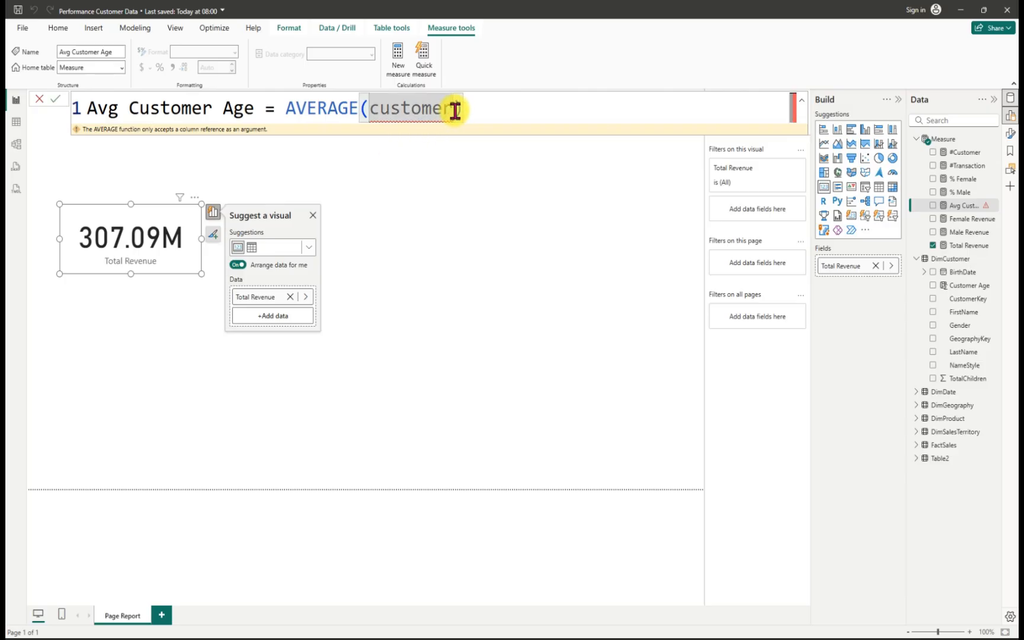
pyautogui.press('BackSpace')
pyautogui.press('BackSpace')
pyautogui.press('BackSpace')
pyautogui.press('BackSpace')
pyautogui.press('BackSpace')
pyautogui.press('BackSpace')
pyautogui.press('BackSpace')
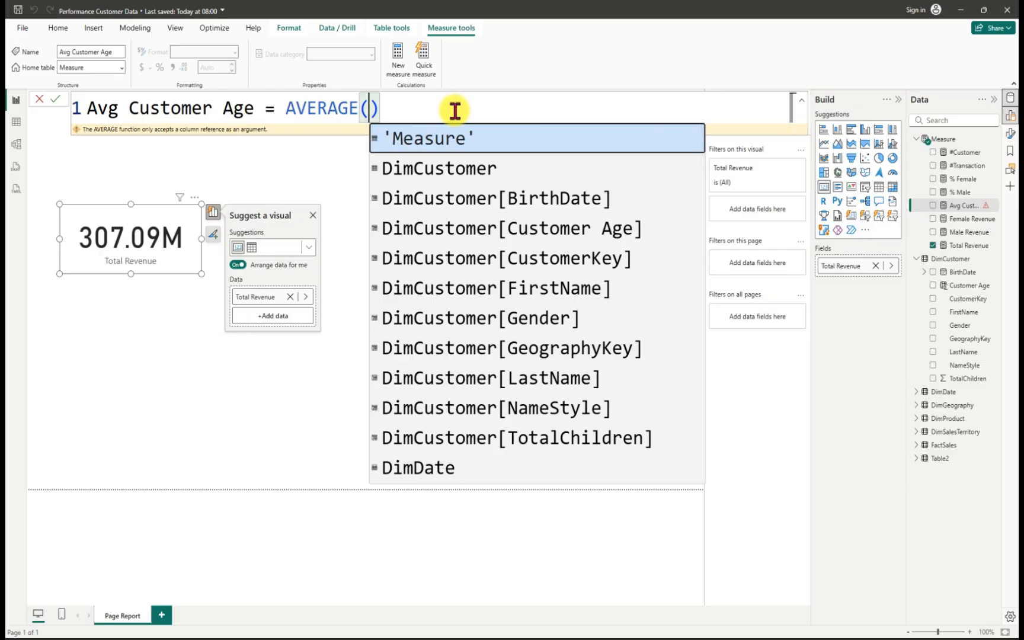
pyautogui.write('cust')
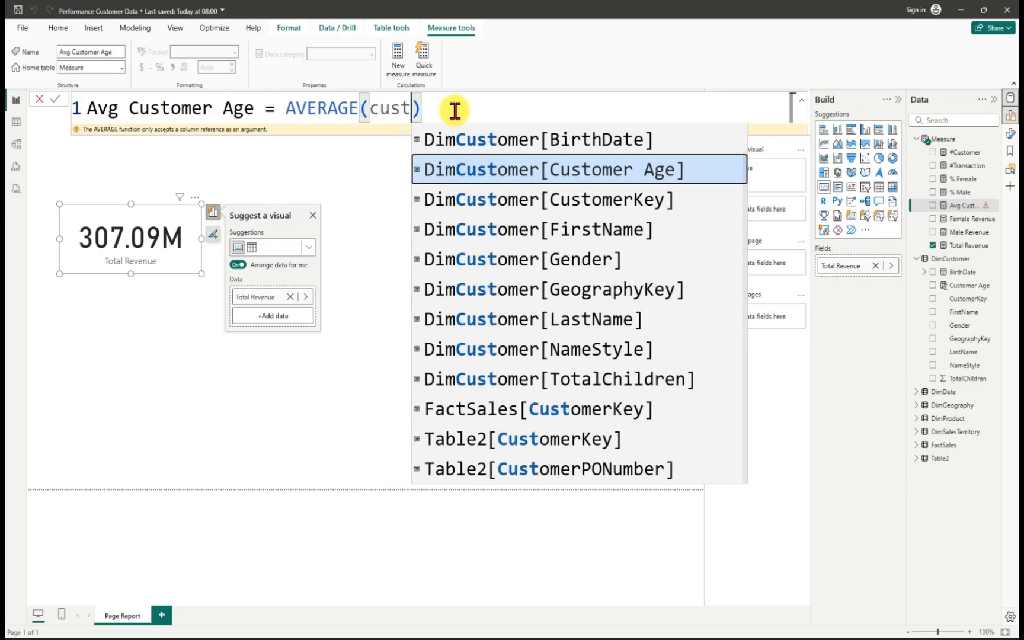
pyautogui.click(523, 171)
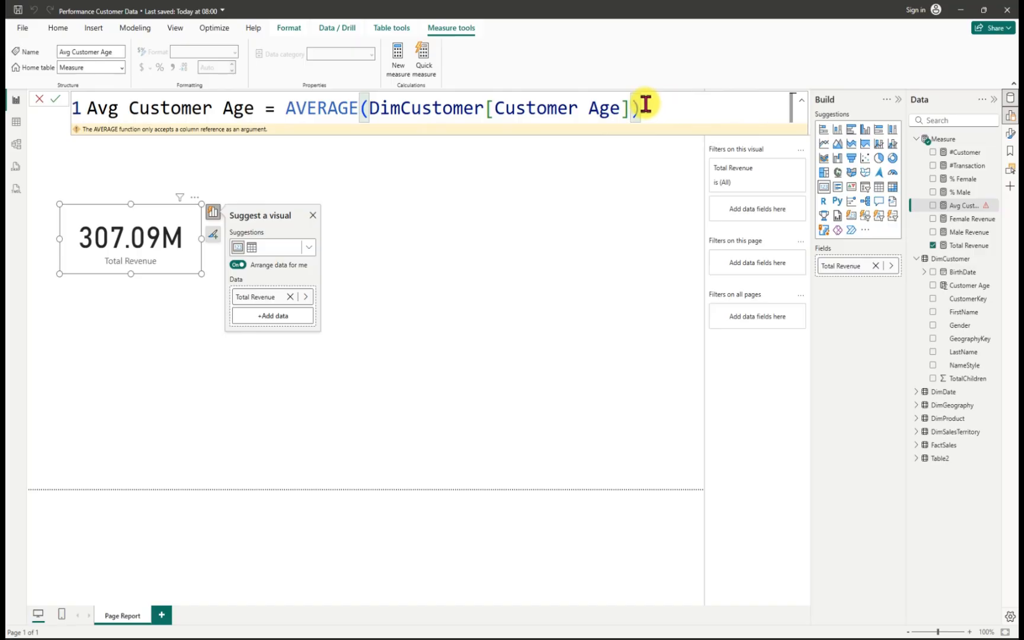
pyautogui.click(56, 100)
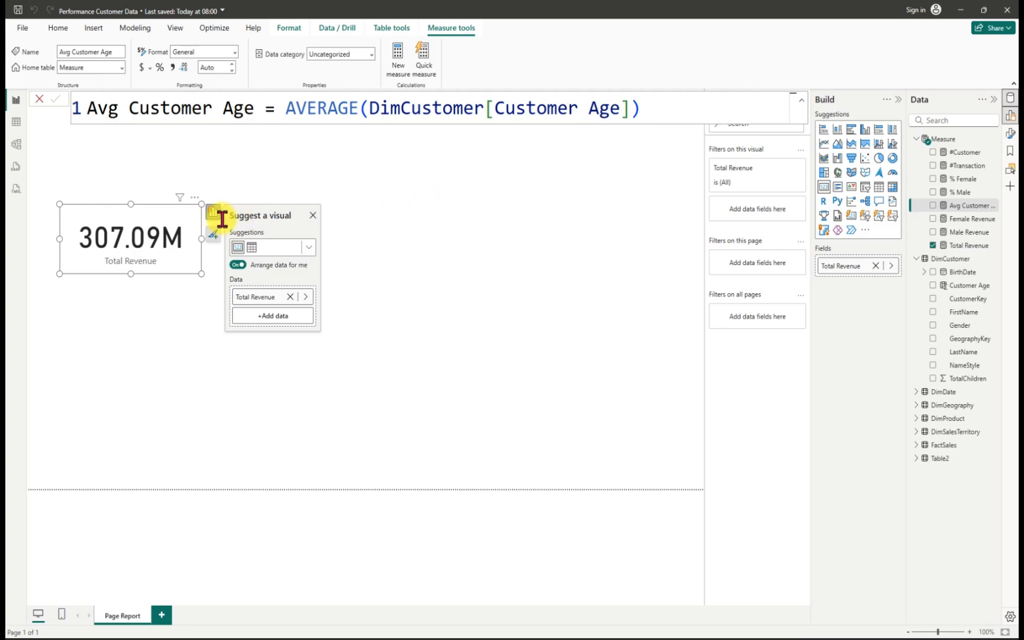
# Step: Remove the Total Revenue card from the report page and collapse the Filters pane
pyautogui.click(195, 198)
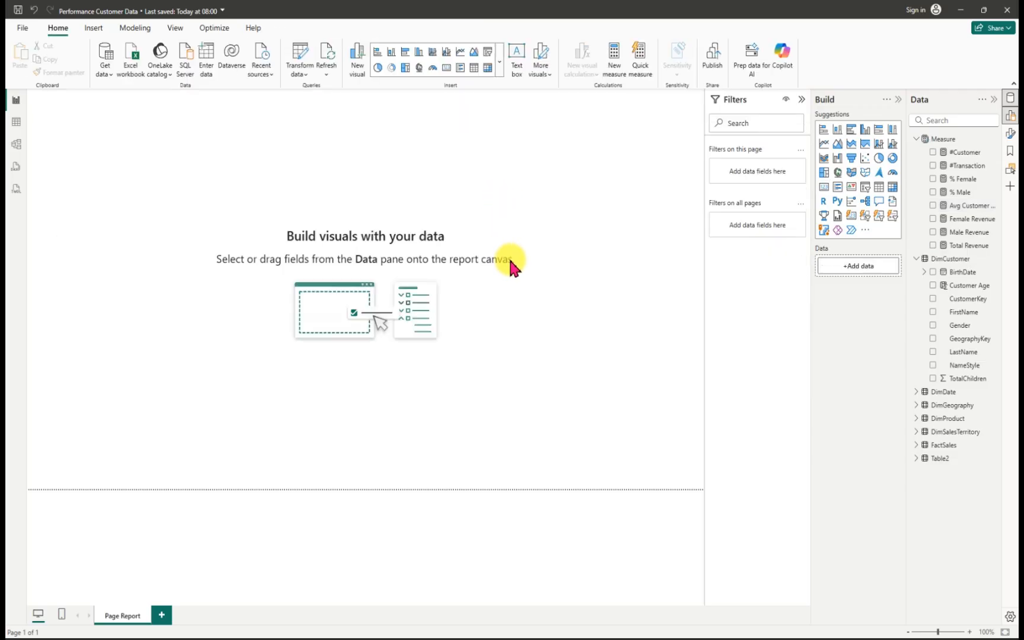
pyautogui.click(802, 102)
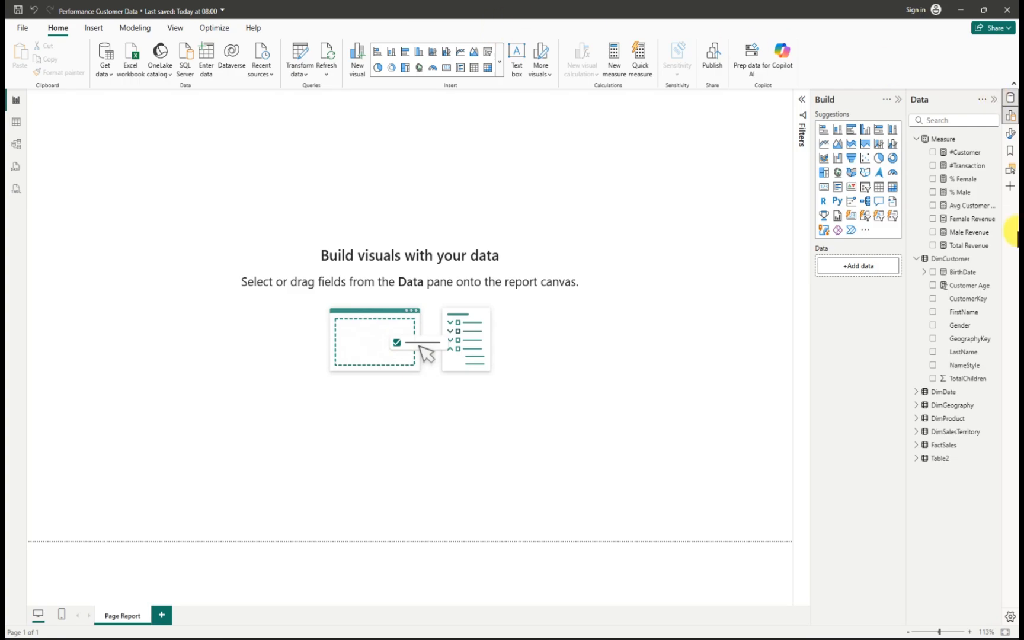
# Step: Add a card showing the #Customer measure to the report page, shrink it and place it near the page's upper-left corner
pyautogui.moveTo(953, 155); pyautogui.dragTo(205, 192)
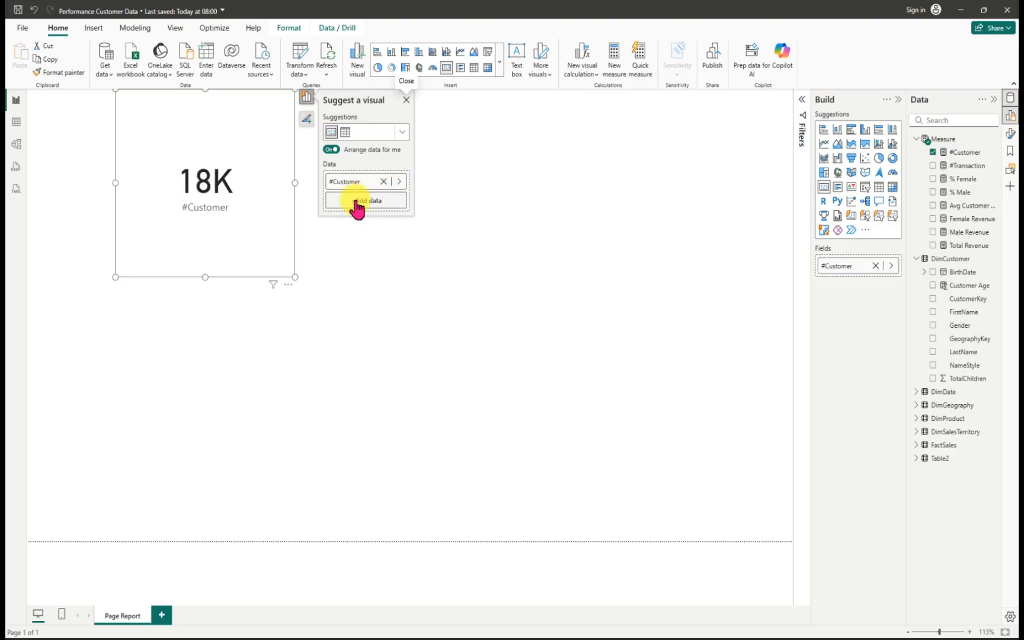
pyautogui.moveTo(206, 277); pyautogui.dragTo(225, 195)
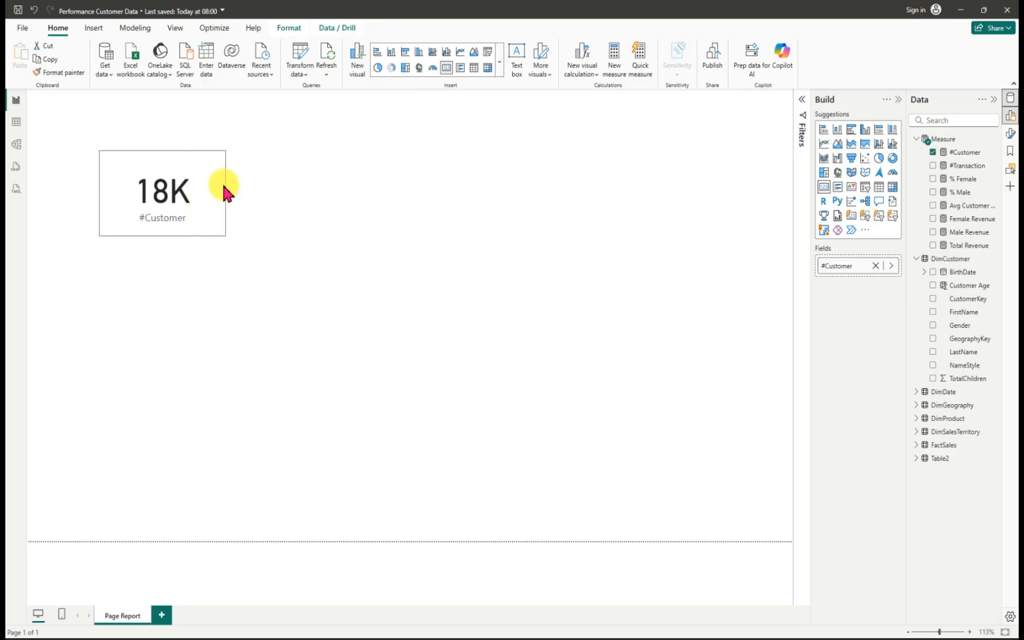
pyautogui.moveTo(161, 235); pyautogui.dragTo(177, 217)
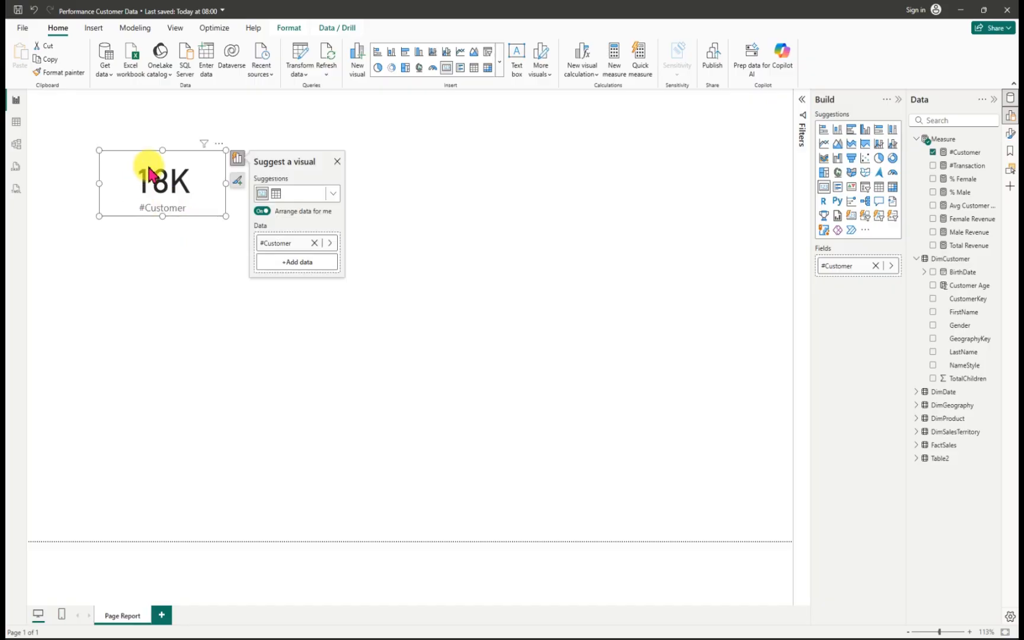
pyautogui.moveTo(149, 172); pyautogui.dragTo(149, 142)
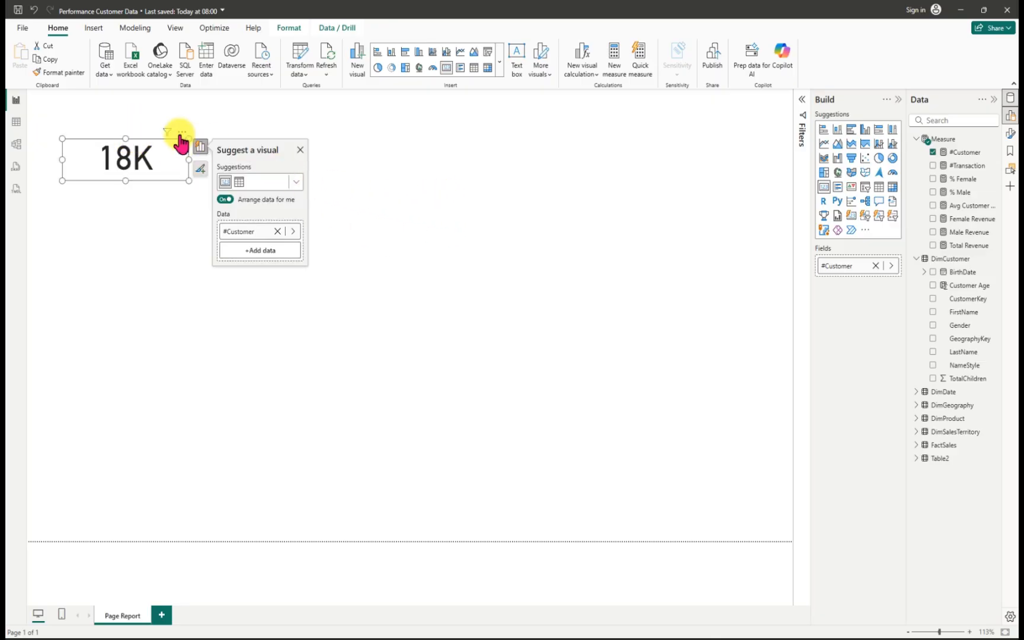
# Step: Open the formatting options of the #Customer card and turn off its background
pyautogui.click(182, 132)
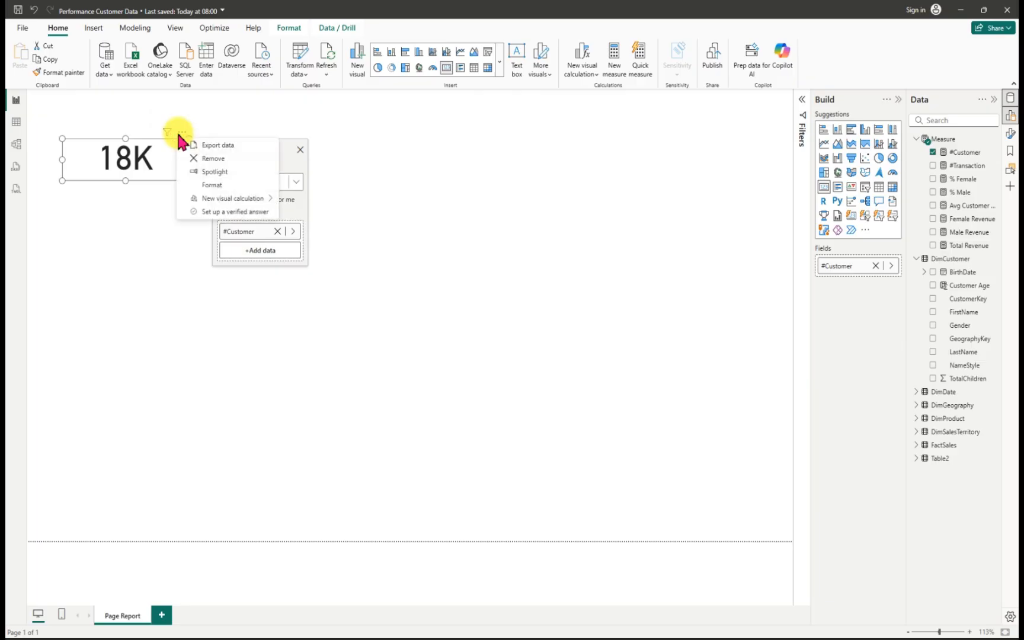
pyautogui.click(228, 191)
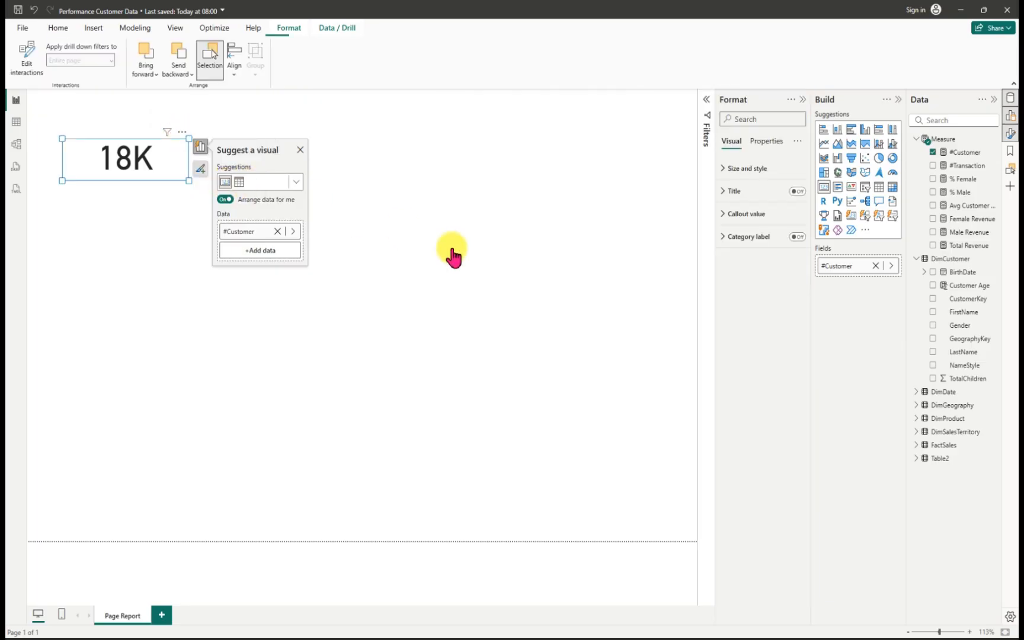
pyautogui.click(723, 169)
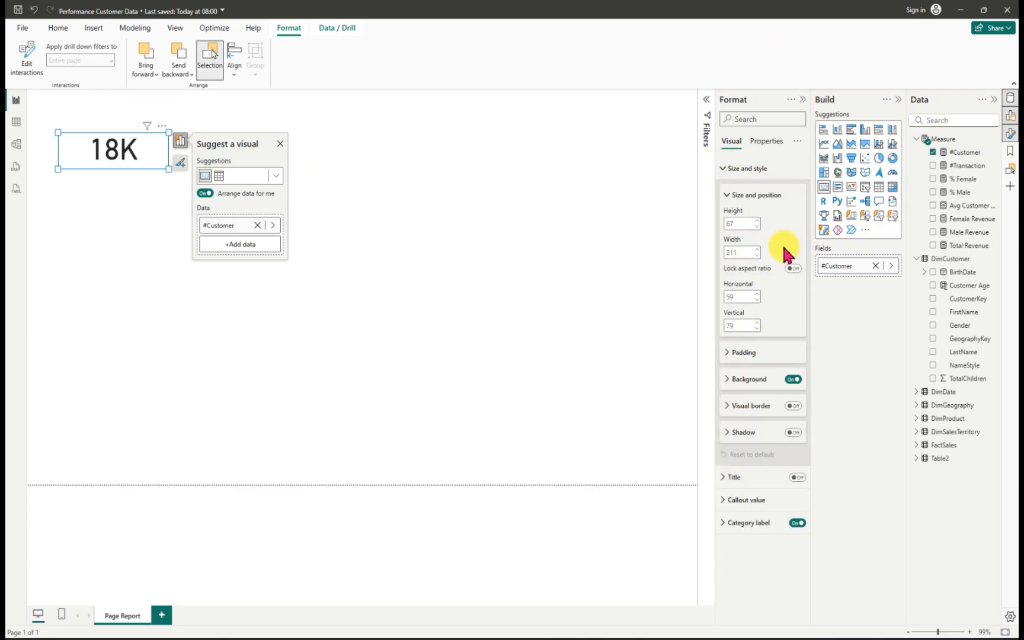
pyautogui.click(724, 171)
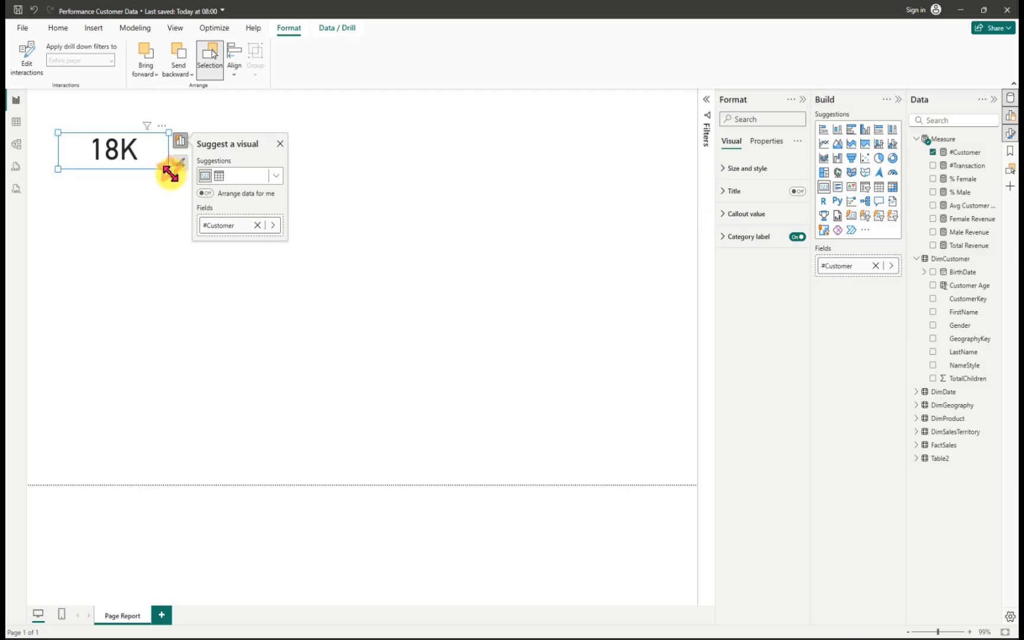
# Step: Turn off the #Customer card's category label and resize the card to fit its value
pyautogui.moveTo(169, 169); pyautogui.dragTo(177, 191)
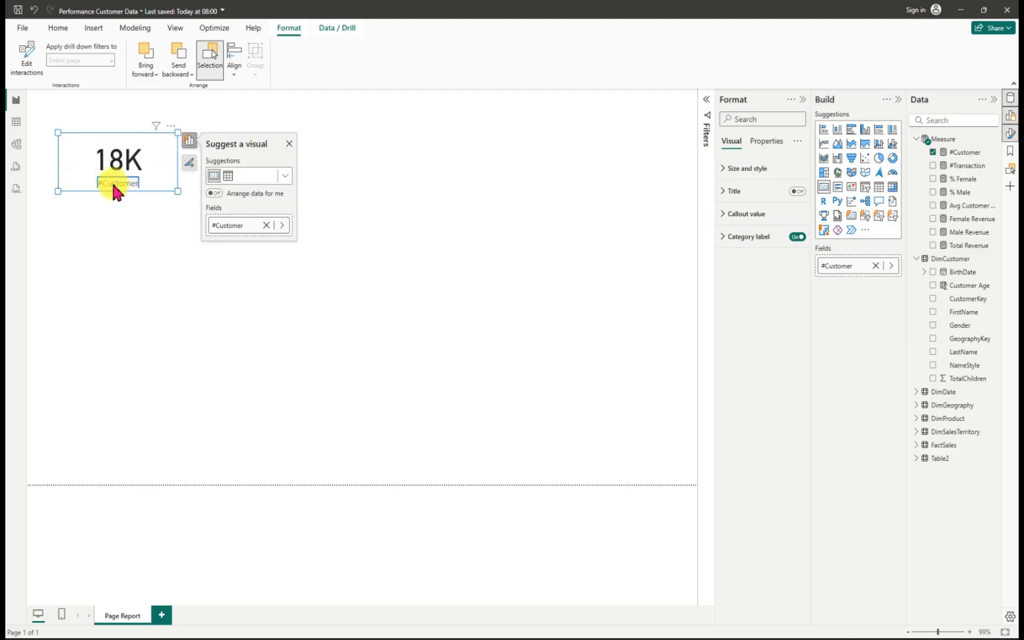
pyautogui.click(793, 240)
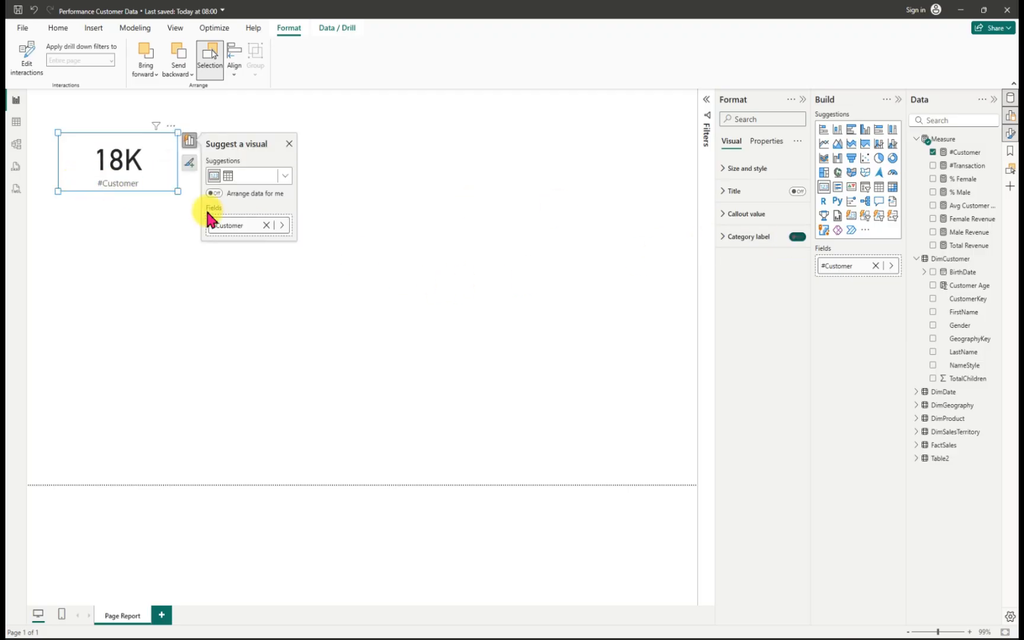
pyautogui.moveTo(178, 188); pyautogui.dragTo(184, 172)
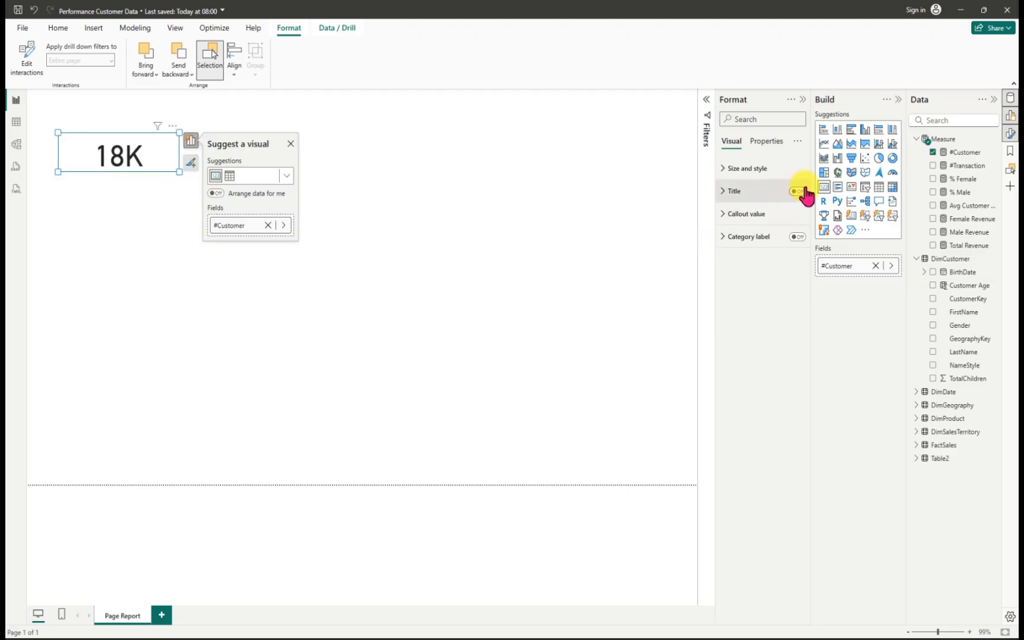
# Step: Set the font size of the card's callout value to 40
pyautogui.click(724, 215)
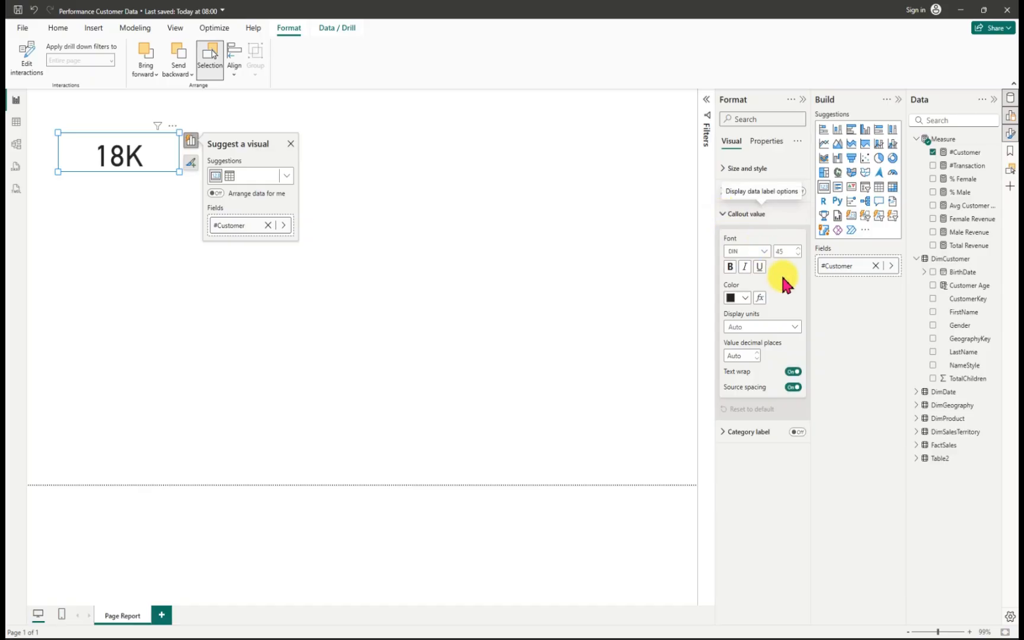
pyautogui.click(783, 250)
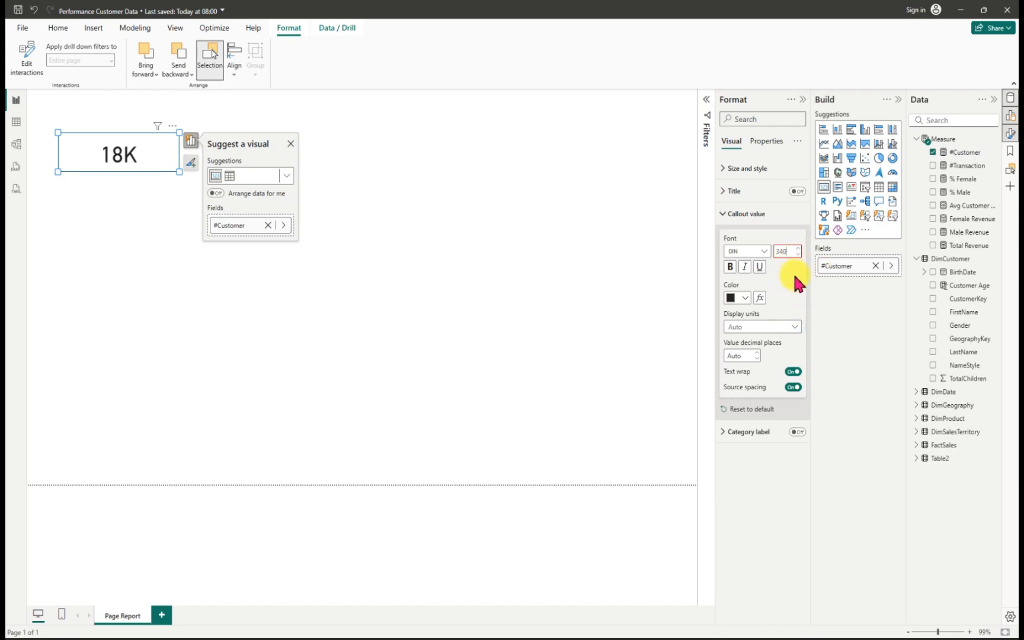
pyautogui.click(785, 251)
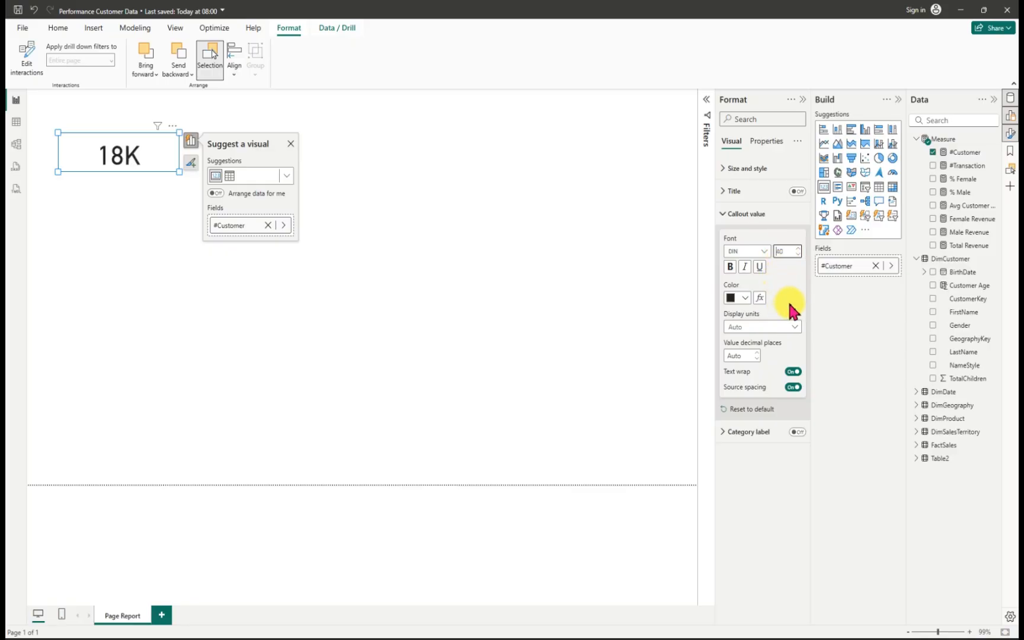
# Step: Turn on the card's title, enter Total Customer as its text and center it horizontally
pyautogui.click(793, 192)
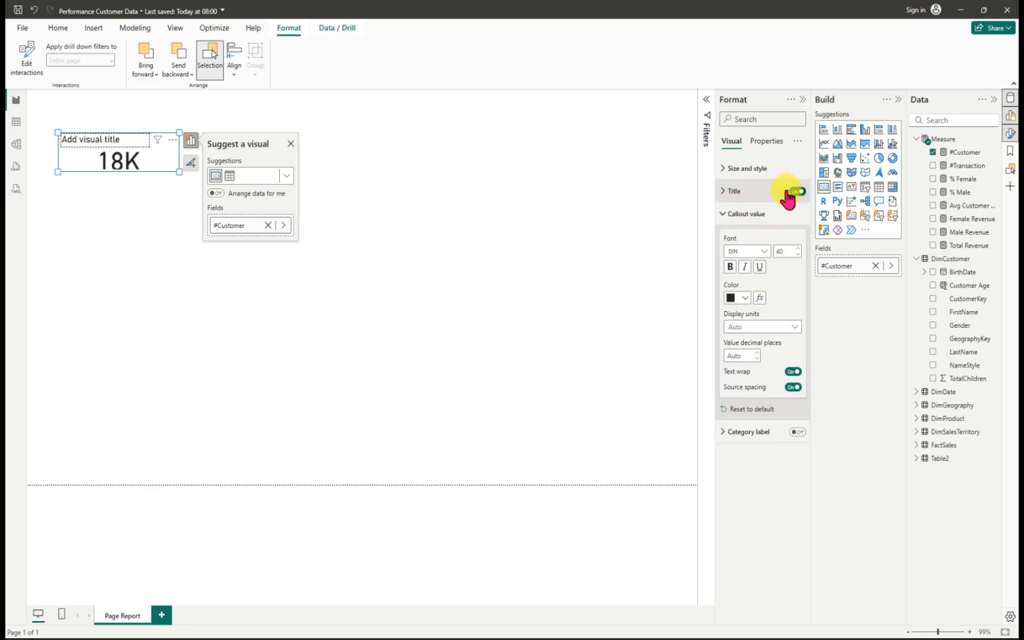
pyautogui.click(727, 193)
pyautogui.click(756, 245)
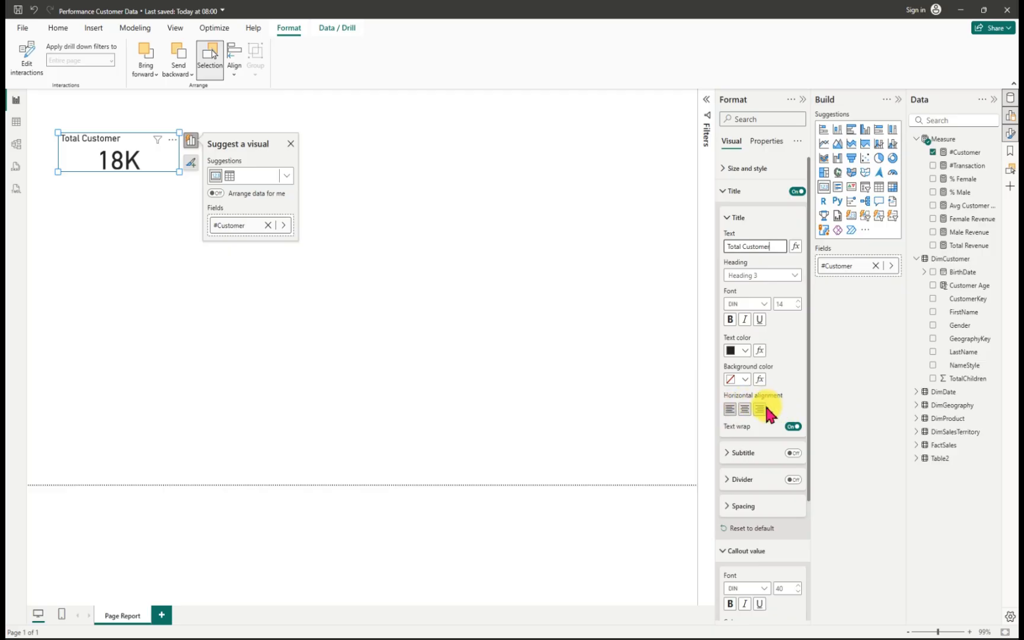
pyautogui.click(747, 410)
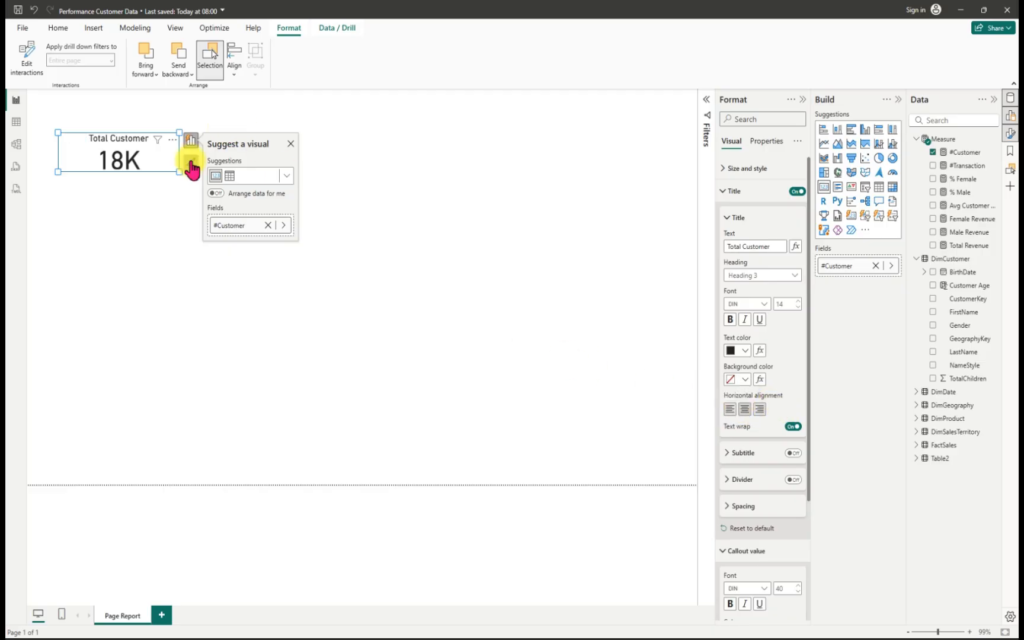
# Step: Set the Total Customer title's font size to 13 and make the card narrower and slightly taller
pyautogui.moveTo(161, 166); pyautogui.dragTo(173, 180)
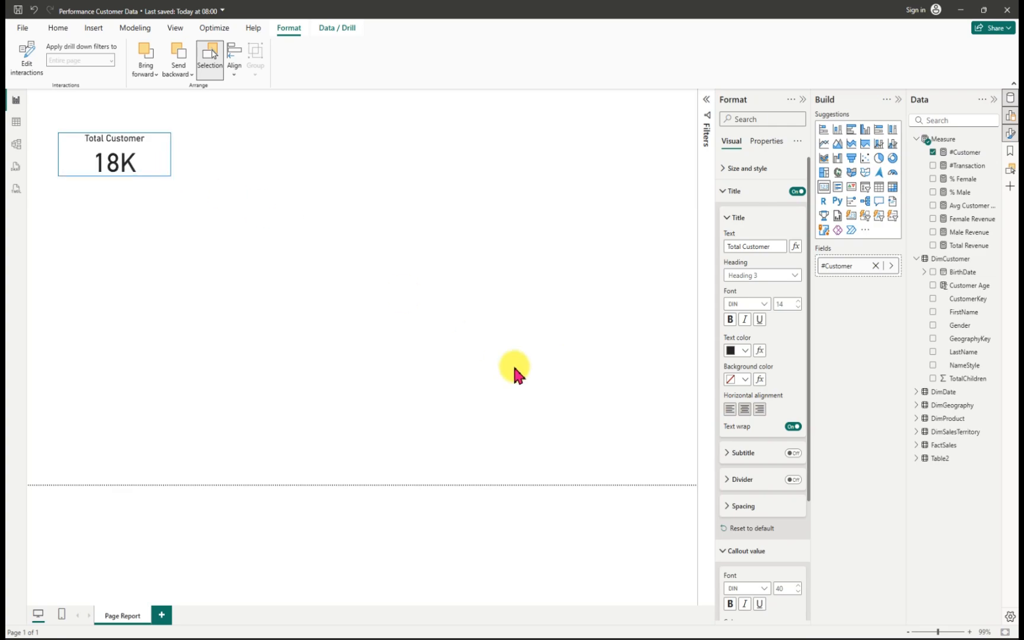
pyautogui.click(796, 307)
pyautogui.click(797, 307)
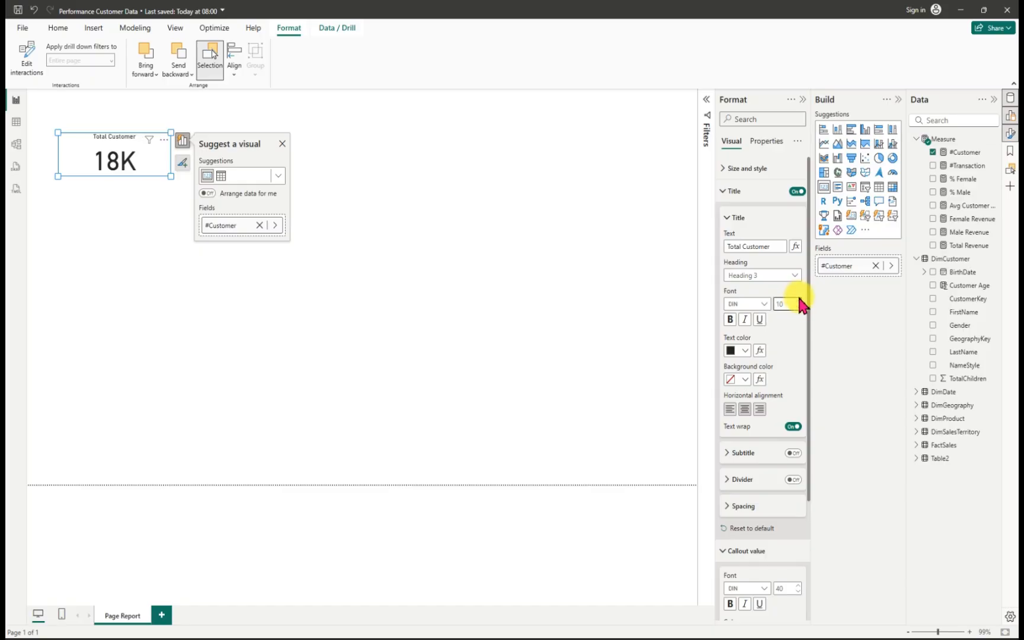
pyautogui.click(798, 301)
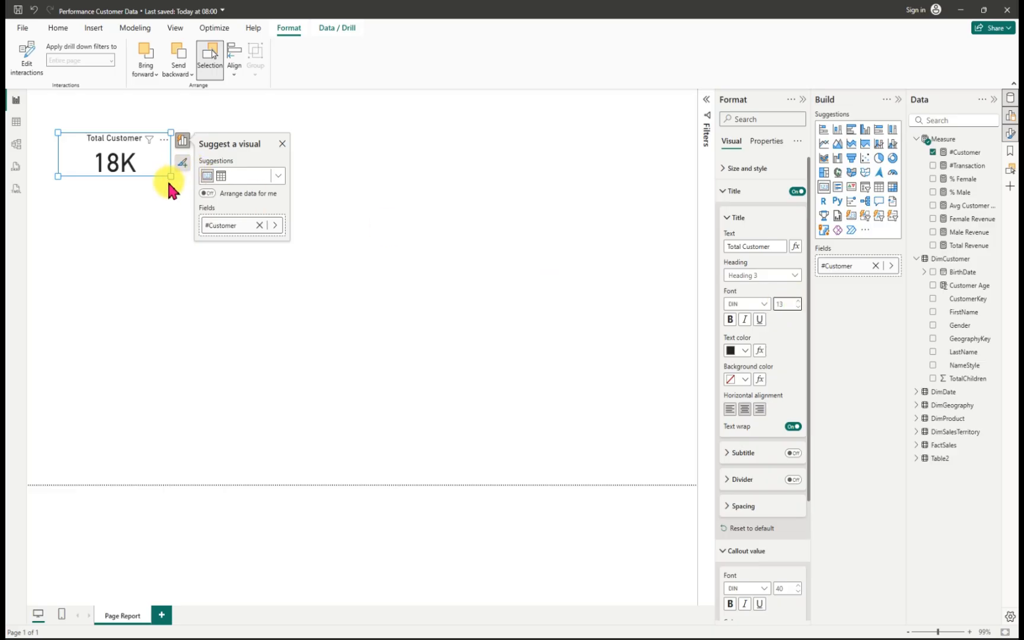
pyautogui.moveTo(172, 178)
pyautogui.mouseDown()
pyautogui.moveTo(153, 184)
pyautogui.moveTo(160, 172)
pyautogui.moveTo(160, 182)
pyautogui.mouseUp()
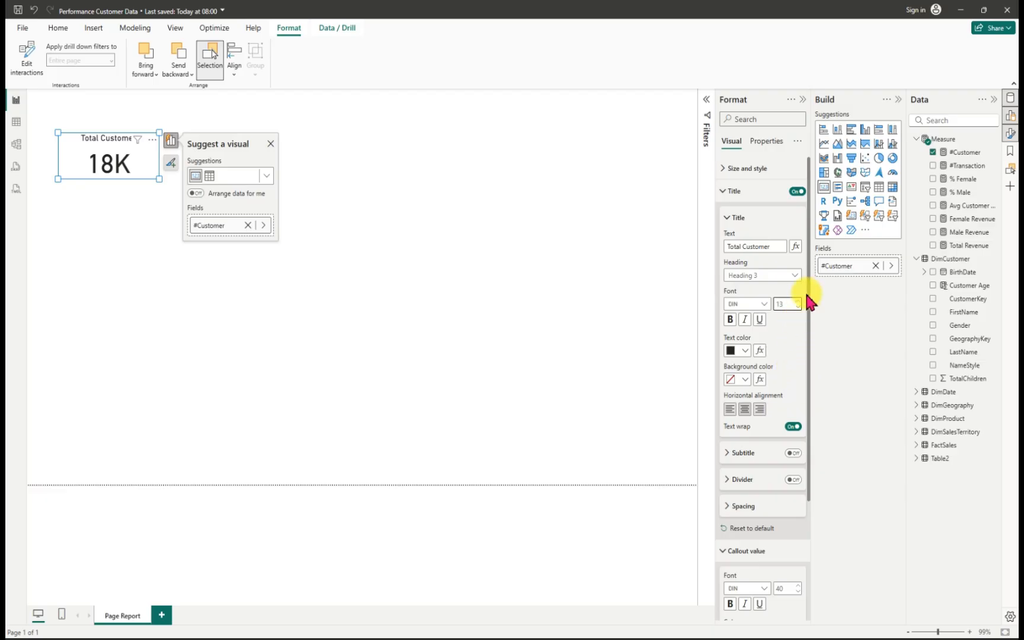
# Step: Change the callout value to Segoe UI Bold at font size 30 and reduce the card's height
pyautogui.scroll(-3, 810, 304)
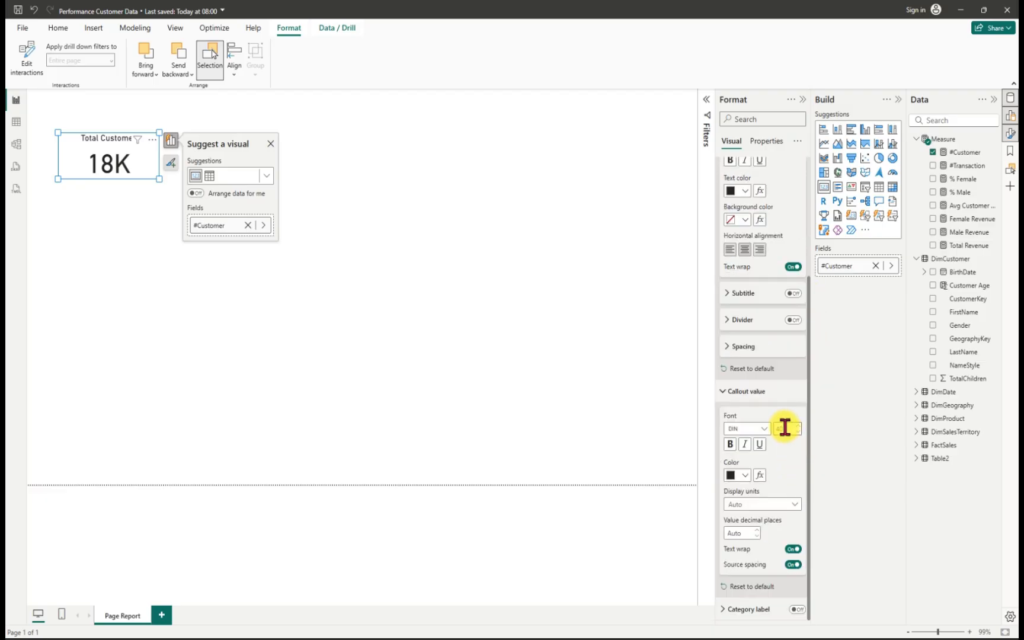
pyautogui.click(766, 430)
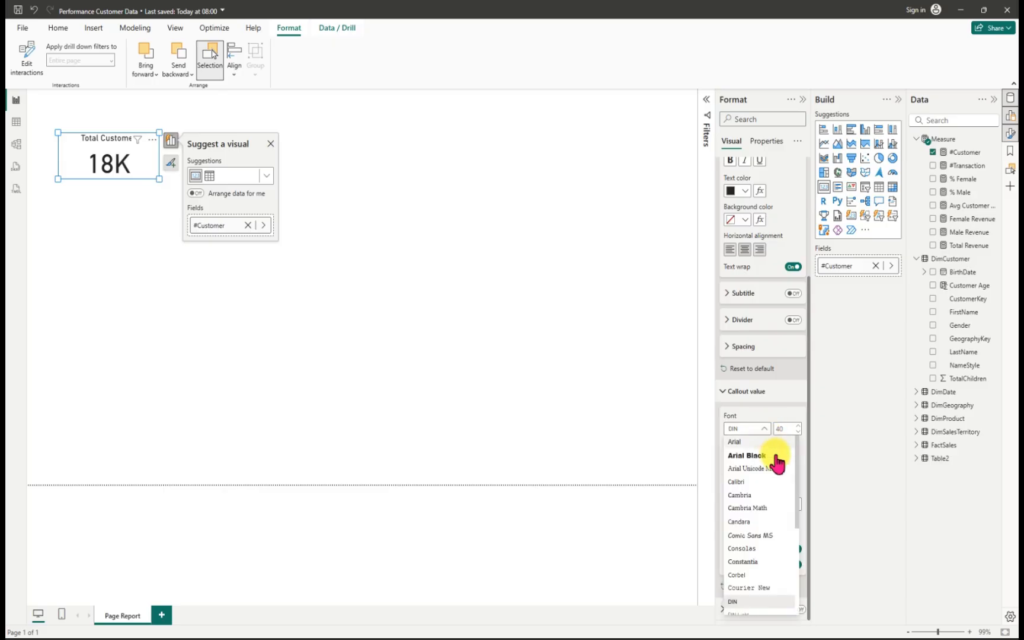
pyautogui.moveTo(796, 503); pyautogui.dragTo(804, 600)
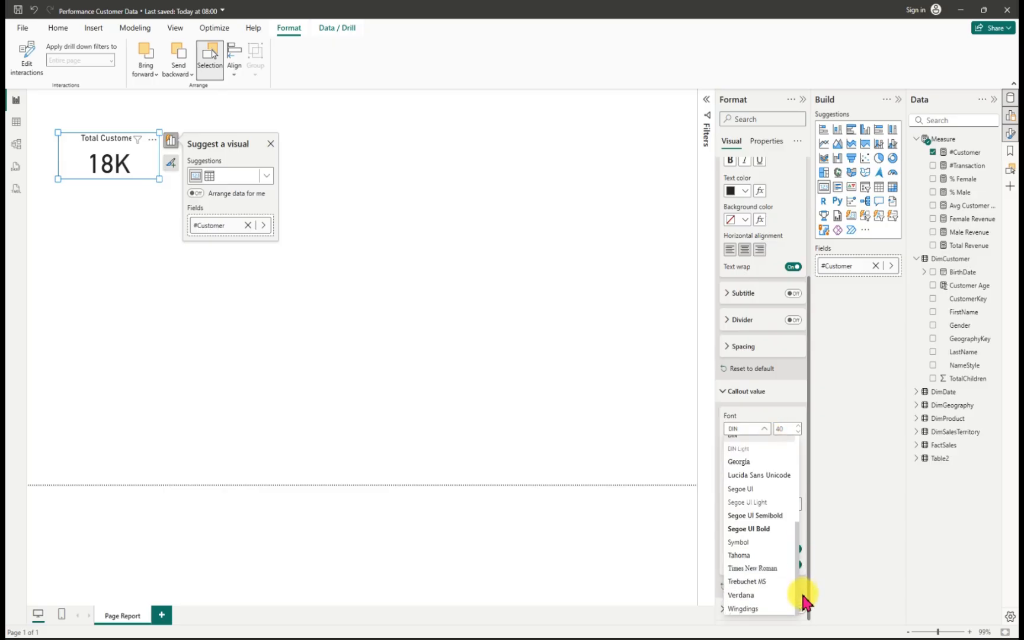
pyautogui.click(757, 532)
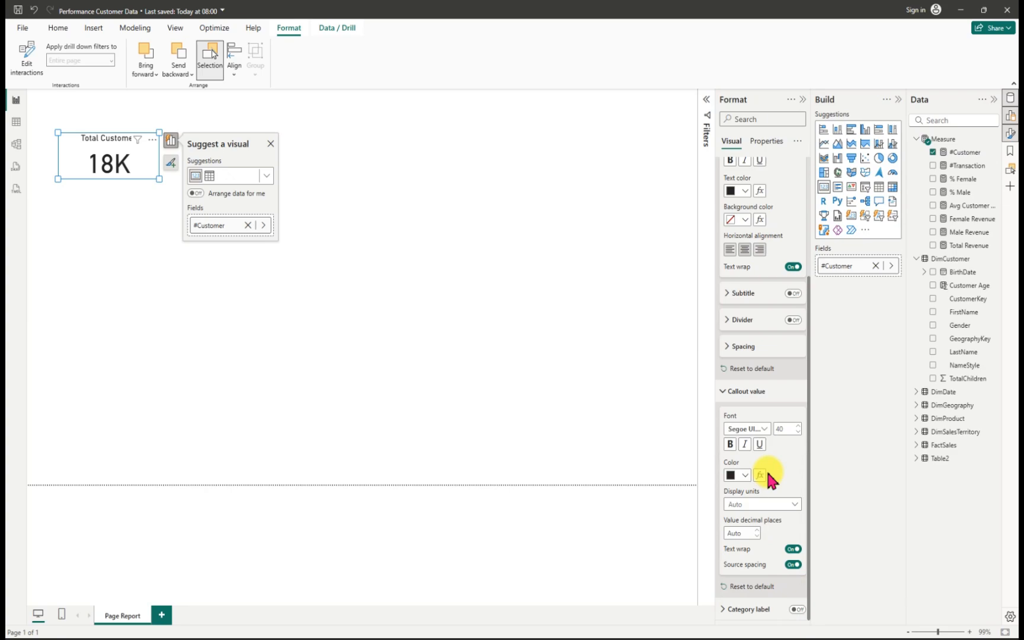
pyautogui.click(784, 427)
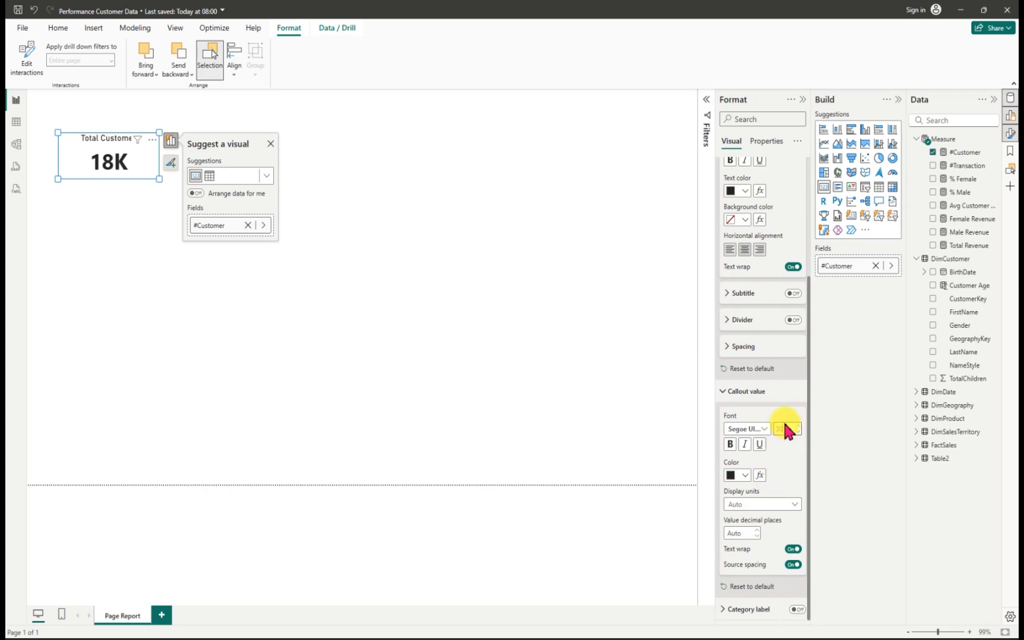
pyautogui.click(171, 172)
pyautogui.moveTo(169, 166); pyautogui.dragTo(158, 173)
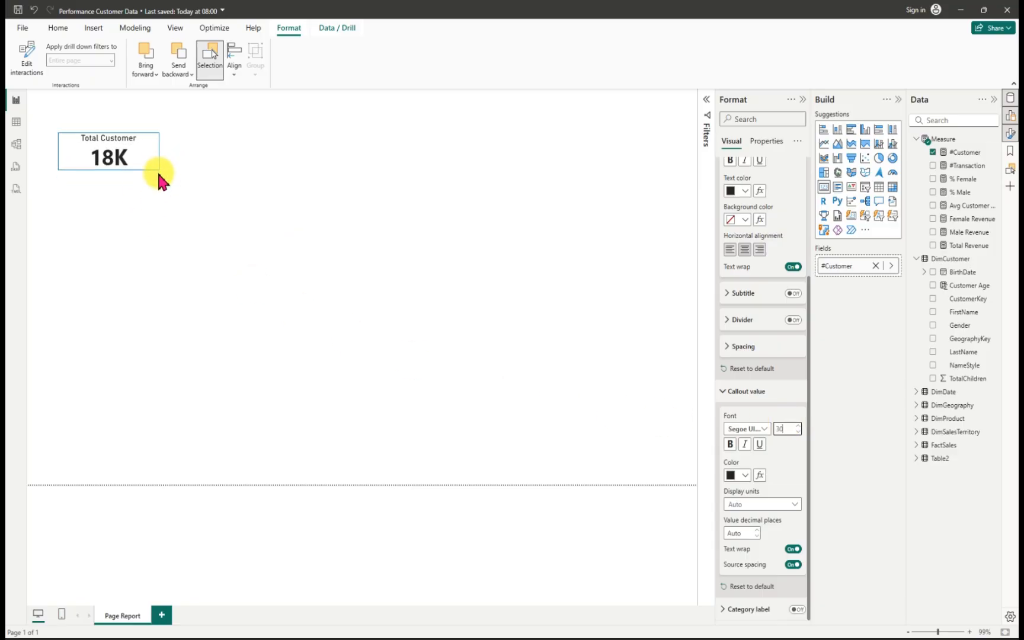
# Step: Set the callout value's font size to 25 and narrow the card to about 154 wide by 66 high
pyautogui.click(157, 169)
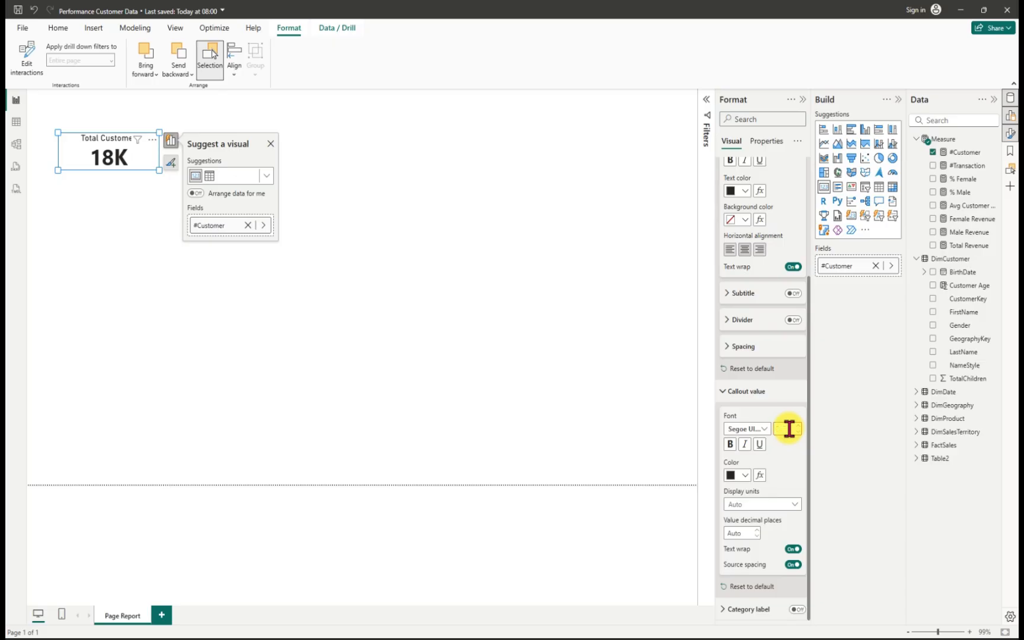
pyautogui.write('25')
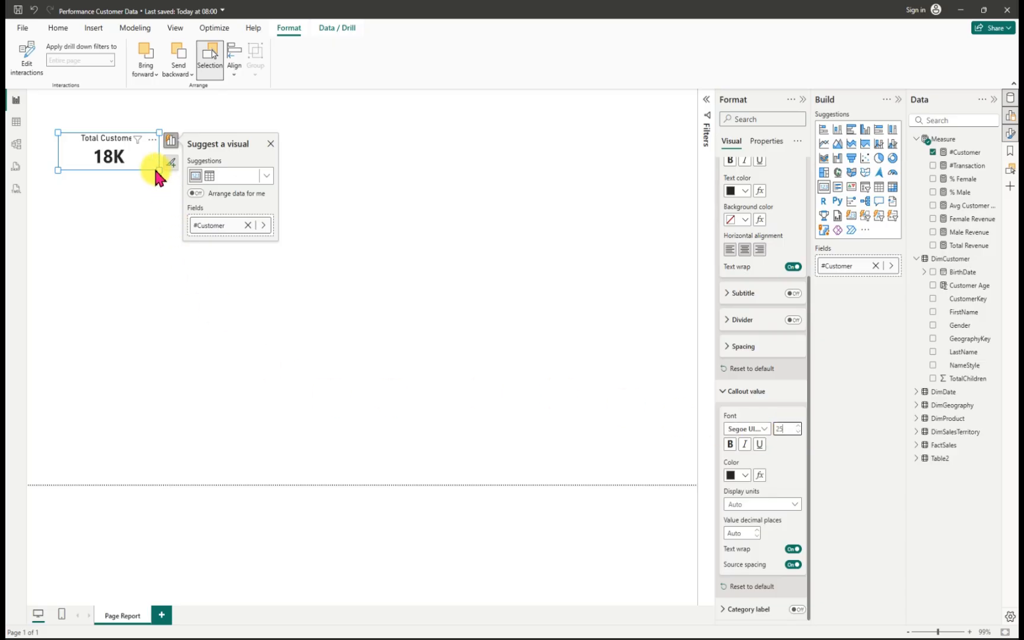
pyautogui.moveTo(159, 171); pyautogui.dragTo(137, 171)
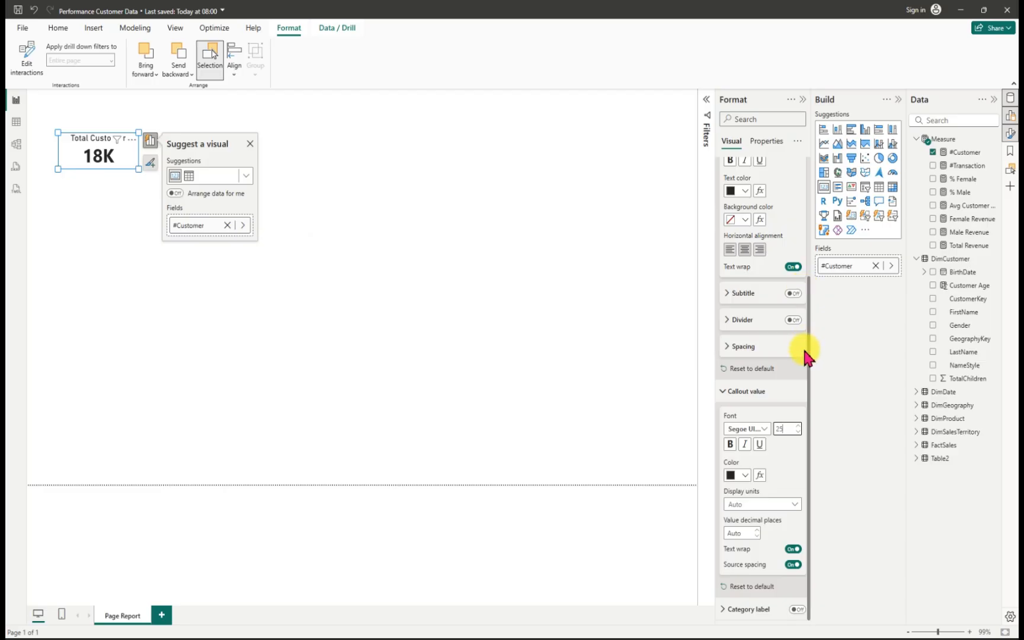
# Step: Turn on the visual border for the Total Customer card and deselect the card to check it
pyautogui.scroll(3, 802, 345)
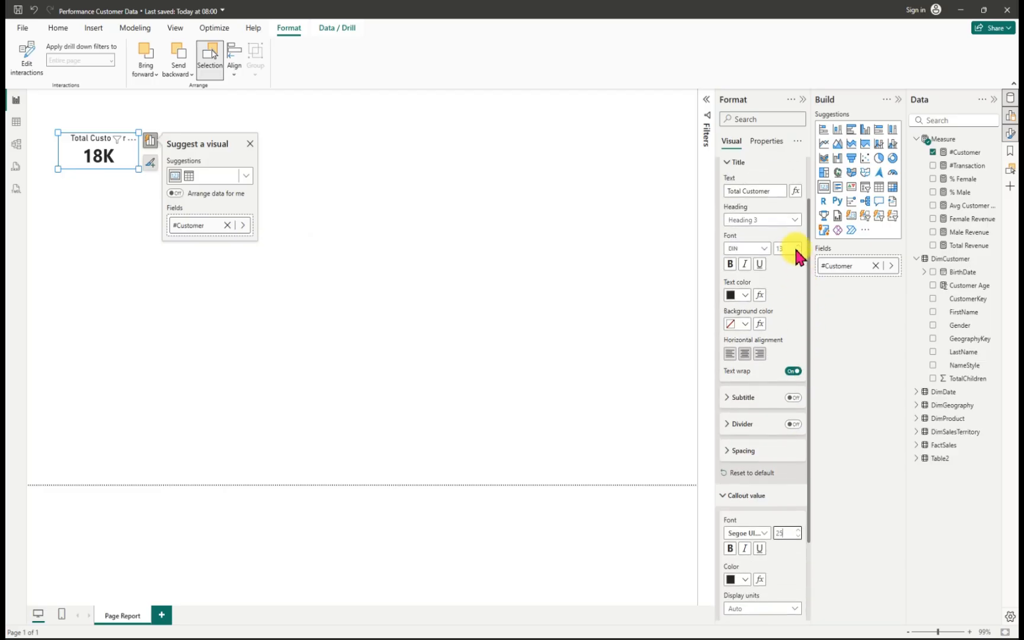
pyautogui.click(718, 166)
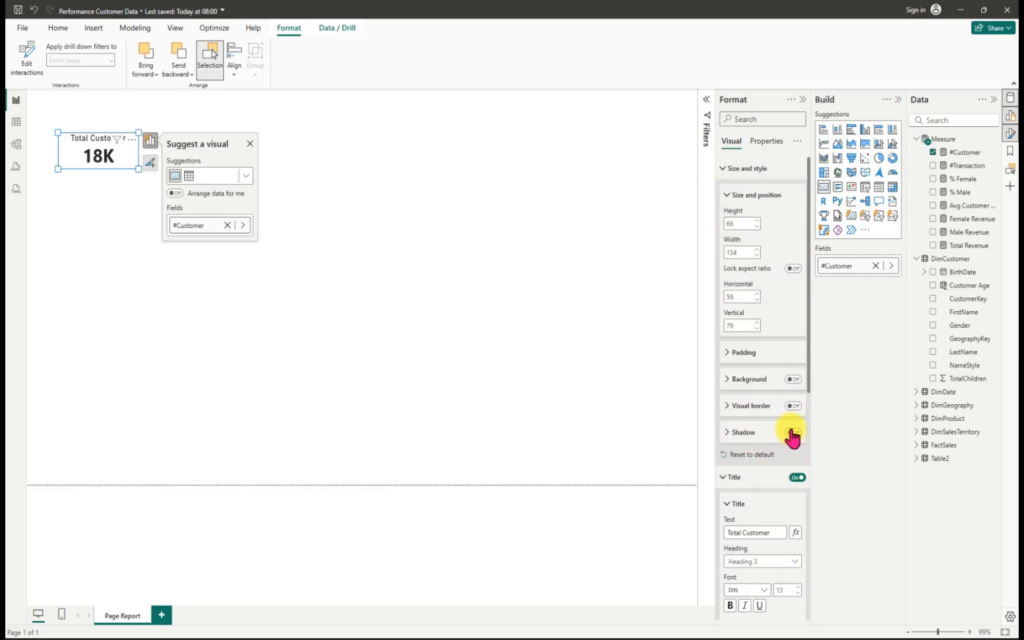
pyautogui.click(793, 406)
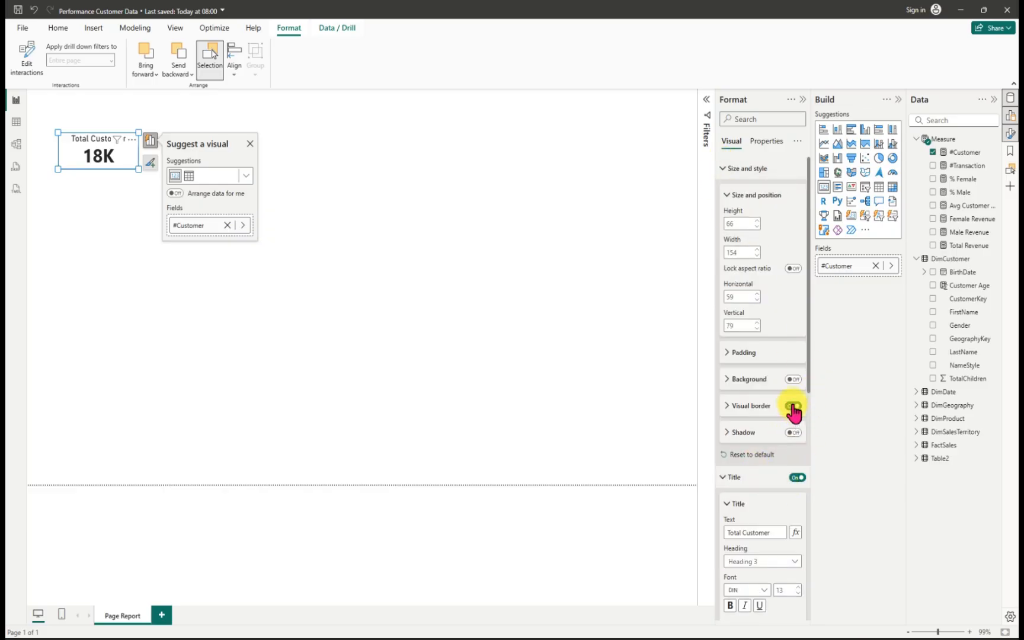
pyautogui.click(511, 333)
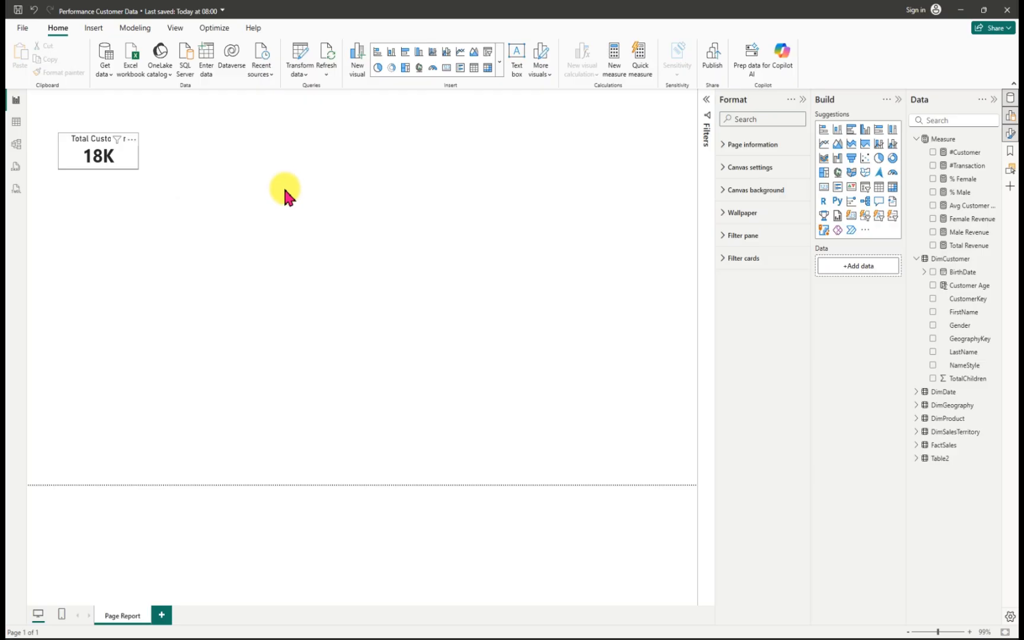
pyautogui.click(323, 187)
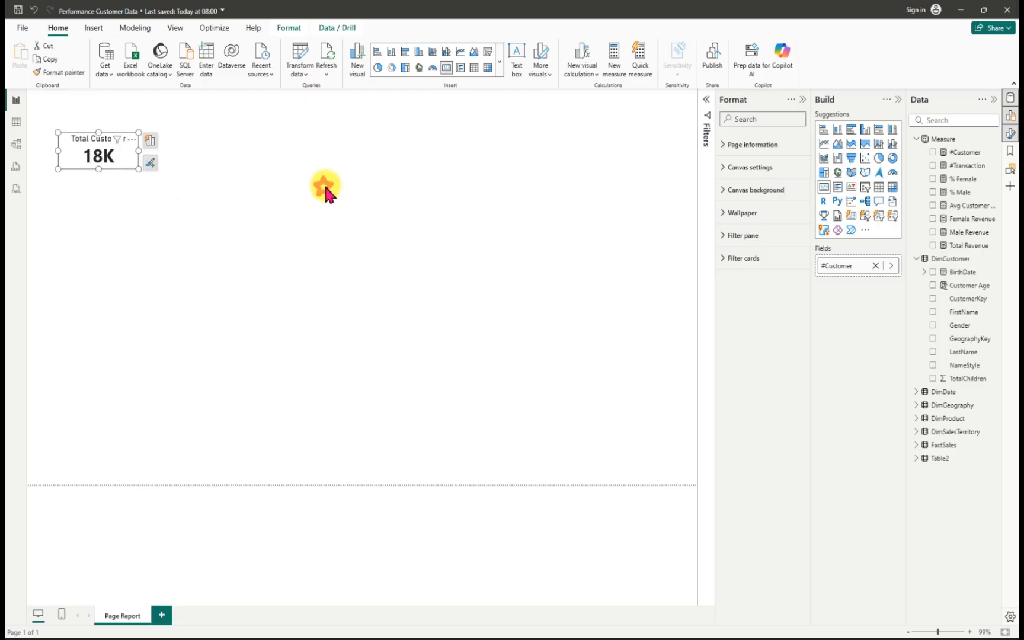
pyautogui.click(172, 227)
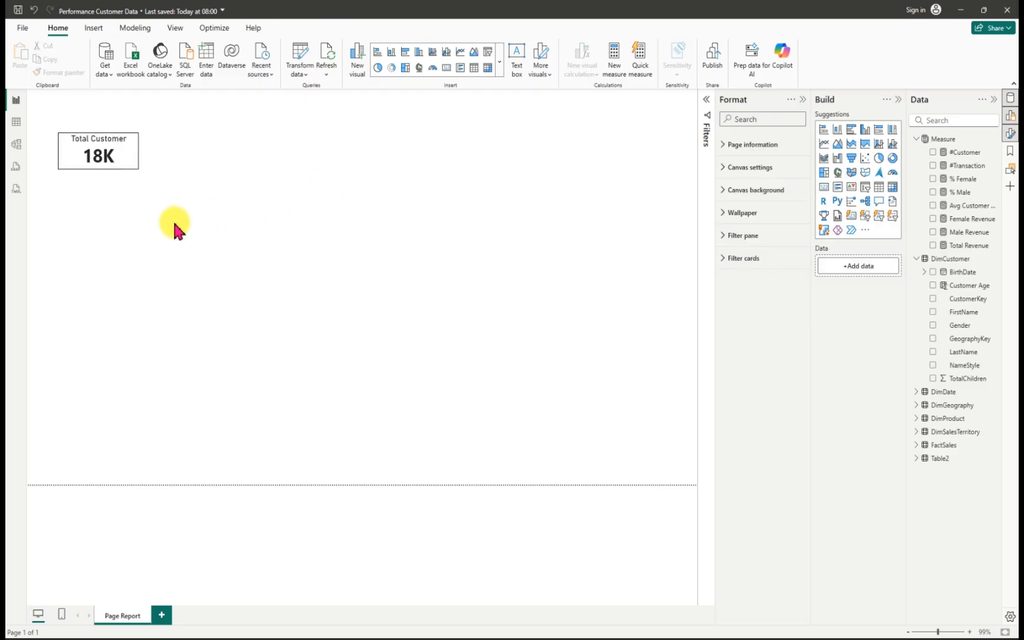
# Step: Duplicate the Total Customer card beside the original and replace its #Customer measure with Avg Customer Age
pyautogui.click(133, 163)
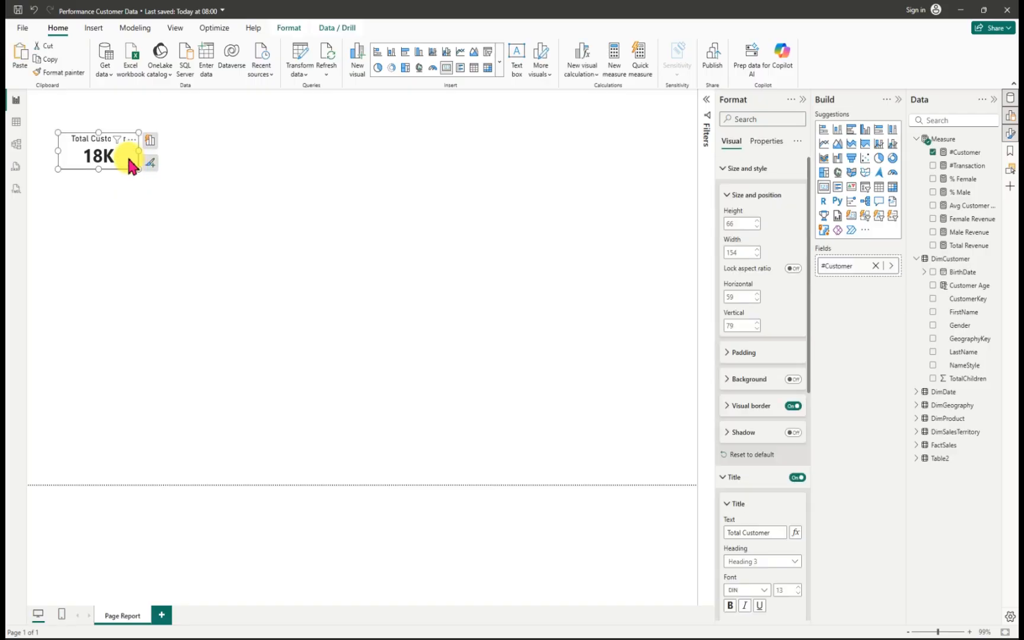
pyautogui.hotkey('ctrl', 'c')
pyautogui.hotkey('ctrl', 'v')
pyautogui.moveTo(133, 155); pyautogui.dragTo(215, 160)
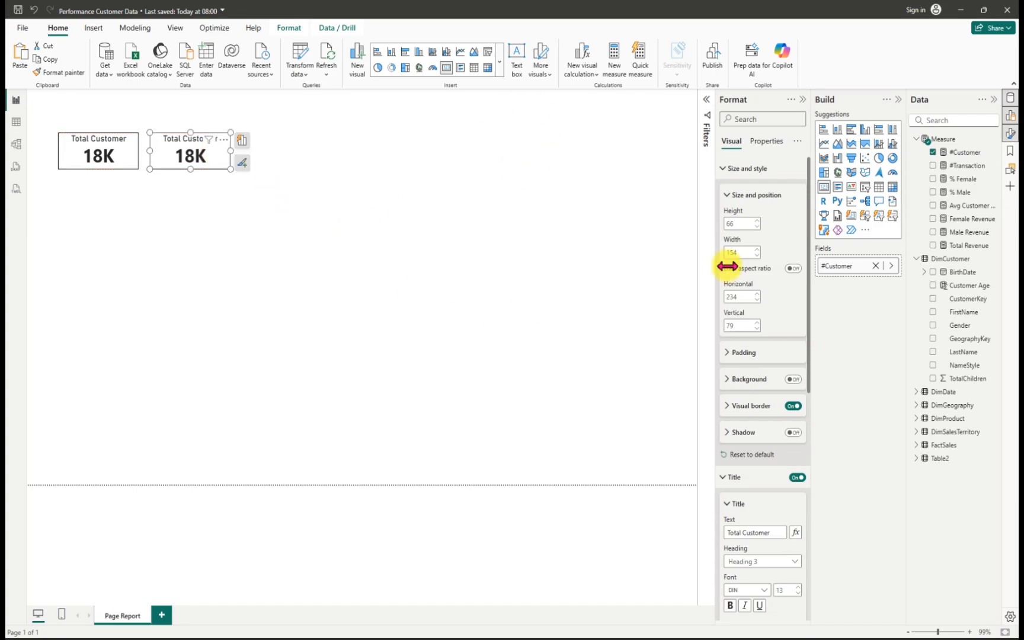
pyautogui.click(933, 153)
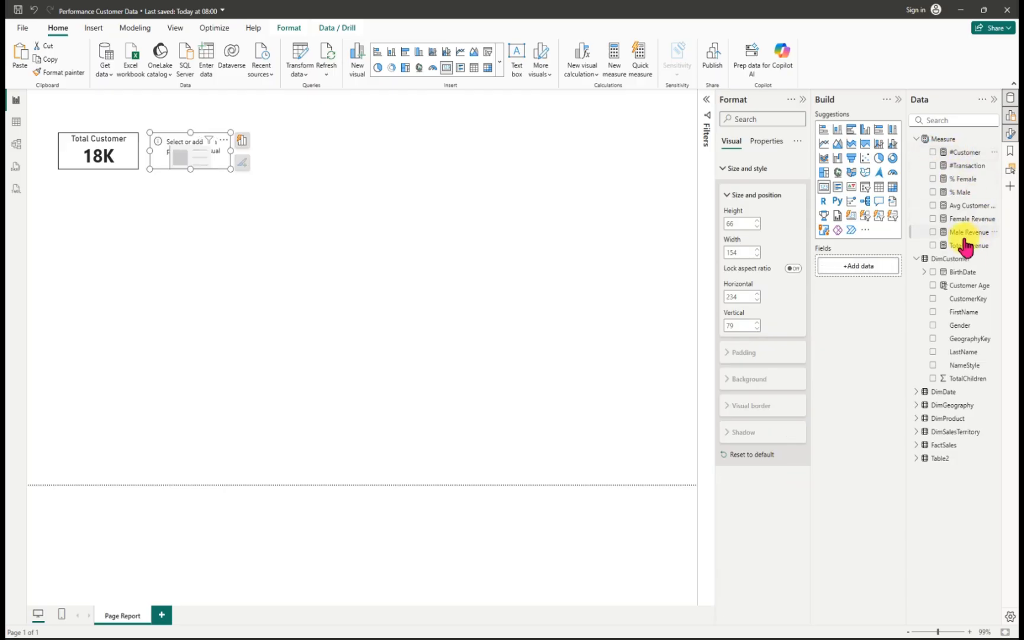
pyautogui.click(933, 206)
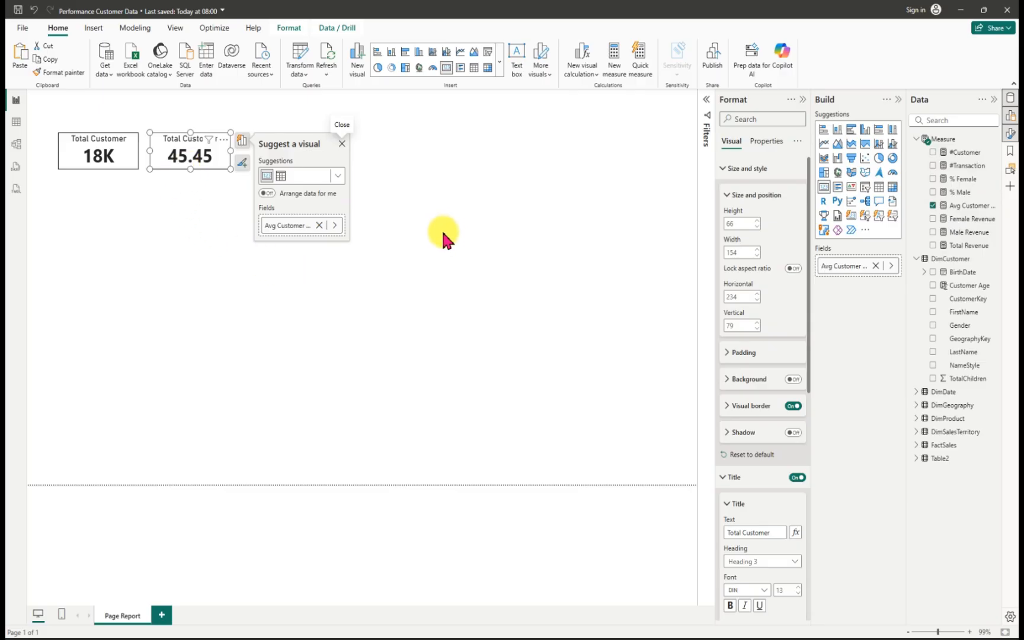
# Step: Set the Avg Customer Age measure to show 0 decimal places
pyautogui.click(984, 206)
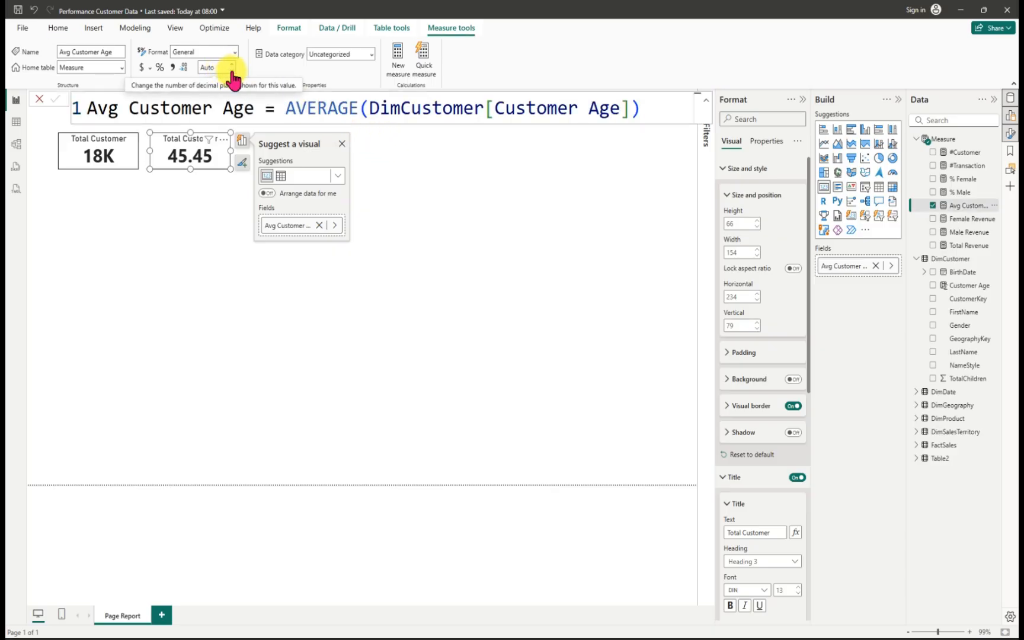
pyautogui.click(219, 68)
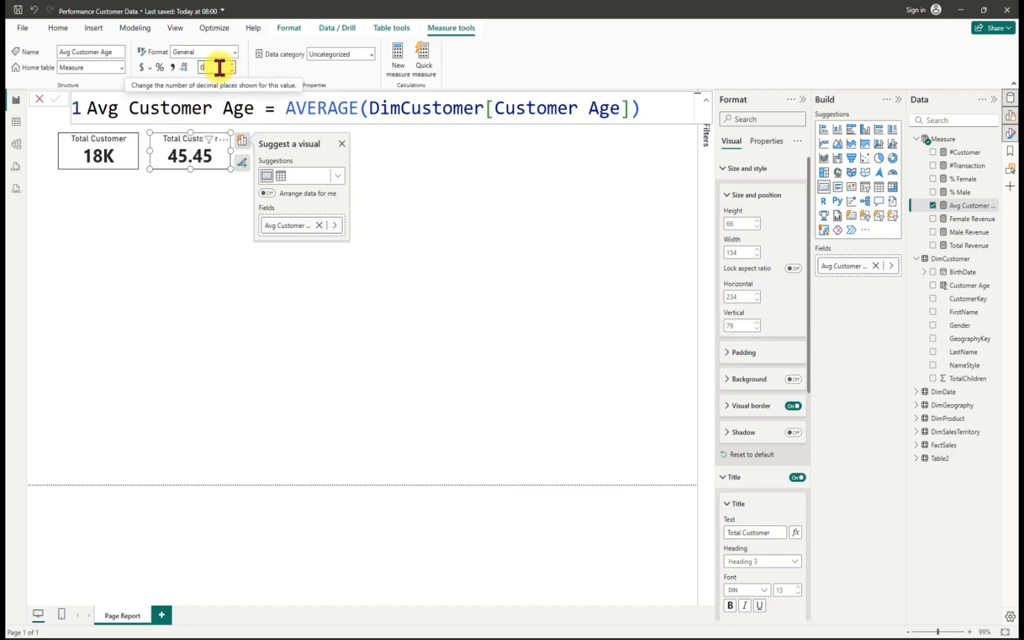
pyautogui.press('Return')
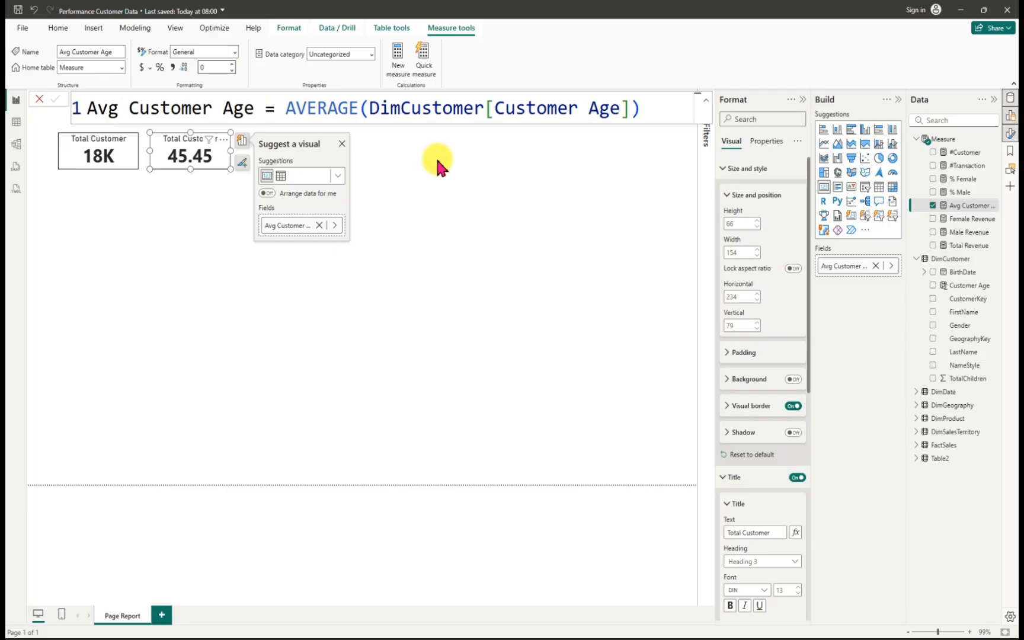
pyautogui.click(435, 156)
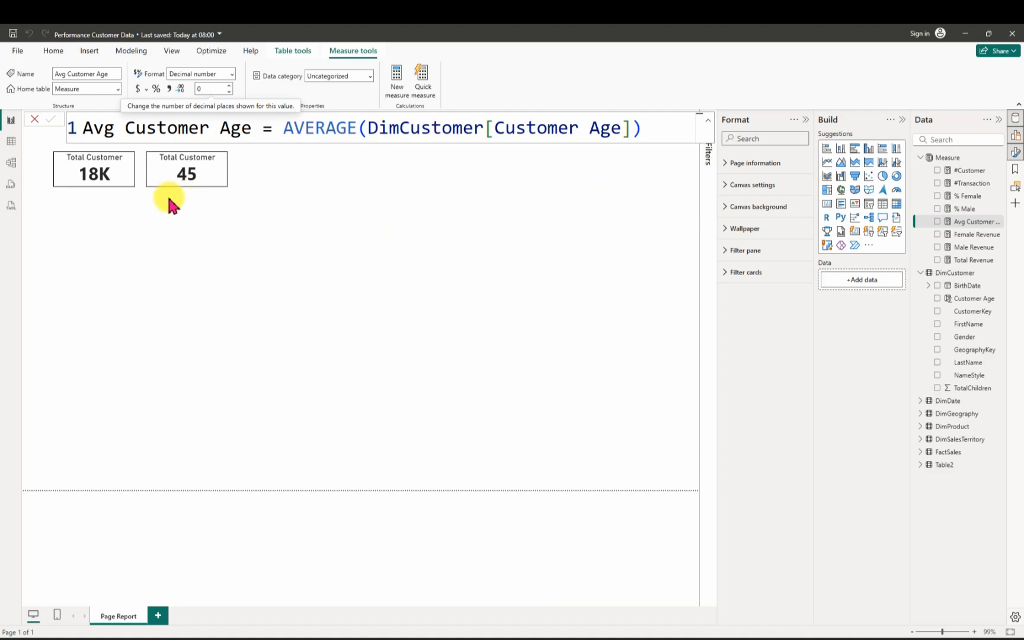
# Step: Change the title of the second card to "Avg Customer Age", keeping its other title formatting
pyautogui.click(806, 119)
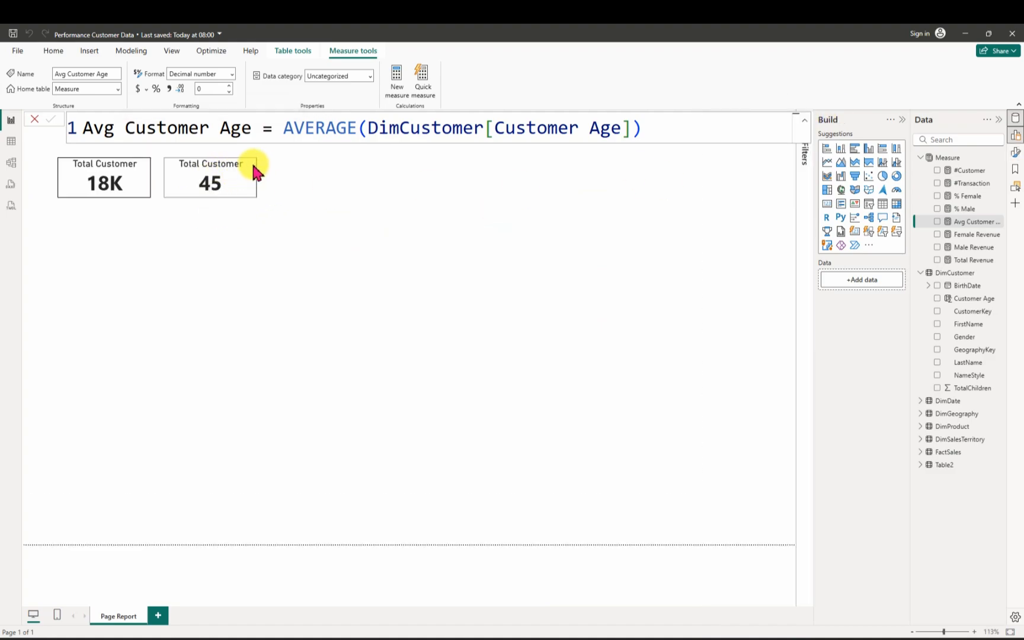
pyautogui.click(252, 166)
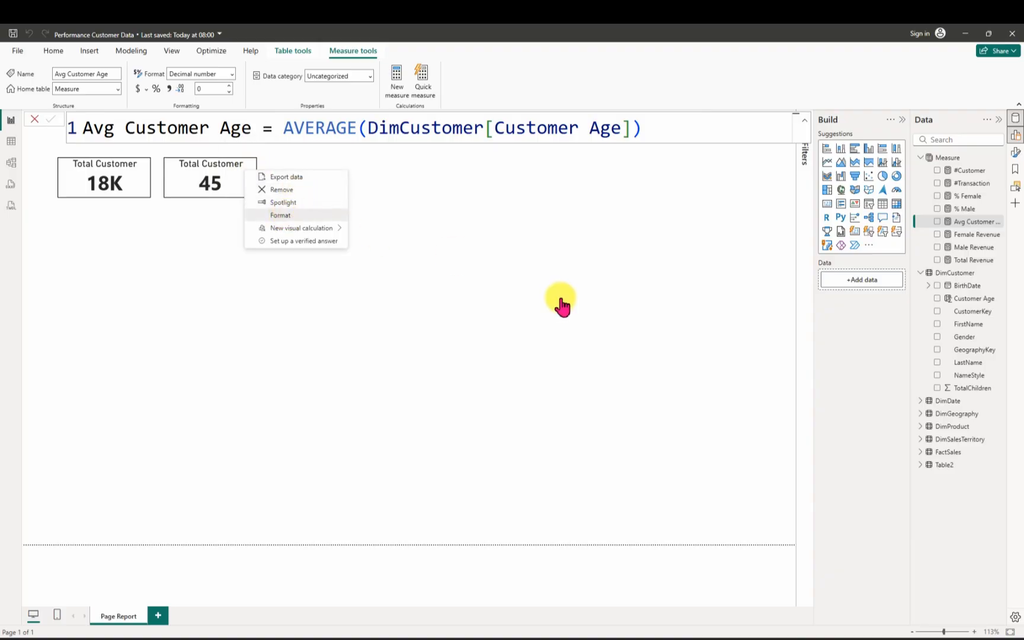
pyautogui.press('Return')
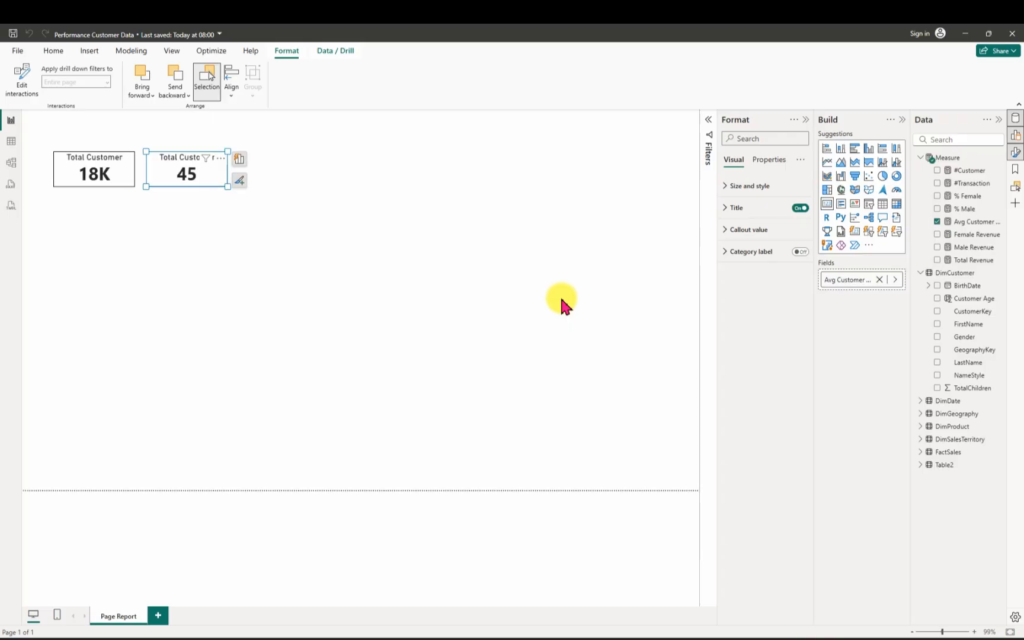
pyautogui.click(728, 209)
pyautogui.click(760, 261)
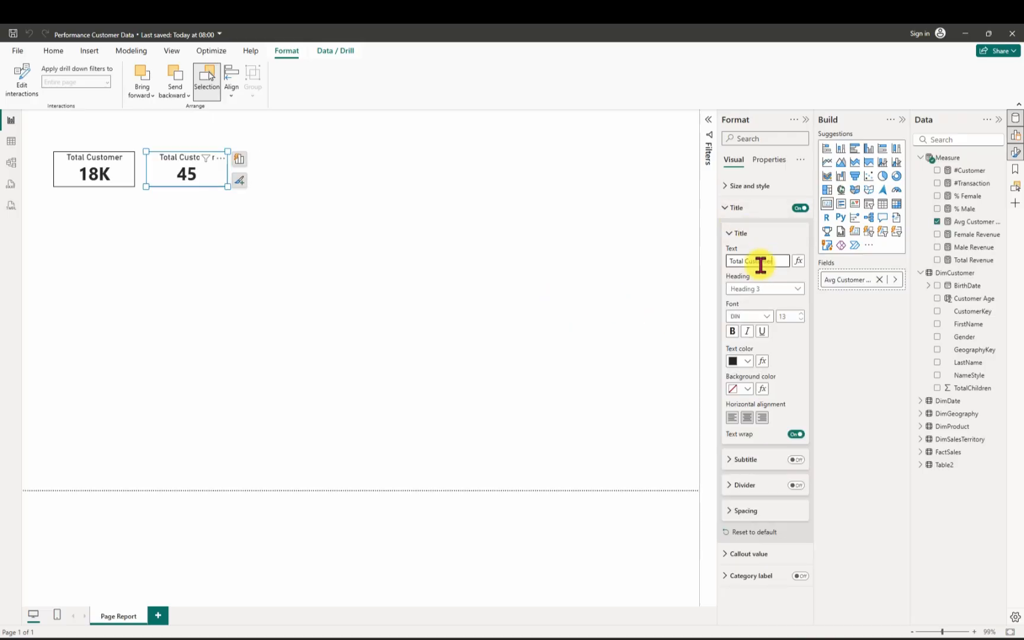
pyautogui.moveTo(760, 264); pyautogui.dragTo(706, 264)
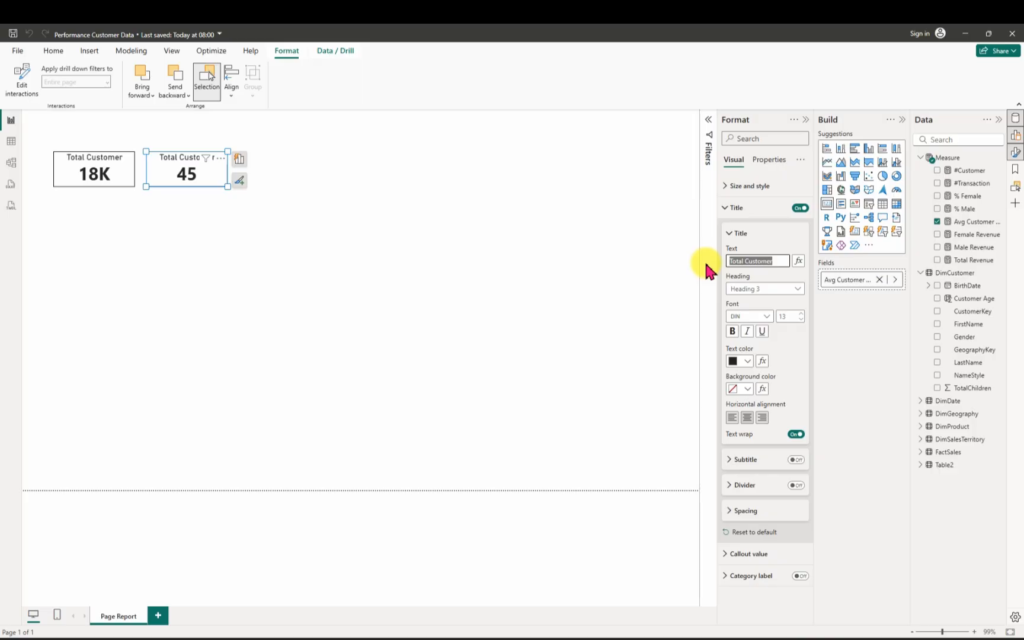
pyautogui.press('BackSpace')
pyautogui.write('Avg C')
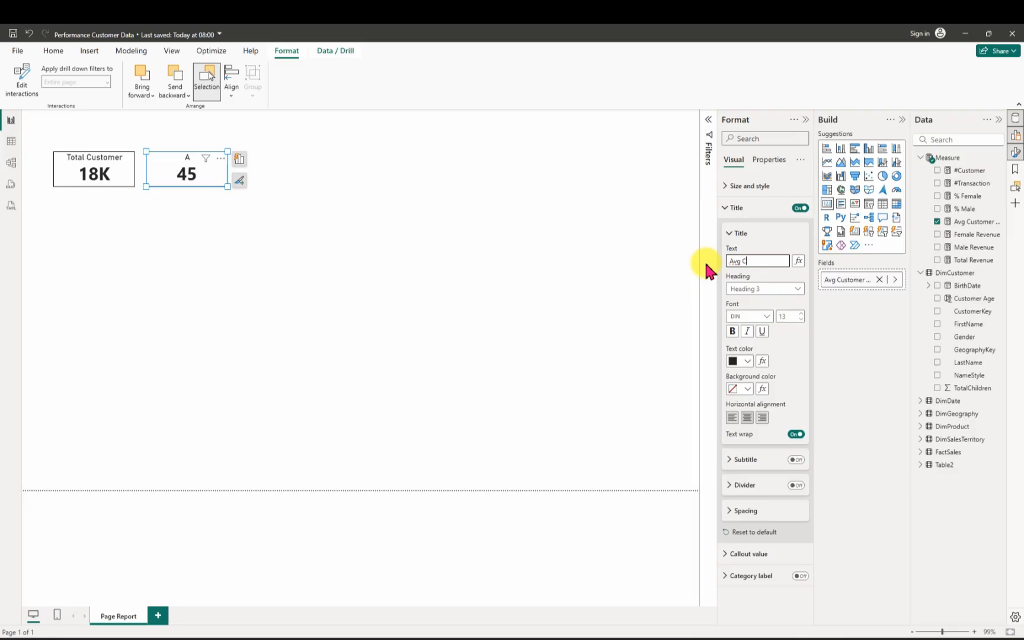
pyautogui.write('ustom')
pyautogui.write('er Age')
pyautogui.click(282, 228)
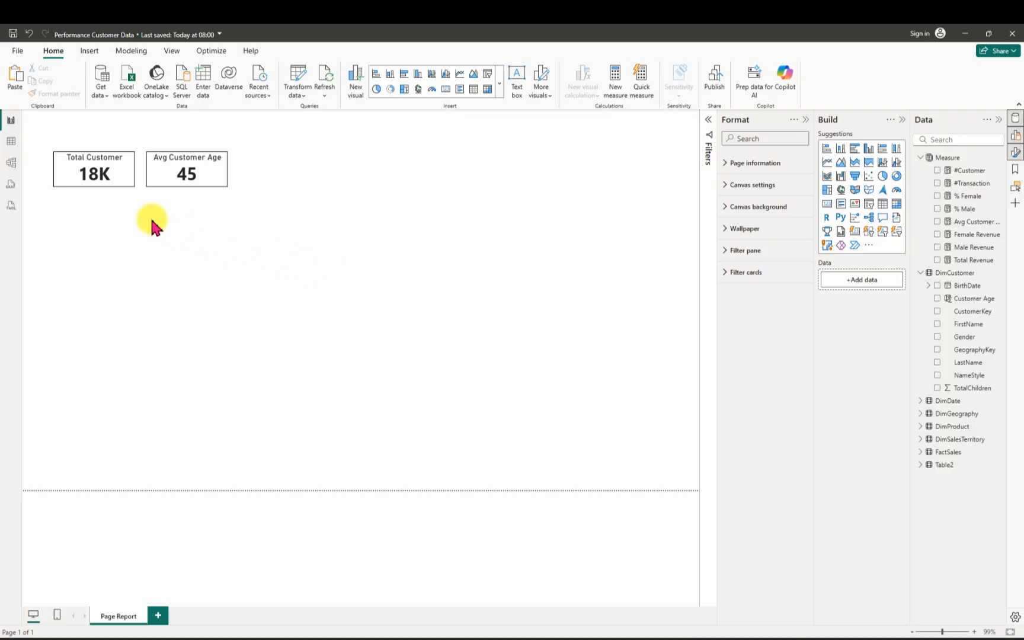
# Step: Paste another copy of the Total Customer card below the original and replace its #Customer measure with Female Revenue
pyautogui.click(127, 182)
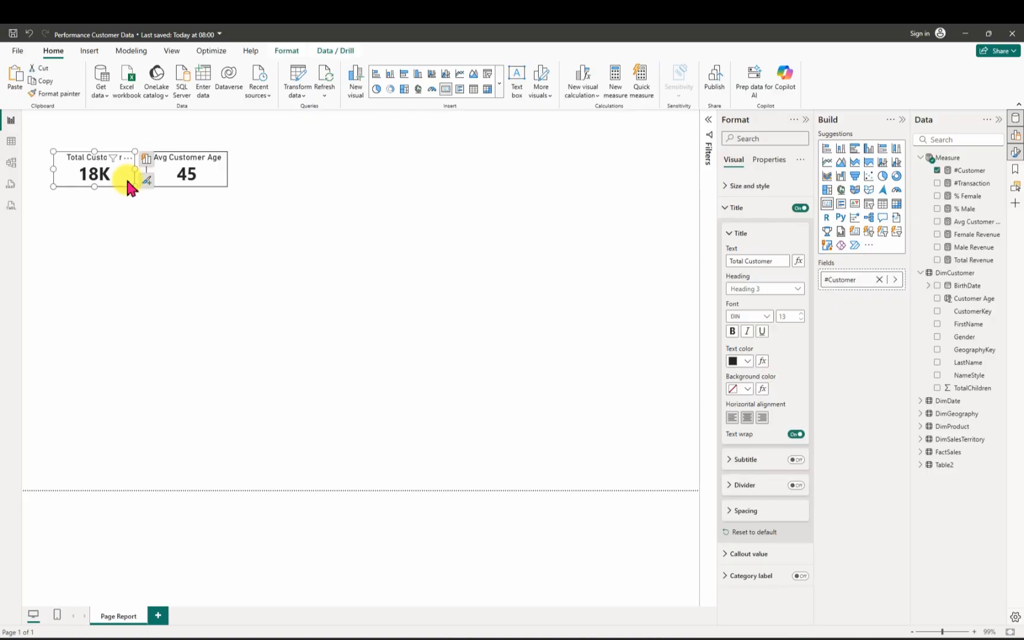
pyautogui.hotkey('ctrl', 'v')
pyautogui.moveTo(128, 183); pyautogui.dragTo(122, 221)
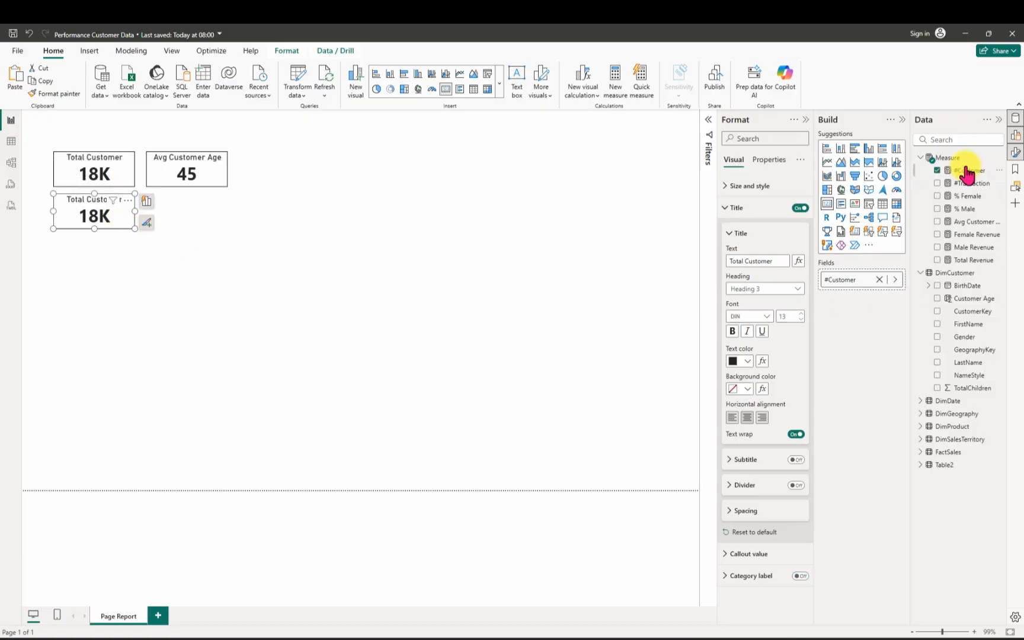
pyautogui.click(937, 171)
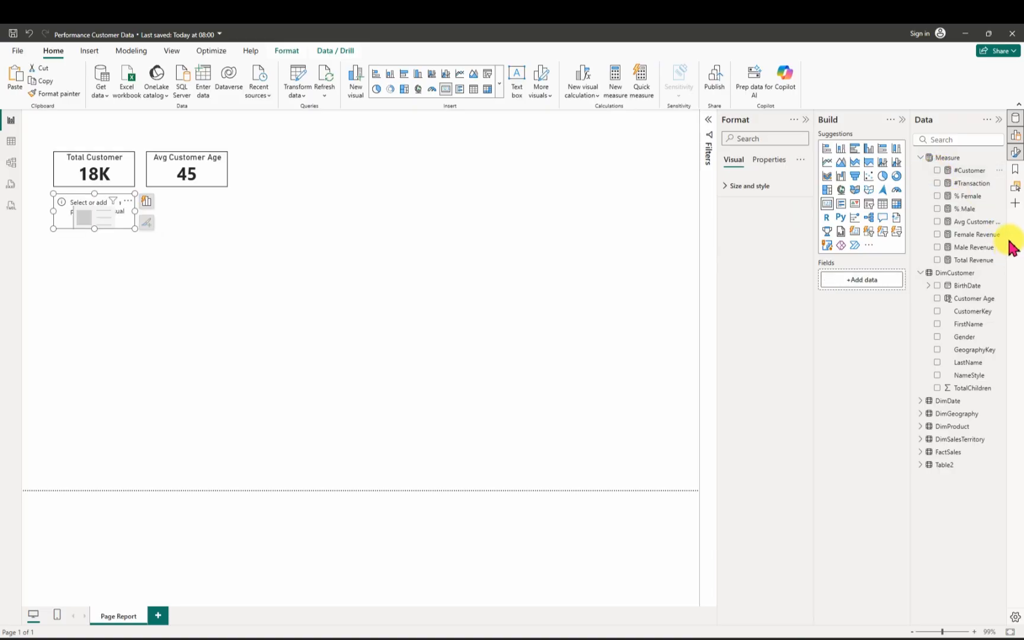
pyautogui.click(937, 234)
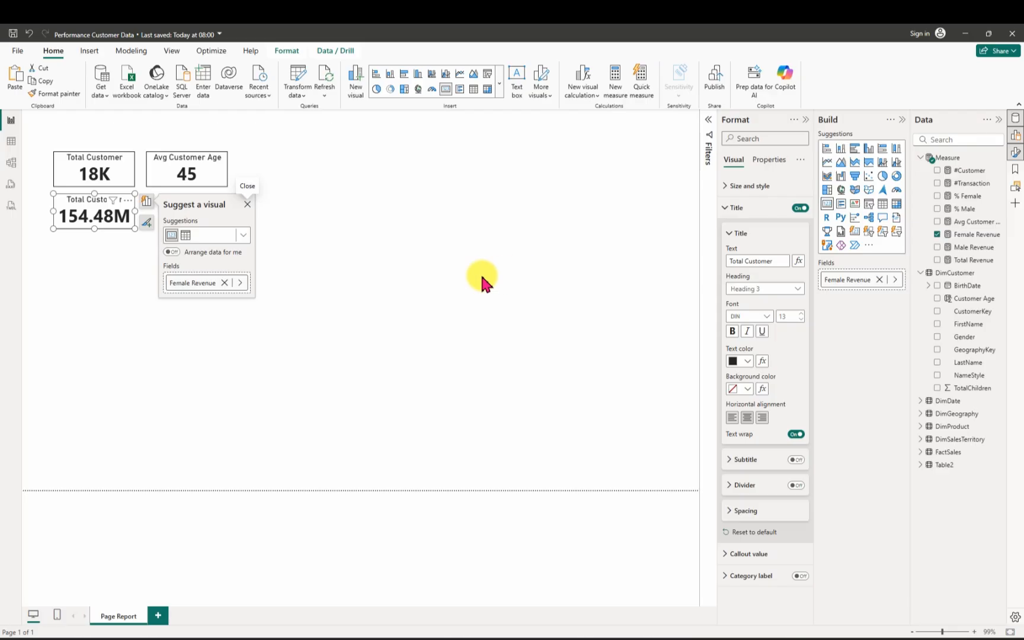
# Step: Increase the height of the Female Revenue card by extending its lower edge
pyautogui.moveTo(93, 228); pyautogui.dragTo(98, 243)
pyautogui.click(96, 235)
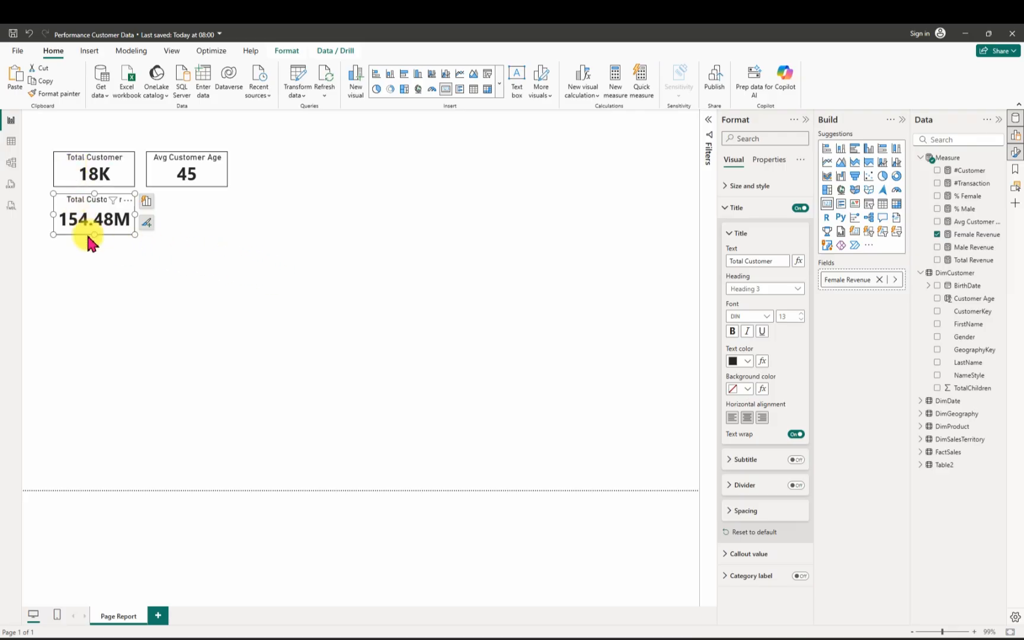
pyautogui.moveTo(92, 235); pyautogui.dragTo(96, 245)
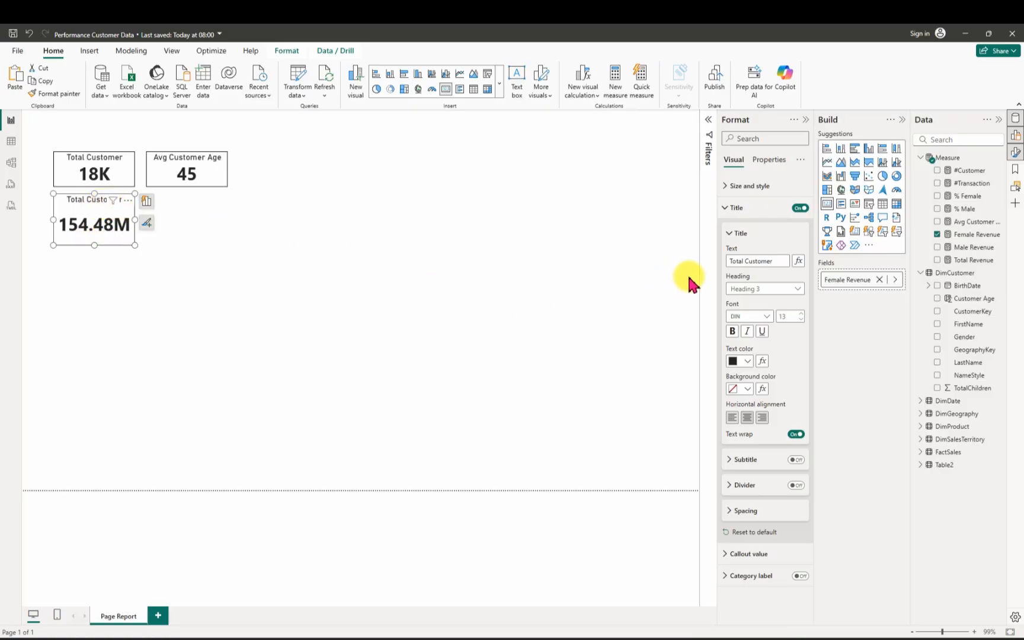
# Step: Change the lower card's title to "Female Revenue" and widen the card slightly so the title has more room
pyautogui.moveTo(775, 261); pyautogui.dragTo(700, 267)
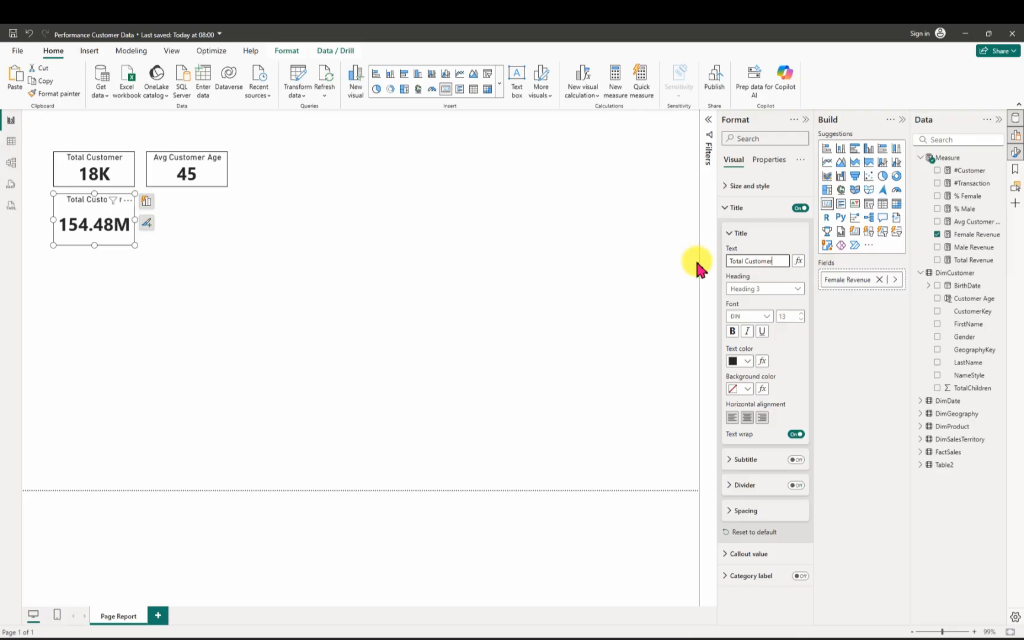
pyautogui.press('BackSpace')
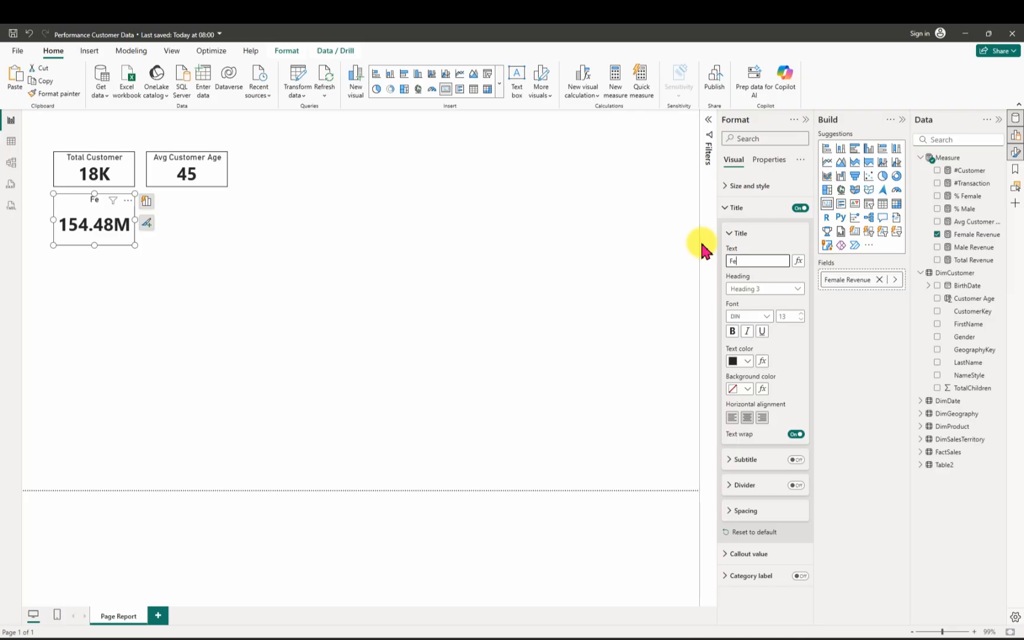
pyautogui.write('Female')
pyautogui.press('BackSpace')
pyautogui.press('BackSpace')
pyautogui.press('BackSpace')
pyautogui.press('BackSpace')
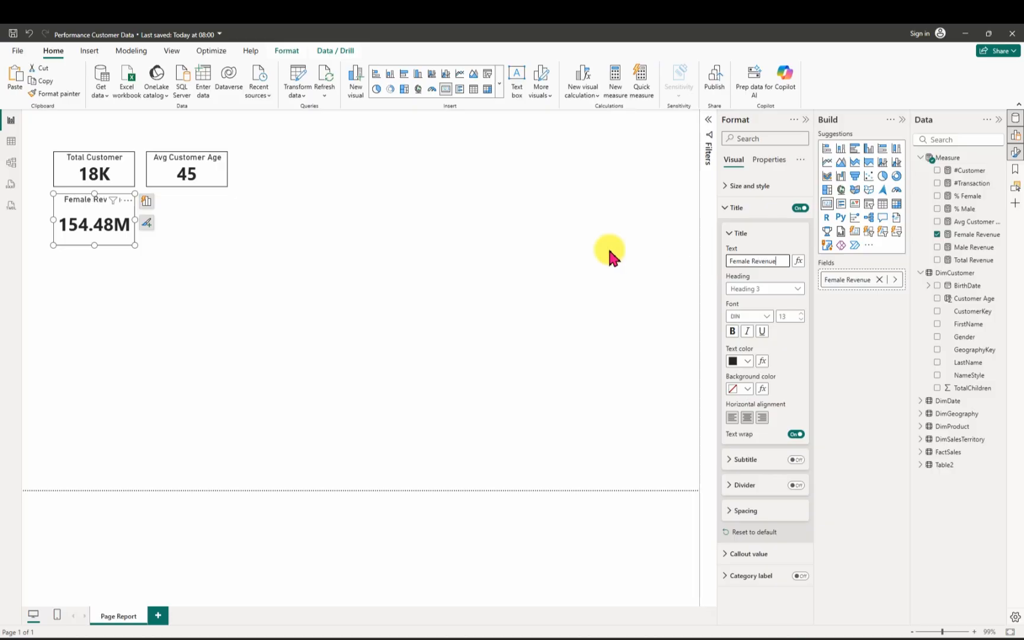
pyautogui.moveTo(135, 220); pyautogui.dragTo(149, 217)
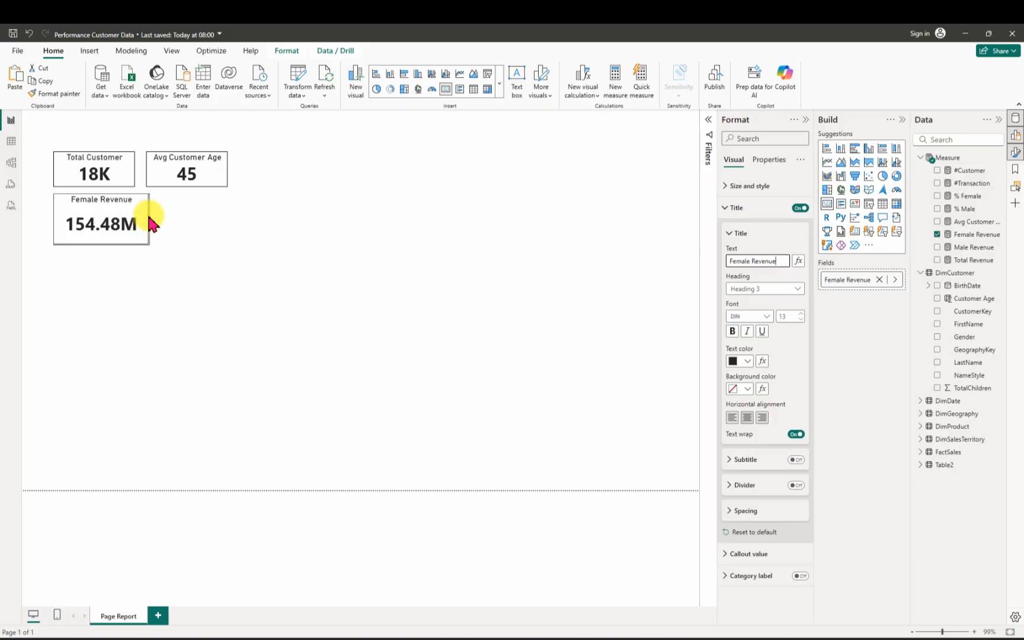
pyautogui.click(222, 261)
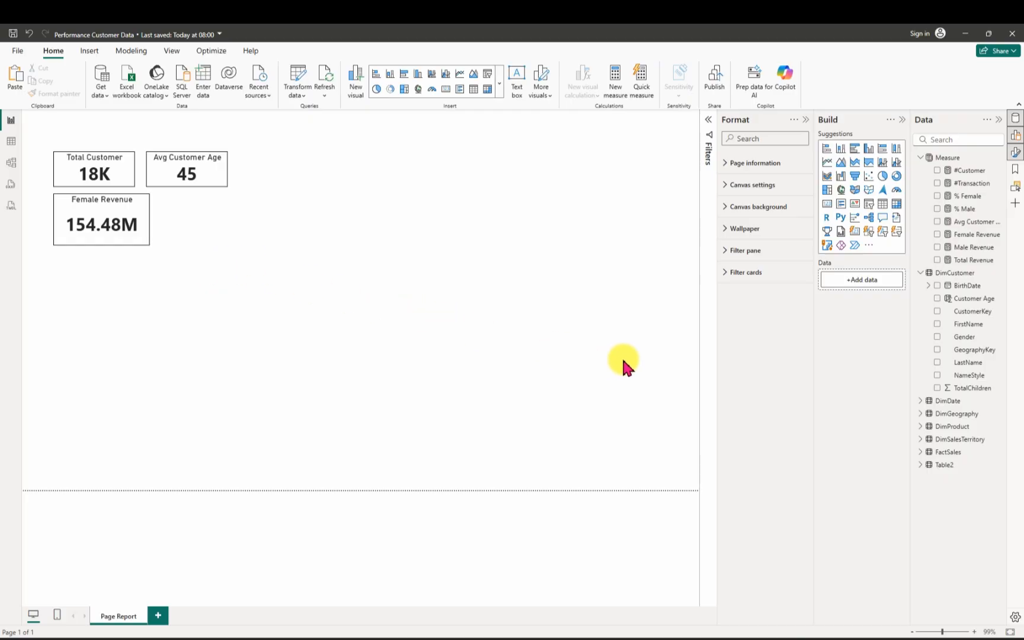
# Step: Duplicate the Female Revenue card into the empty middle of the page and replace its measure with % Female
pyautogui.click(137, 247)
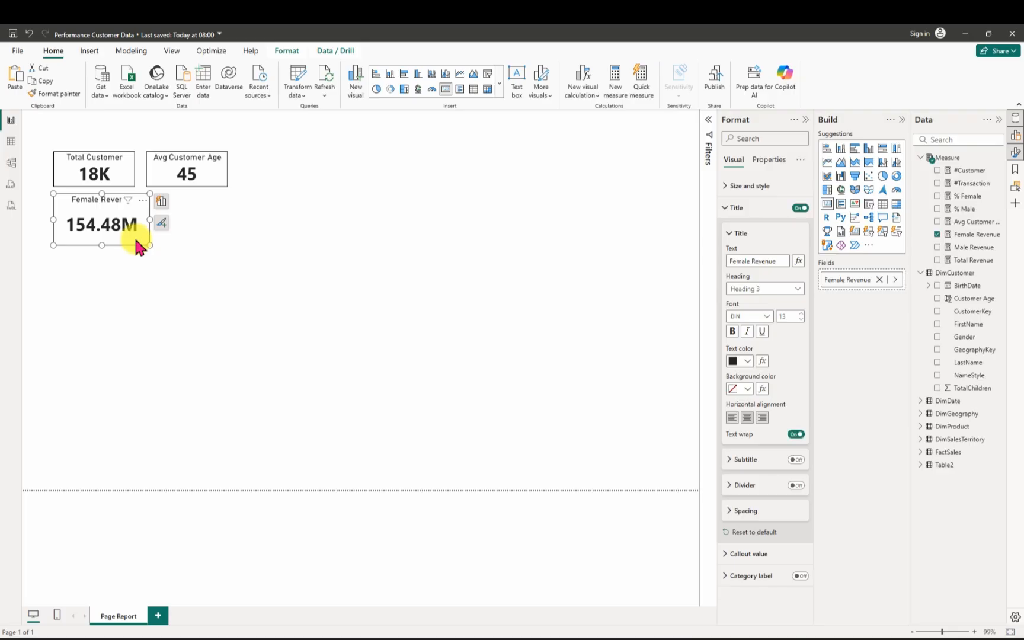
pyautogui.hotkey('ctrl', 'c')
pyautogui.hotkey('ctrl', 'v')
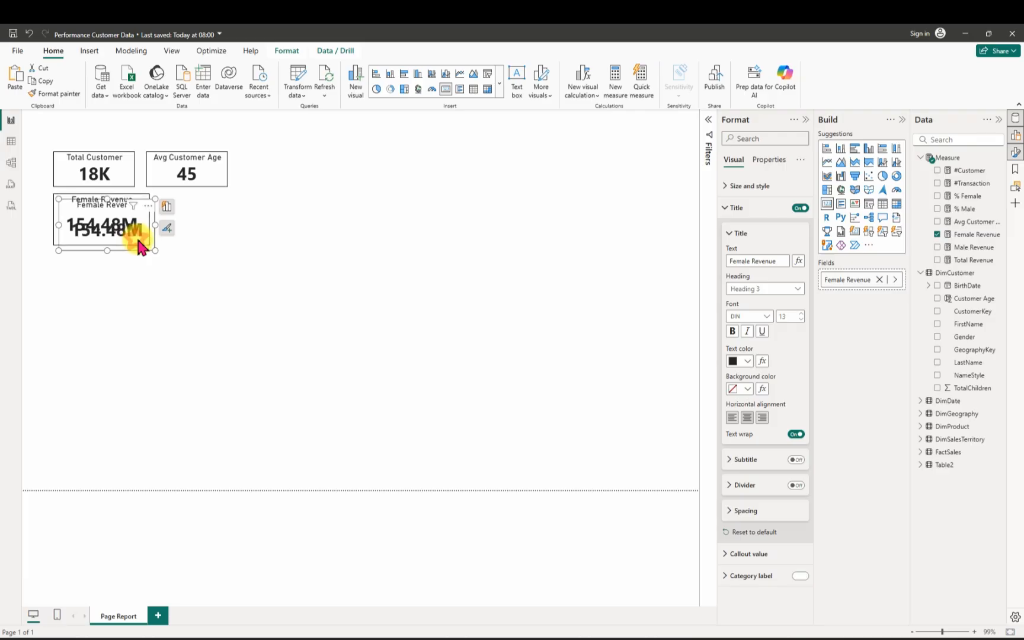
pyautogui.moveTo(136, 235); pyautogui.dragTo(427, 266)
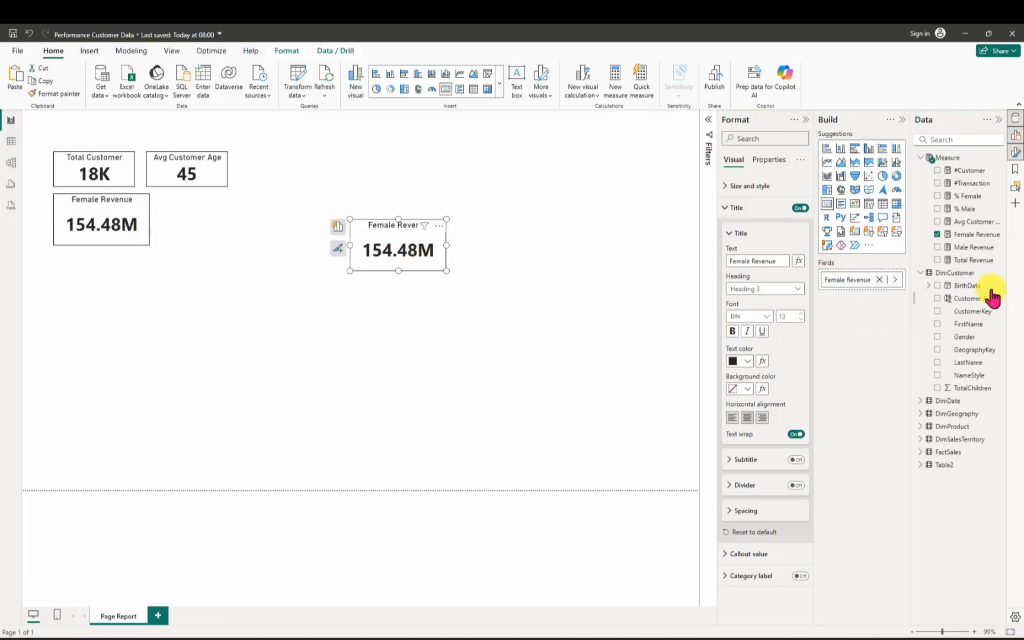
pyautogui.click(936, 235)
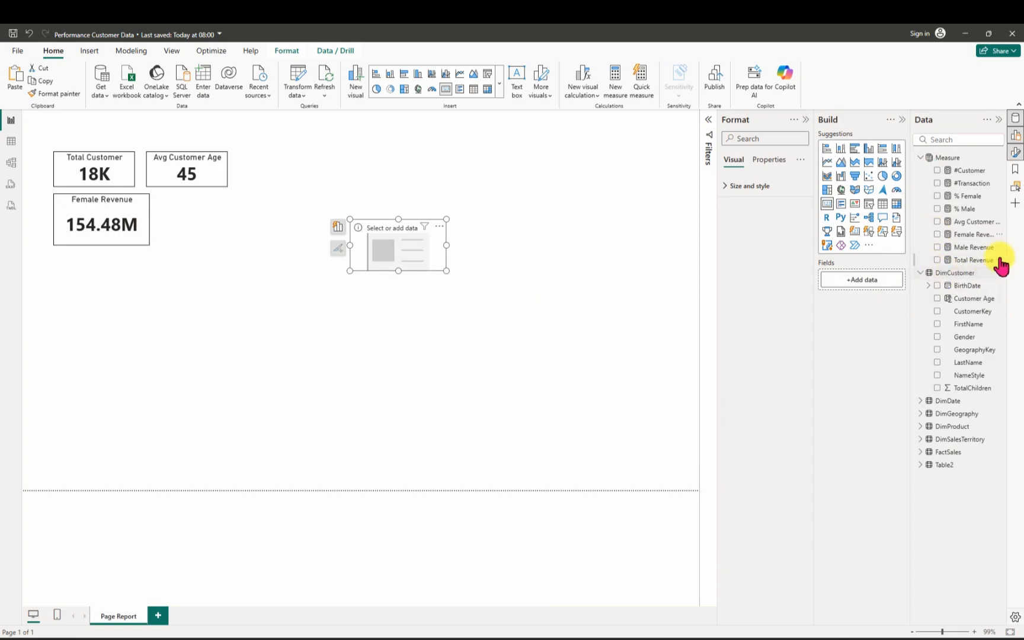
pyautogui.click(939, 200)
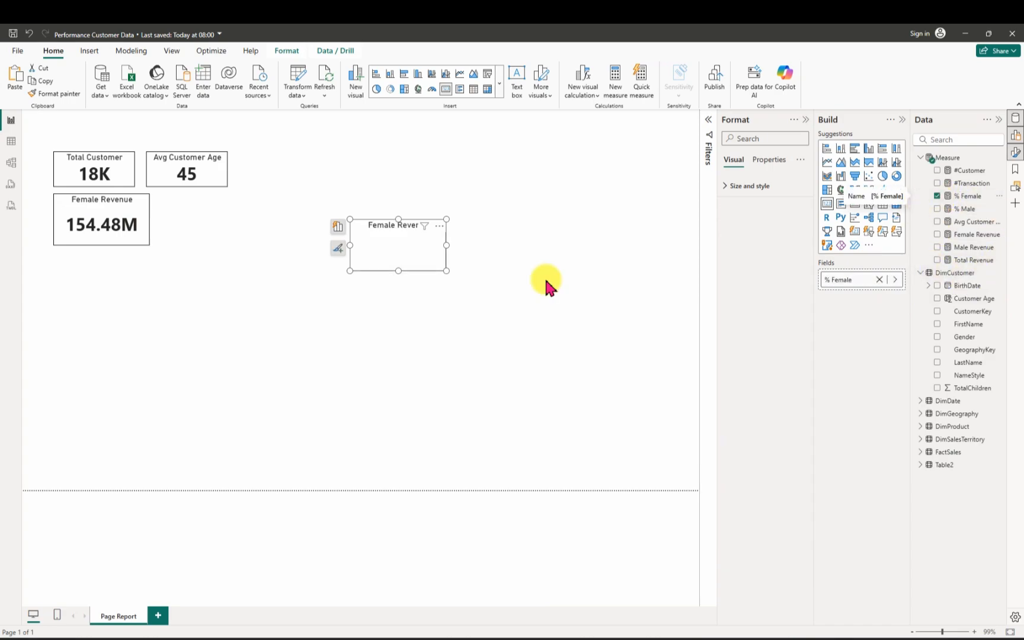
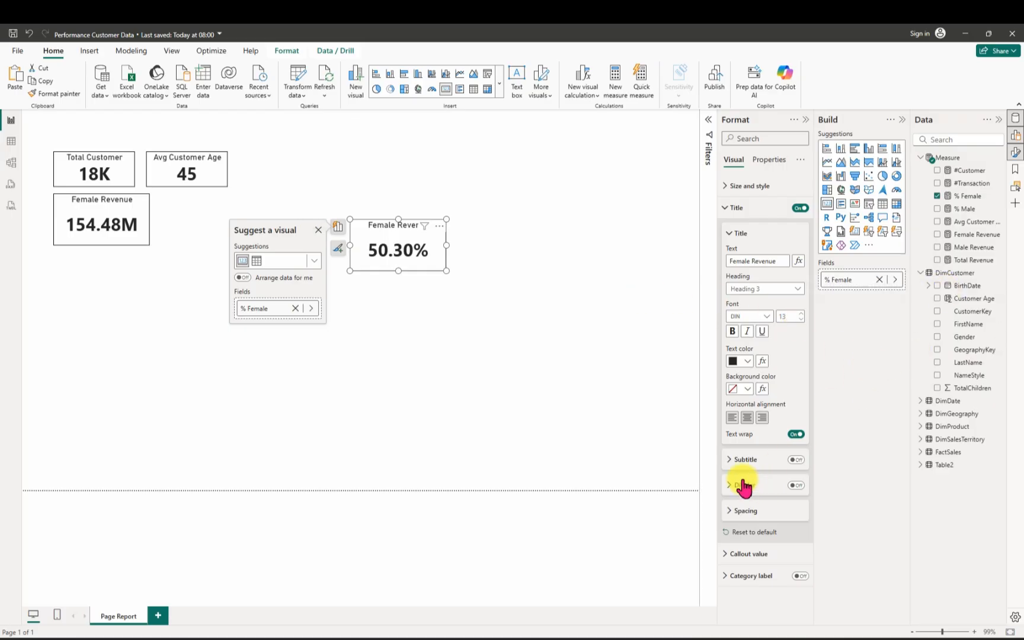
# Step: Turn off the % Female card's title and shrink the card closely around its percentage value
pyautogui.click(800, 208)
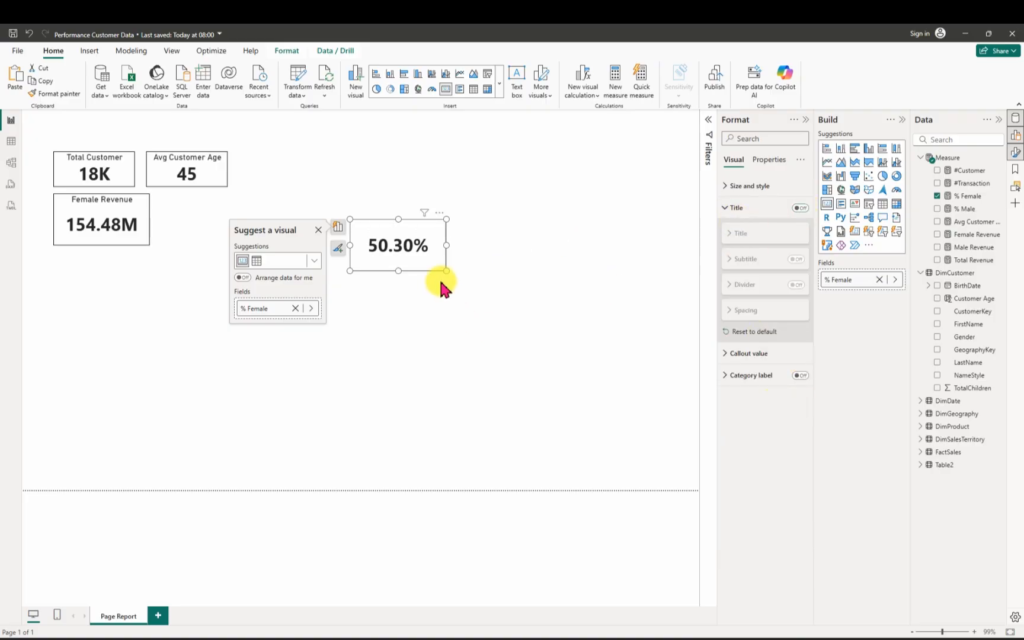
pyautogui.moveTo(447, 270); pyautogui.dragTo(421, 255)
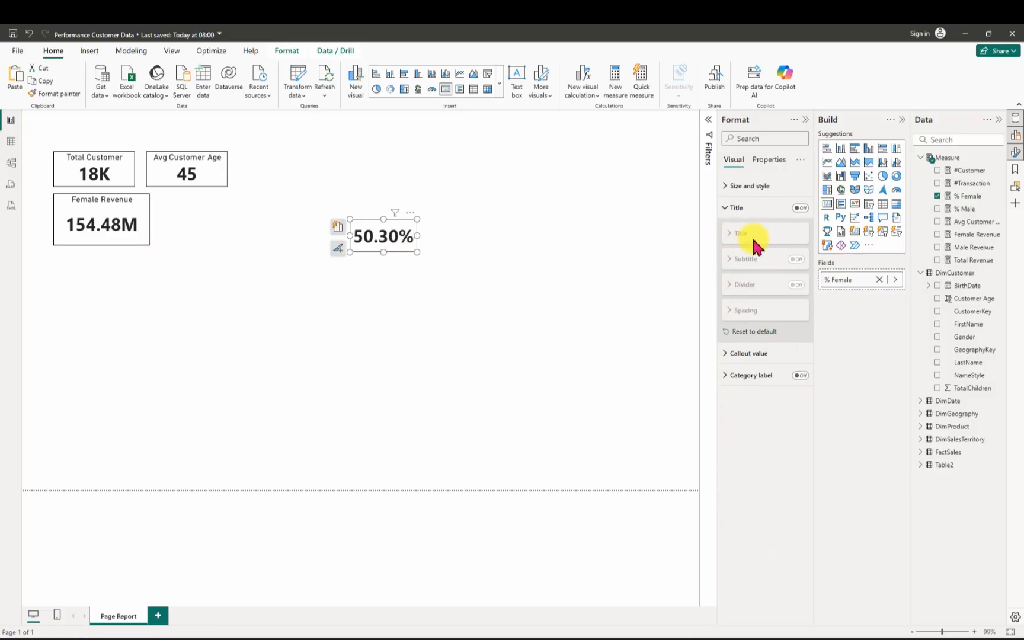
# Step: Set the % Female card's callout value font to DIN Light at size 15
pyautogui.click(728, 354)
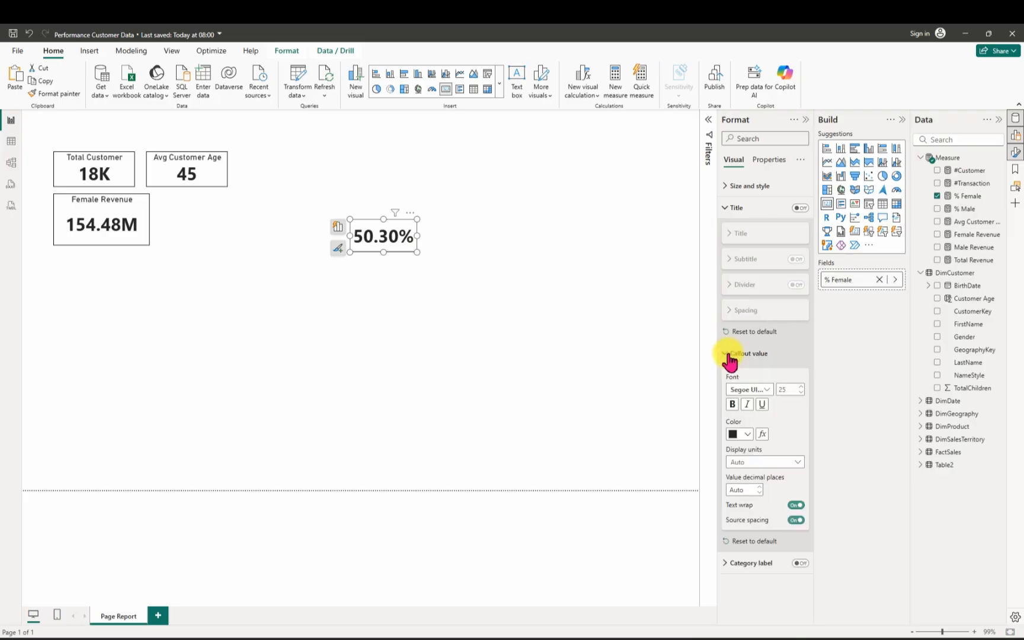
pyautogui.click(769, 390)
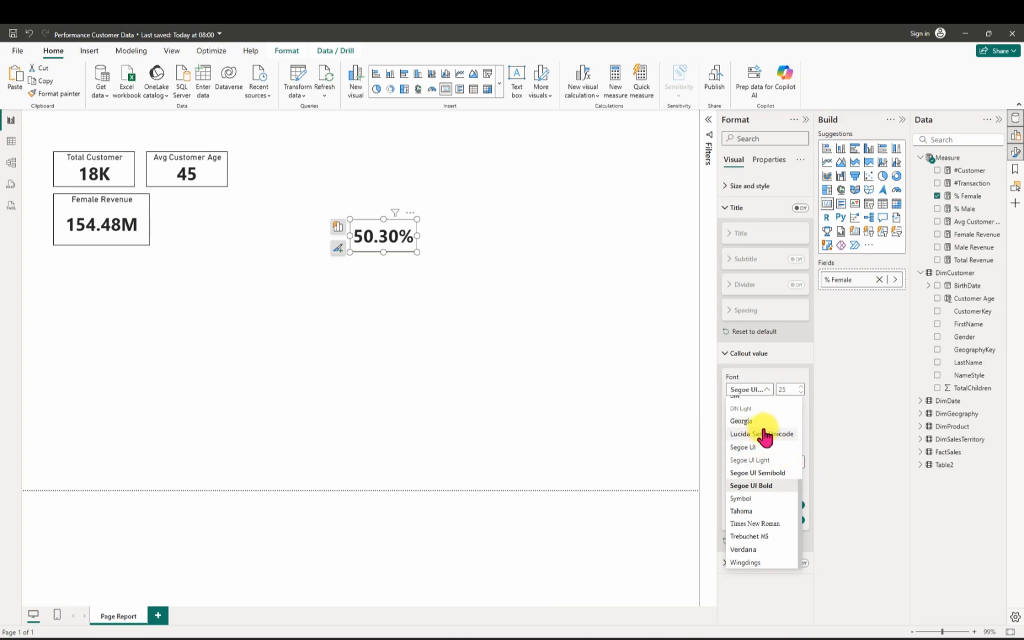
pyautogui.scroll(5, 764, 438)
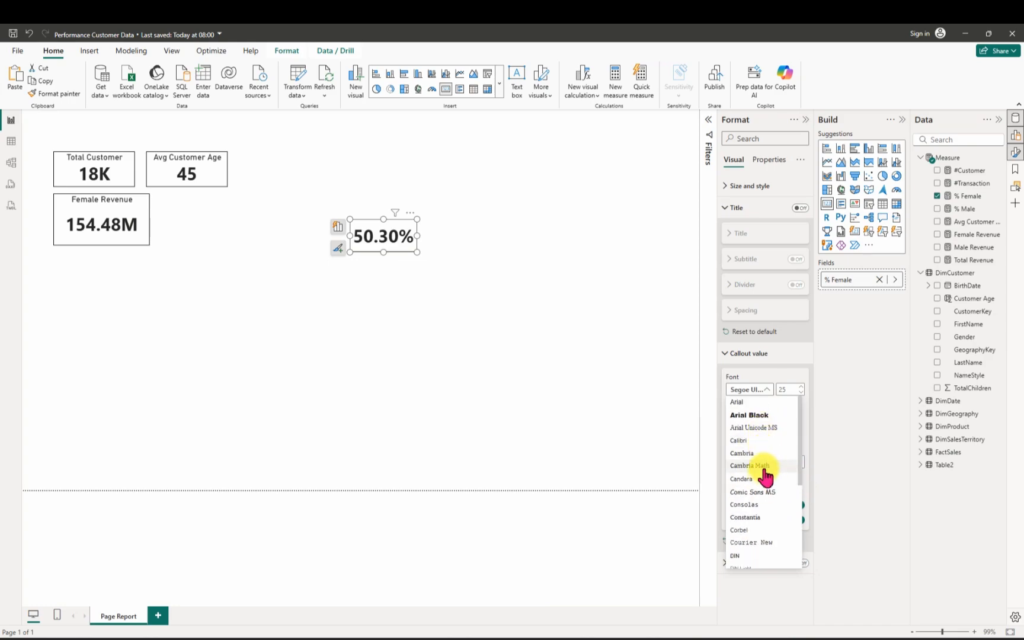
pyautogui.scroll(-5, 766, 476)
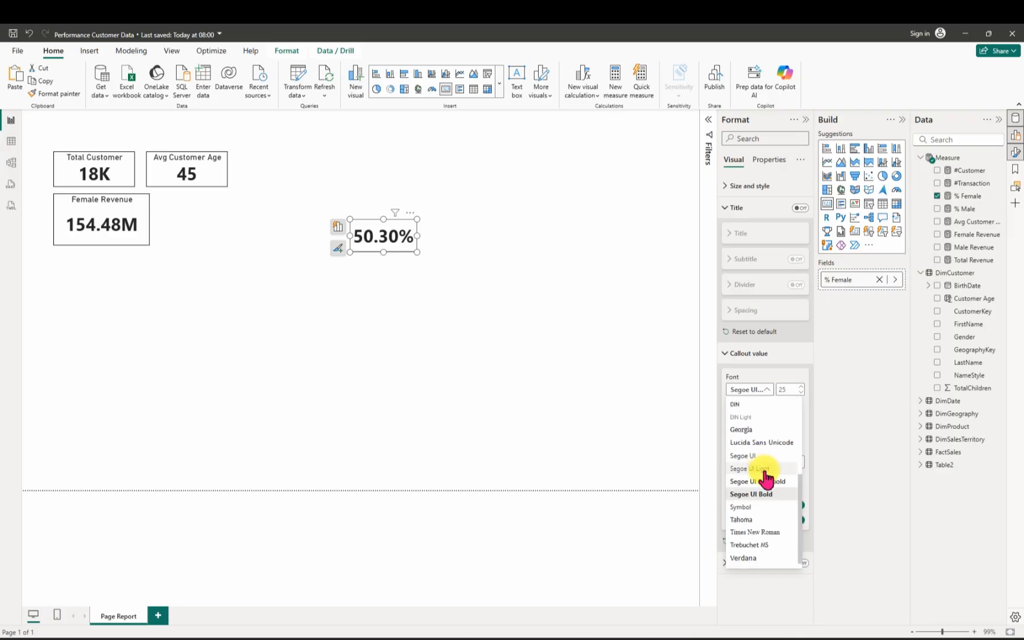
pyautogui.click(741, 416)
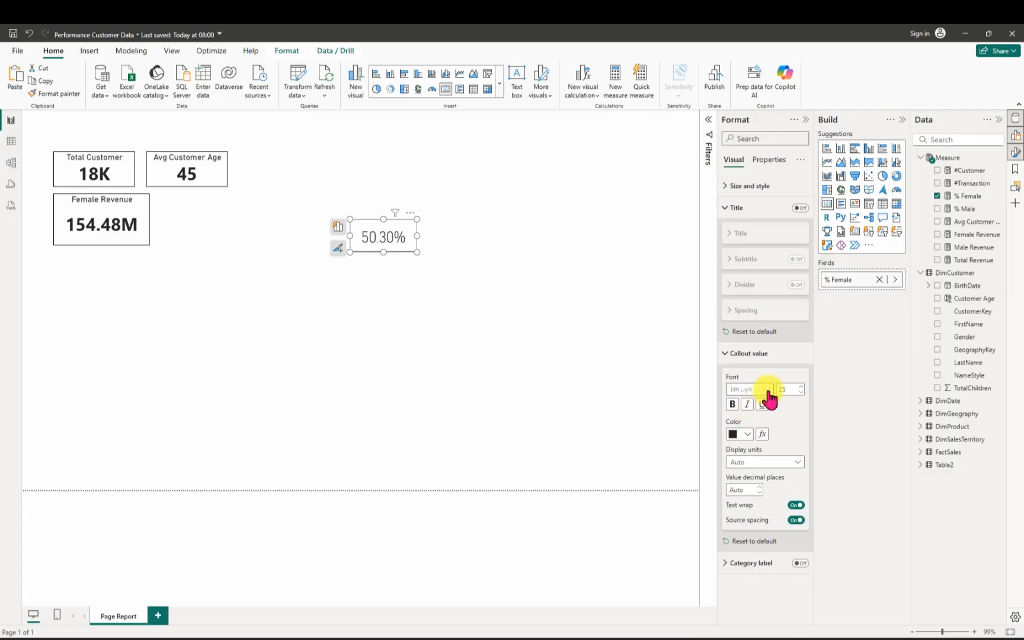
pyautogui.click(794, 390)
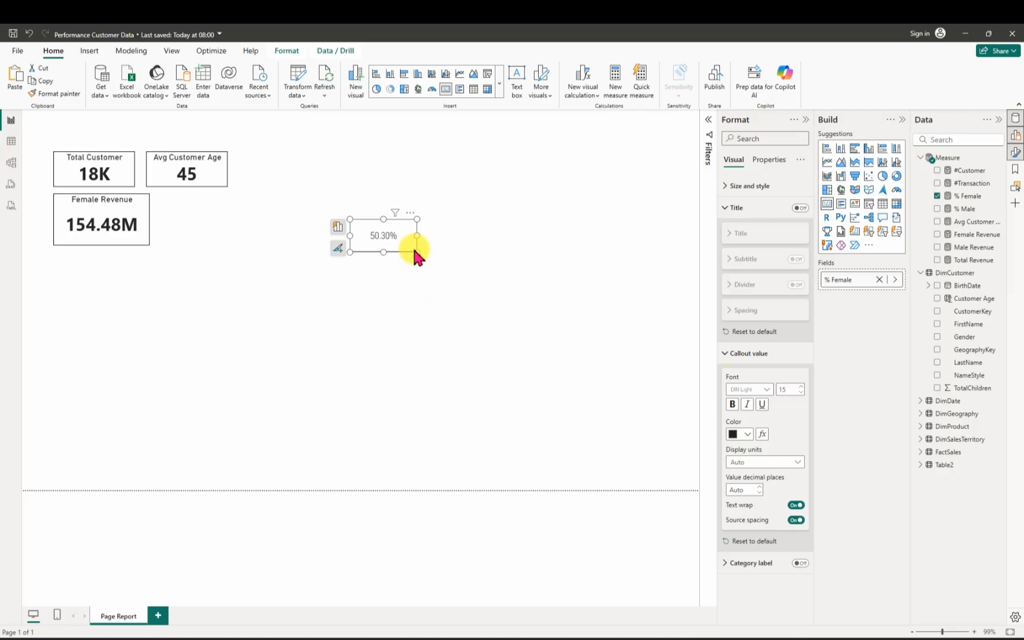
# Step: Shrink the % Female card further to fit its smaller value and move it below the existing KPI cards
pyautogui.moveTo(414, 251); pyautogui.dragTo(350, 227)
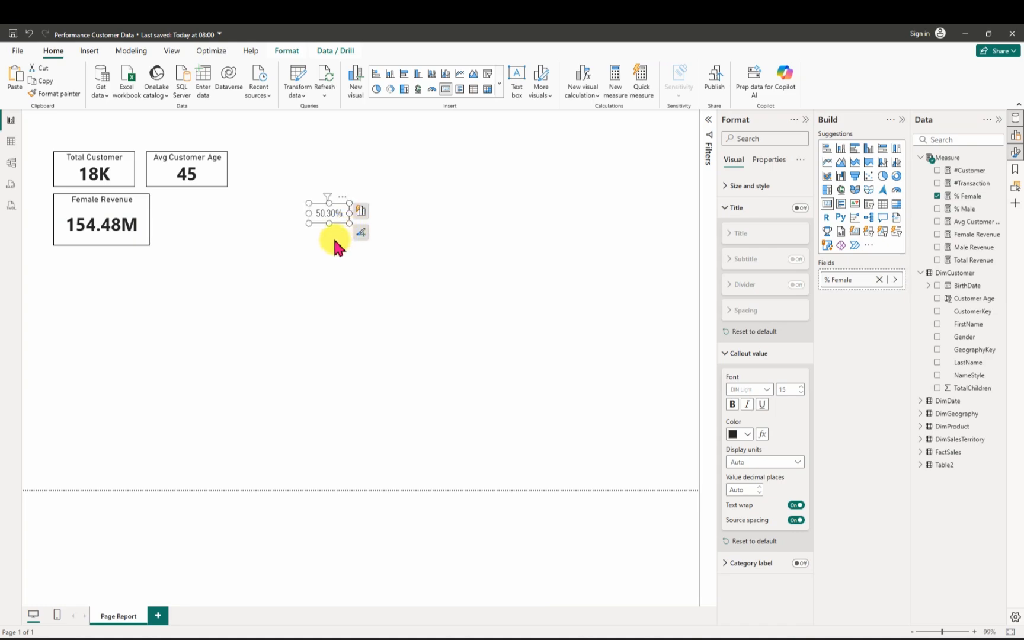
pyautogui.click(290, 270)
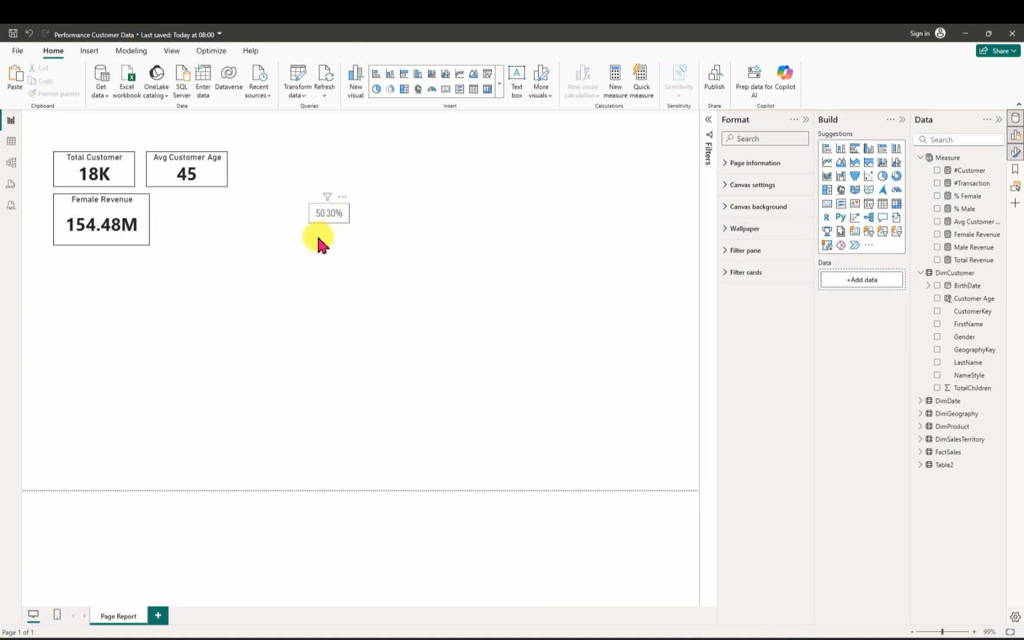
pyautogui.click(329, 219)
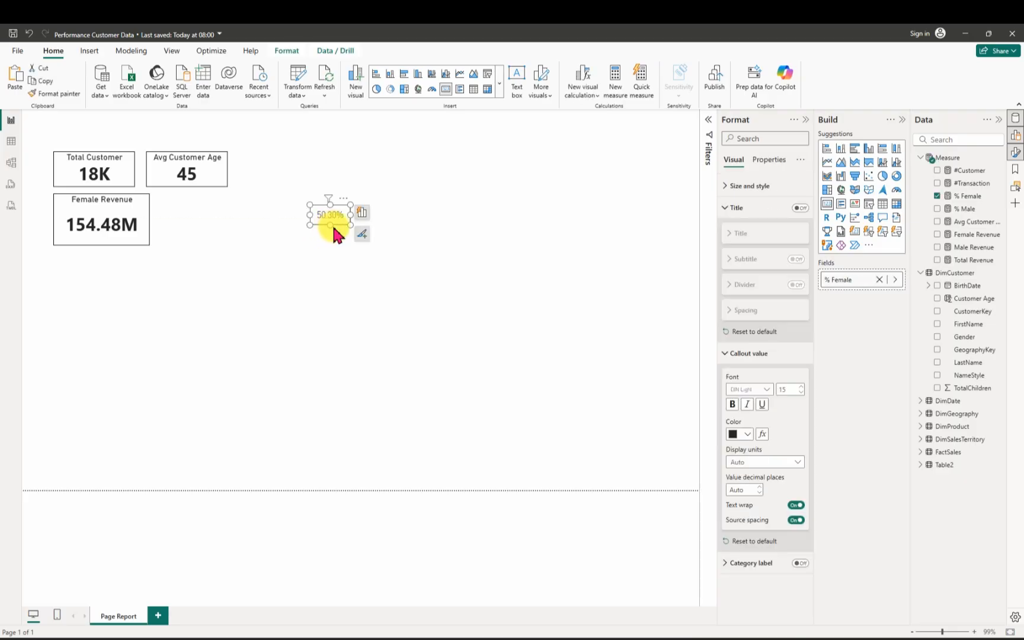
pyautogui.moveTo(334, 226); pyautogui.dragTo(201, 295)
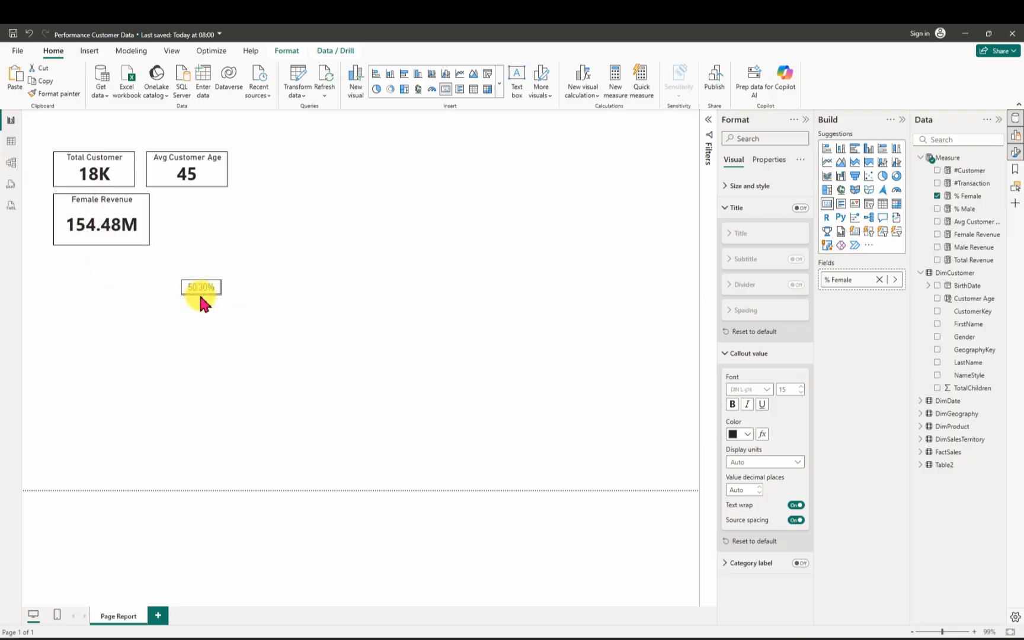
pyautogui.click(273, 326)
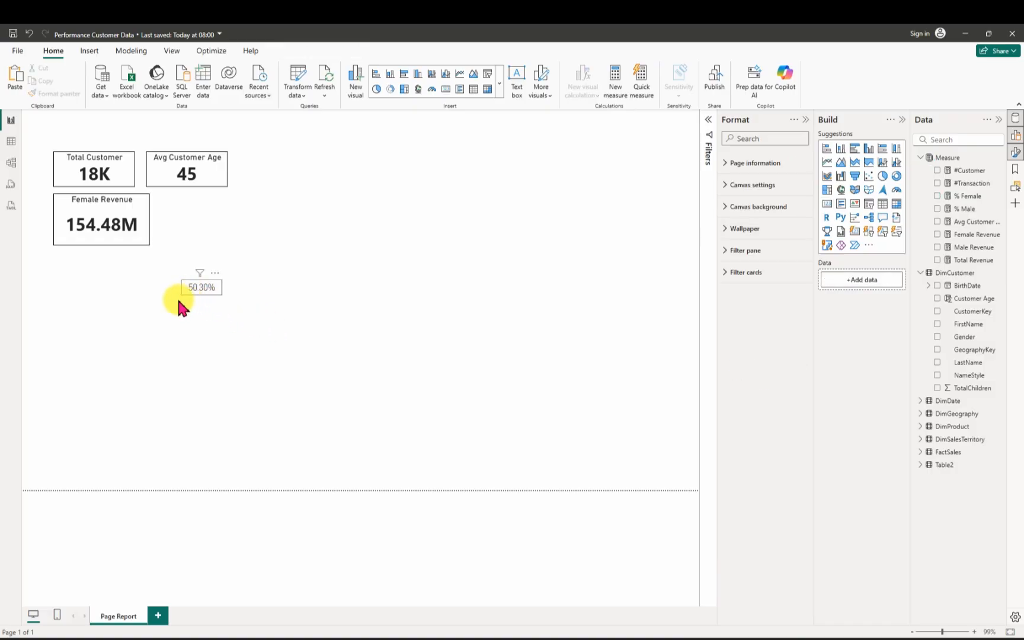
pyautogui.click(195, 289)
pyautogui.moveTo(196, 288); pyautogui.dragTo(225, 302)
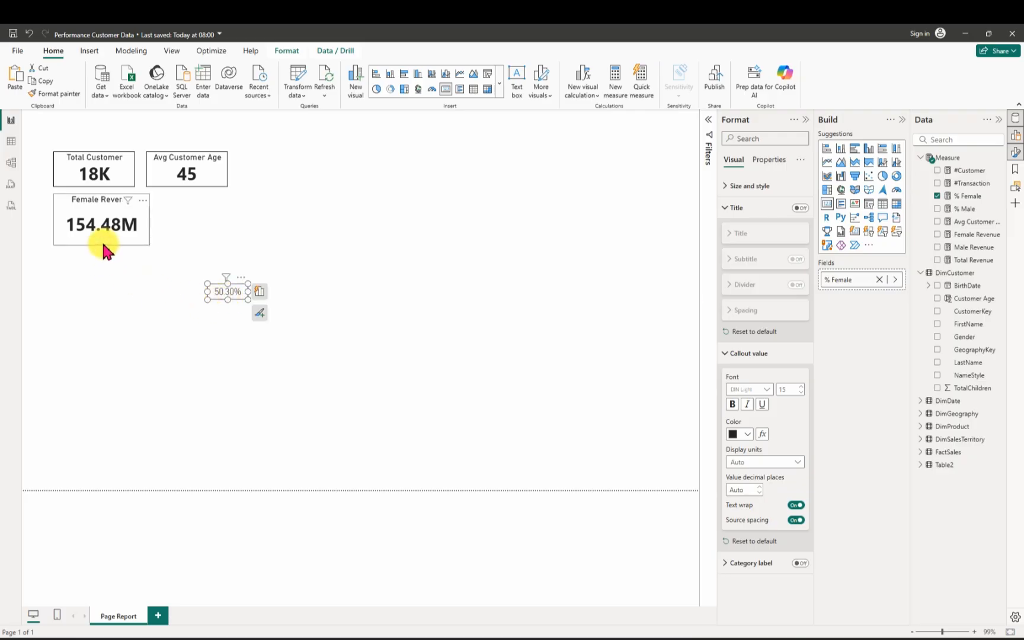
# Step: Extend the lower edge of the Female Revenue card slightly to make it taller
pyautogui.click(101, 245)
pyautogui.moveTo(101, 245); pyautogui.dragTo(102, 248)
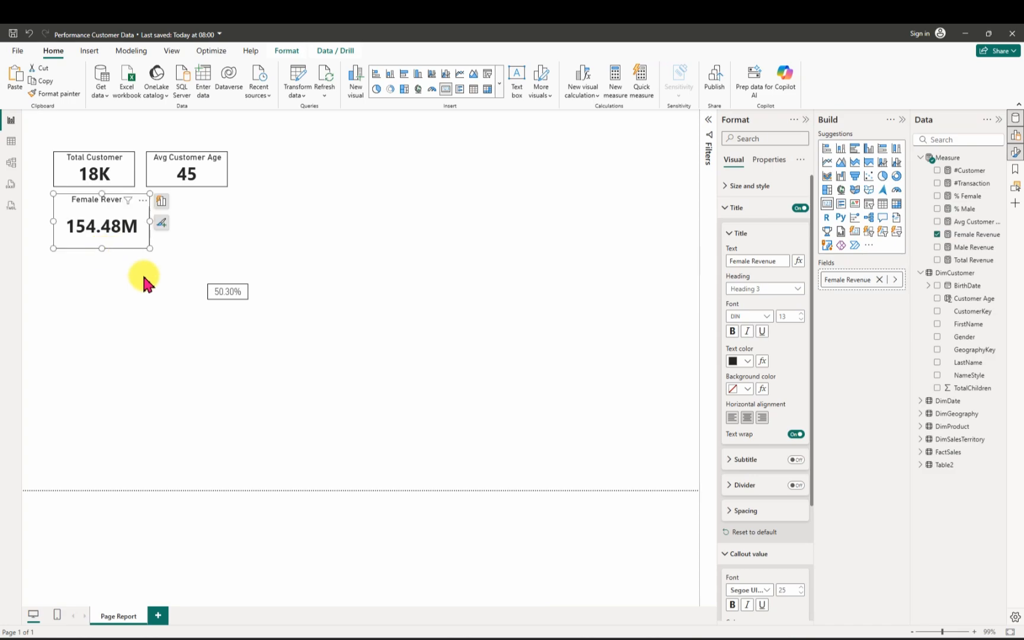
# Step: Try to place the % Female card inside the lower part of the Female Revenue card
pyautogui.click(223, 295)
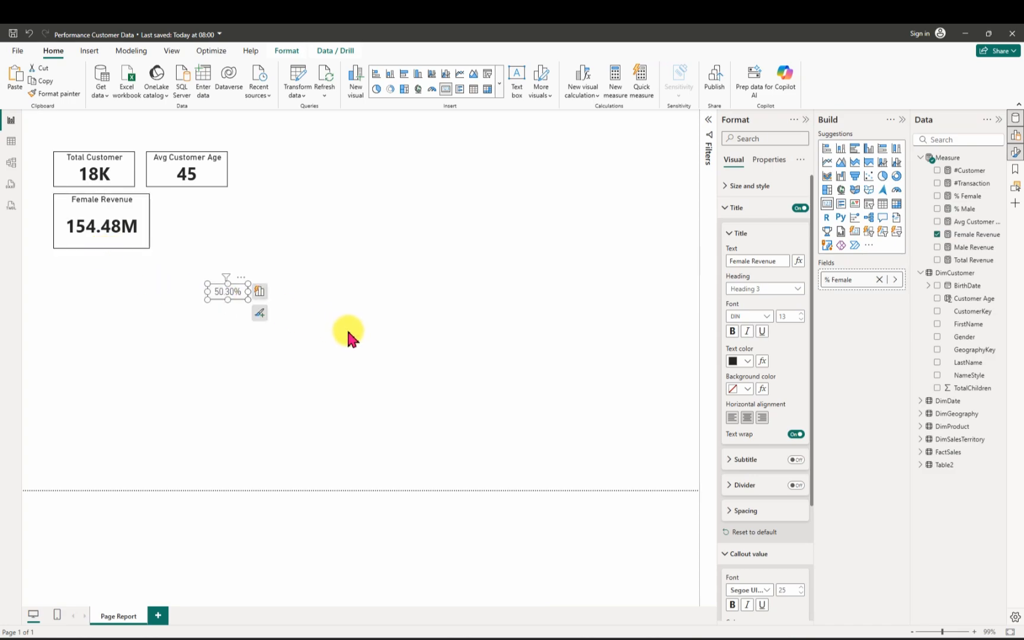
pyautogui.moveTo(240, 296); pyautogui.dragTo(103, 246)
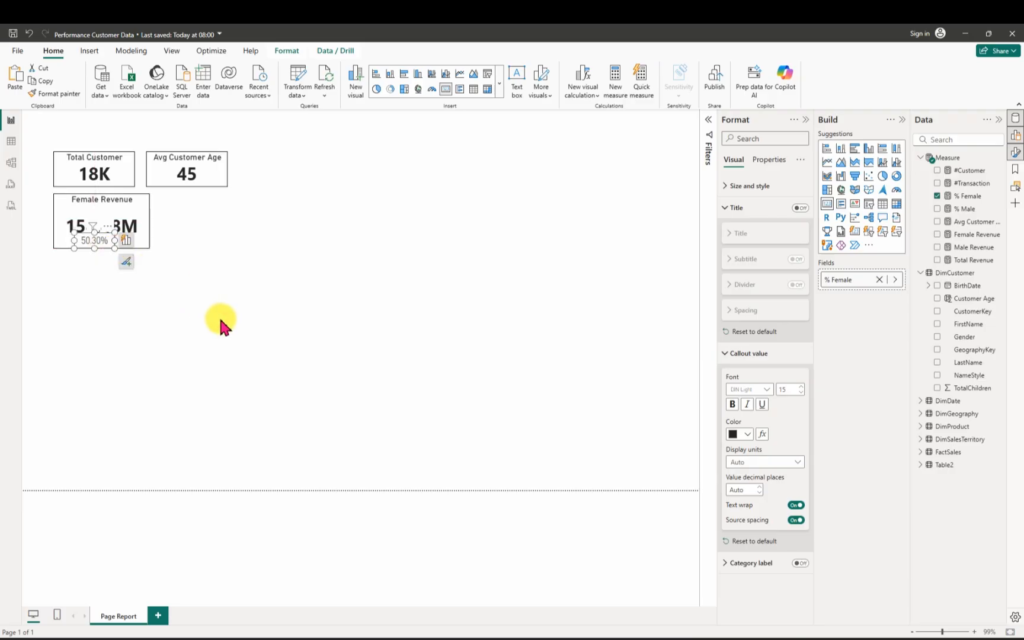
pyautogui.click(221, 325)
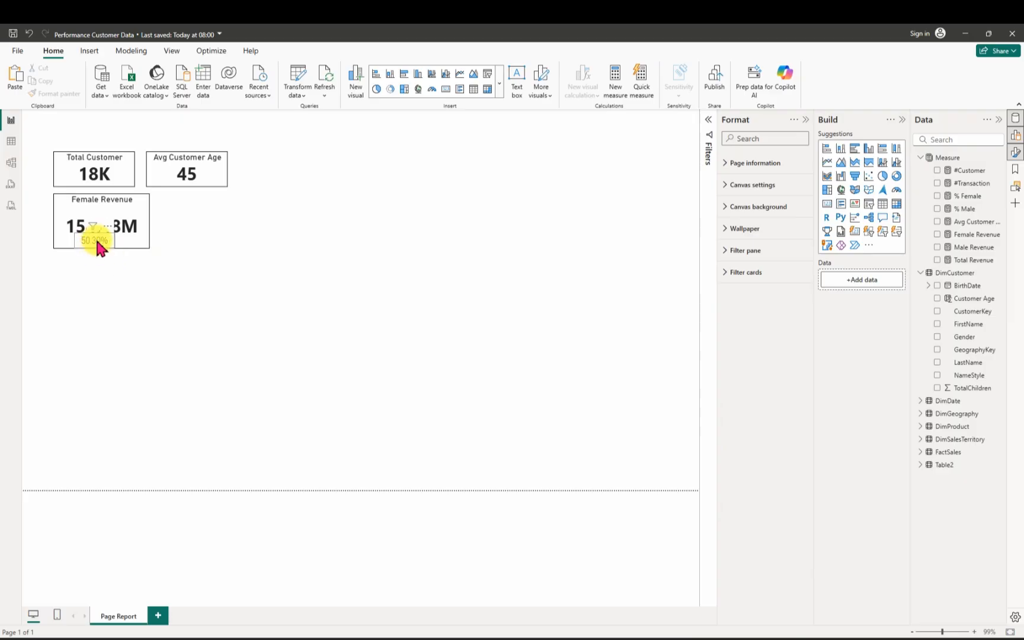
pyautogui.hotkey('ctrl', 'z')
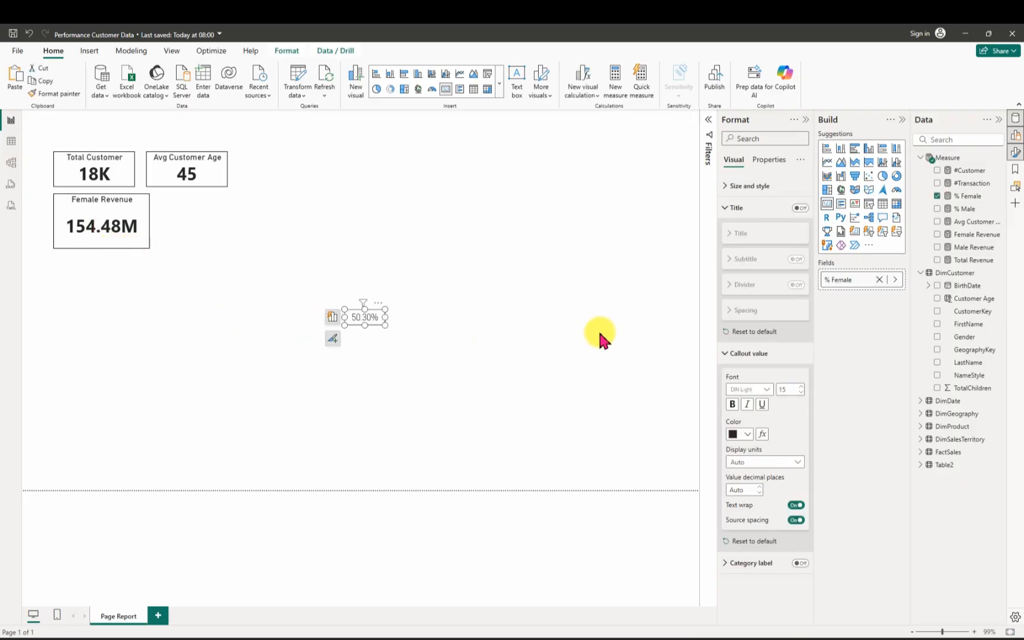
# Step: Turn off the % Female card's visual border and shrink the card to about 67 wide by 24 high
pyautogui.click(726, 187)
pyautogui.click(796, 414)
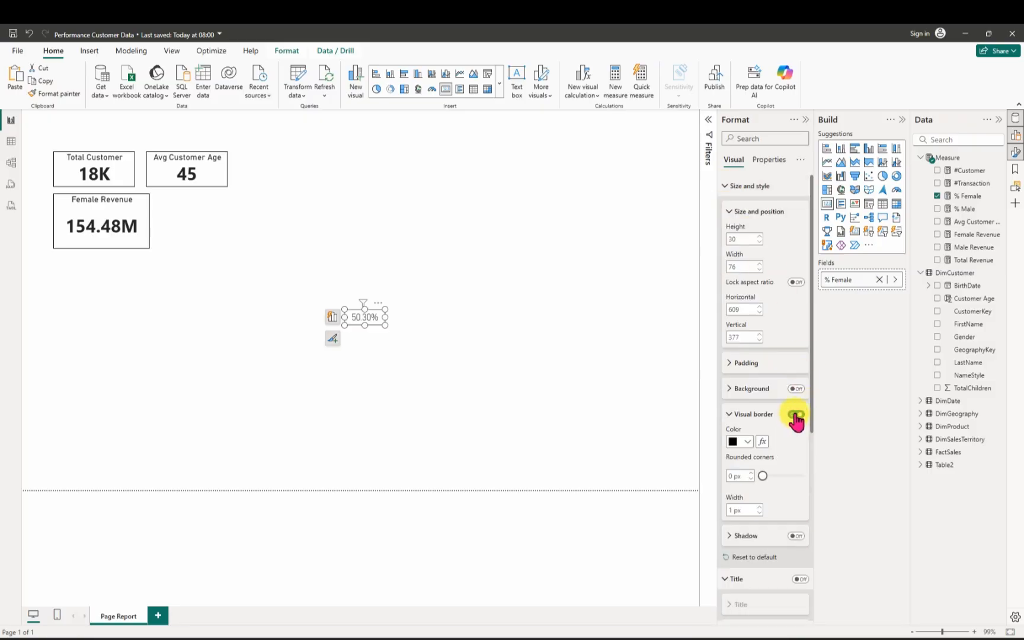
pyautogui.click(796, 414)
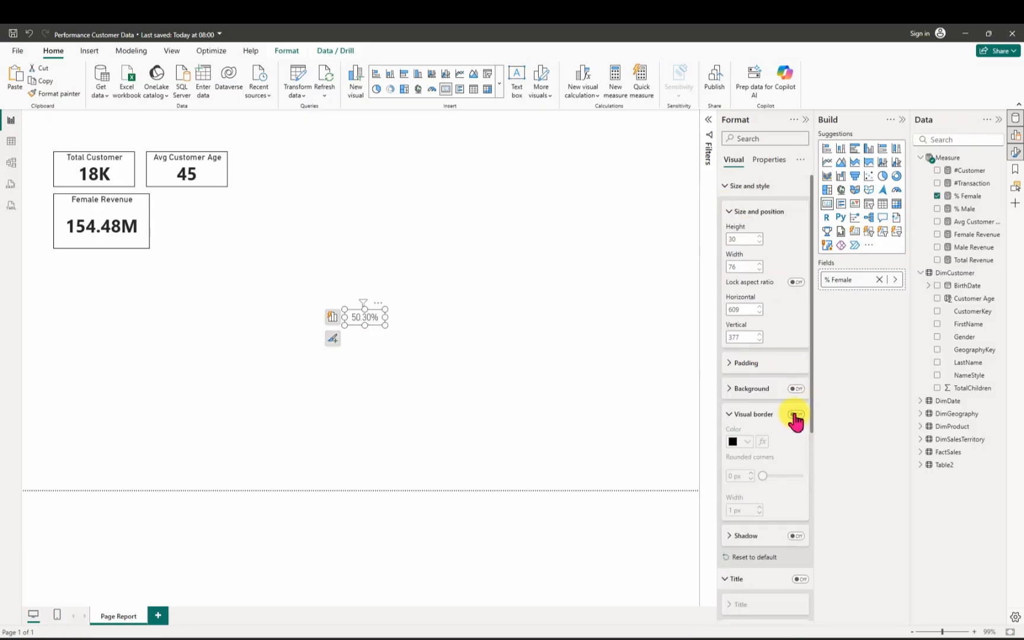
pyautogui.click(403, 332)
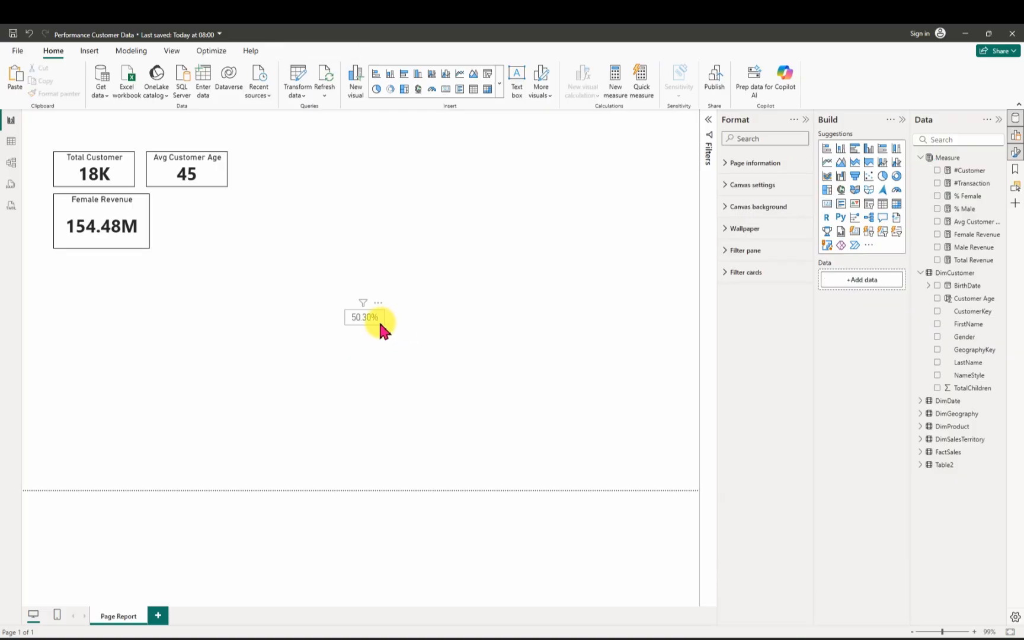
pyautogui.click(383, 323)
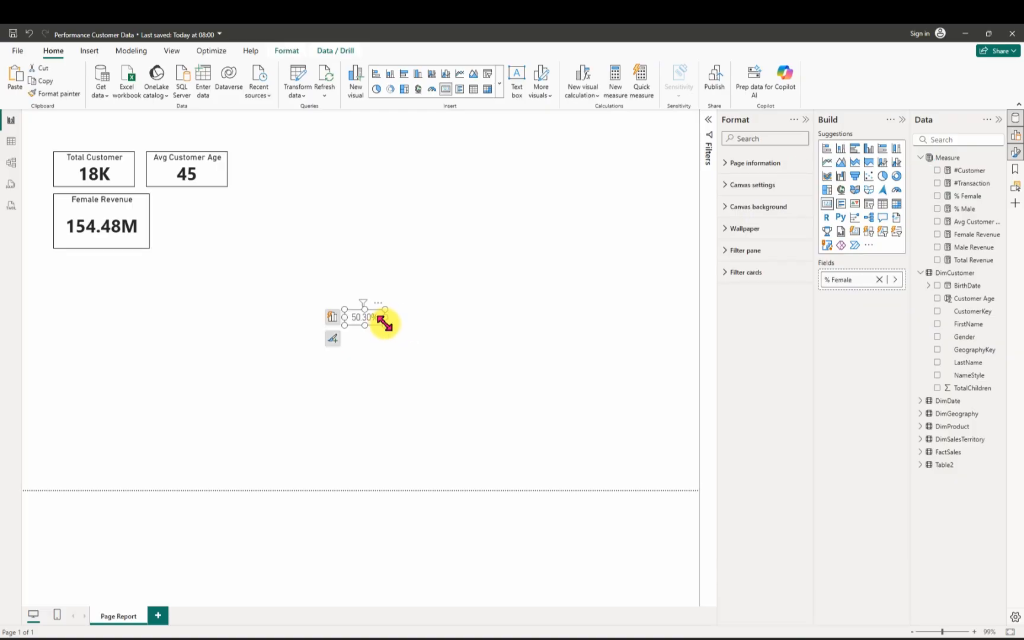
pyautogui.moveTo(385, 324)
pyautogui.mouseDown()
pyautogui.moveTo(373, 320)
pyautogui.moveTo(381, 324)
pyautogui.mouseUp()
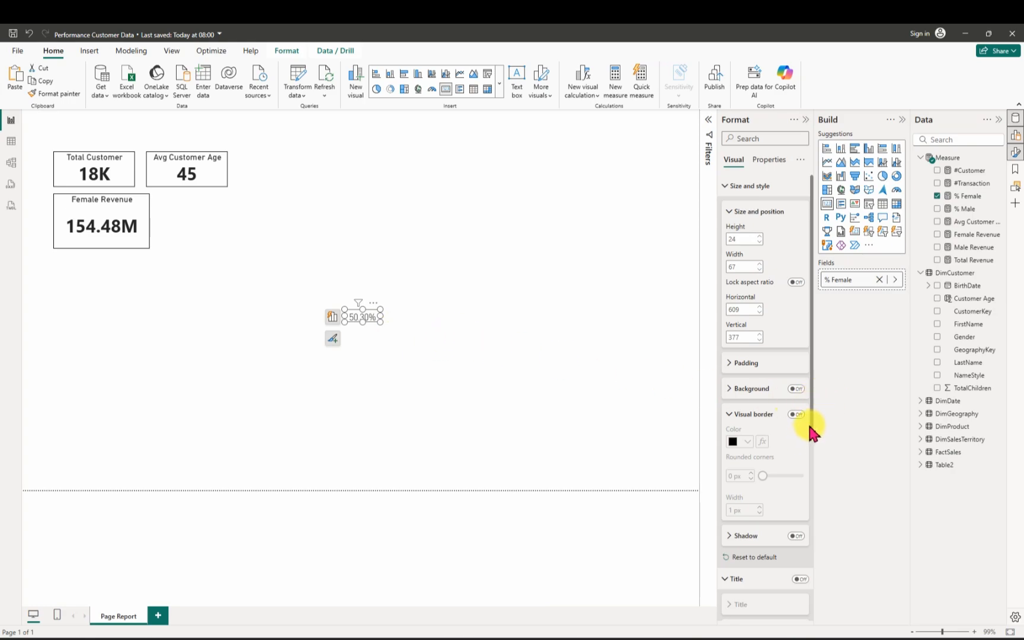
# Step: Shift the hue of the % Female callout value's custom color to cyan-green, giving hex #212323
pyautogui.moveTo(810, 425); pyautogui.dragTo(805, 635)
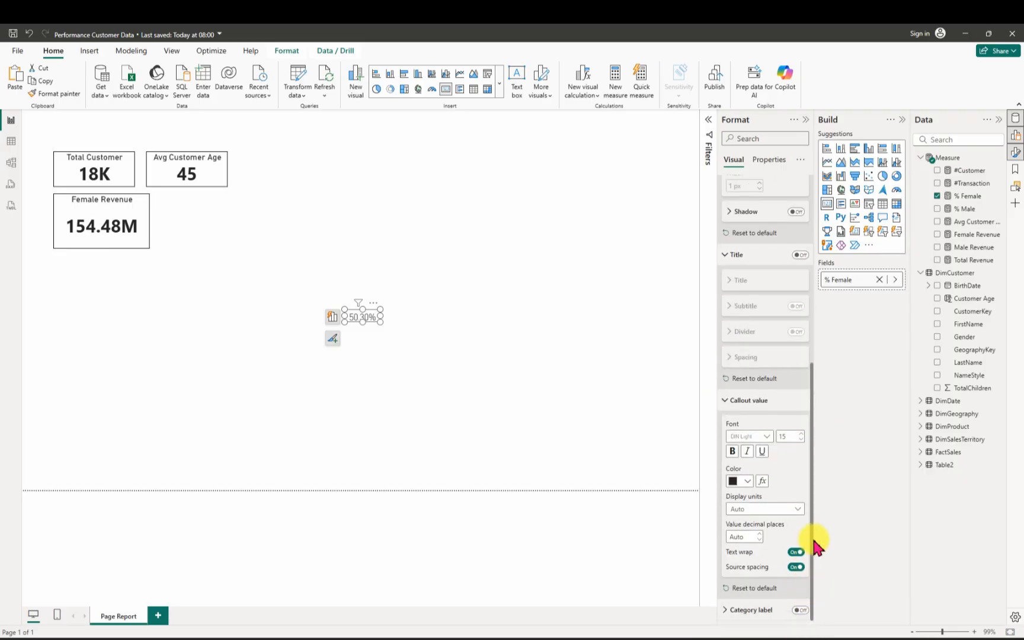
pyautogui.click(749, 482)
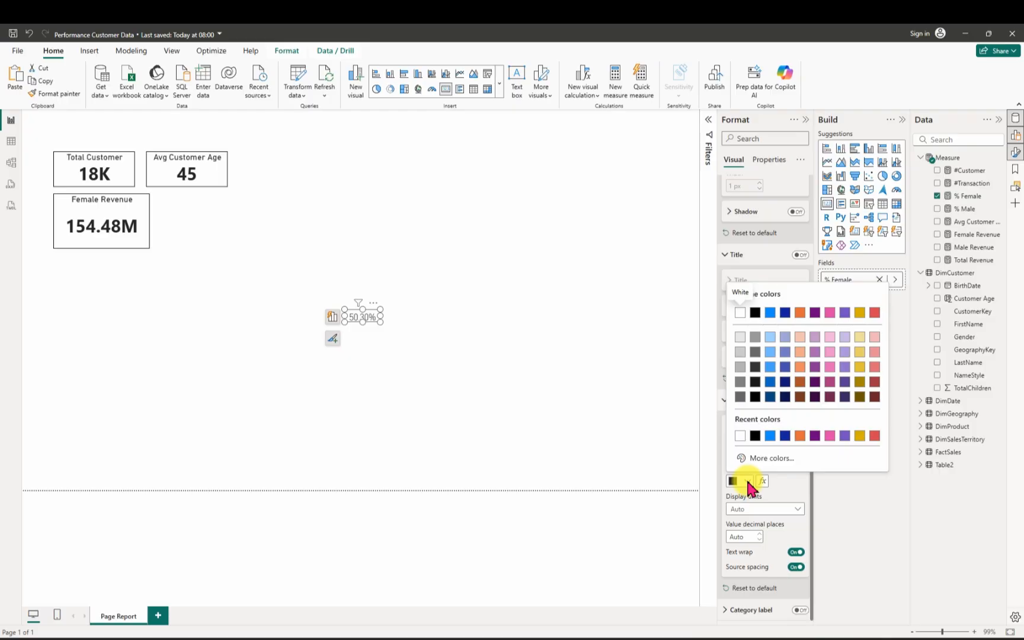
pyautogui.click(774, 459)
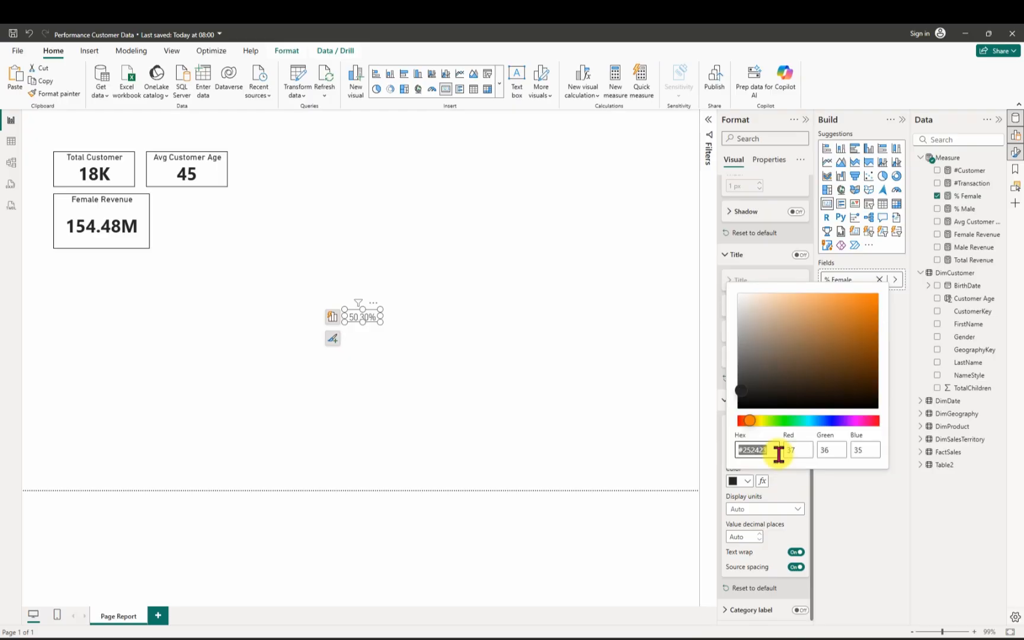
pyautogui.click(807, 422)
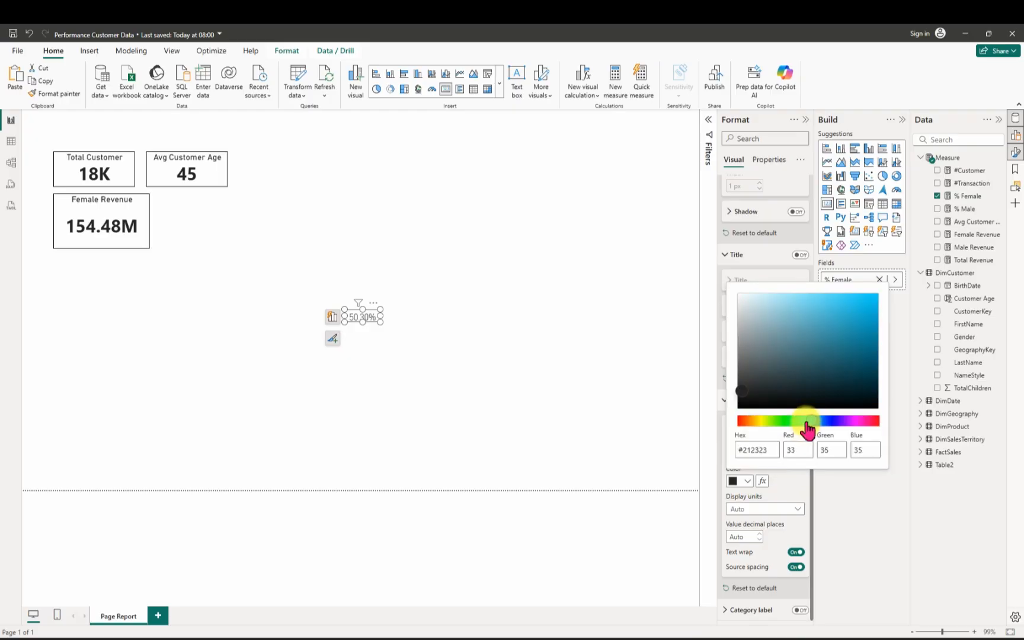
pyautogui.moveTo(808, 429); pyautogui.dragTo(799, 434)
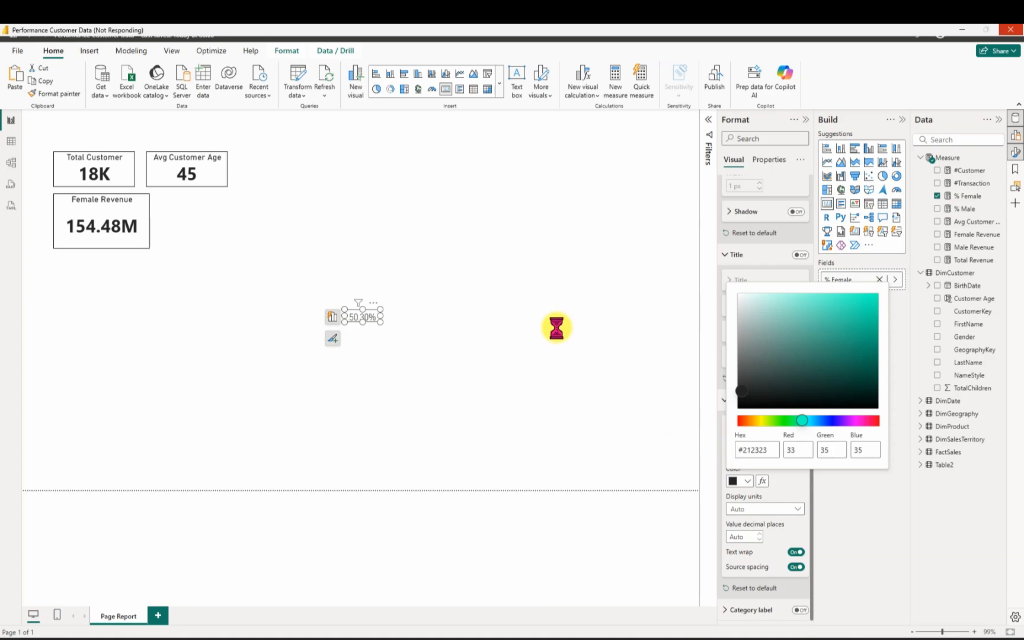
pyautogui.click(537, 333)
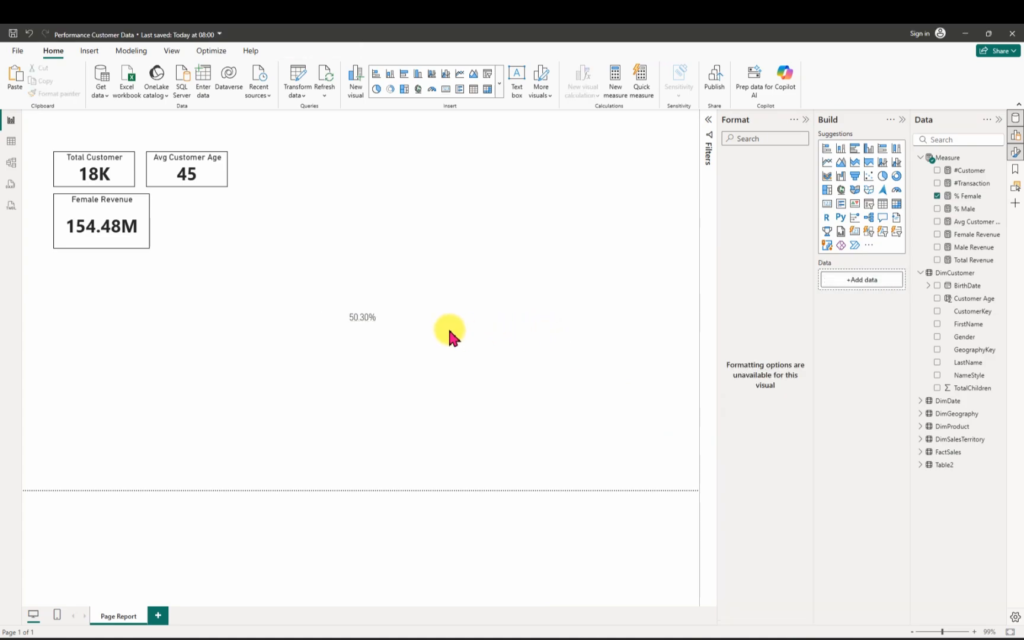
# Step: Increase the height of the % Female card to about 30
pyautogui.click(366, 324)
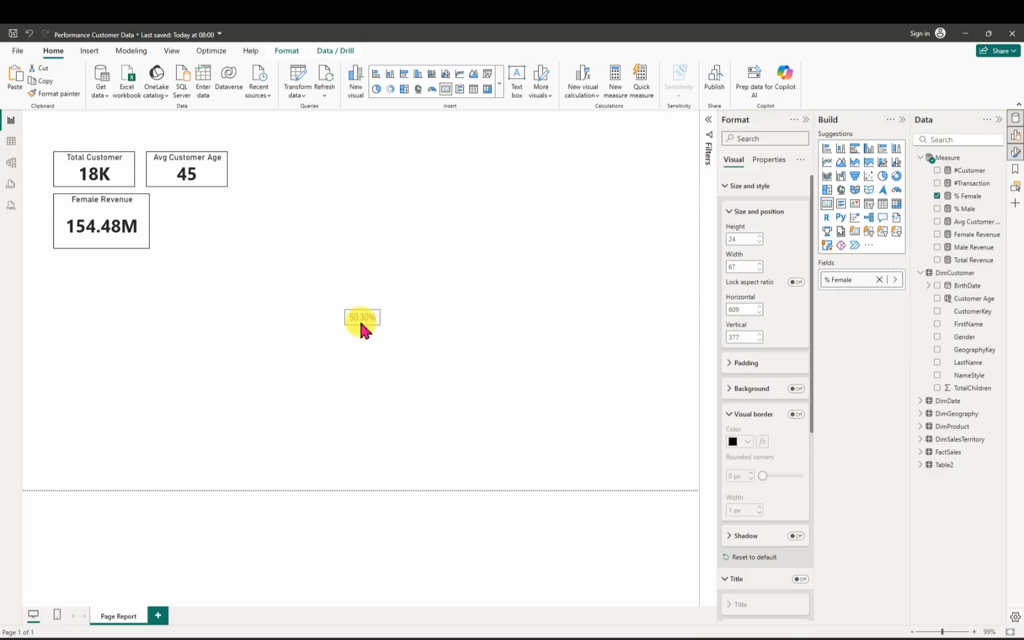
pyautogui.moveTo(361, 324); pyautogui.dragTo(359, 327)
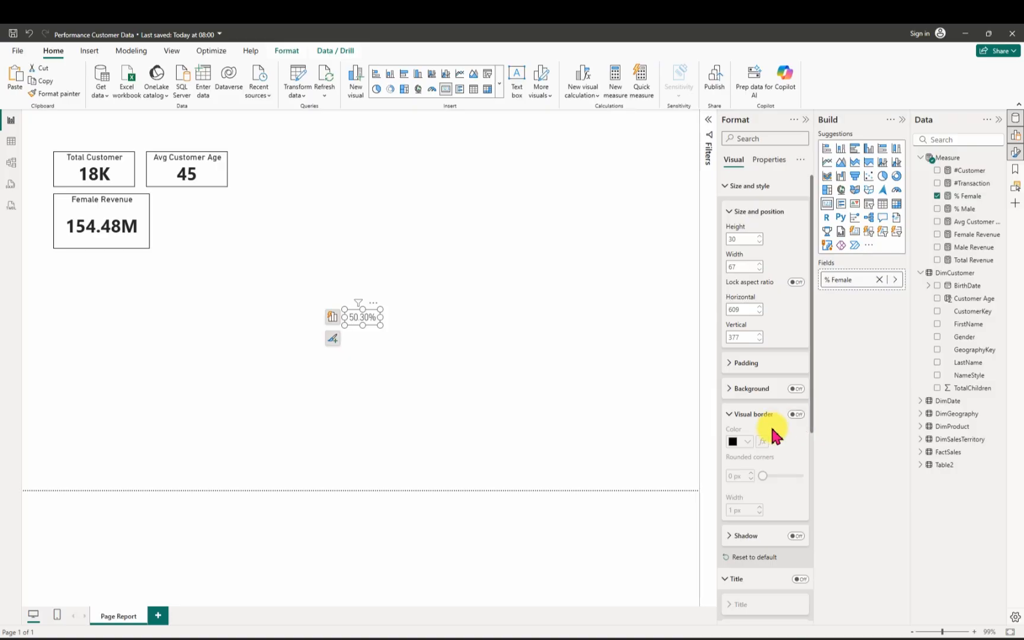
# Step: Set the % Female card's callout value color to a custom dark teal green, hex #0C9976
pyautogui.scroll(-3, 806, 462)
pyautogui.scroll(-6, 806, 569)
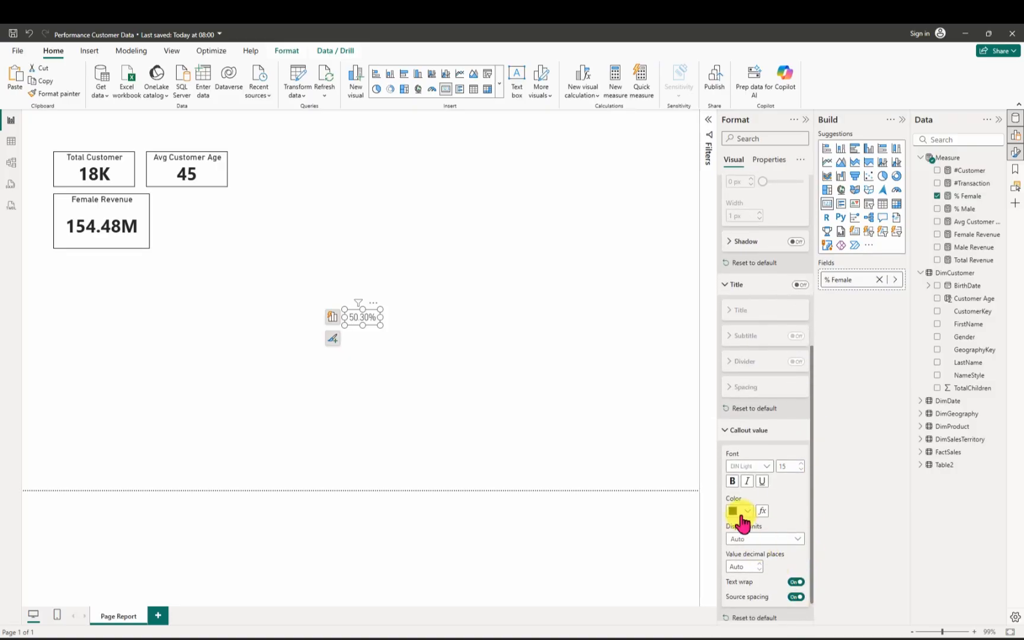
pyautogui.click(750, 513)
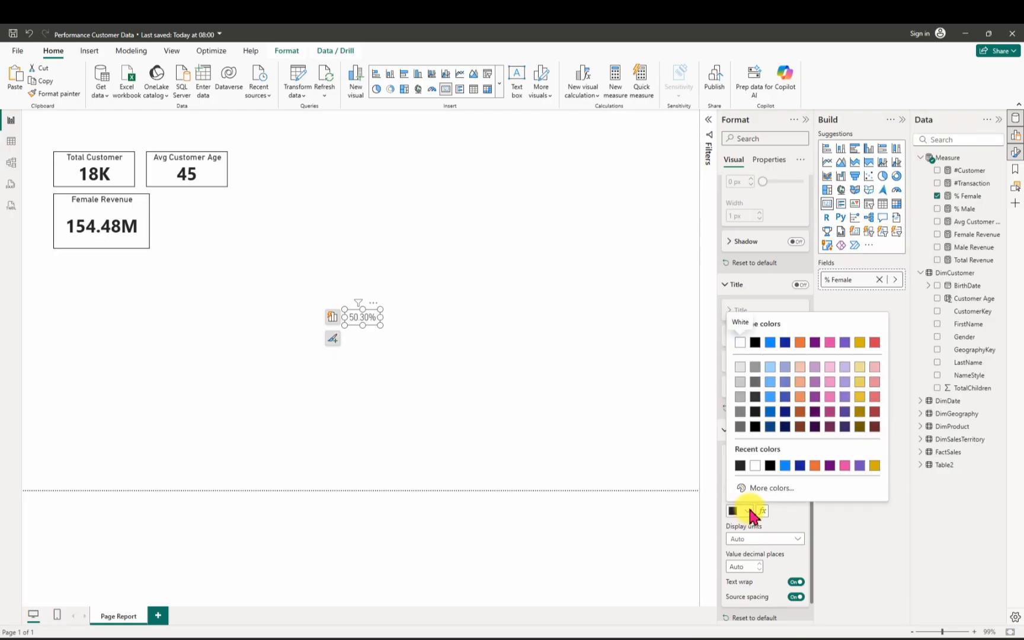
pyautogui.click(771, 488)
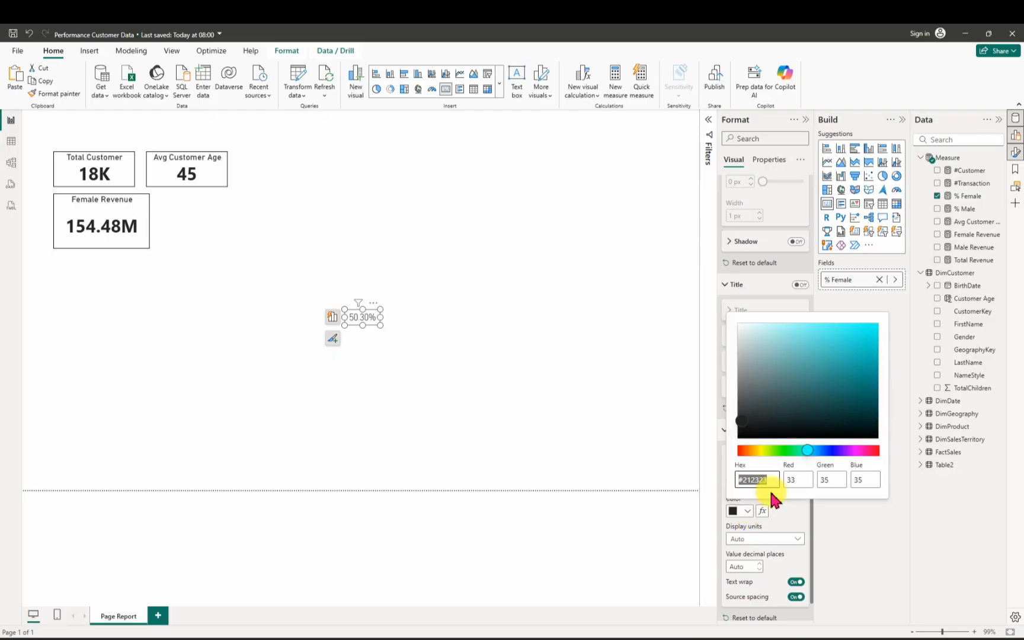
pyautogui.click(807, 452)
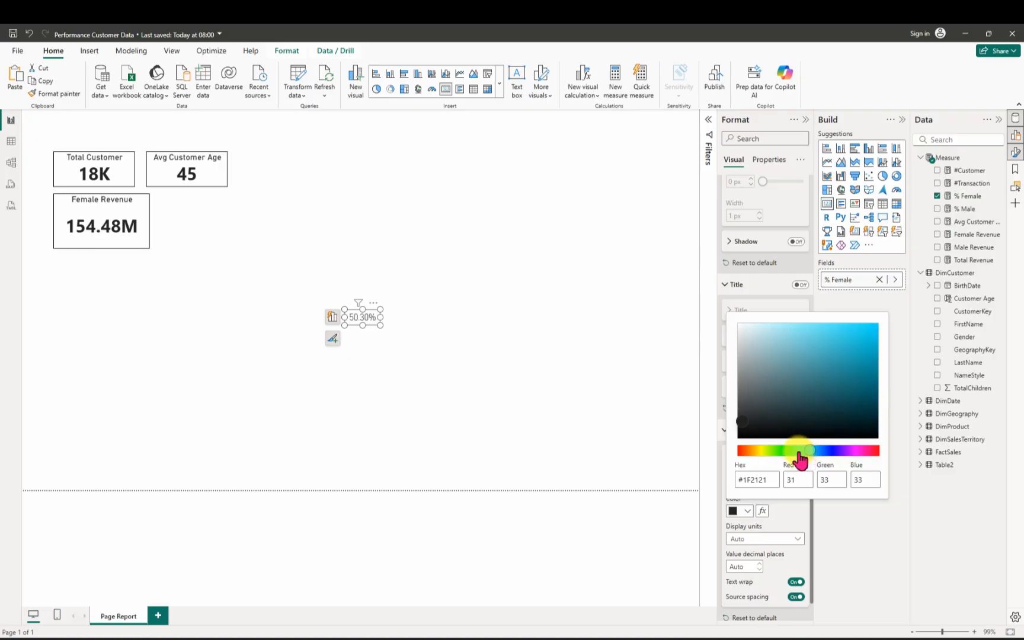
pyautogui.click(798, 451)
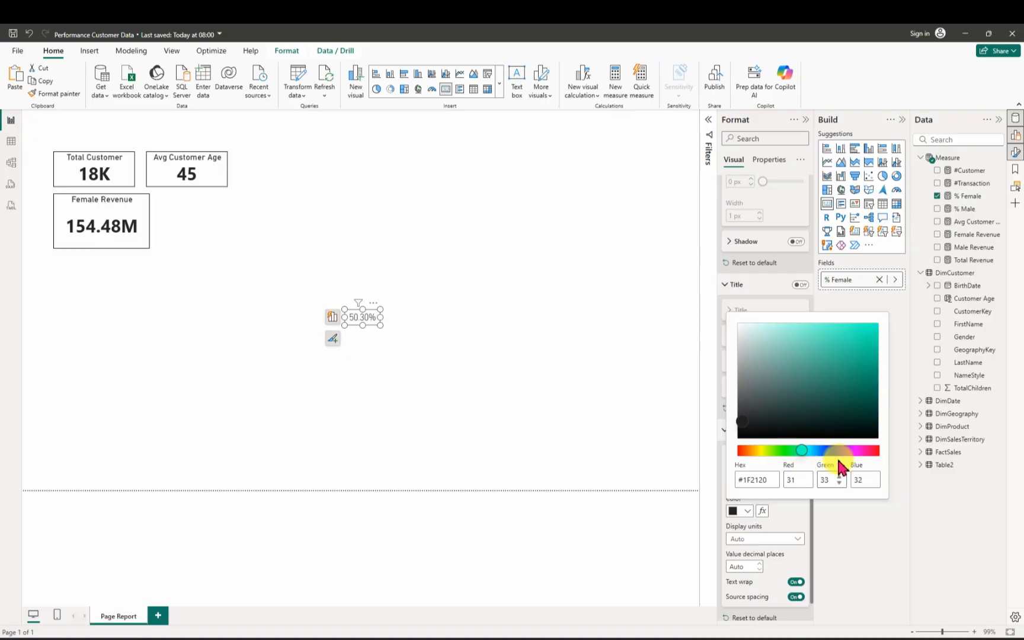
pyautogui.click(871, 330)
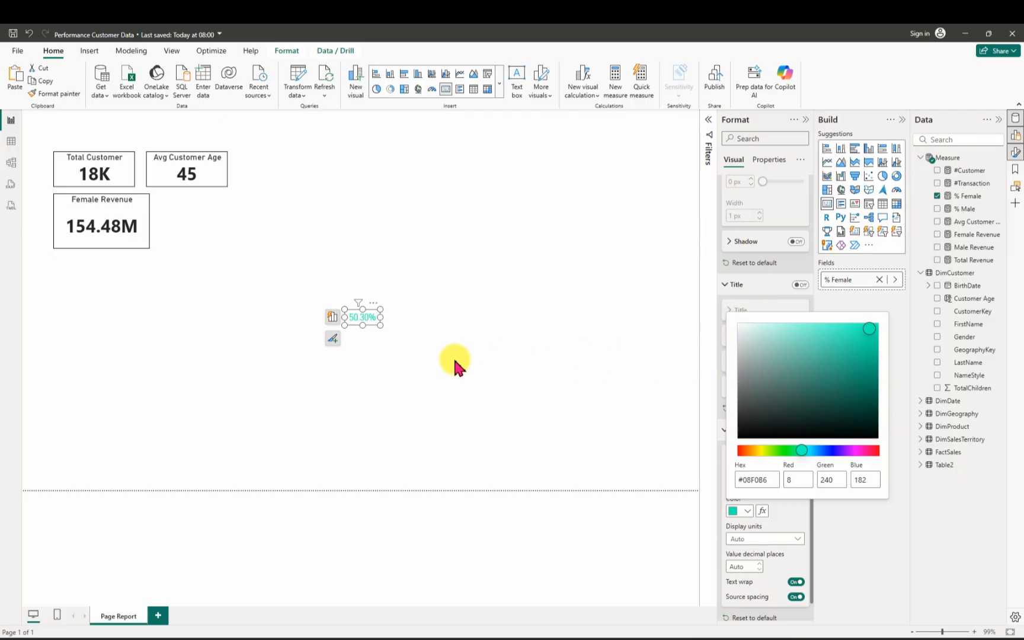
pyautogui.click(869, 334)
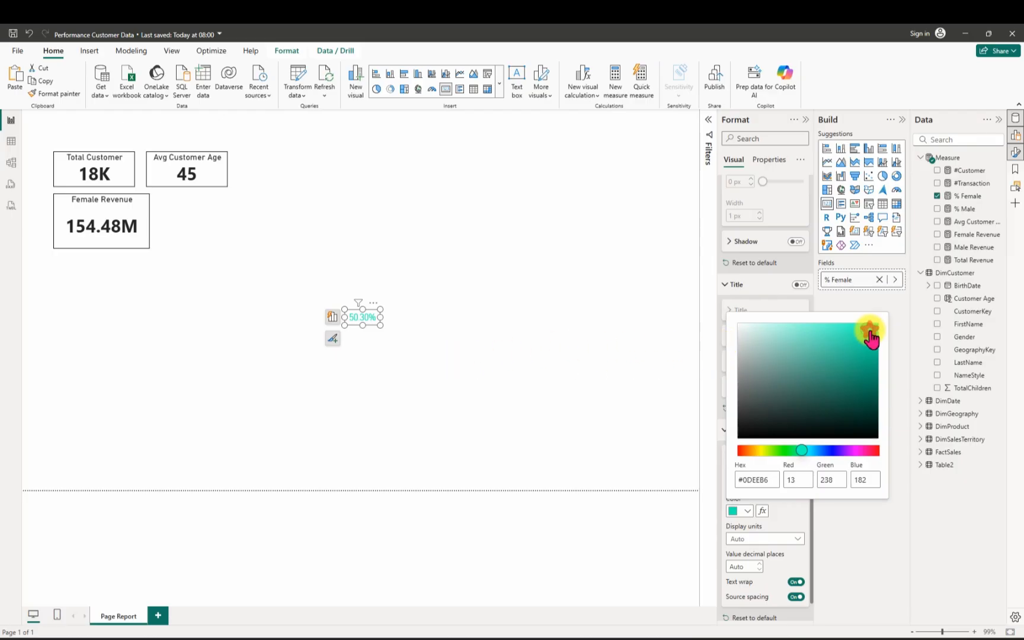
pyautogui.moveTo(871, 336); pyautogui.dragTo(873, 348)
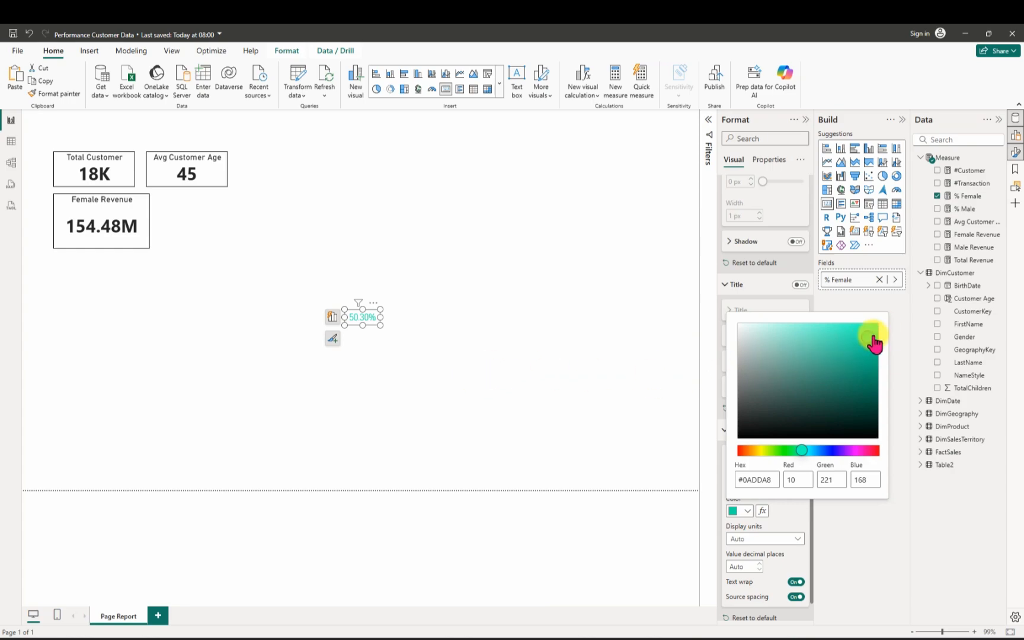
pyautogui.moveTo(869, 336); pyautogui.dragTo(869, 377)
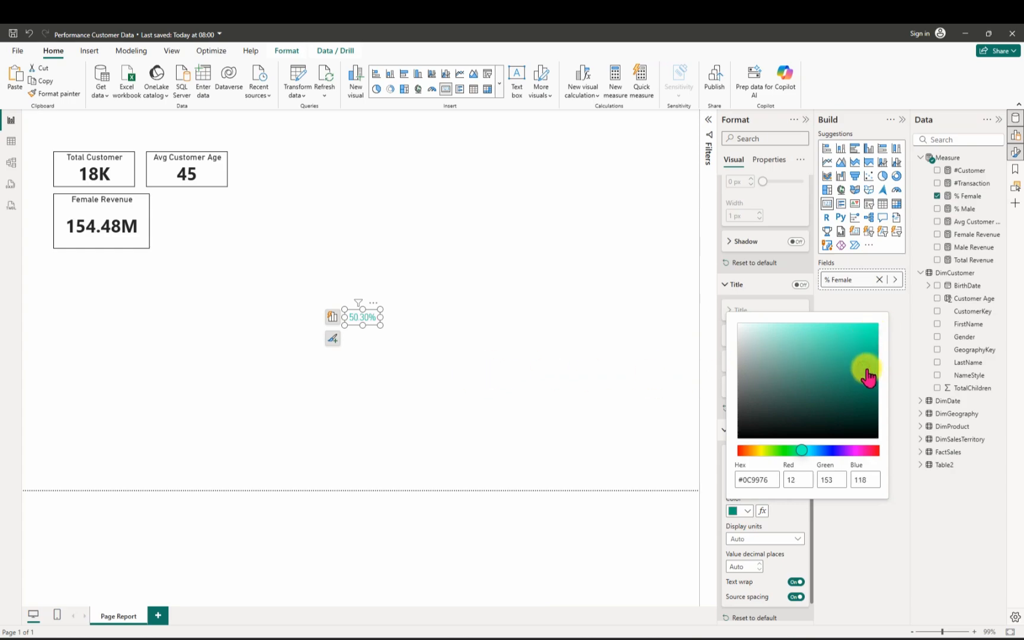
pyautogui.click(425, 360)
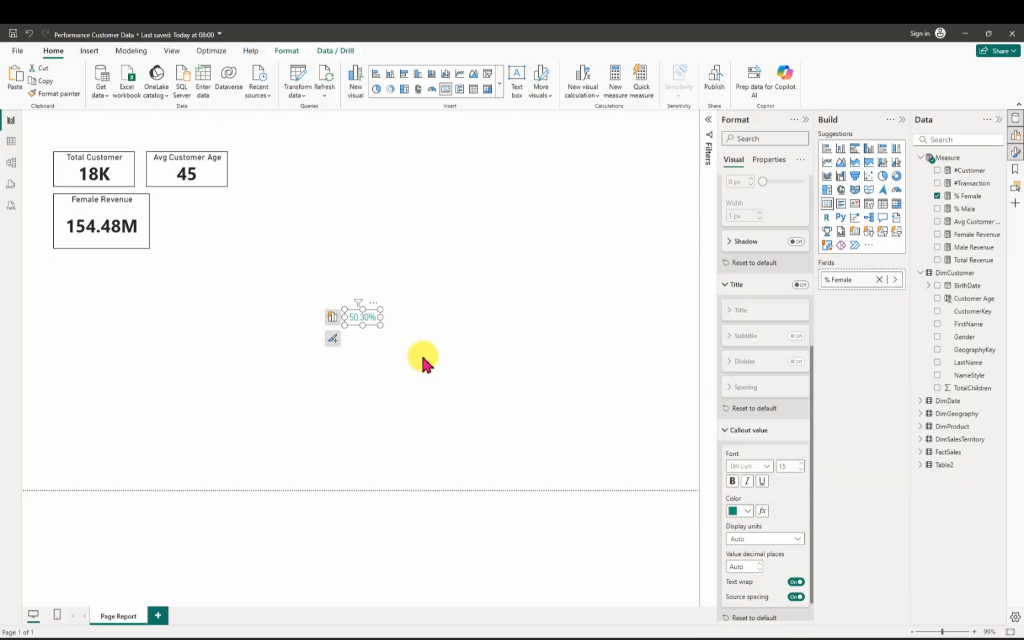
# Step: Place the % Female card in the lower part of the Female Revenue card and reduce the Female Revenue card's height to about 97
pyautogui.click(403, 323)
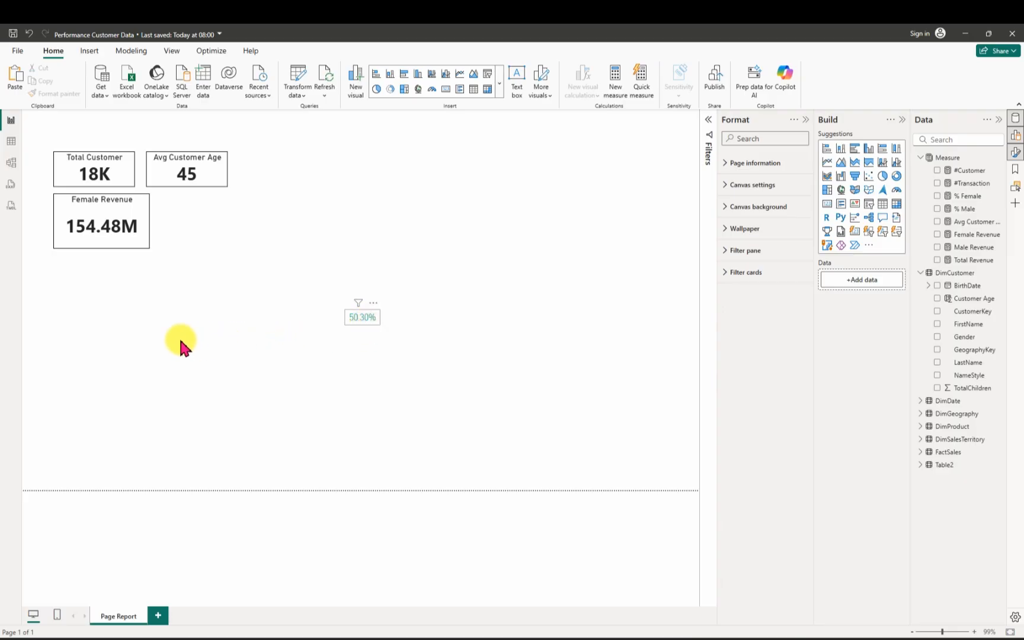
pyautogui.moveTo(363, 318); pyautogui.dragTo(103, 239)
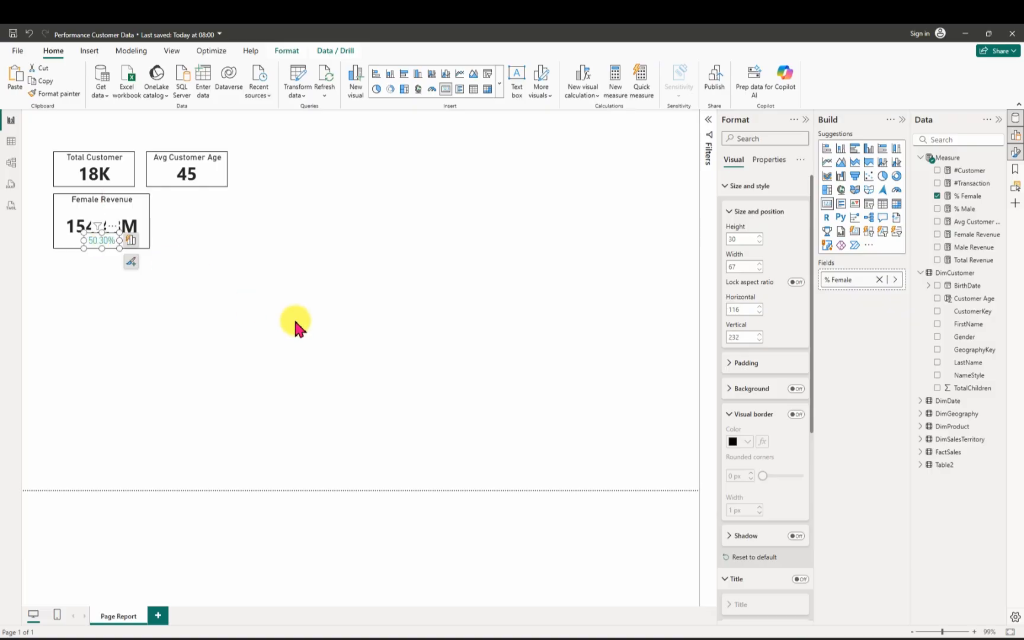
pyautogui.click(342, 339)
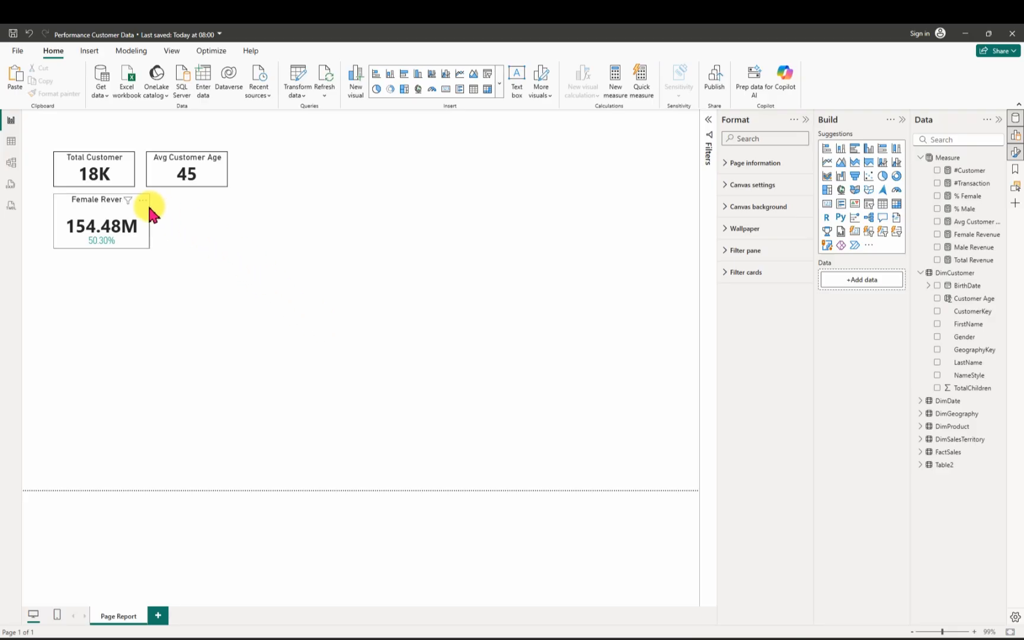
pyautogui.click(101, 201)
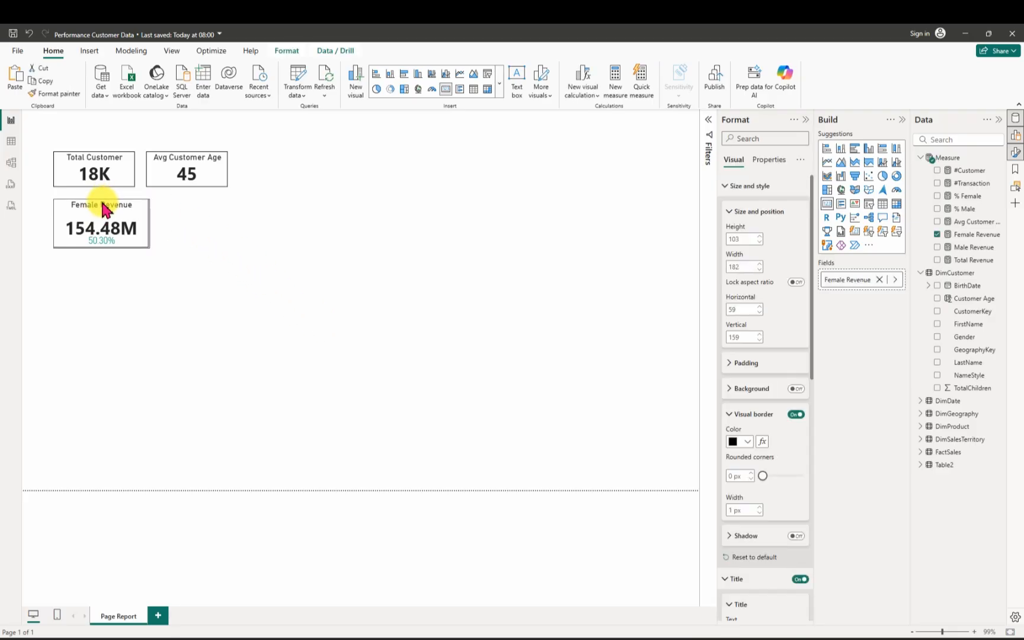
pyautogui.click(369, 306)
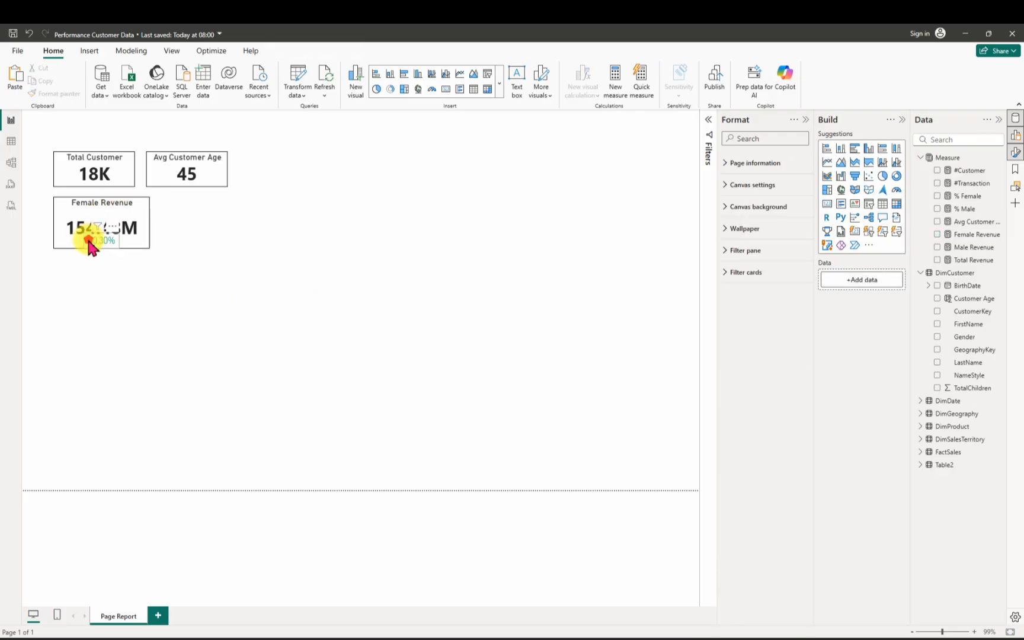
# Step: Duplicate the % Female card on the empty canvas and place a copy of the Female Revenue card beside the original
pyautogui.moveTo(193, 316); pyautogui.dragTo(158, 335)
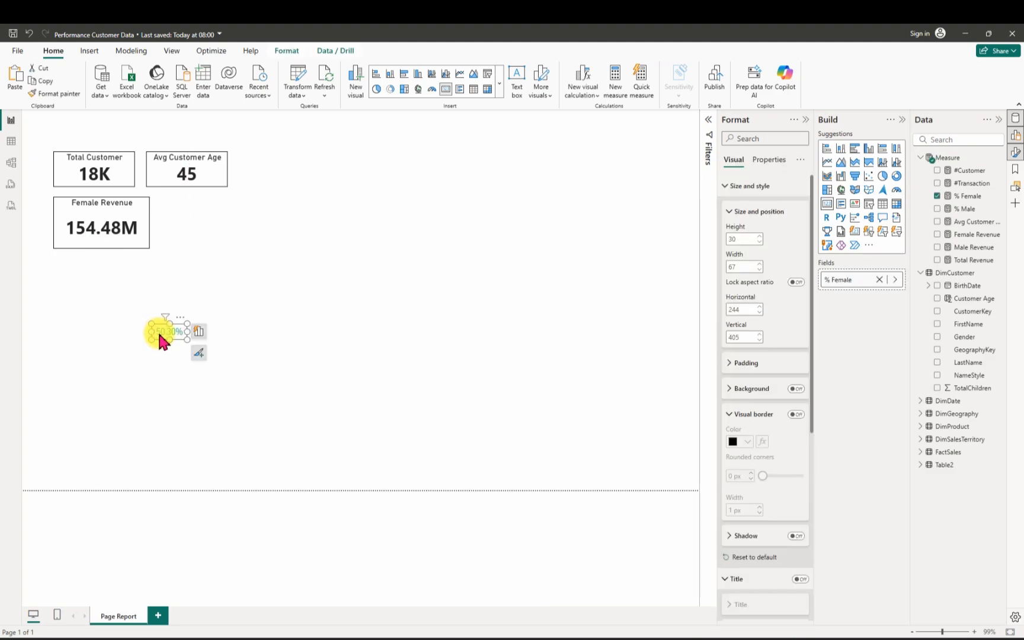
pyautogui.moveTo(162, 340); pyautogui.dragTo(296, 357)
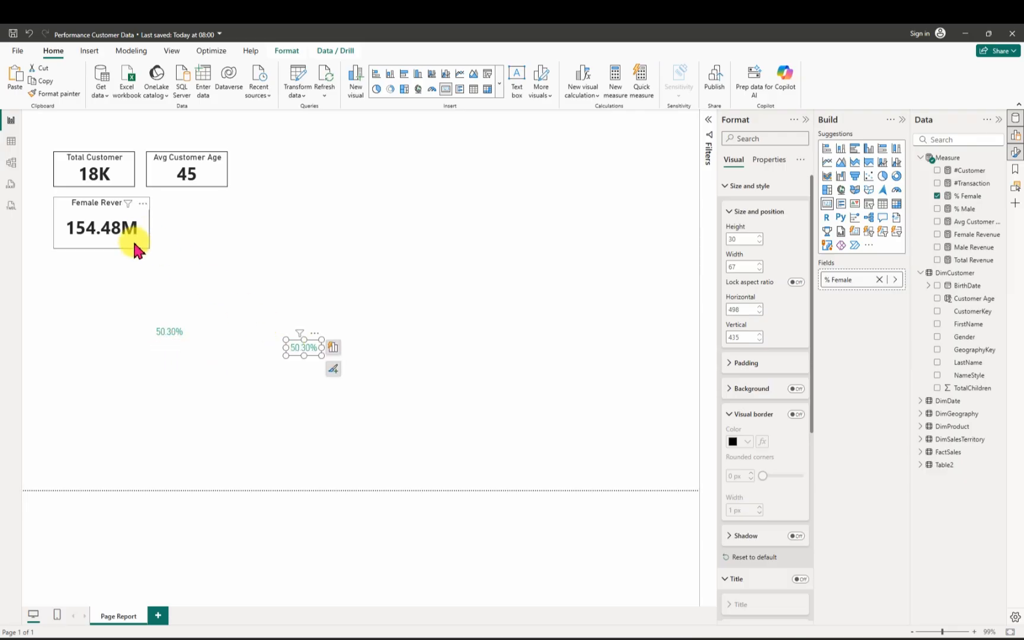
pyautogui.click(137, 244)
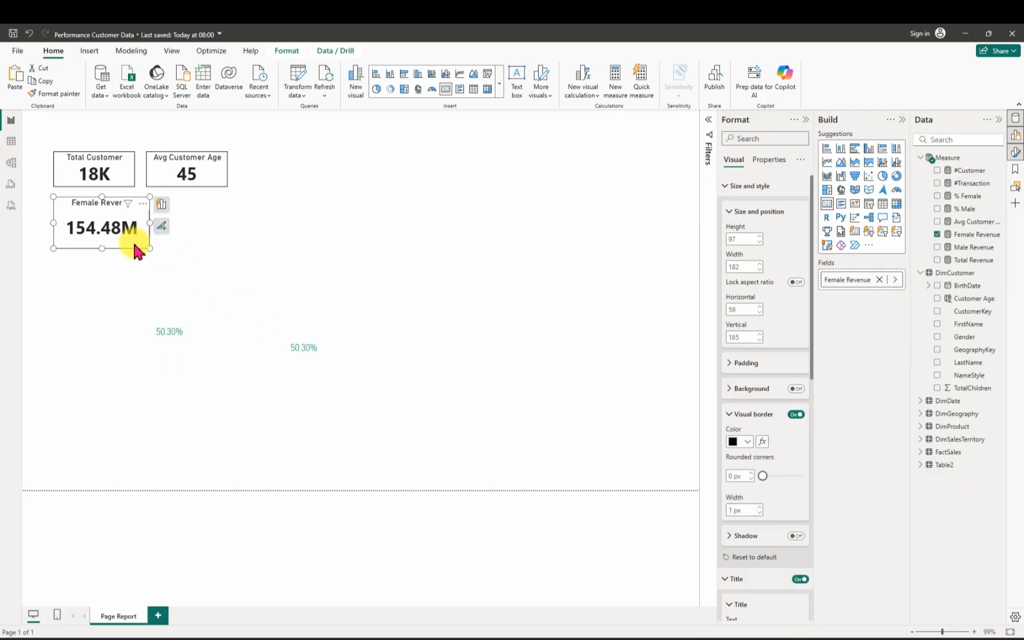
pyautogui.hotkey('ctrl', 'v')
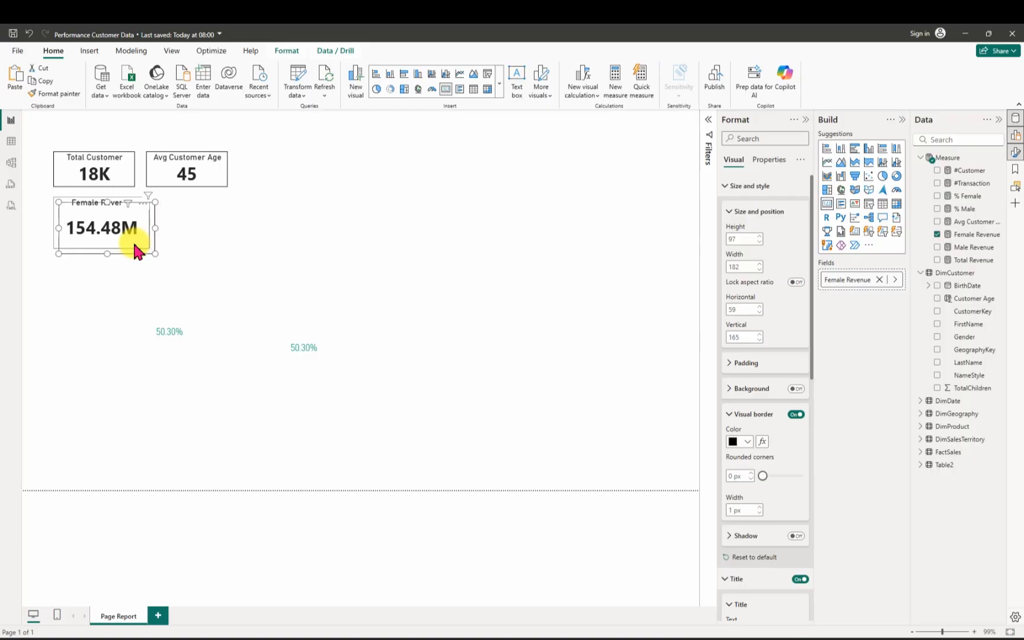
pyautogui.moveTo(135, 244); pyautogui.dragTo(231, 239)
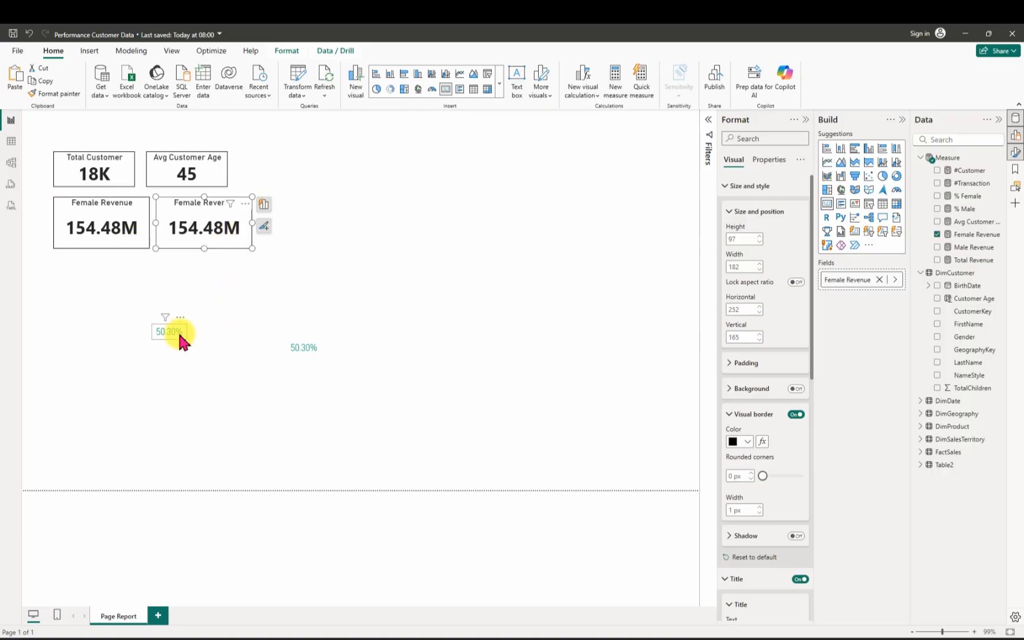
# Step: Move the original % Female card back into the lower part of the first Female Revenue card
pyautogui.moveTo(179, 337); pyautogui.dragTo(95, 249)
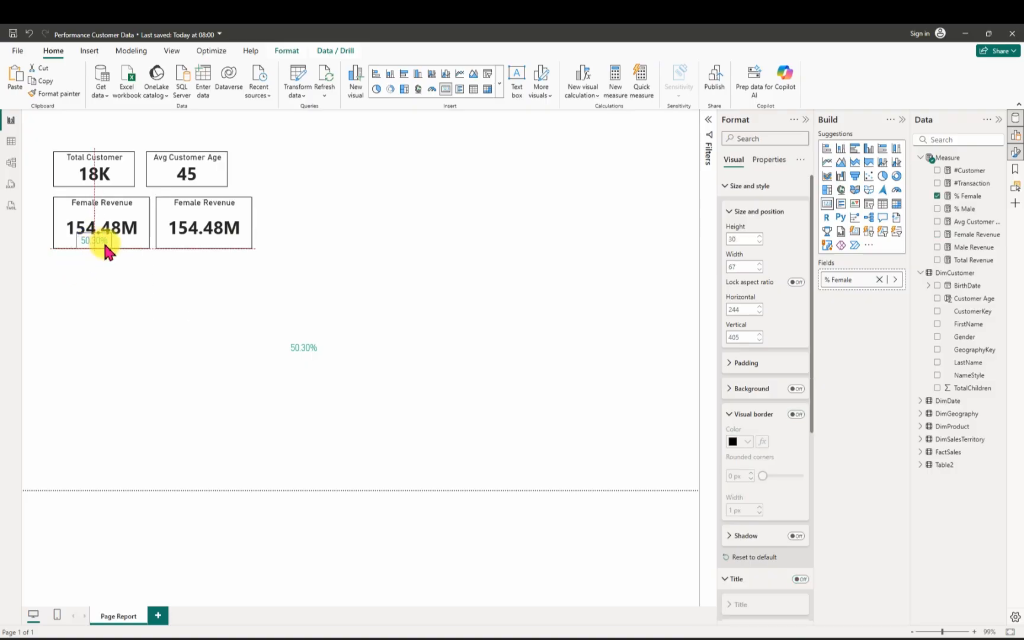
pyautogui.moveTo(105, 245); pyautogui.dragTo(104, 244)
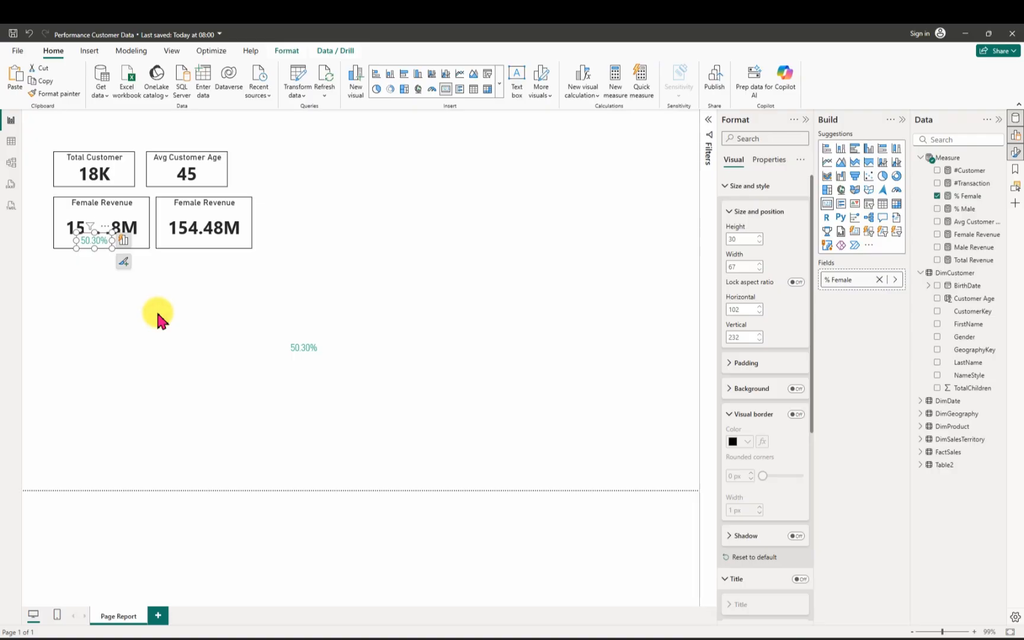
pyautogui.click(158, 321)
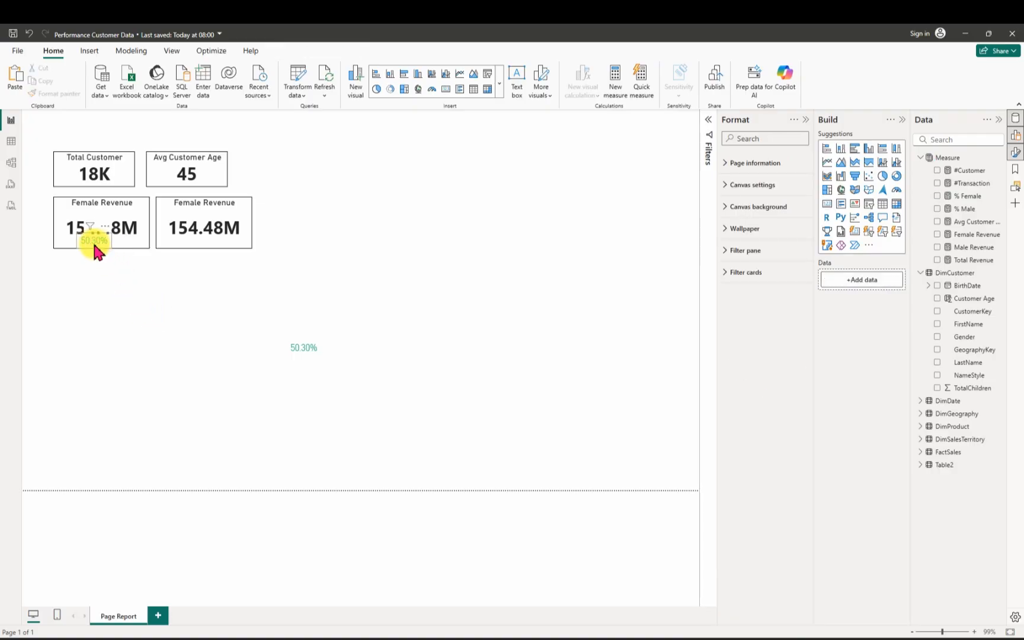
# Step: Reduce the callout value font size of the % Female card in the Female Revenue card to 13
pyautogui.click(95, 245)
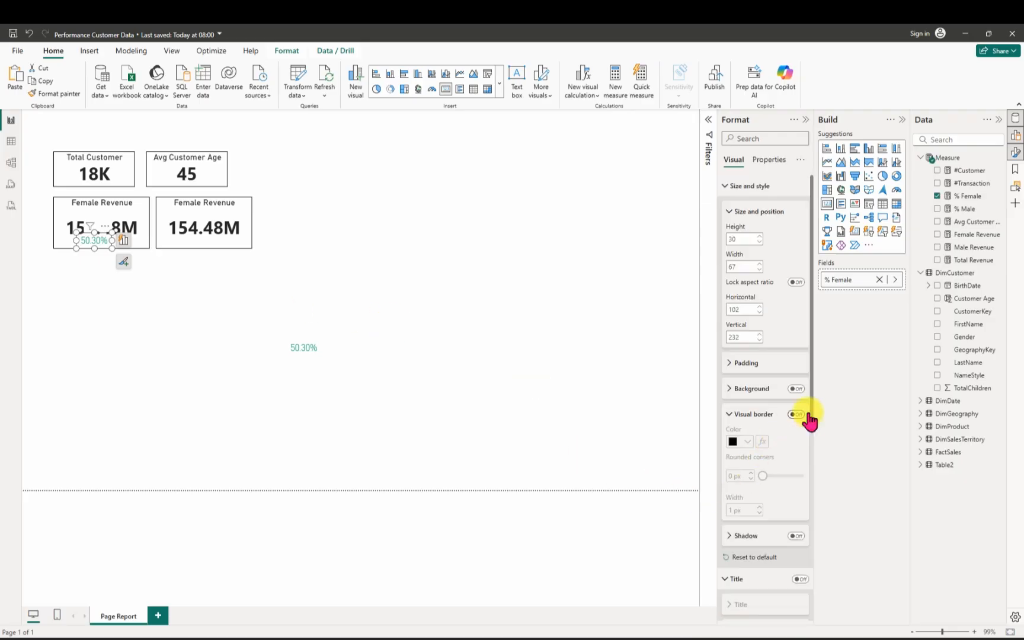
pyautogui.moveTo(810, 422); pyautogui.dragTo(812, 600)
pyautogui.click(802, 453)
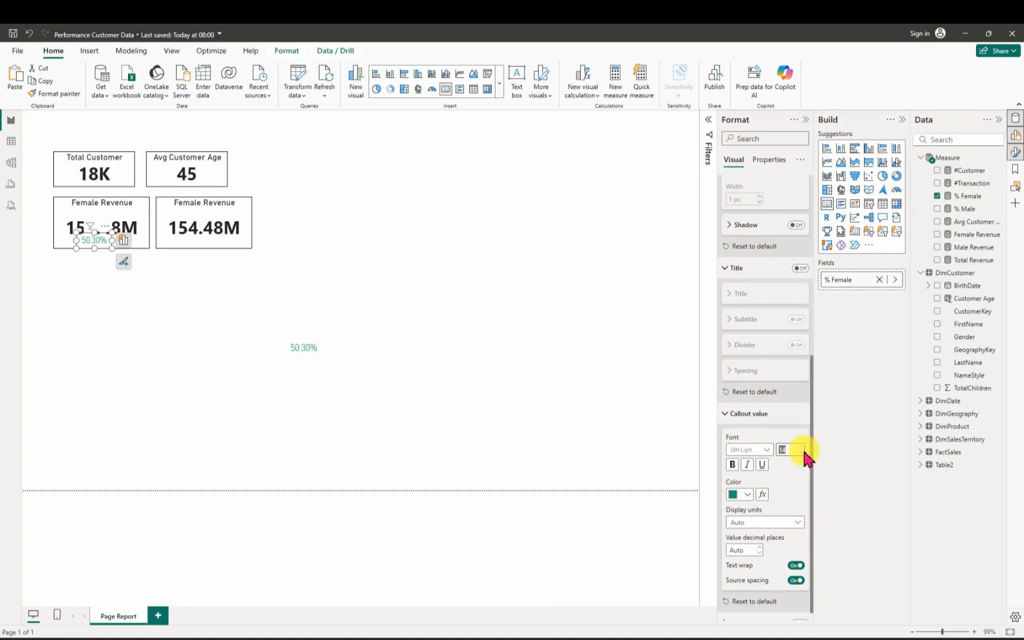
pyautogui.click(804, 454)
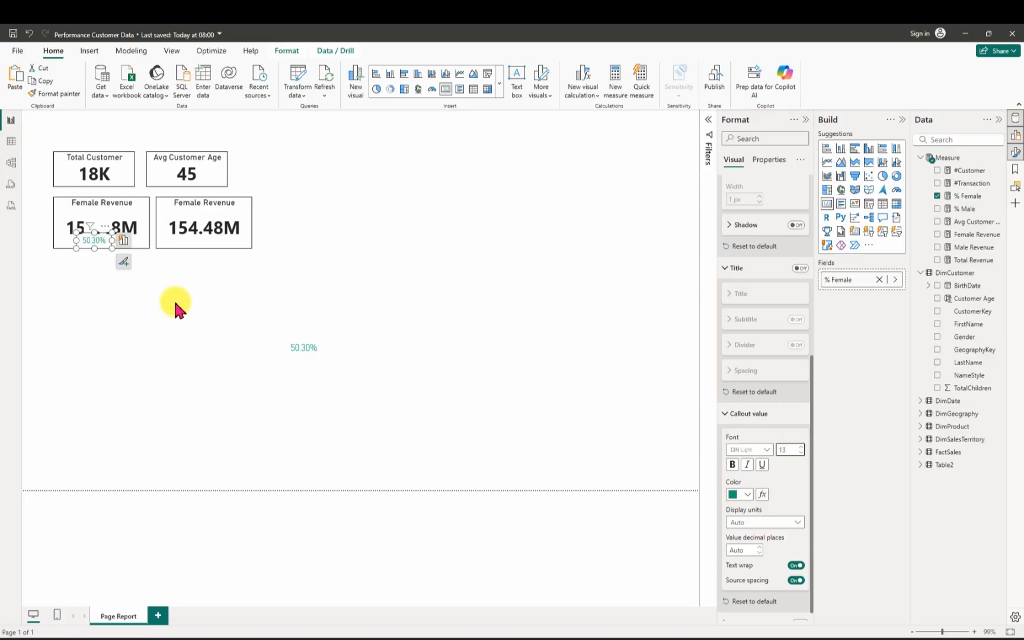
pyautogui.click(156, 302)
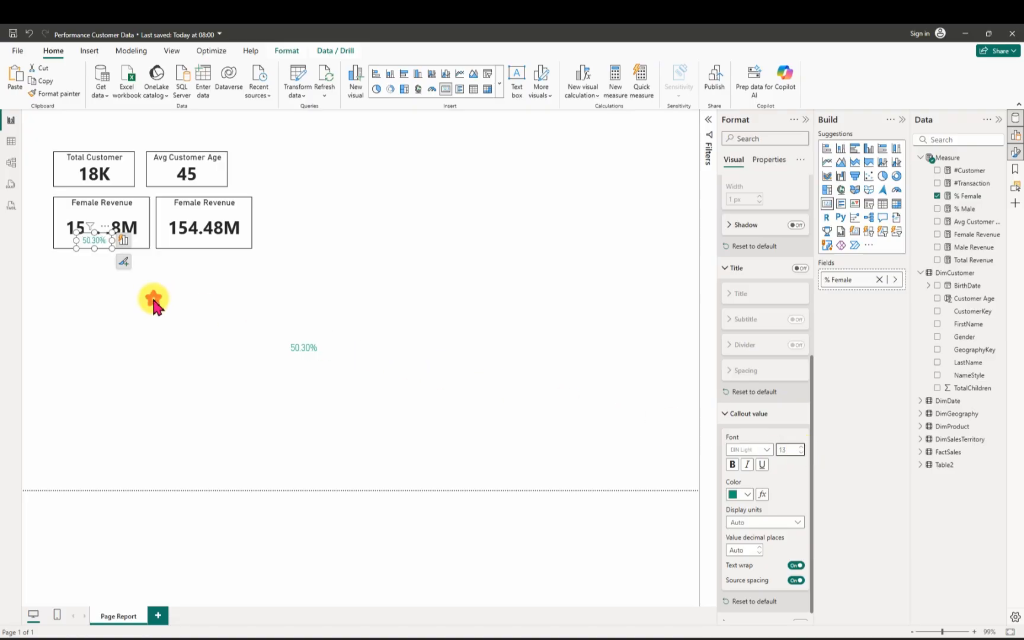
# Step: Center the % Female card horizontally under the first Female Revenue value and nudge it slightly down
pyautogui.click(101, 237)
pyautogui.moveTo(105, 244); pyautogui.dragTo(102, 247)
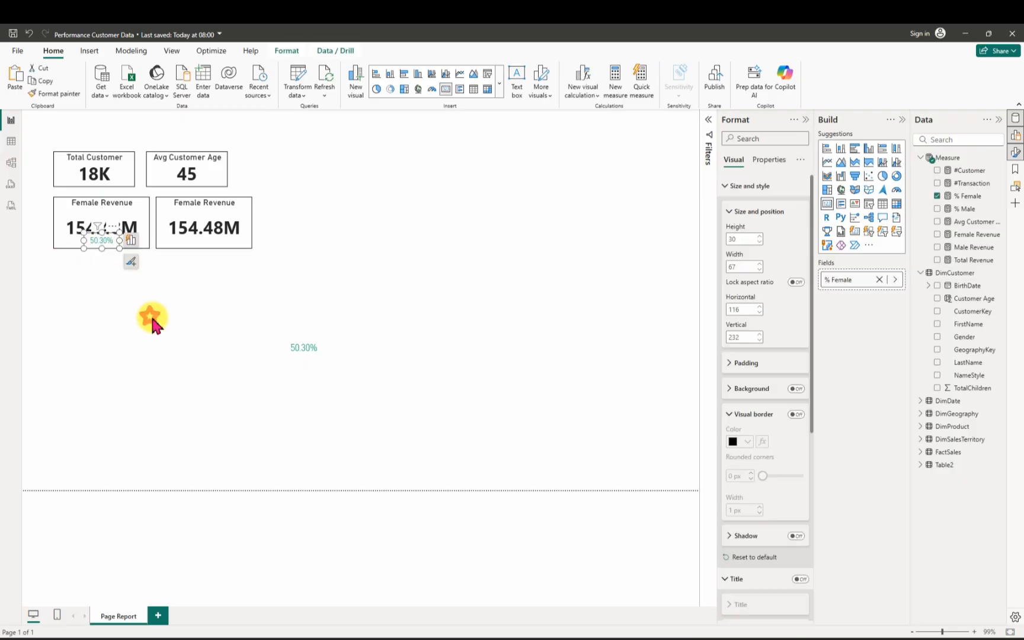
pyautogui.click(152, 320)
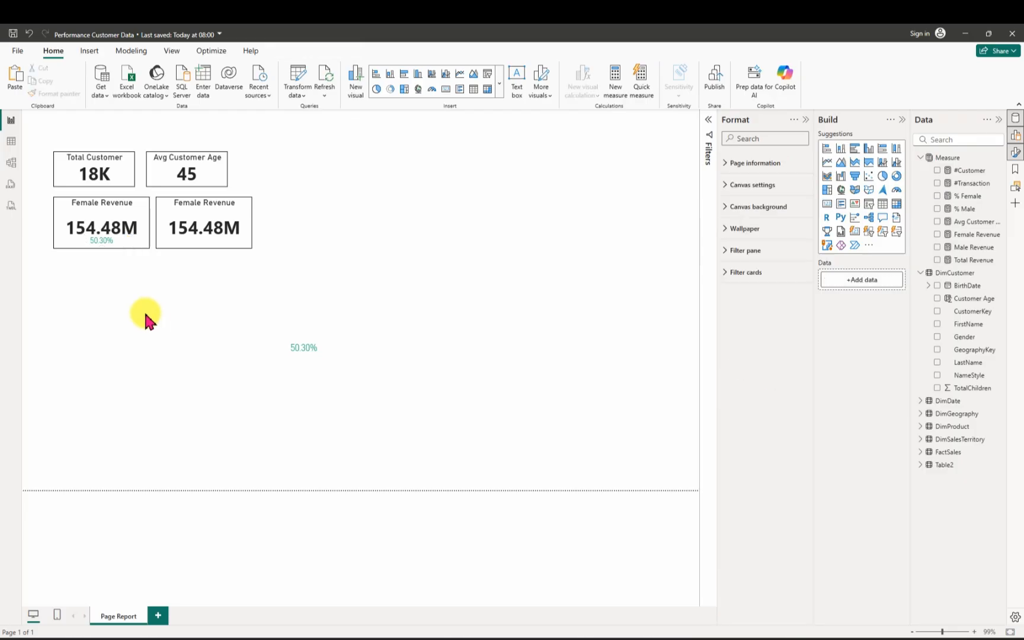
pyautogui.click(99, 251)
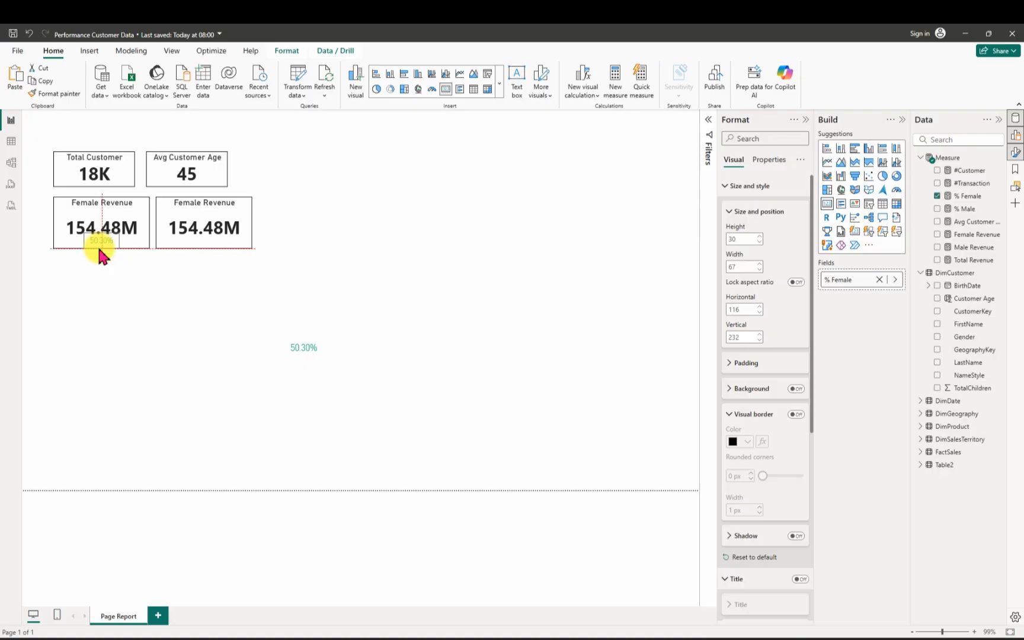
pyautogui.moveTo(99, 249); pyautogui.dragTo(103, 238)
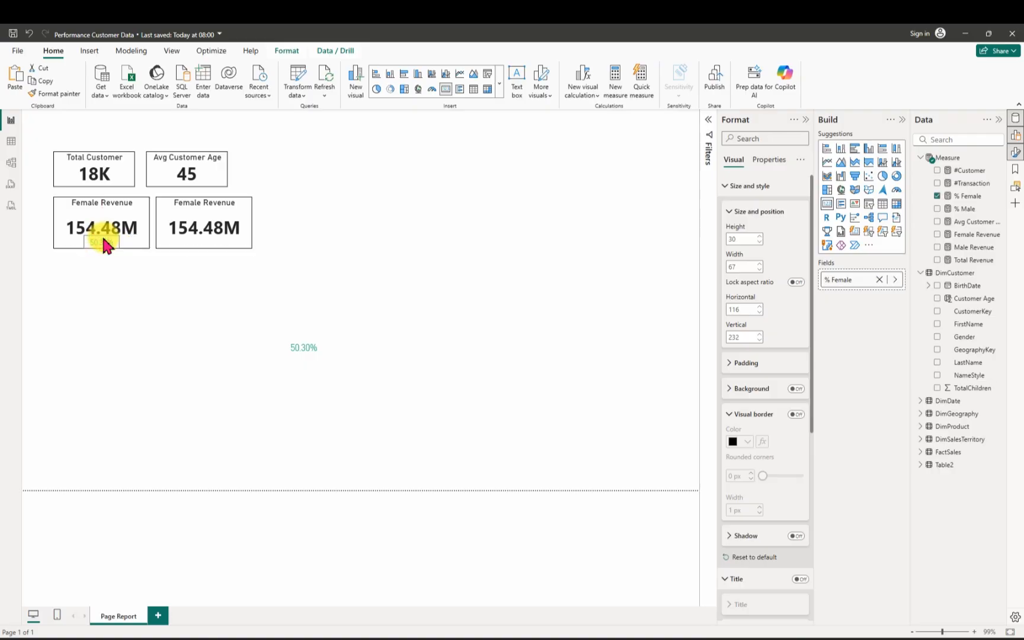
pyautogui.click(117, 321)
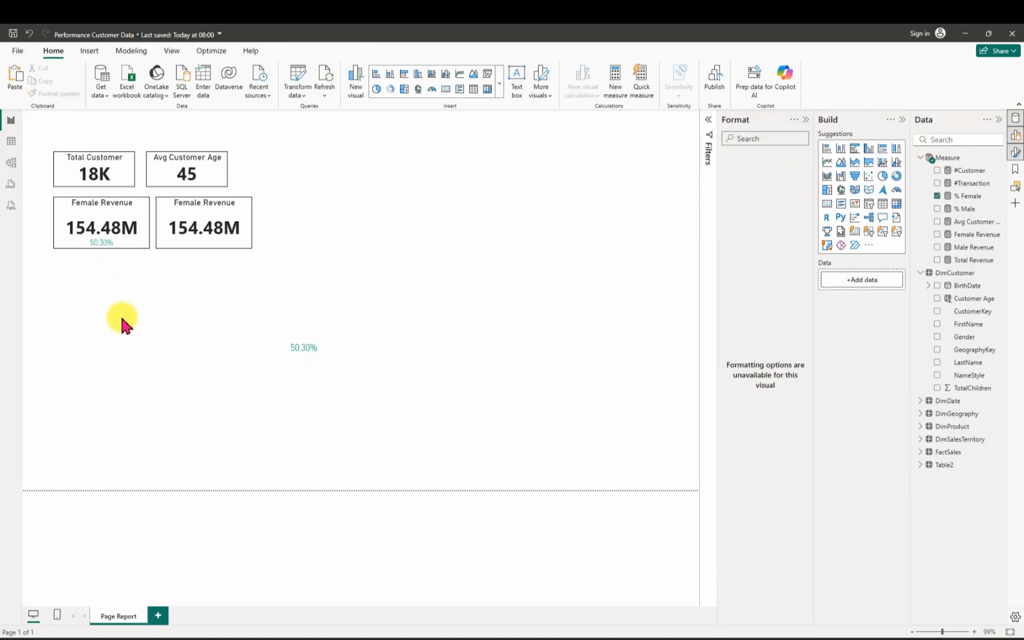
# Step: Remove the spare copy of the % Female card from the empty canvas
pyautogui.click(313, 341)
pyautogui.rightClick(314, 338)
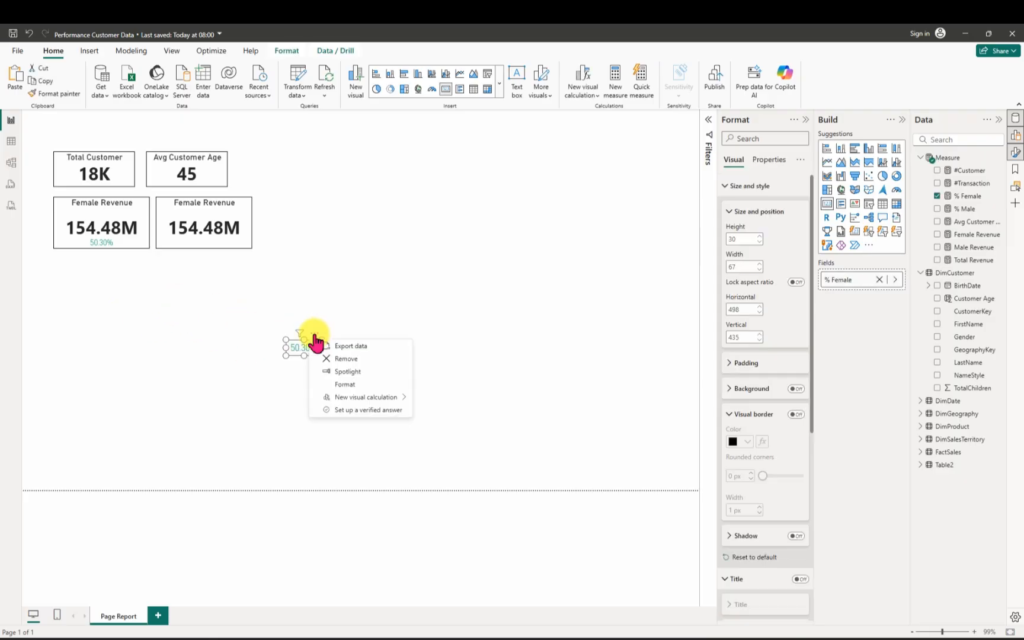
pyautogui.click(354, 362)
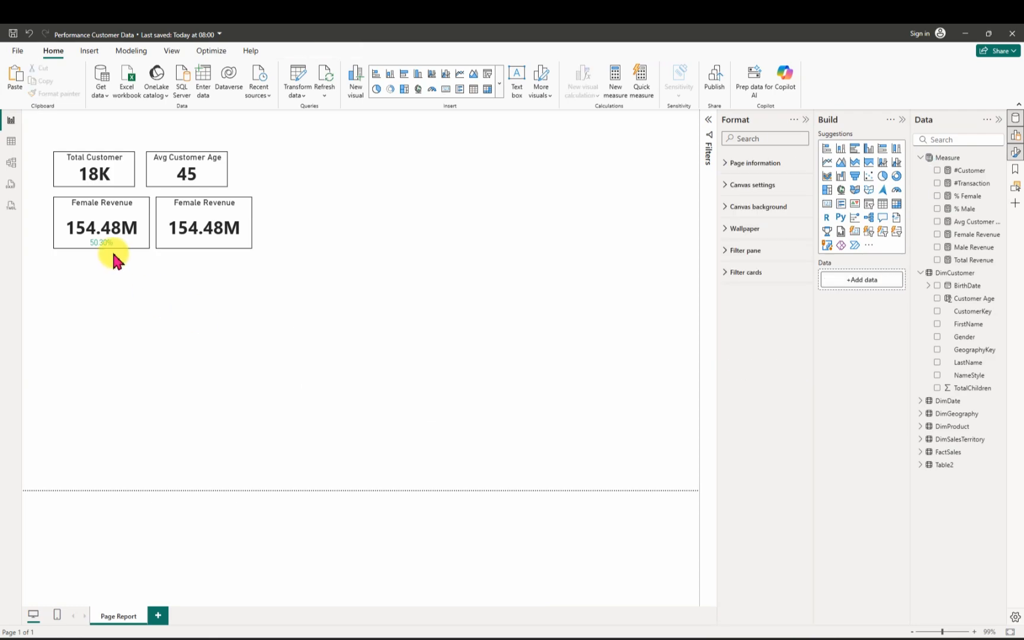
# Step: Place a copy of the % Female card on the empty canvas, keeping one card under the first Female Revenue value
pyautogui.moveTo(172, 335); pyautogui.dragTo(223, 345)
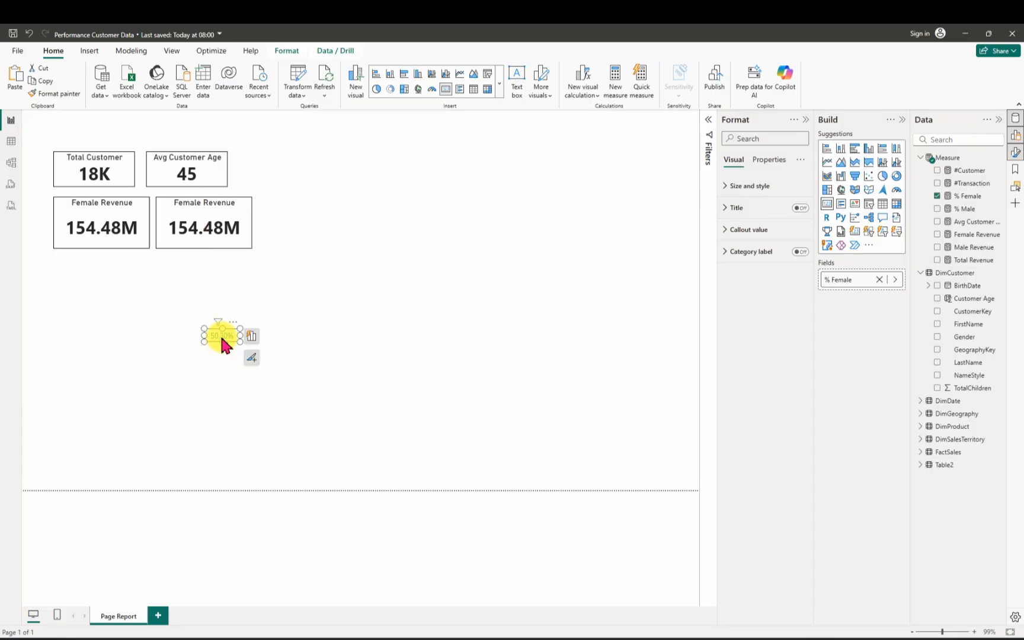
pyautogui.moveTo(222, 344); pyautogui.dragTo(99, 246)
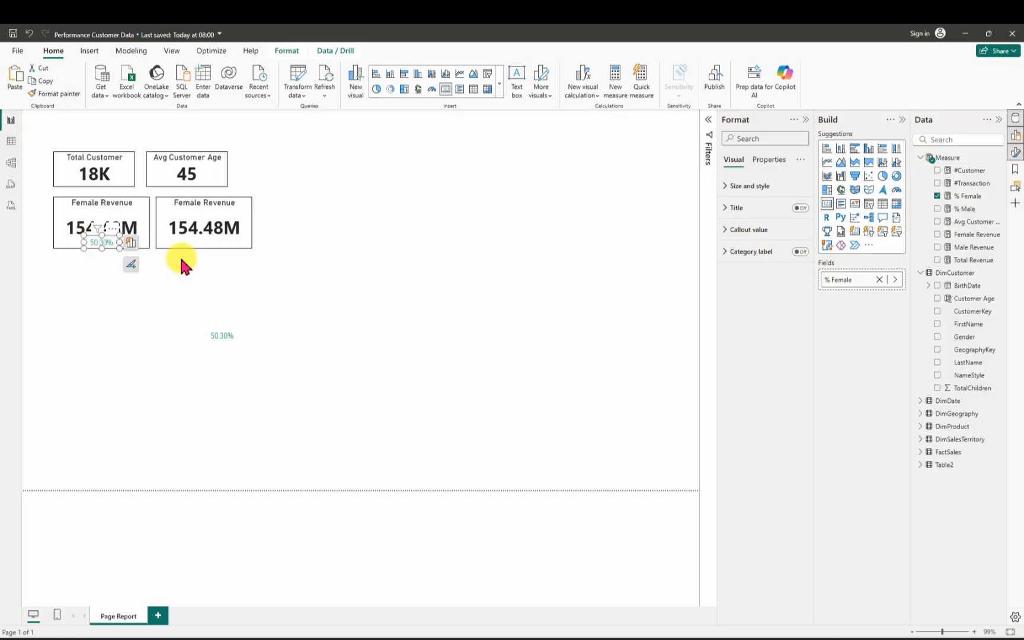
# Step: Replace the Female Revenue measure in the second Female Revenue card with Male Revenue
pyautogui.click(493, 332)
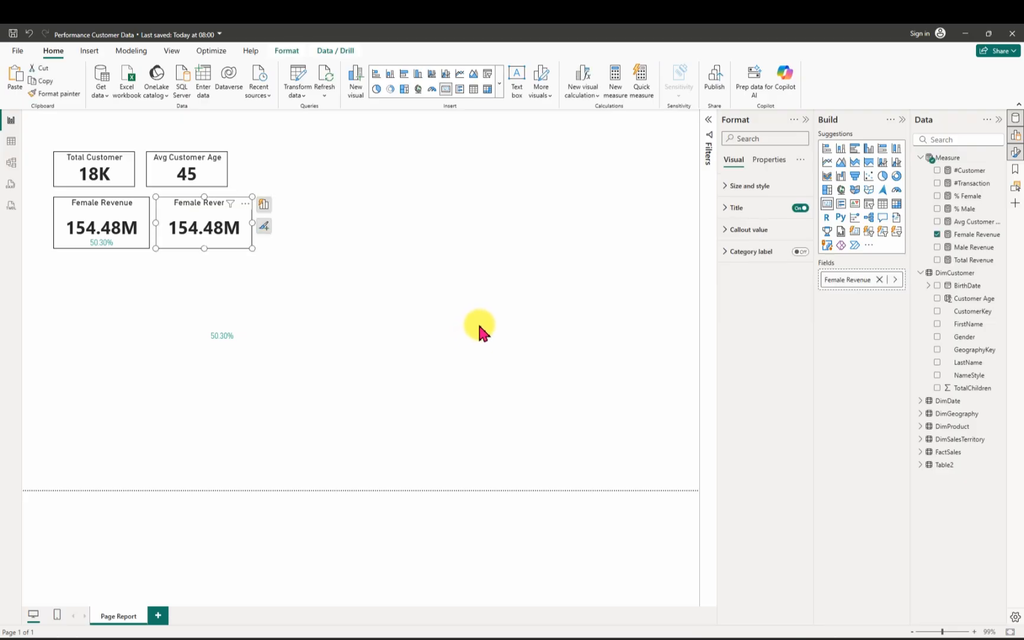
pyautogui.click(936, 235)
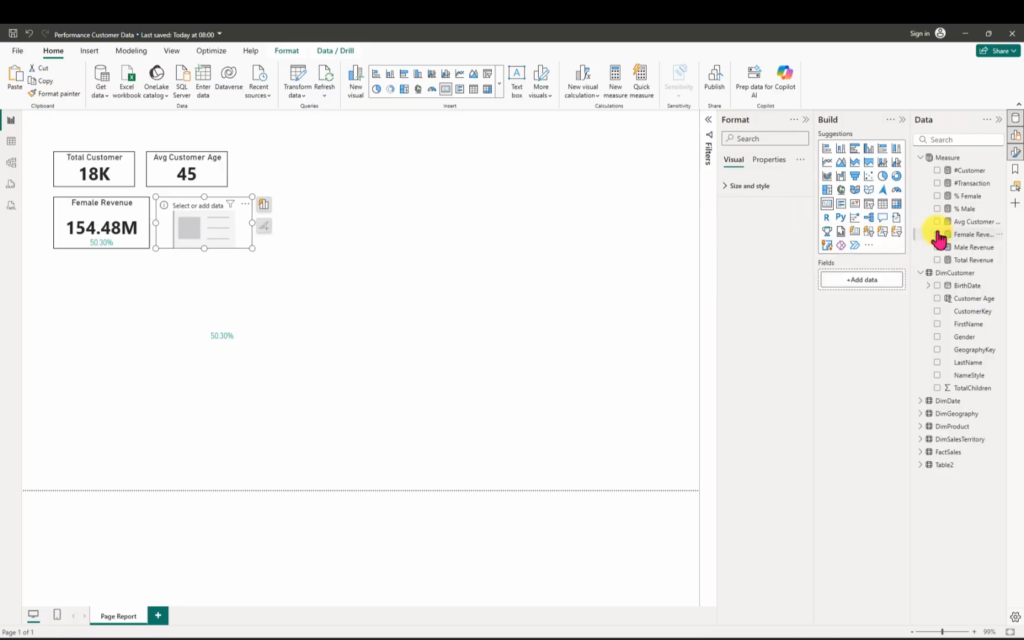
pyautogui.click(937, 248)
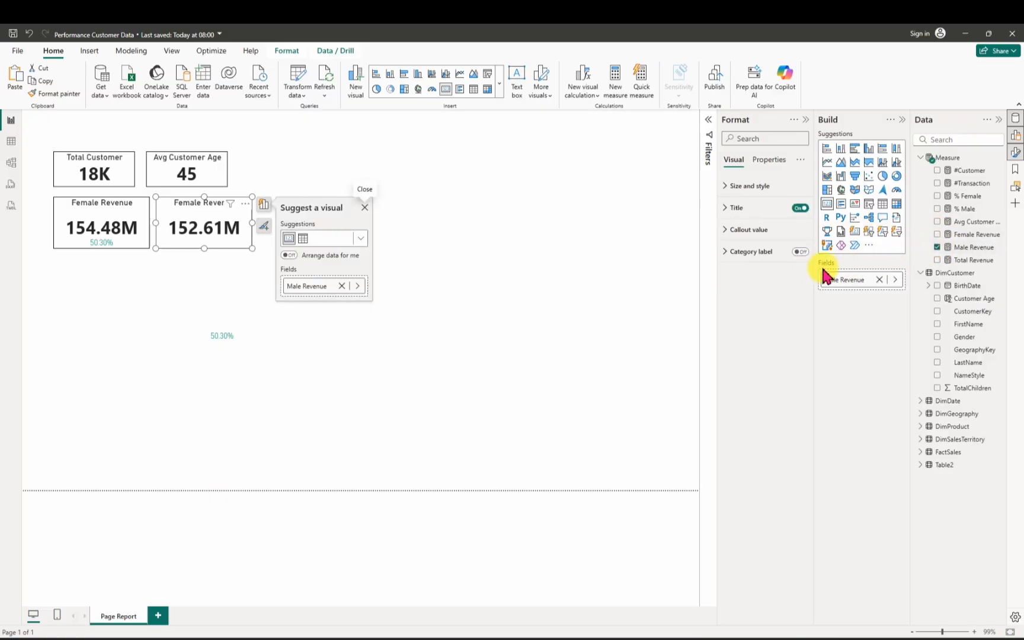
# Step: Change the title text of the card holding the Male Revenue measure to "Male Revenue"
pyautogui.click(725, 208)
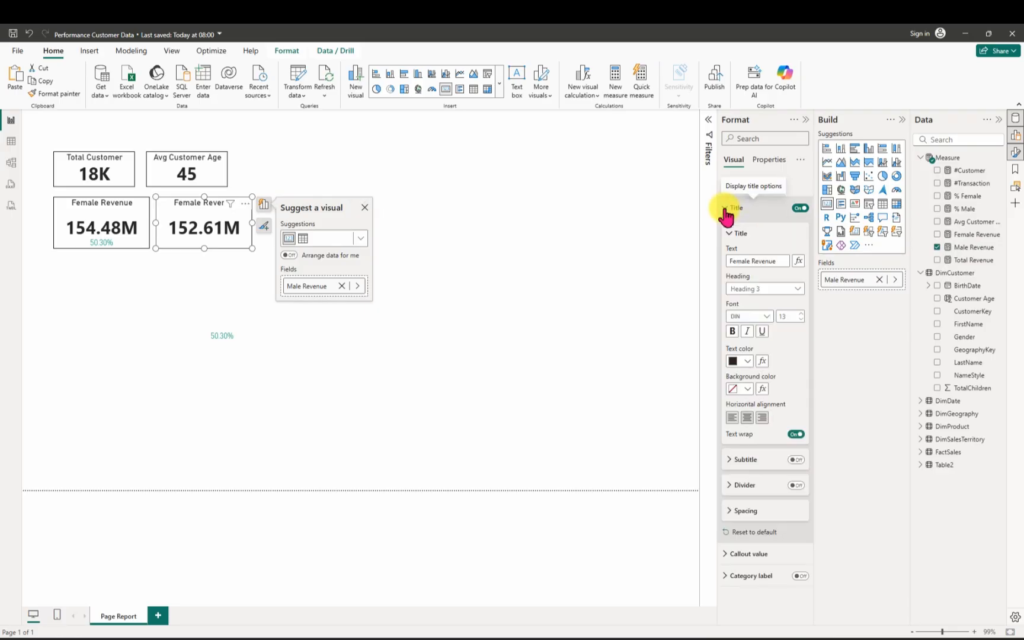
pyautogui.click(736, 260)
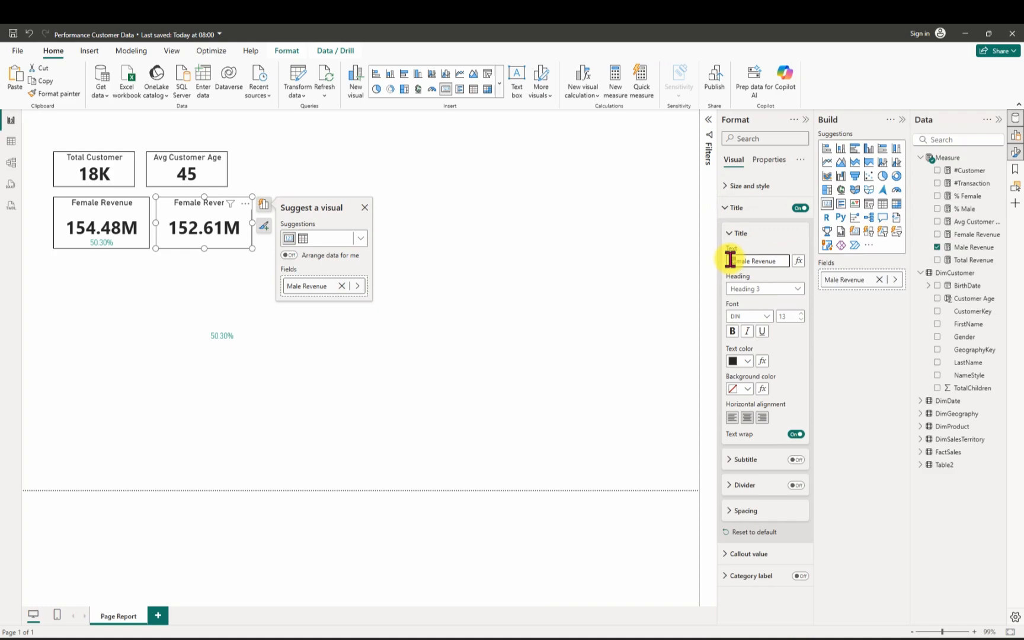
pyautogui.press('BackSpace')
pyautogui.press('BackSpace')
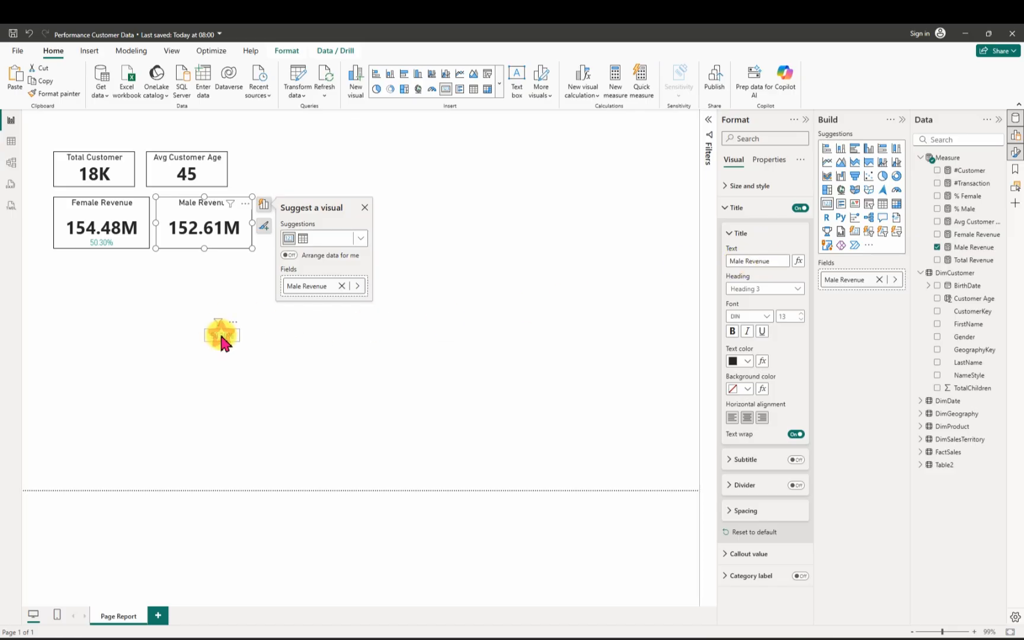
# Step: Replace the % Female measure in the spare card on the empty canvas with % Male
pyautogui.click(233, 338)
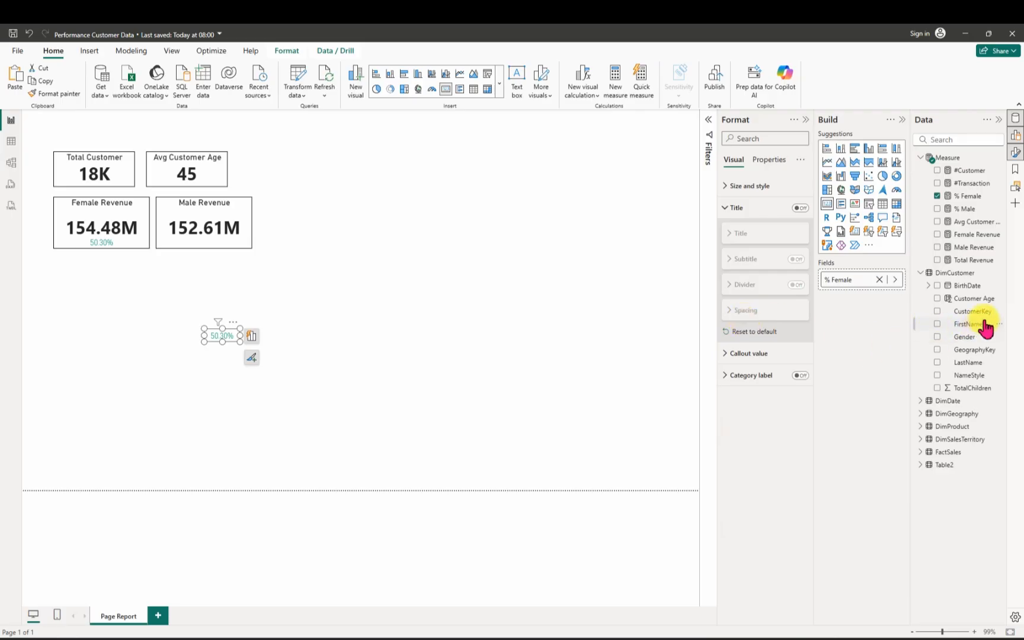
pyautogui.click(937, 195)
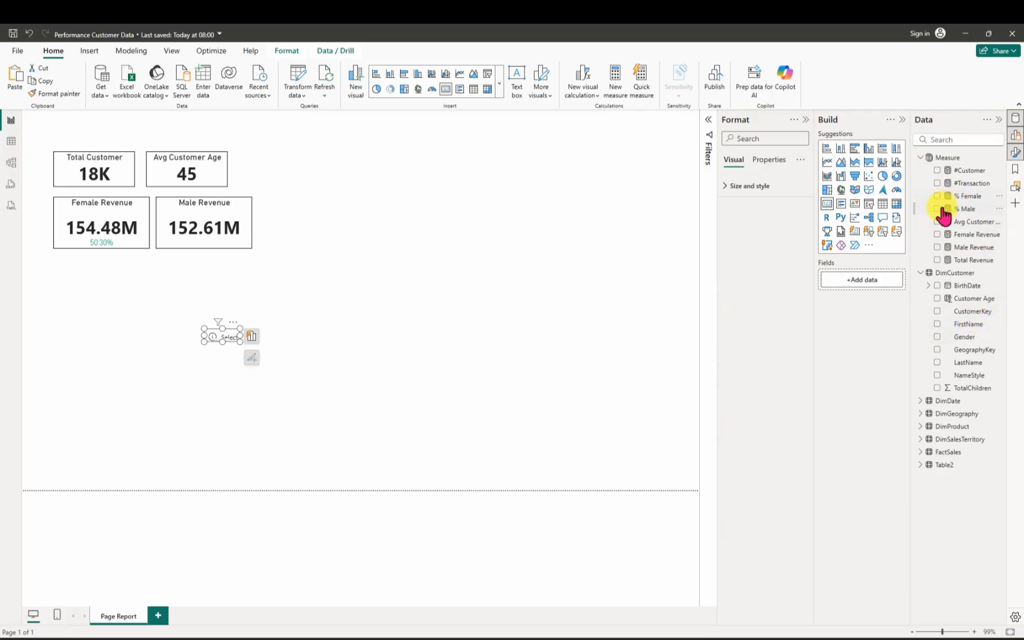
pyautogui.click(939, 210)
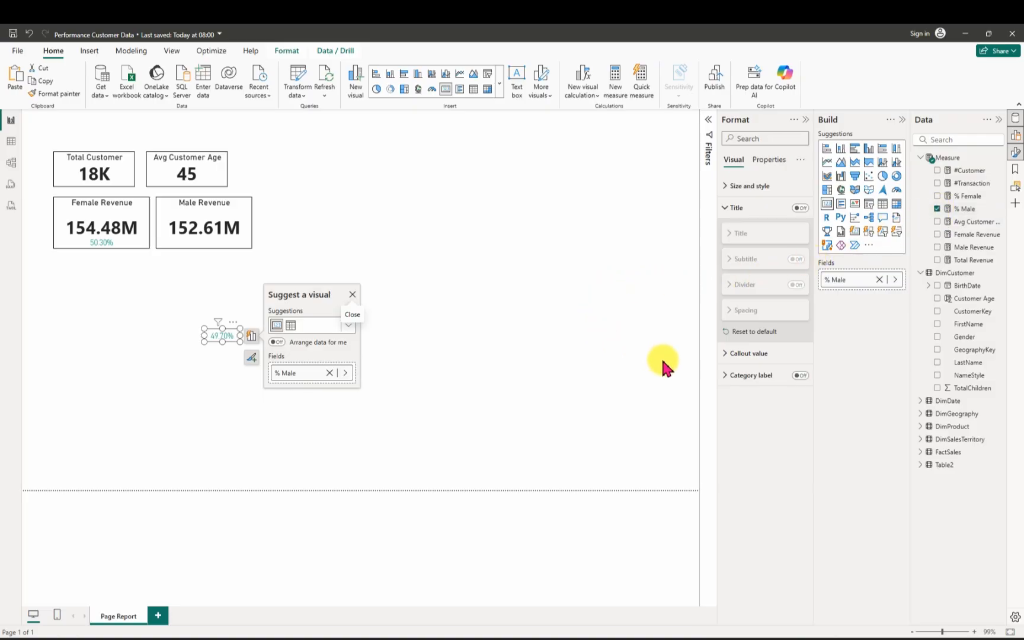
# Step: Set the callout value color of the % Male card to the custom bright red #EC0214
pyautogui.click(727, 354)
pyautogui.click(748, 434)
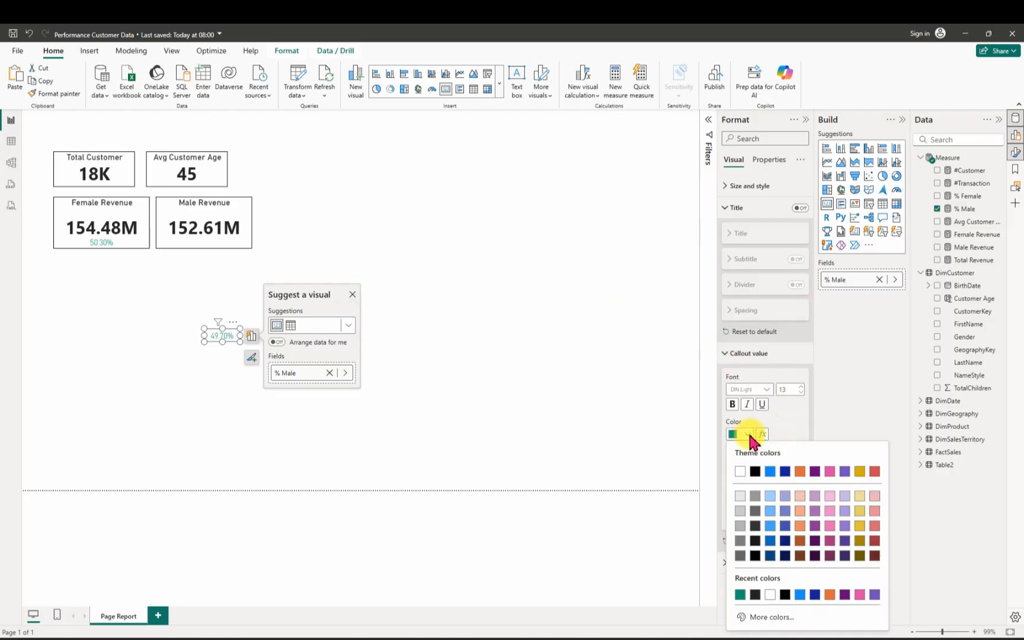
pyautogui.click(875, 540)
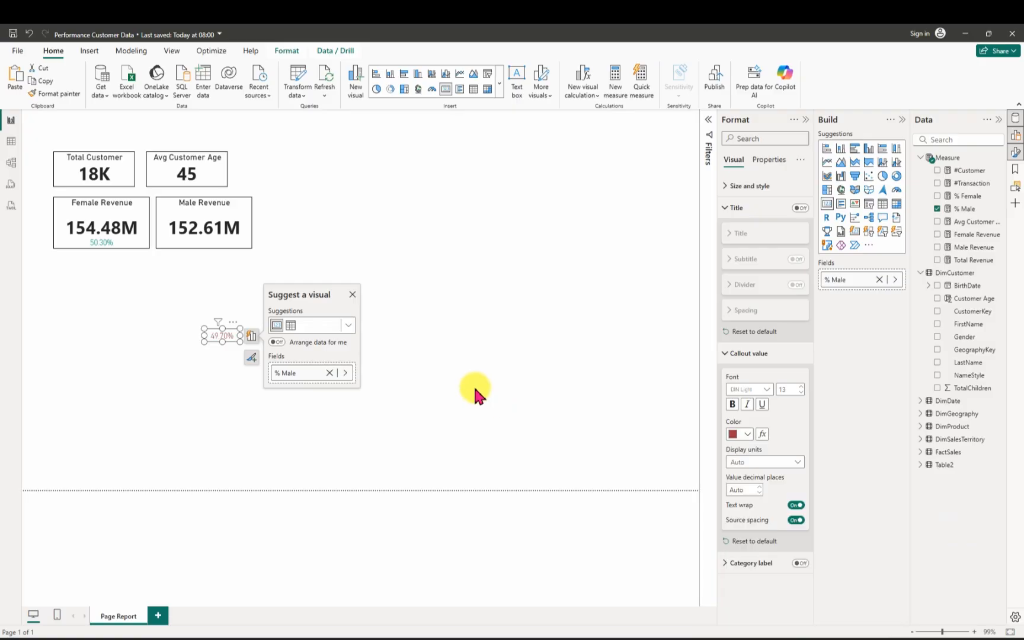
pyautogui.click(749, 435)
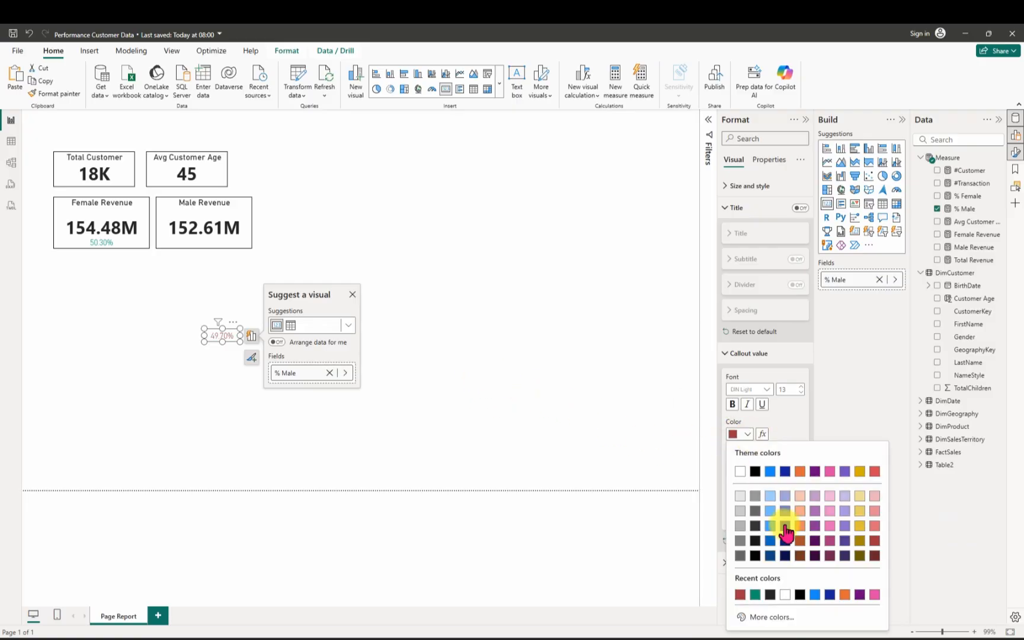
pyautogui.click(774, 618)
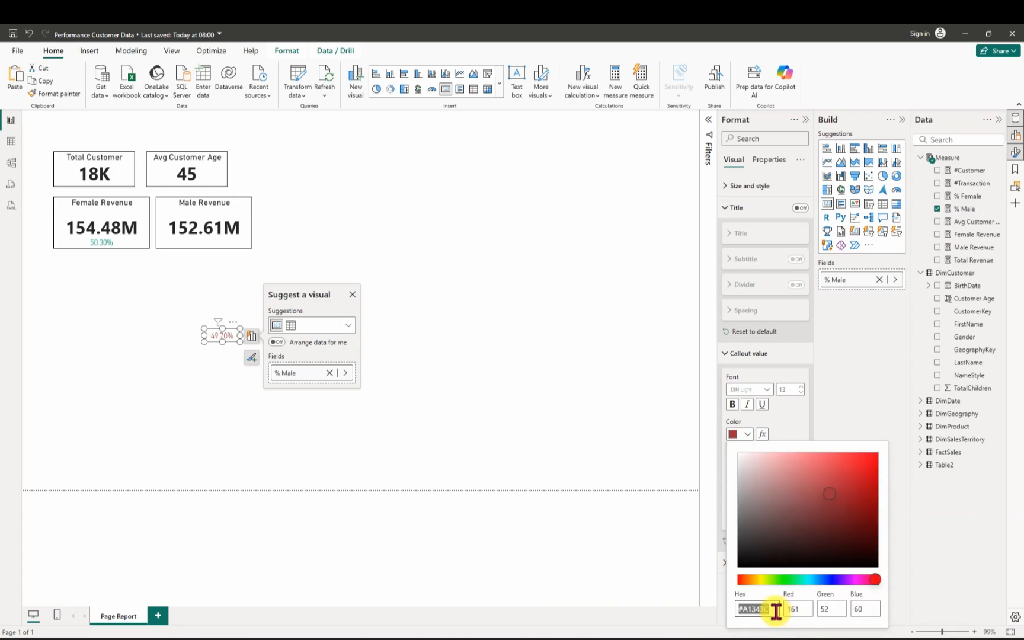
pyautogui.moveTo(827, 485); pyautogui.dragTo(878, 468)
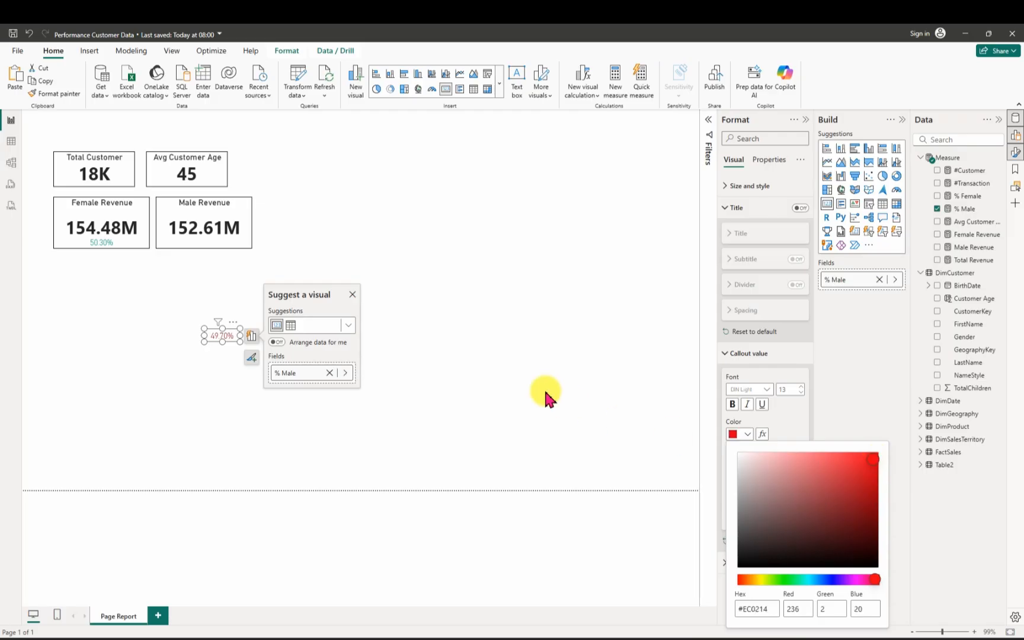
pyautogui.click(552, 366)
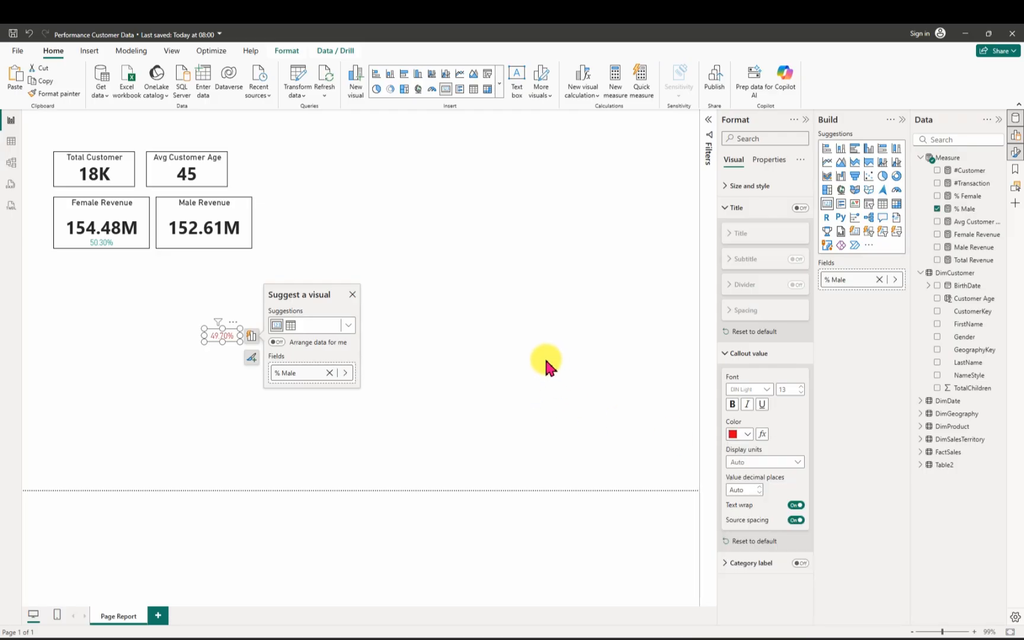
pyautogui.click(465, 308)
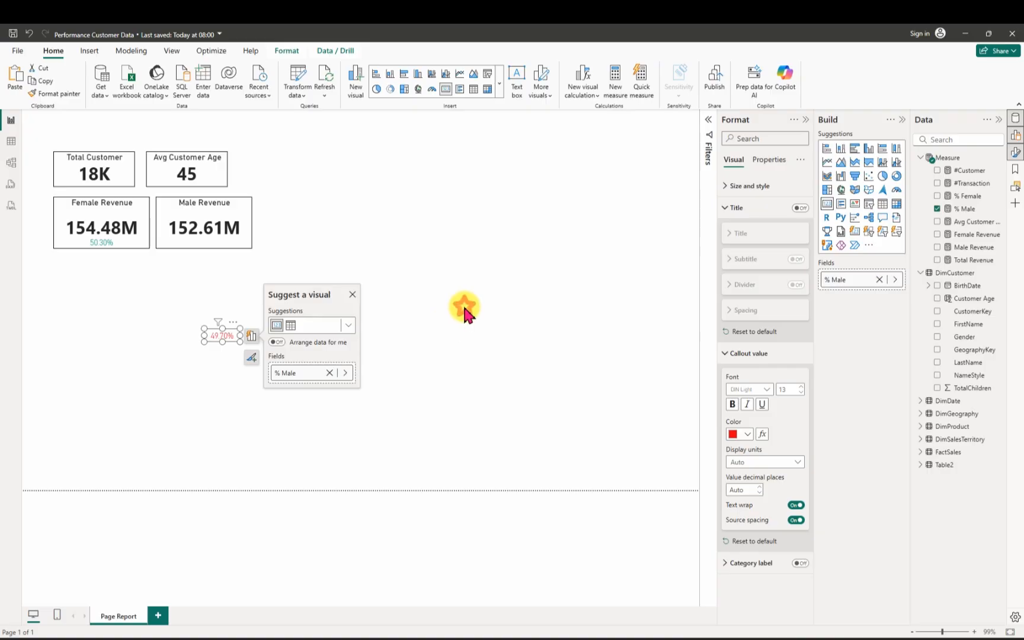
# Step: Move the % Male card into the lower part of the Male Revenue card, centered under its value
pyautogui.click(217, 339)
pyautogui.moveTo(220, 340); pyautogui.dragTo(194, 249)
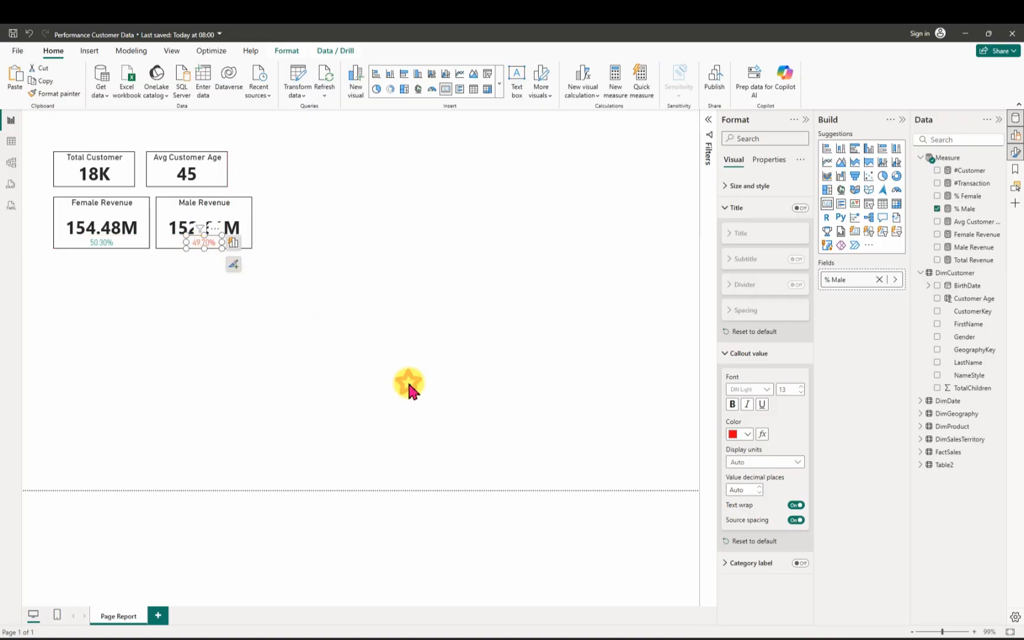
pyautogui.click(409, 385)
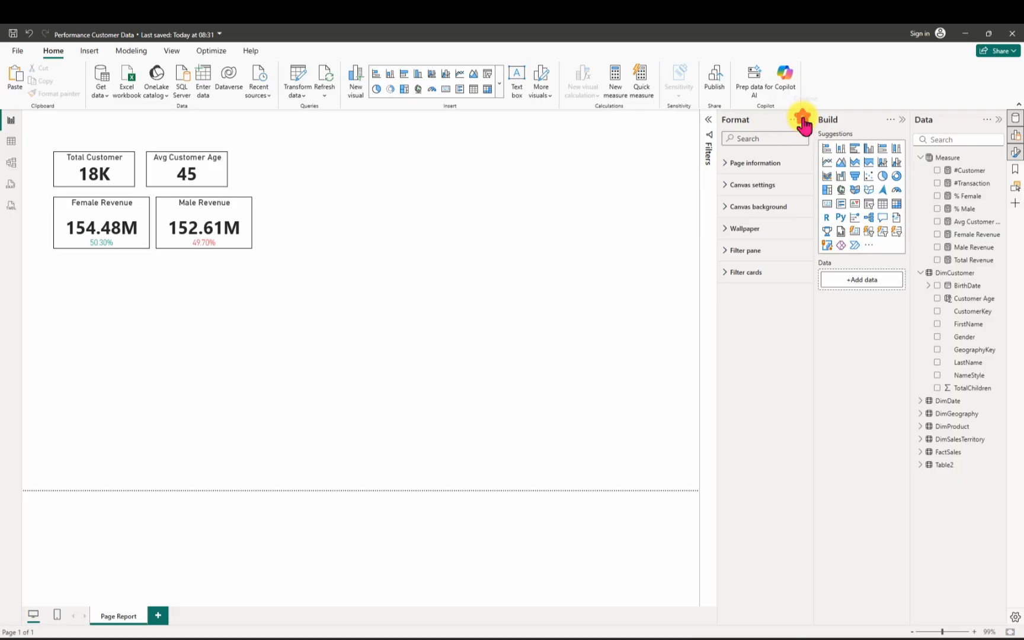
# Step: Hide the formatting options and add a slicer in the upper-right corner of the report canvas
pyautogui.click(804, 121)
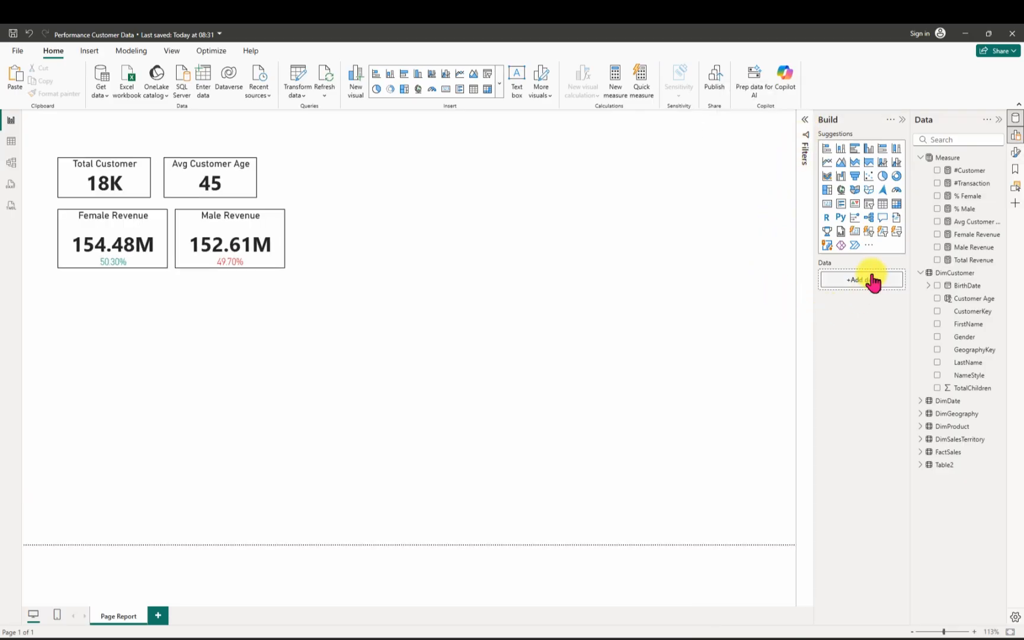
pyautogui.click(869, 208)
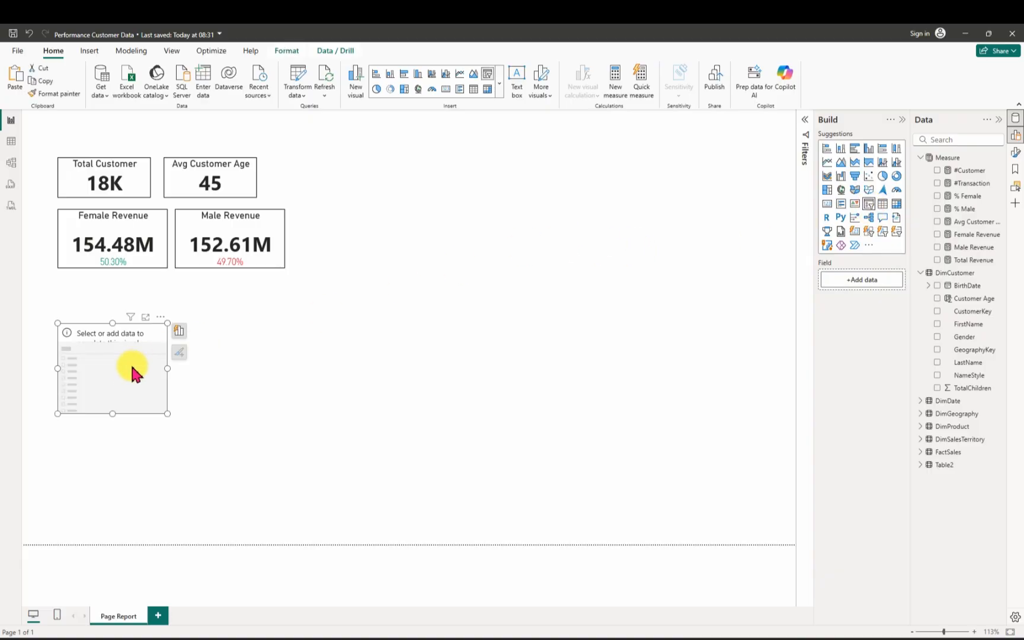
pyautogui.moveTo(136, 372); pyautogui.dragTo(739, 169)
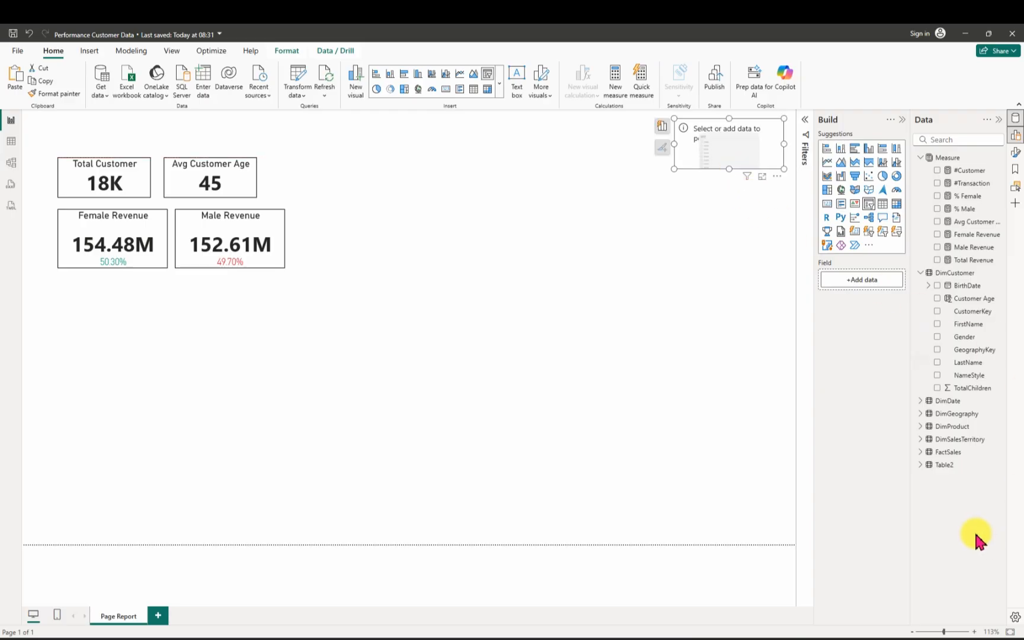
# Step: Add the Country field from DimGeography to the slicer and make it slightly taller
pyautogui.click(949, 414)
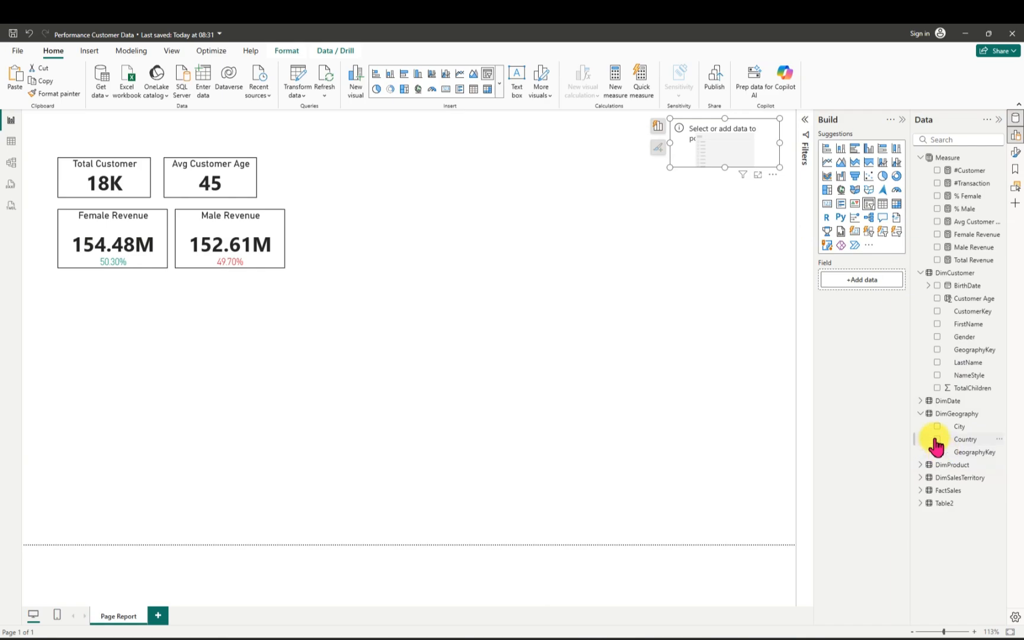
pyautogui.click(936, 439)
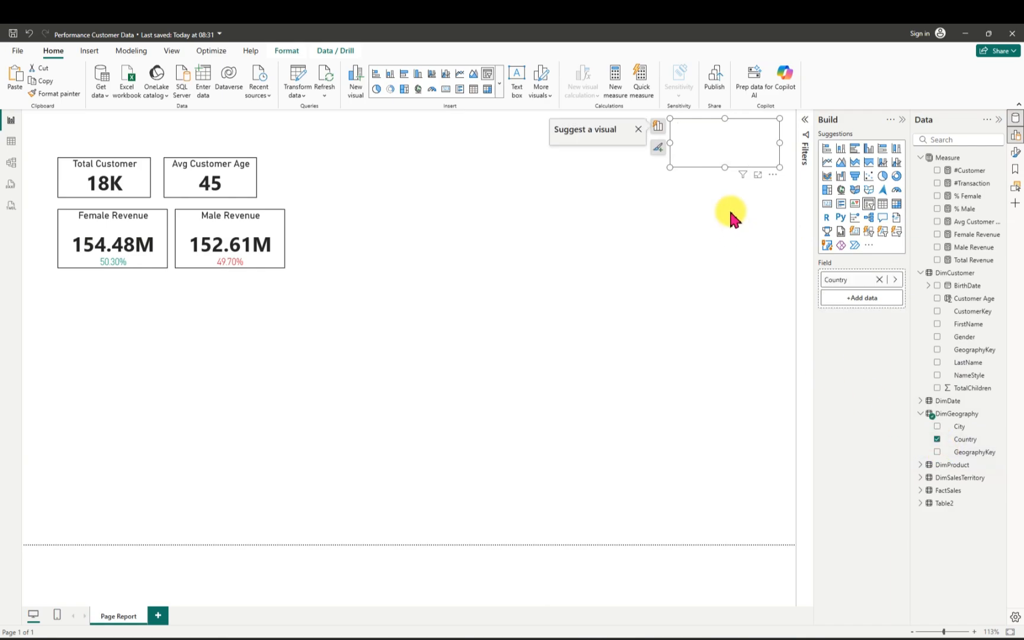
pyautogui.moveTo(724, 167)
pyautogui.mouseDown()
pyautogui.moveTo(723, 191)
pyautogui.moveTo(714, 185)
pyautogui.mouseUp()
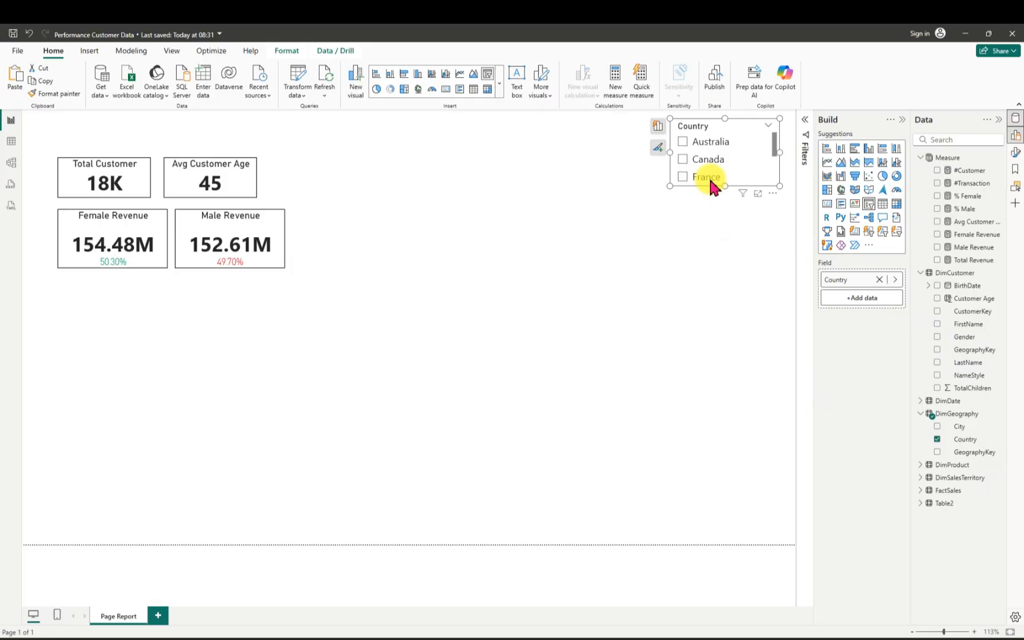
# Step: Filter the report by Australia, Canada and France in turn to check how the KPI cards respond
pyautogui.click(682, 143)
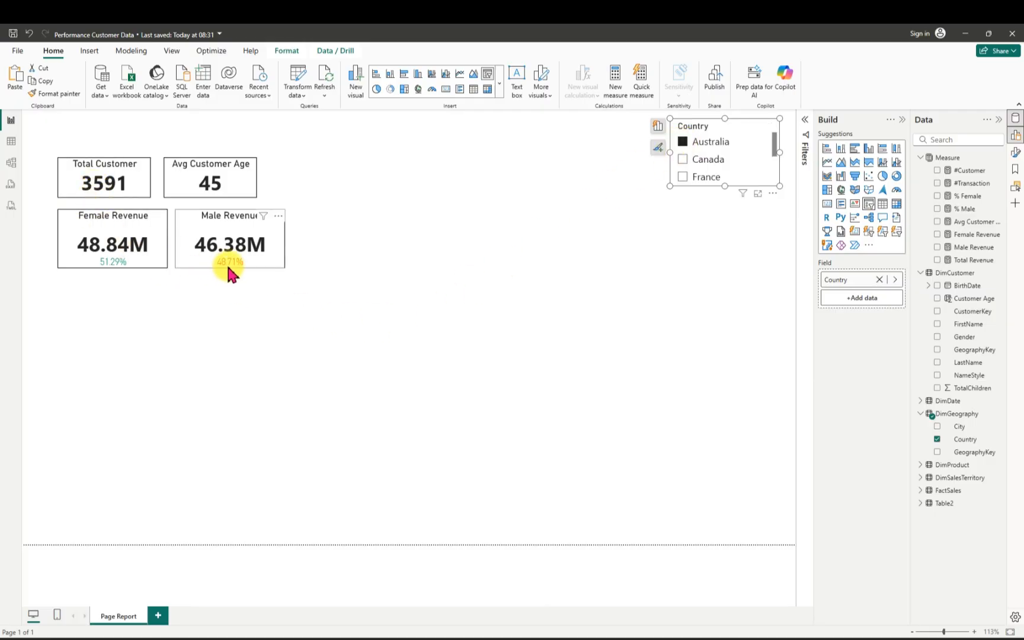
pyautogui.click(683, 159)
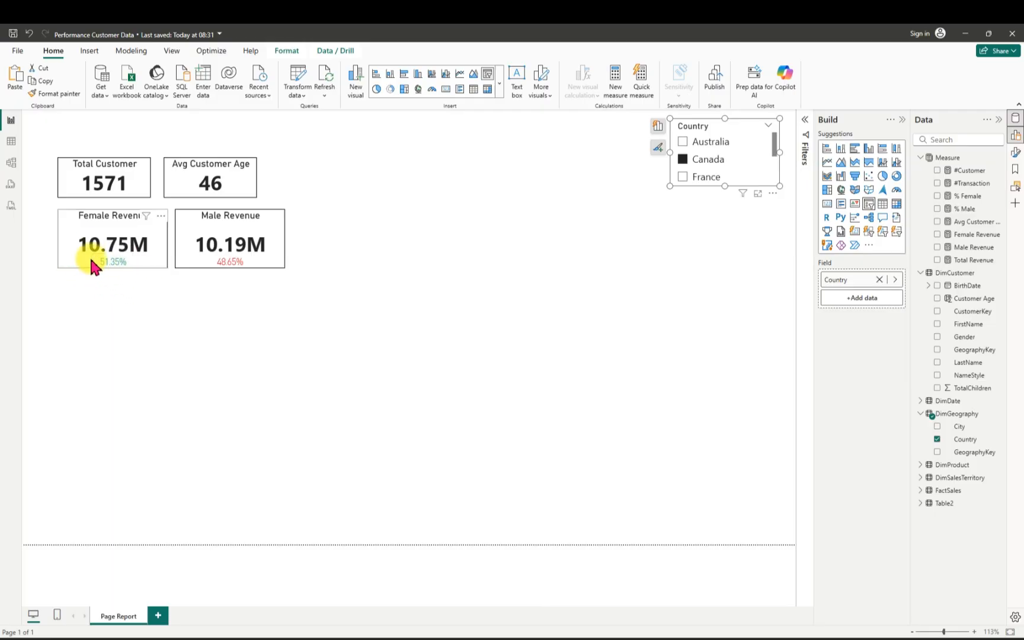
pyautogui.click(682, 178)
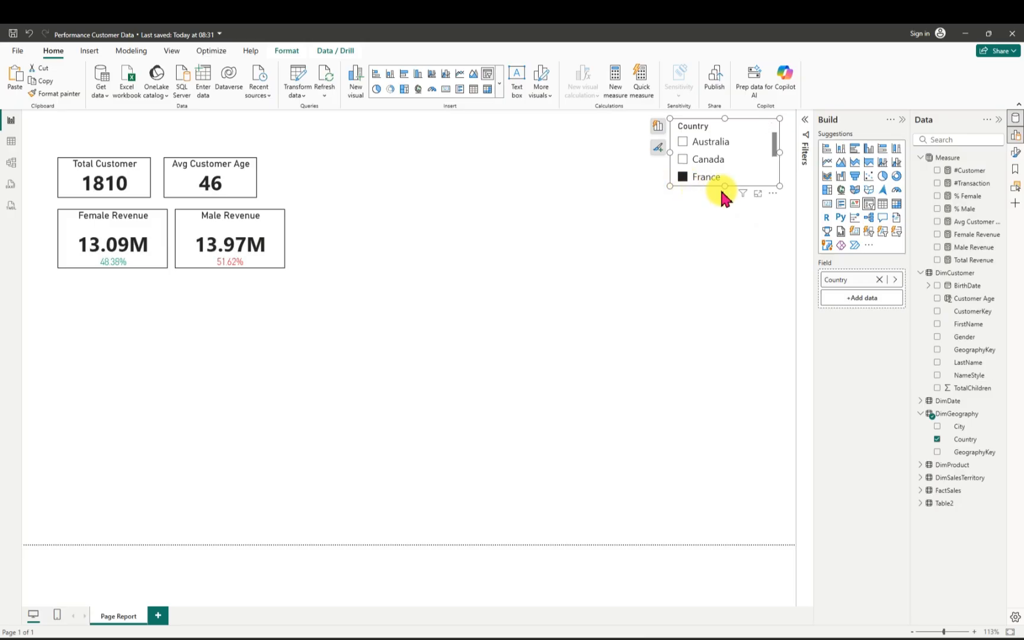
# Step: Extend the Country slicer downward to show more countries and clear the France selection
pyautogui.moveTo(725, 185); pyautogui.dragTo(731, 214)
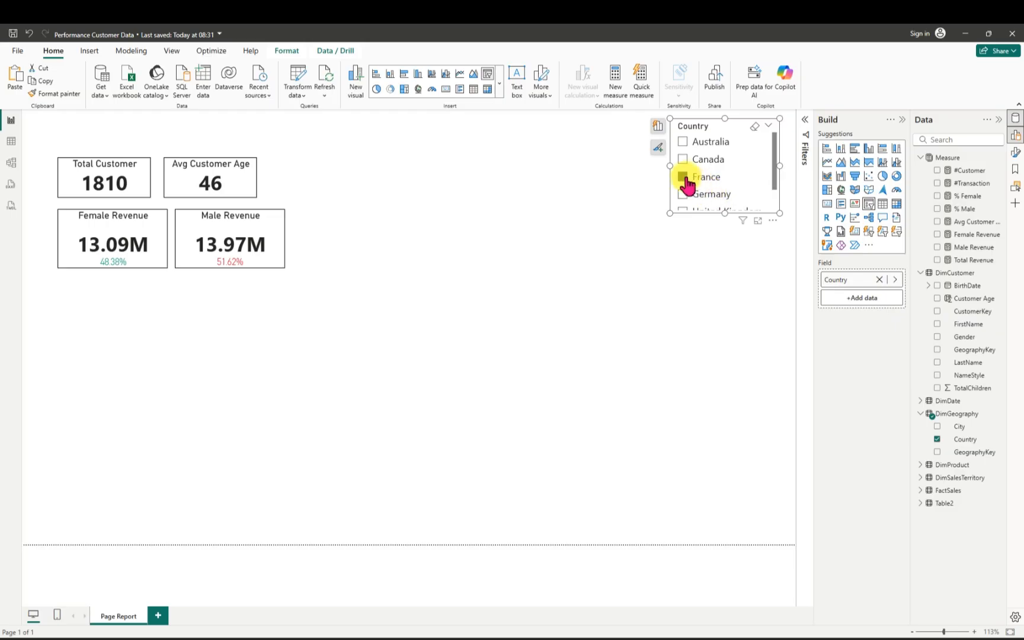
pyautogui.click(683, 177)
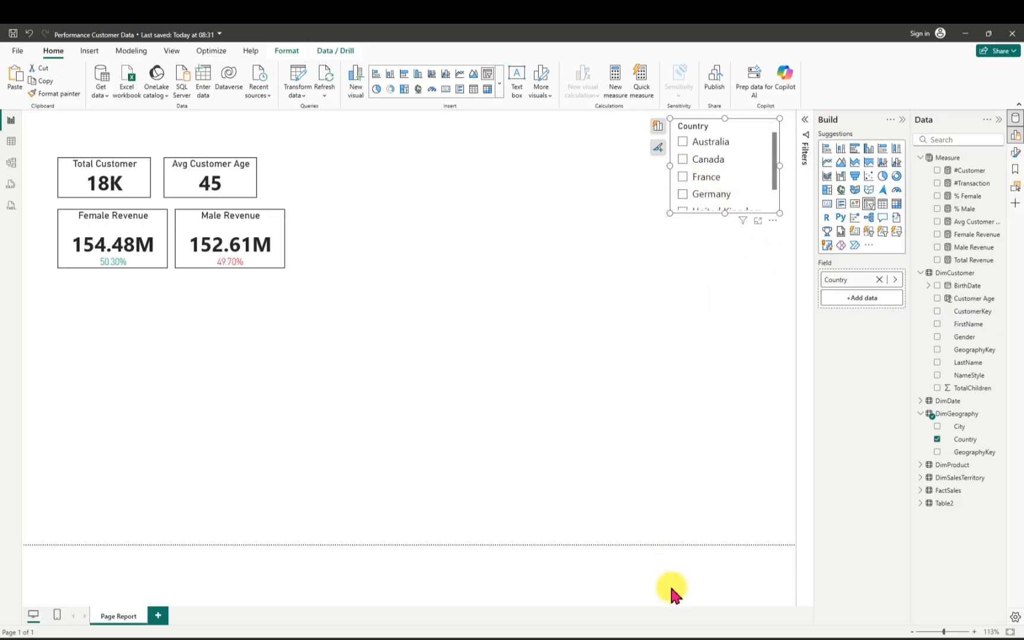
# Step: Switch to the finished Customer Data report and examine the choices in its Dynamic Customers slicer
pyautogui.moveTo(677, 639)
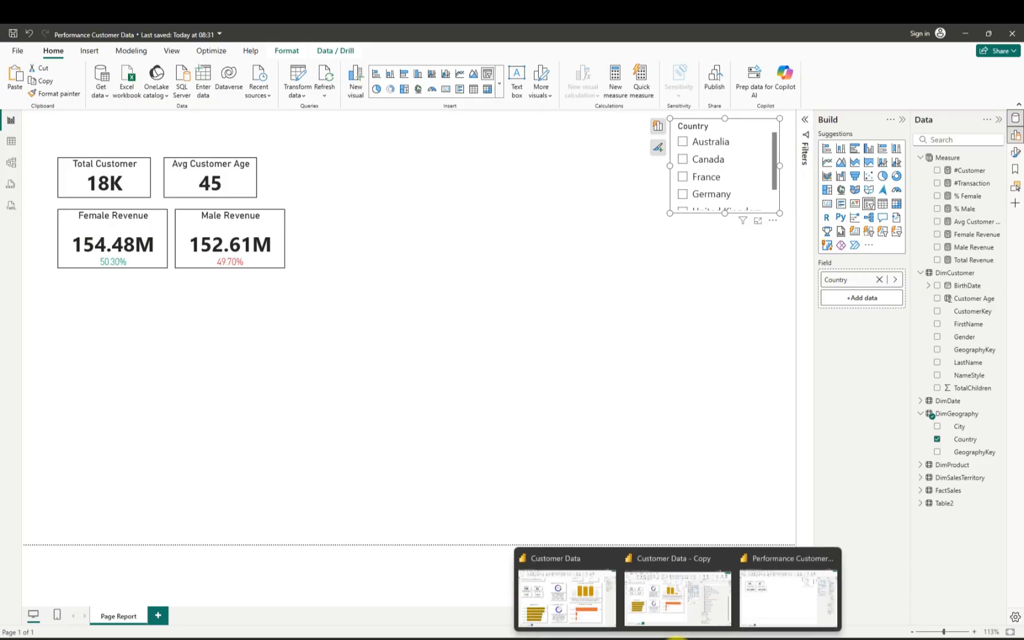
pyautogui.click(584, 598)
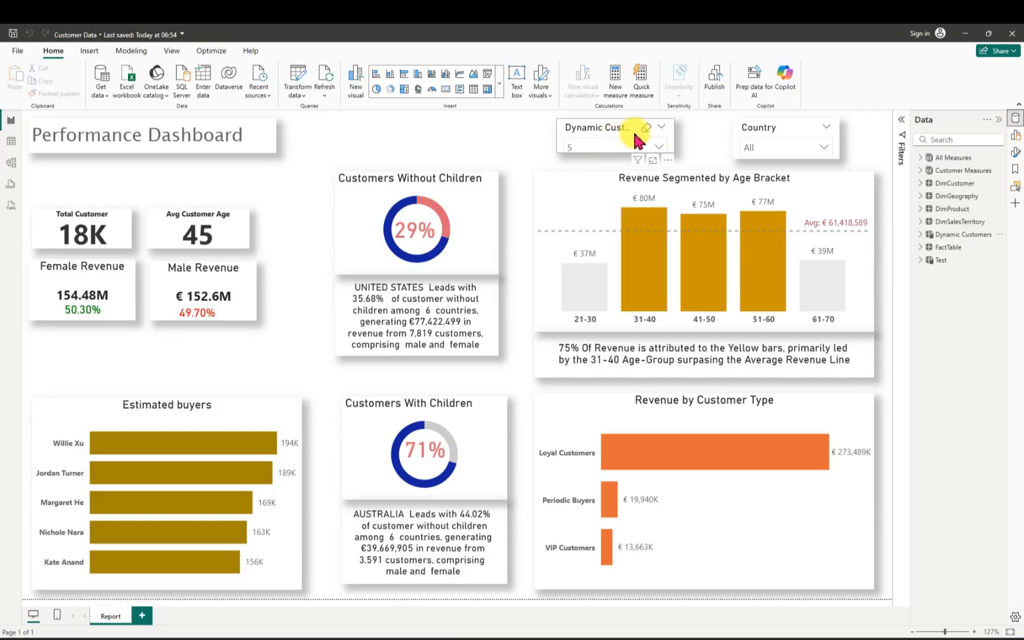
pyautogui.click(660, 150)
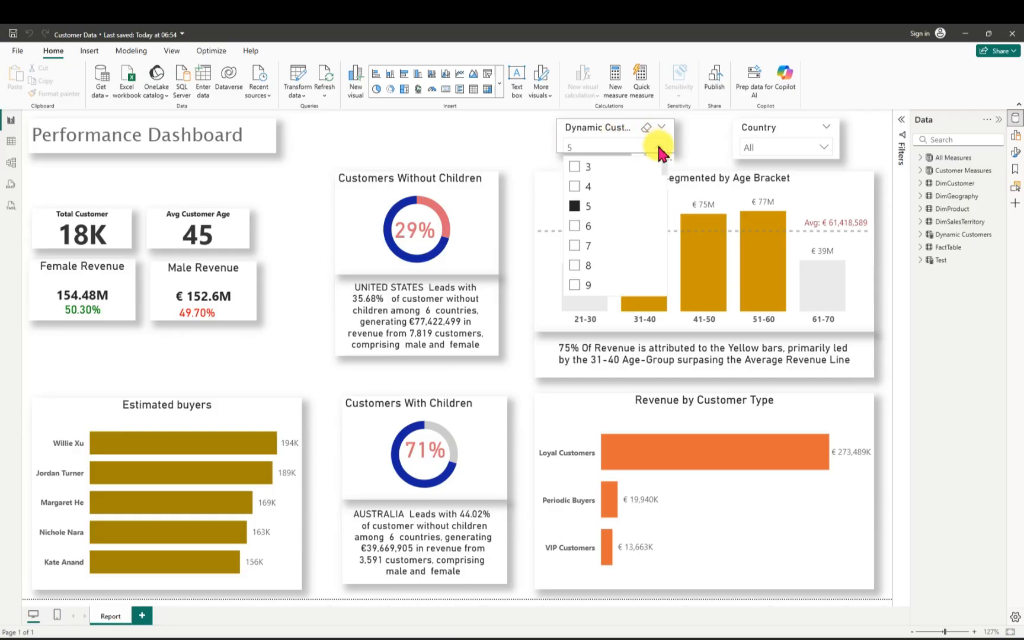
pyautogui.click(659, 149)
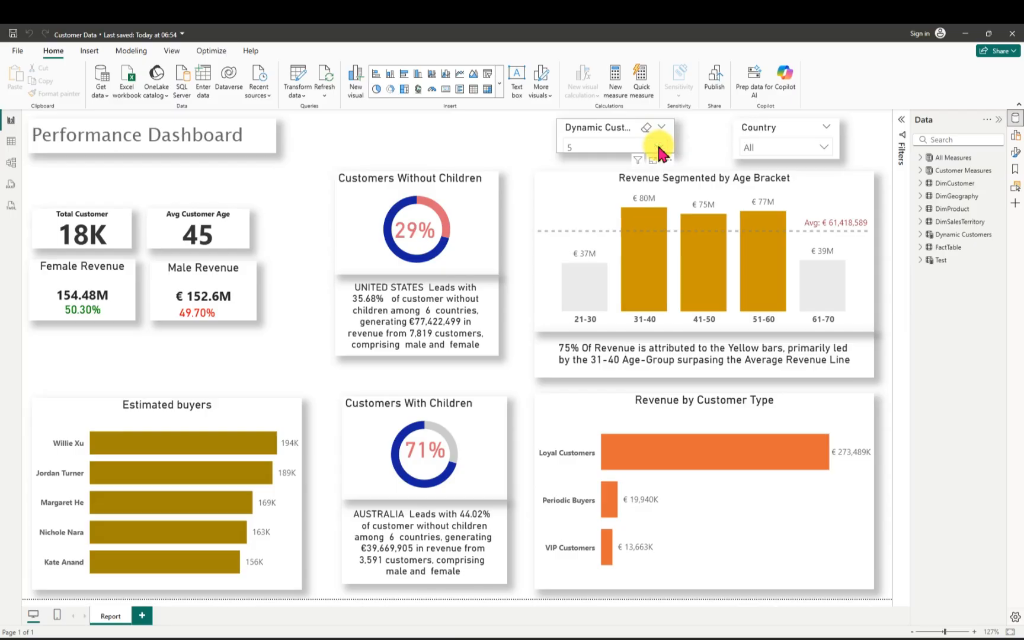
# Step: Examine the choices in the finished report's Country slicer and return to the Performance Customer Data report
pyautogui.click(823, 149)
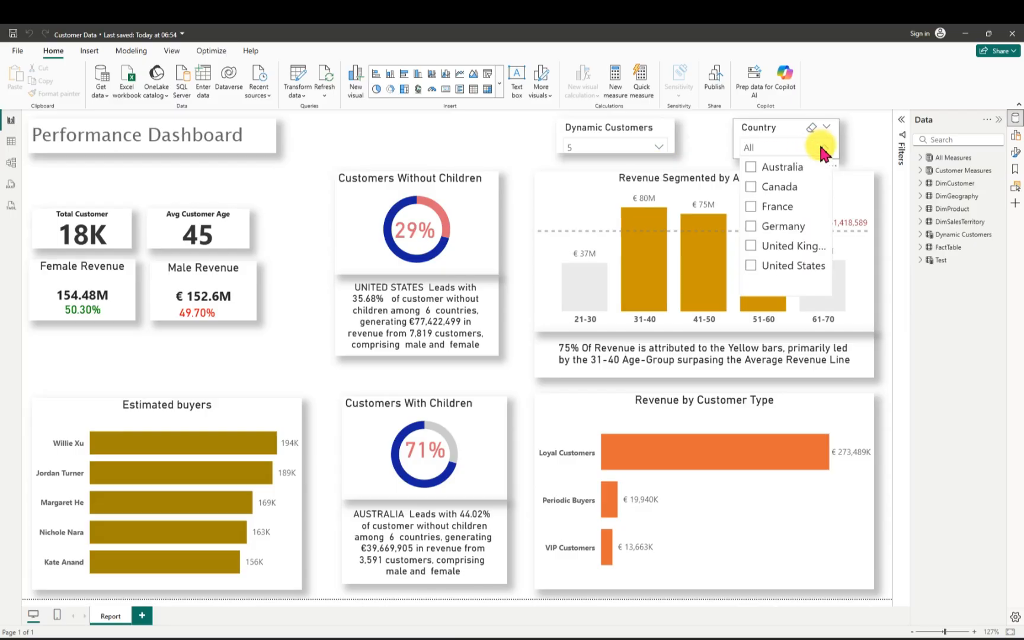
pyautogui.click(821, 149)
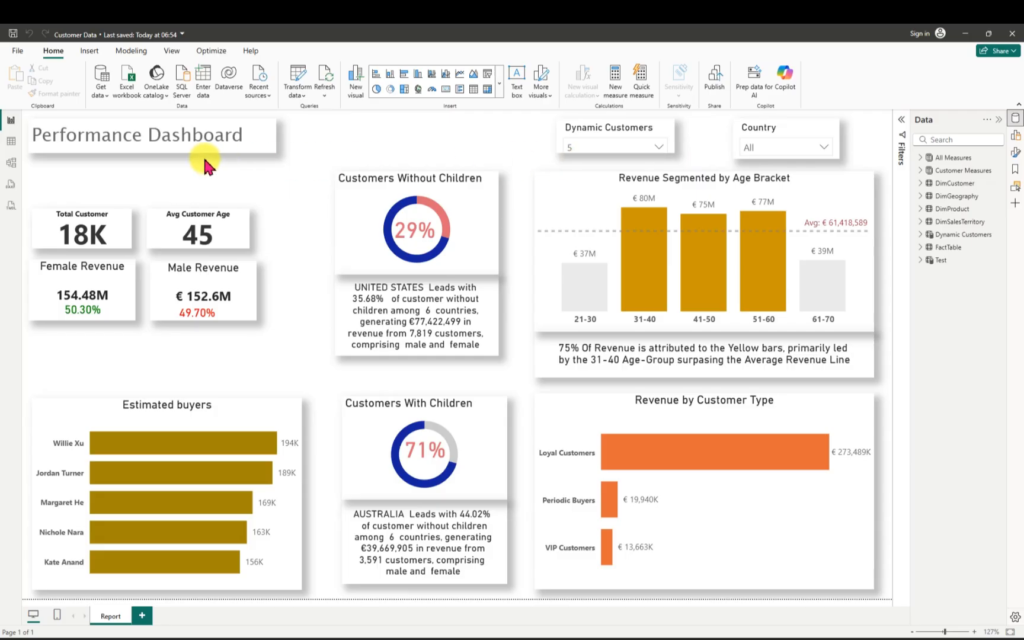
pyautogui.moveTo(677, 637)
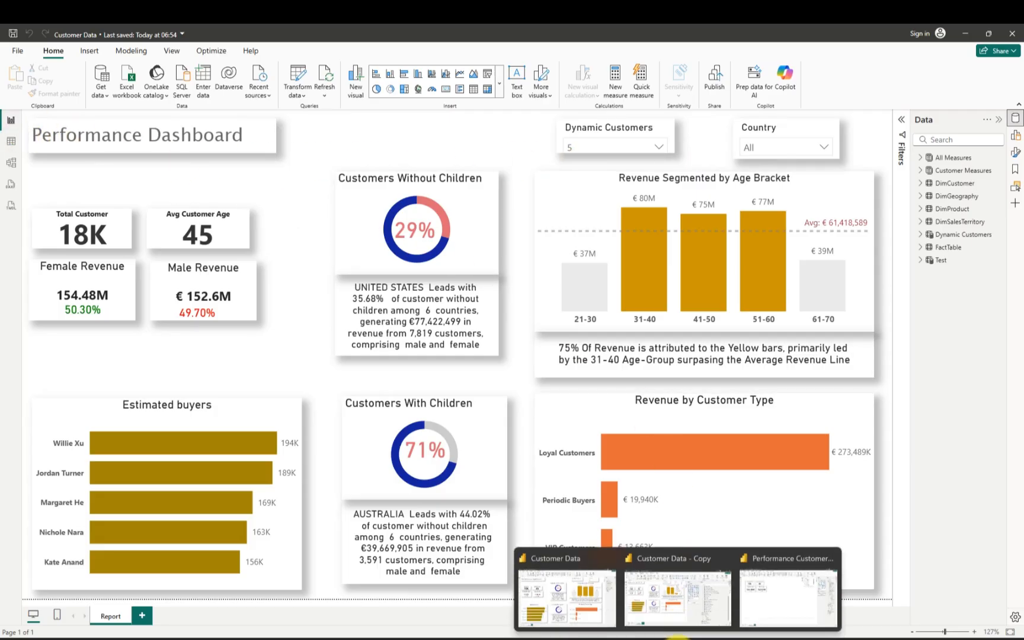
pyautogui.click(773, 590)
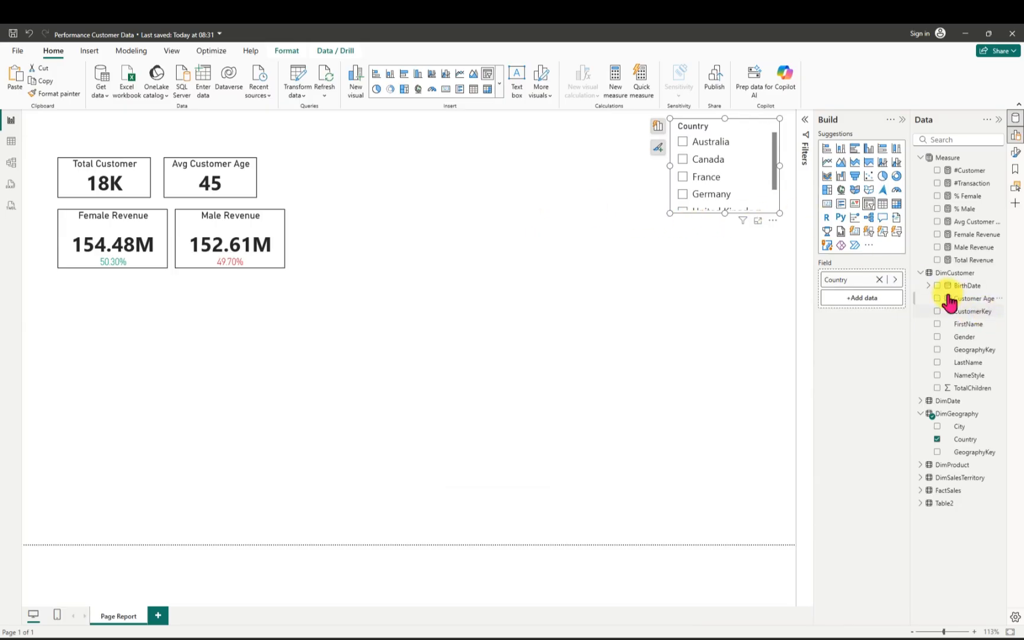
# Step: Set the Country slicer's style to Dropdown and check its expanded country list
pyautogui.click(773, 220)
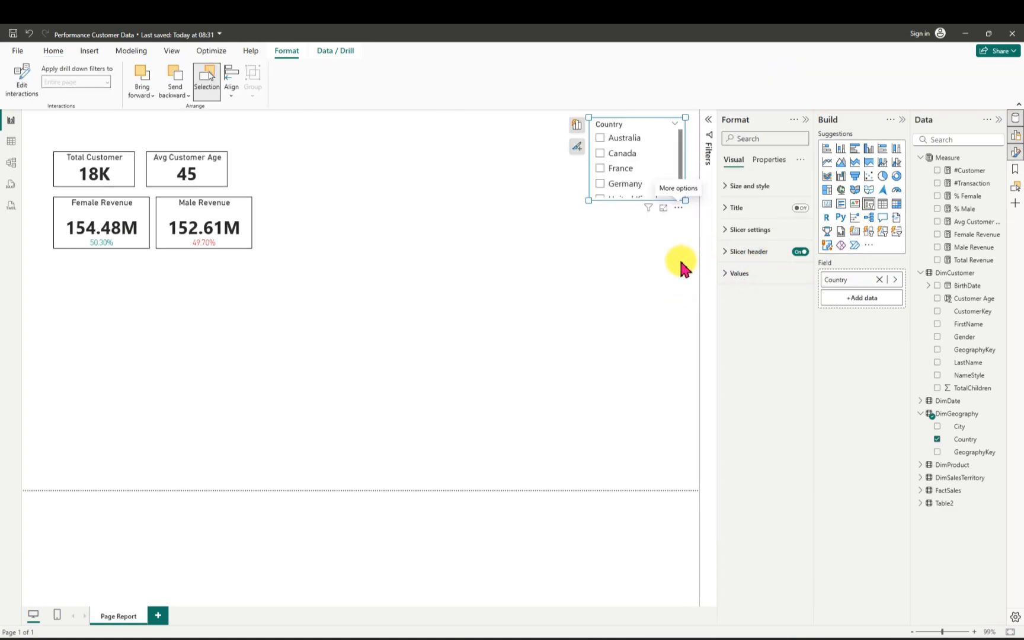
pyautogui.click(725, 230)
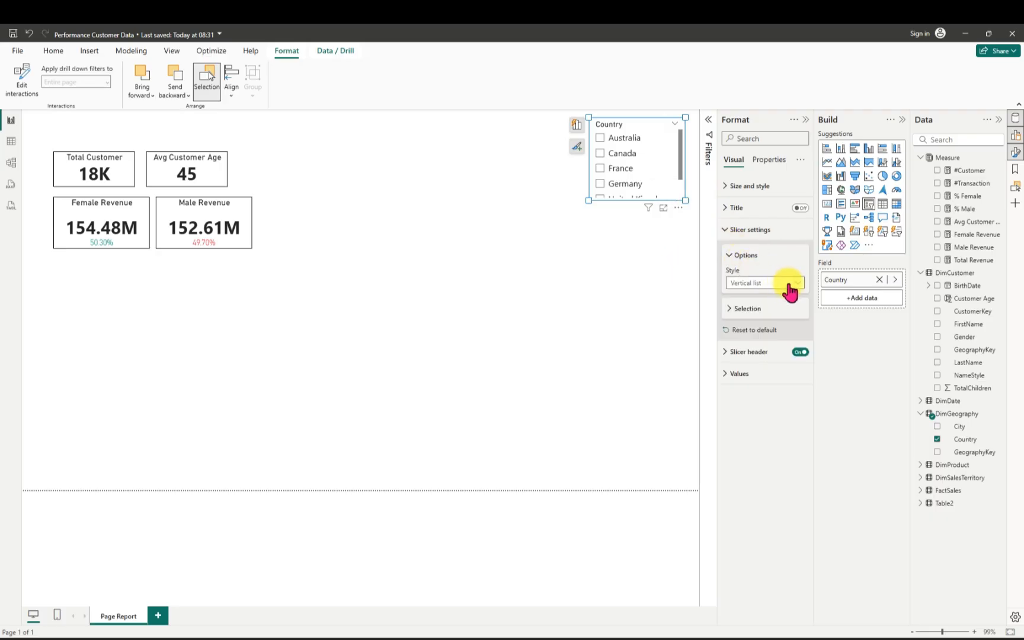
pyautogui.click(798, 285)
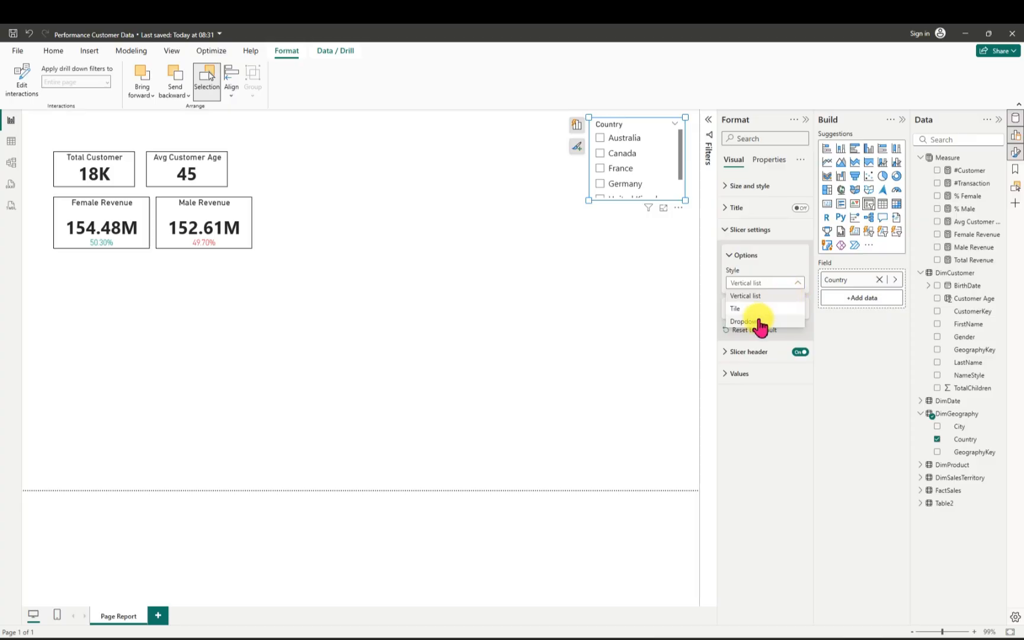
pyautogui.click(759, 321)
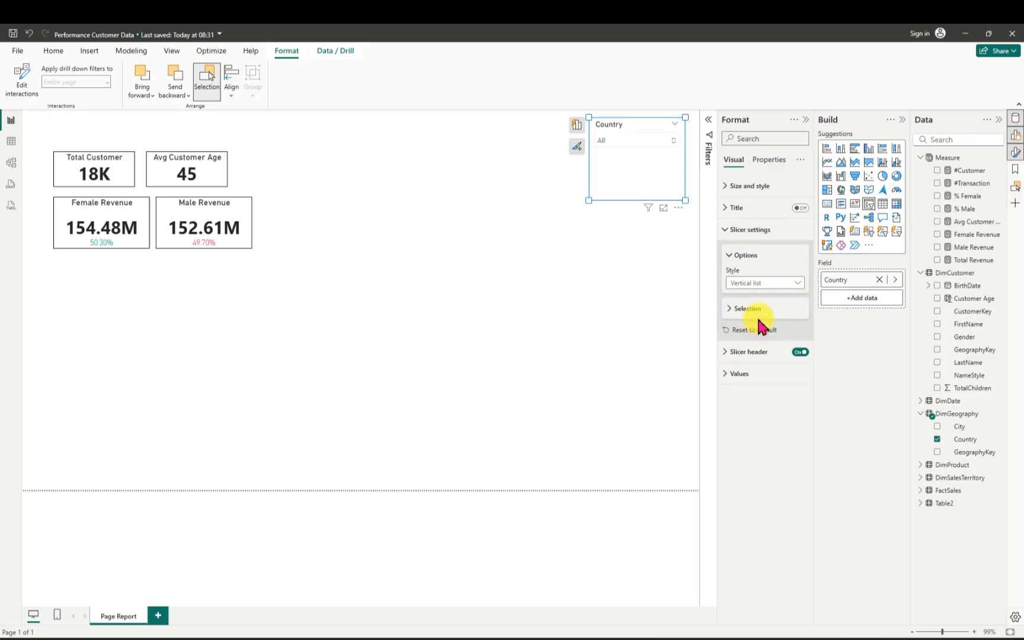
pyautogui.click(671, 141)
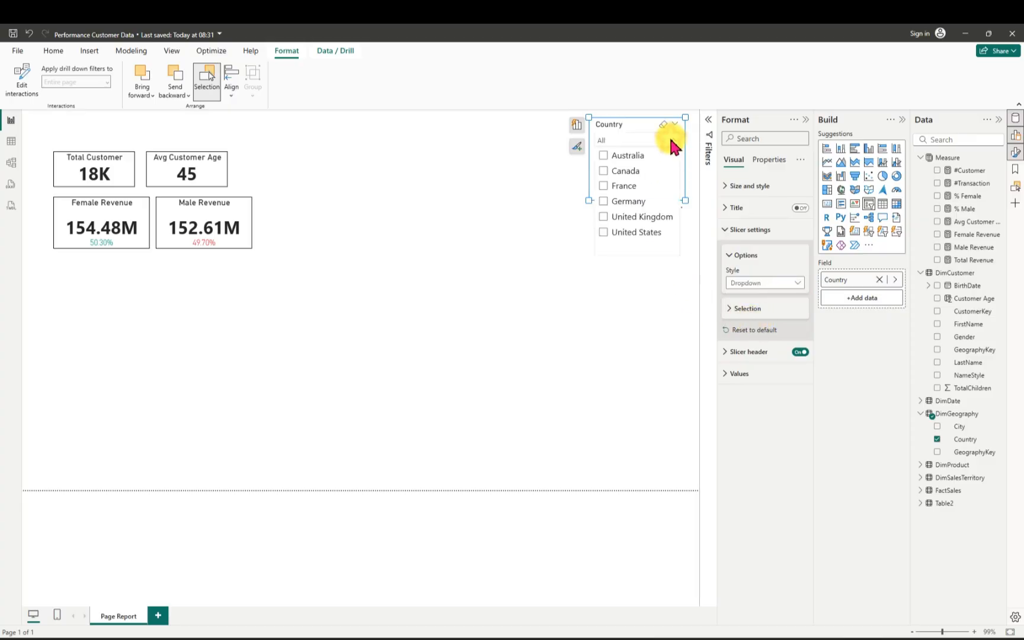
pyautogui.click(673, 145)
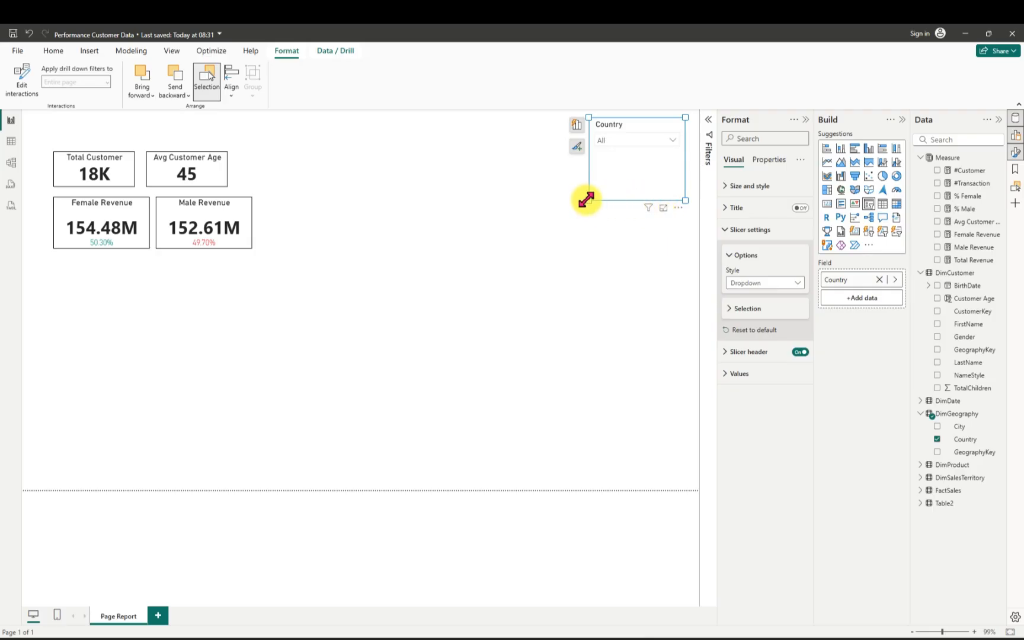
# Step: Shrink the Country slicer to fit its header and dropdown at the page's upper-right corner, and save the report
pyautogui.moveTo(590, 197); pyautogui.dragTo(614, 148)
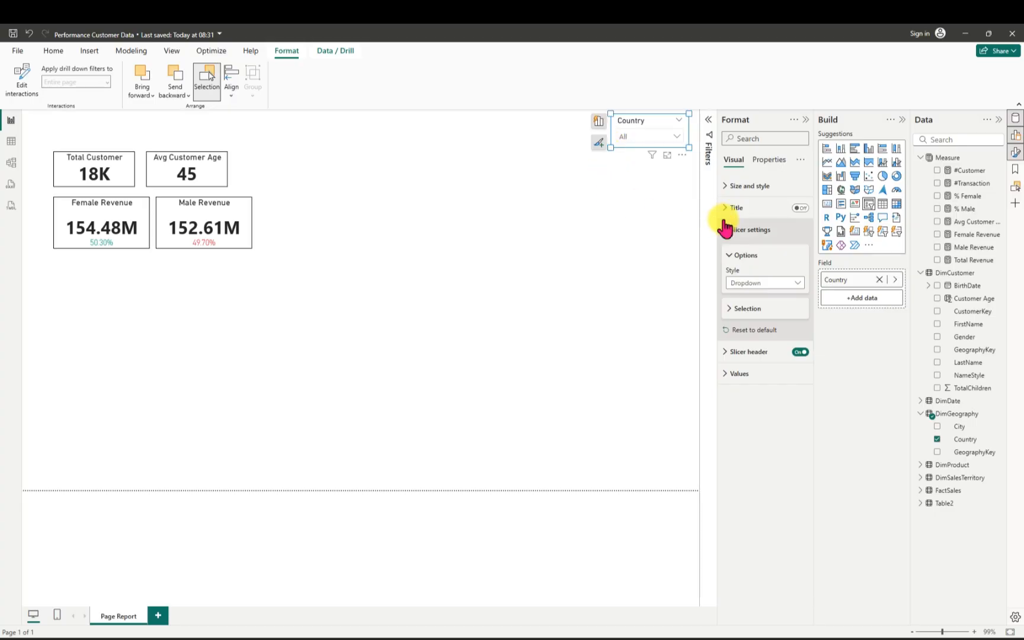
pyautogui.click(651, 253)
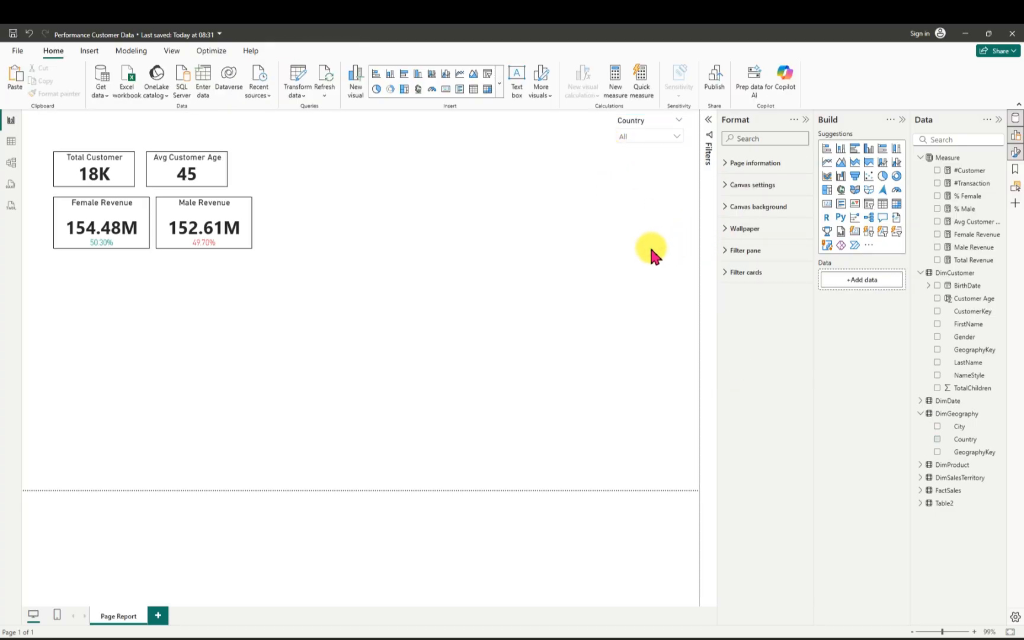
pyautogui.click(805, 121)
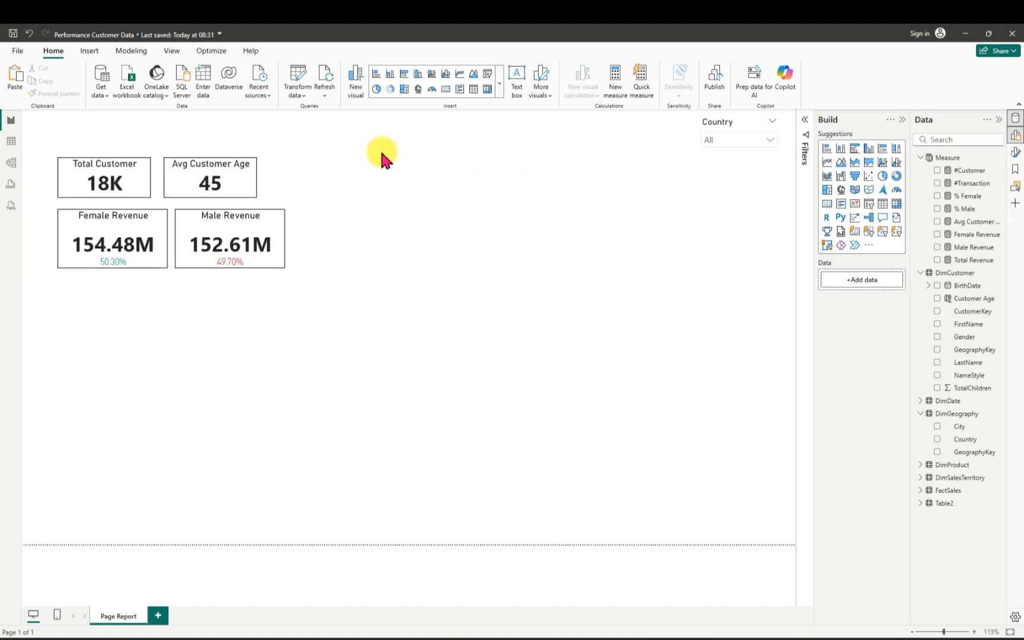
pyautogui.click(12, 34)
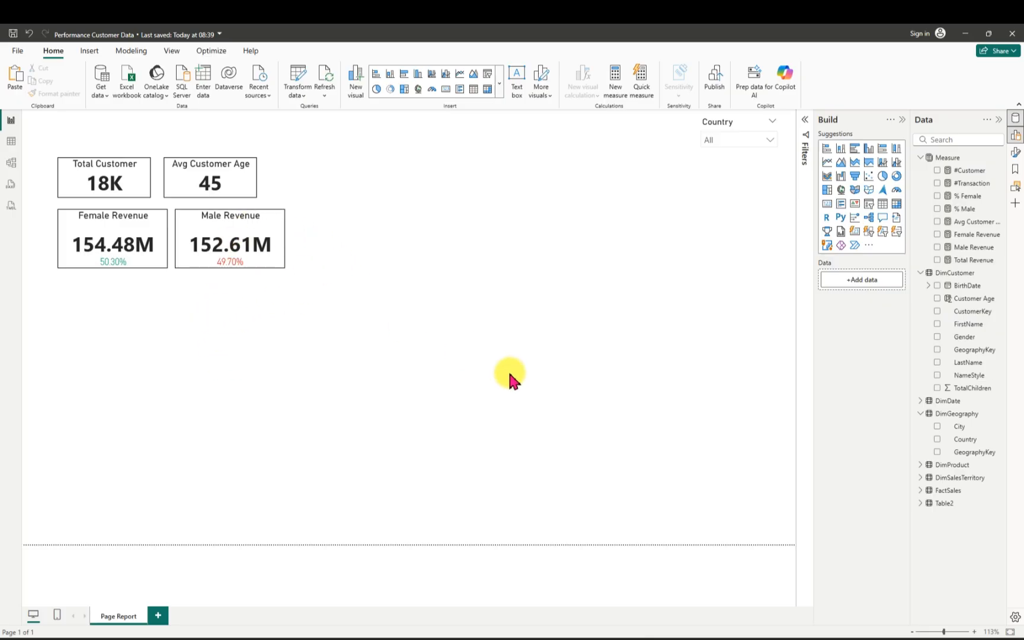
# Step: Filter the report by United States to check the KPI cards, clear the selection and collapse the Country slicer
pyautogui.click(770, 140)
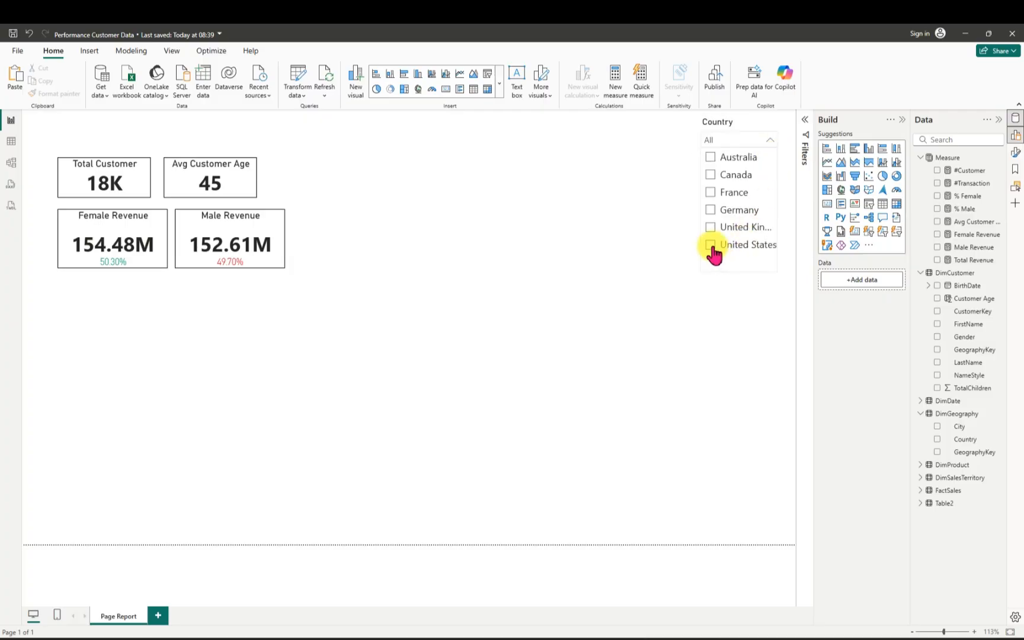
pyautogui.click(712, 246)
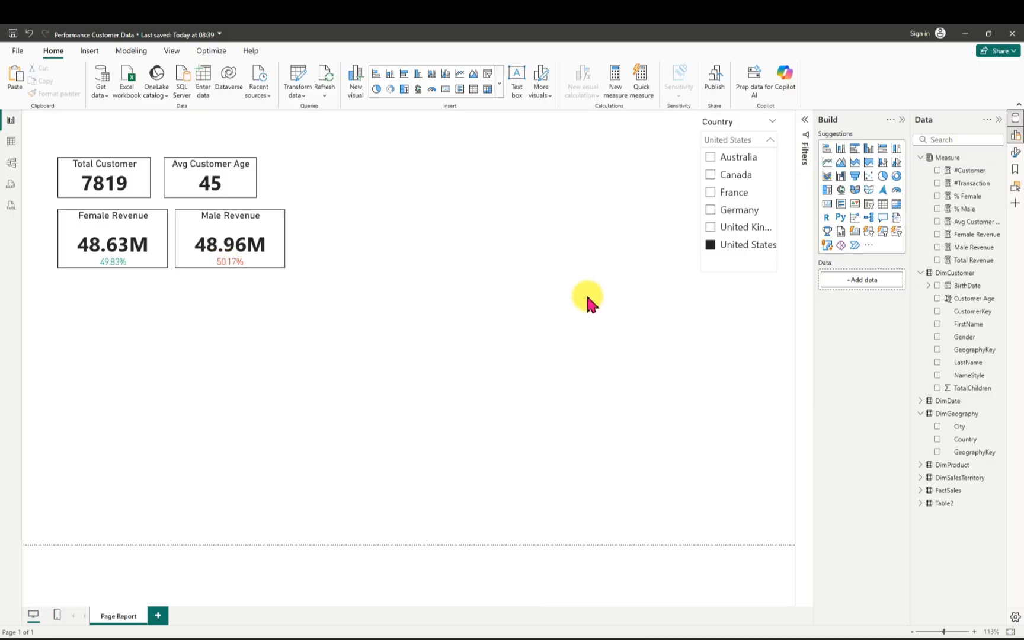
pyautogui.click(711, 248)
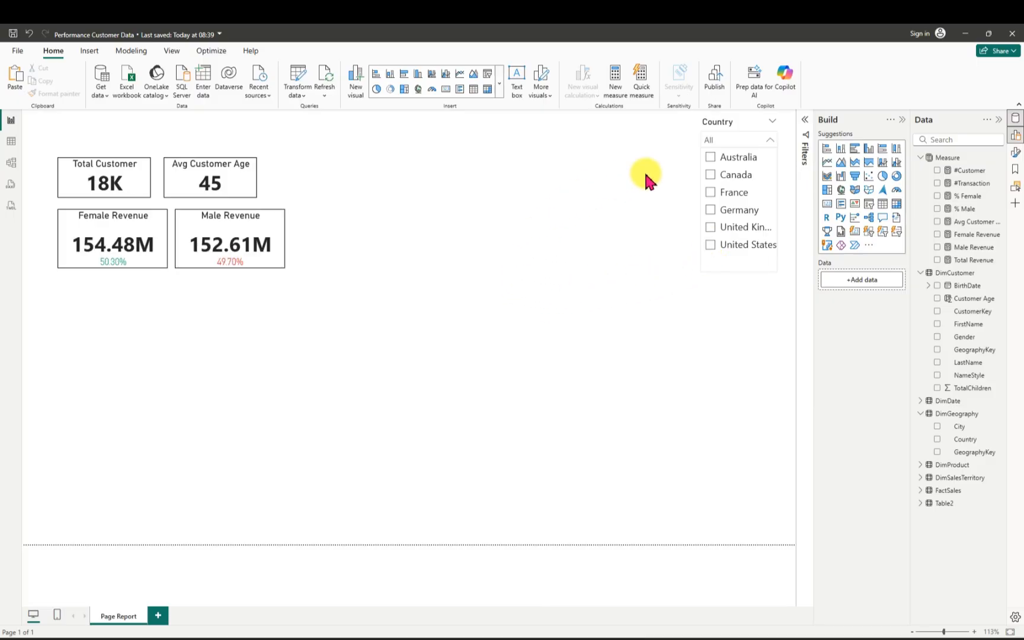
pyautogui.click(771, 122)
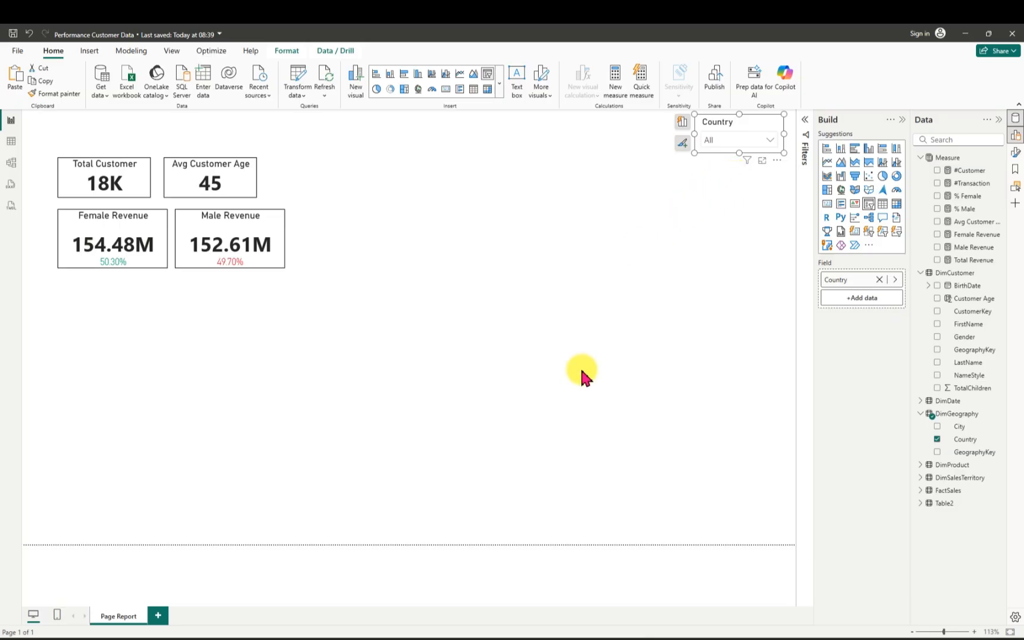
pyautogui.click(748, 270)
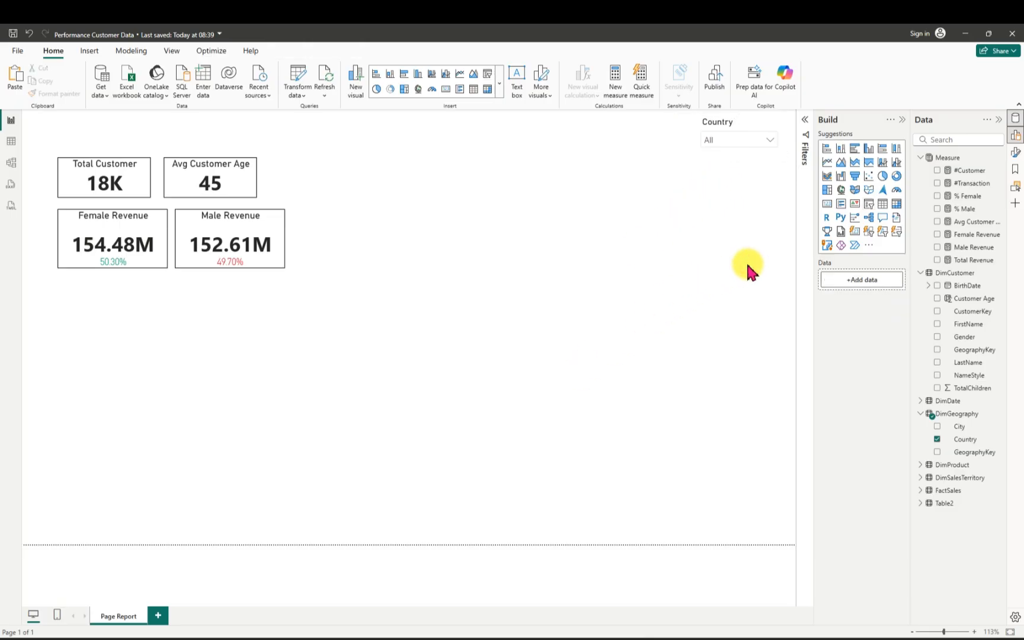